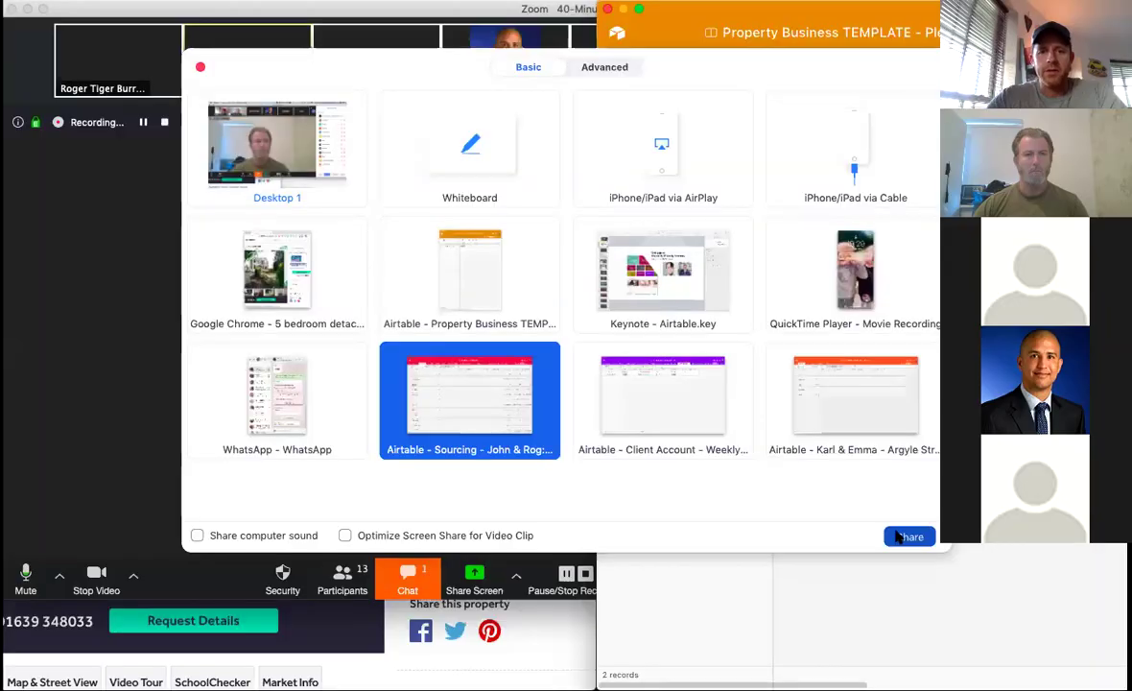
# Share the selected Sourcing base window in the Zoom meeting and go to the Airtable overview of all bases
pyautogui.click(898, 536)
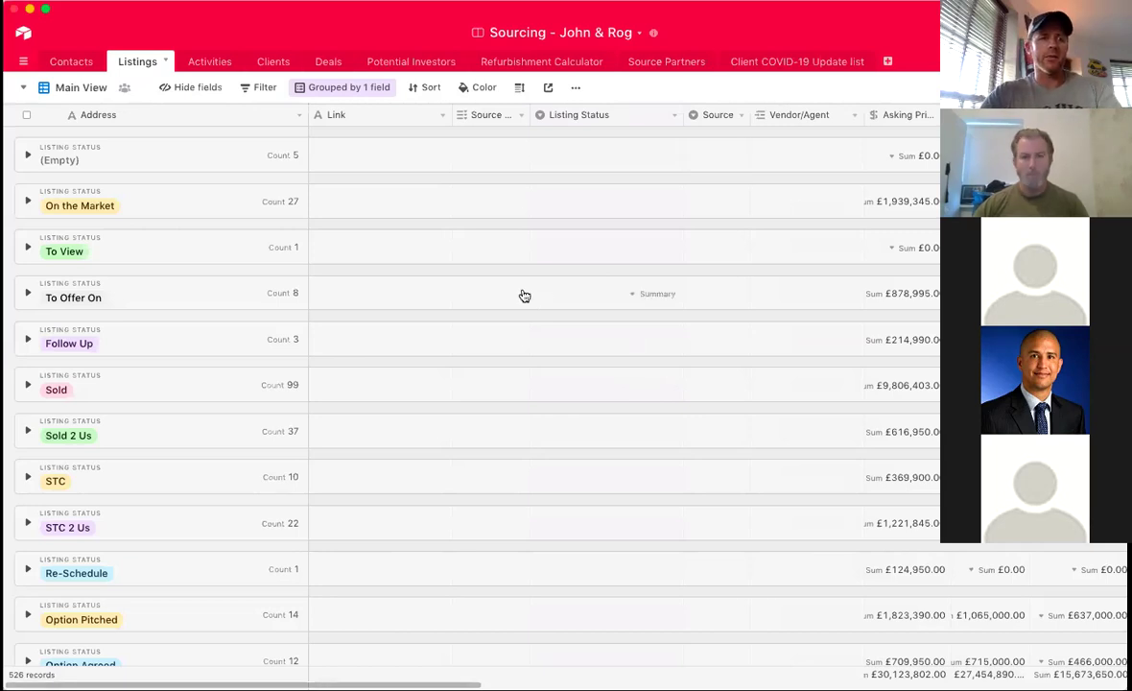
pyautogui.click(24, 35)
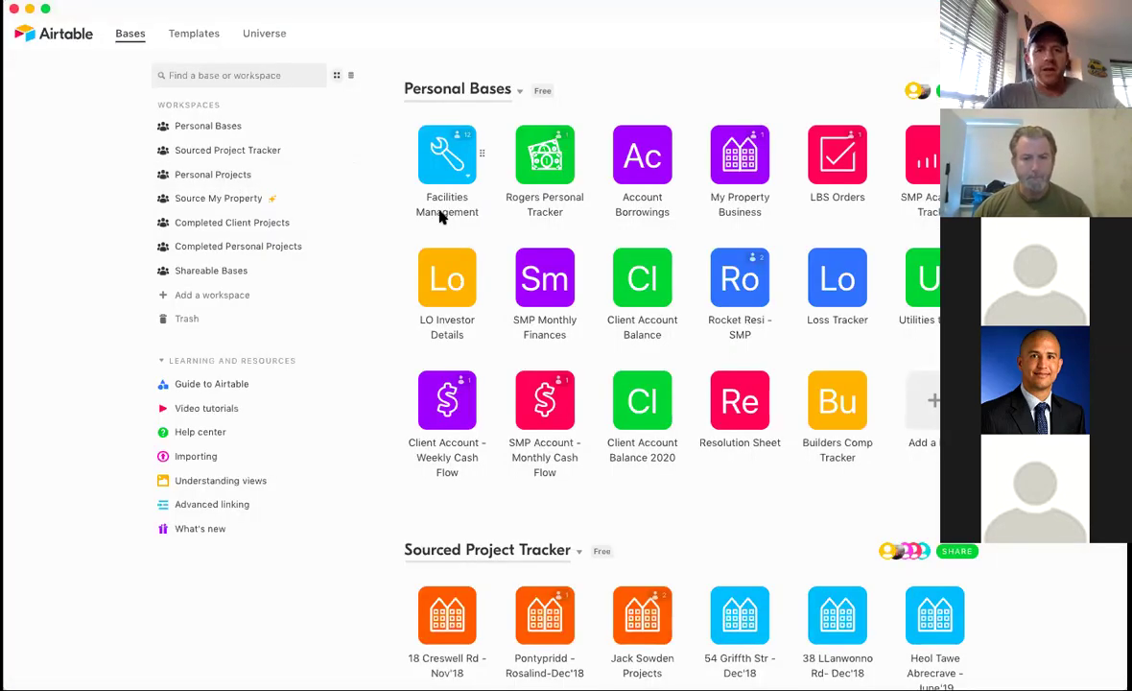
pyautogui.scroll(-5, 440, 217)
pyautogui.scroll(5, 439, 217)
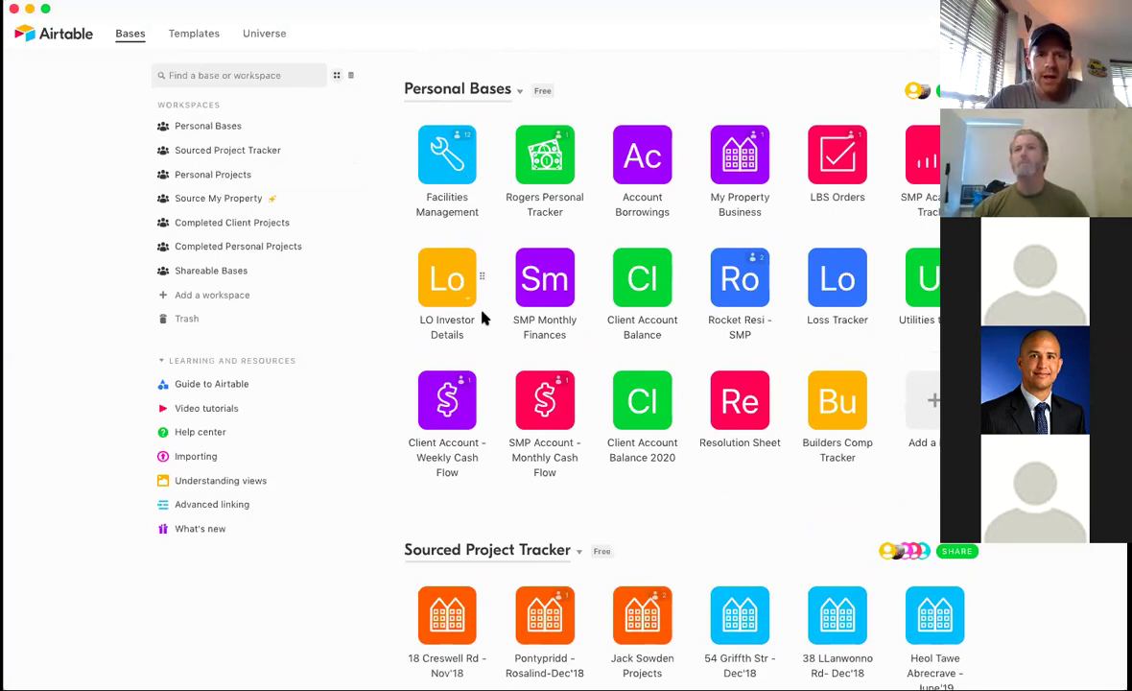
pyautogui.scroll(-2, 481, 316)
pyautogui.scroll(2, 480, 316)
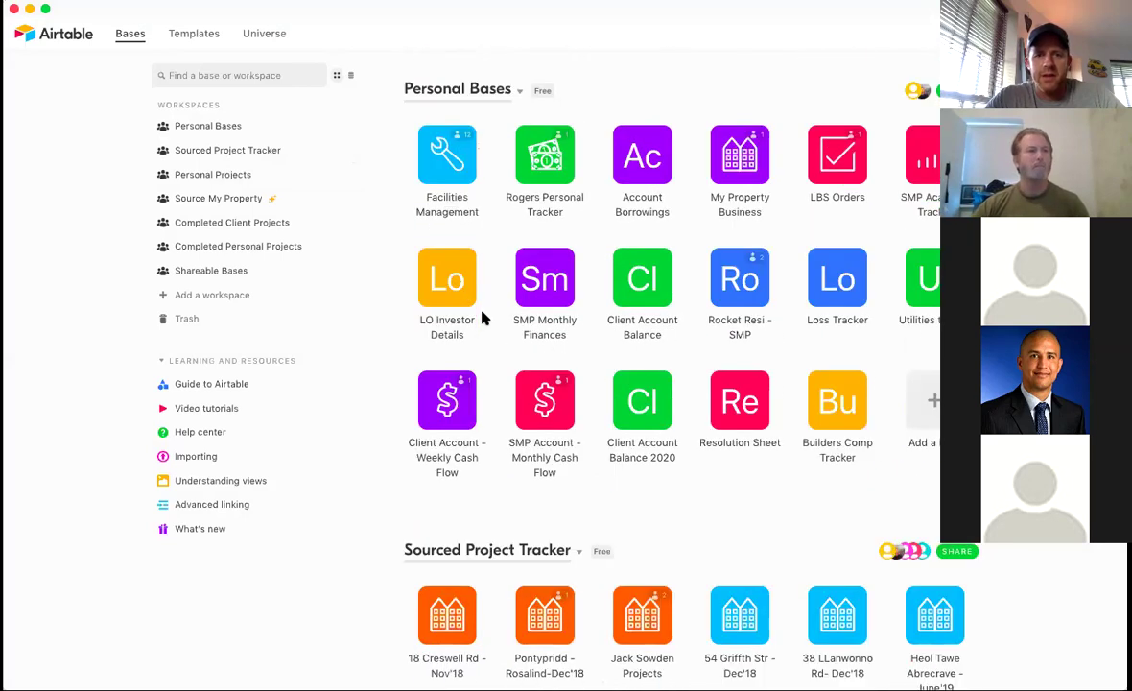
# Open the Facilities Management base and look through its Rental Team, Projects Pipeline and PM Task List tables
pyautogui.click(441, 167)
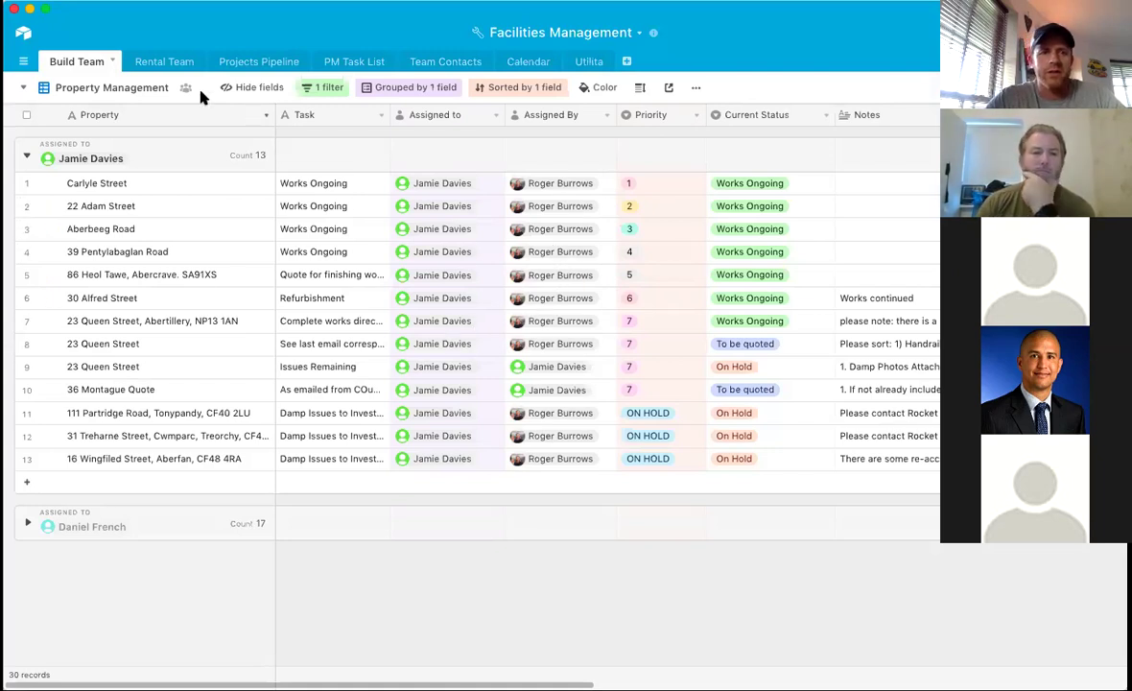
pyautogui.click(169, 67)
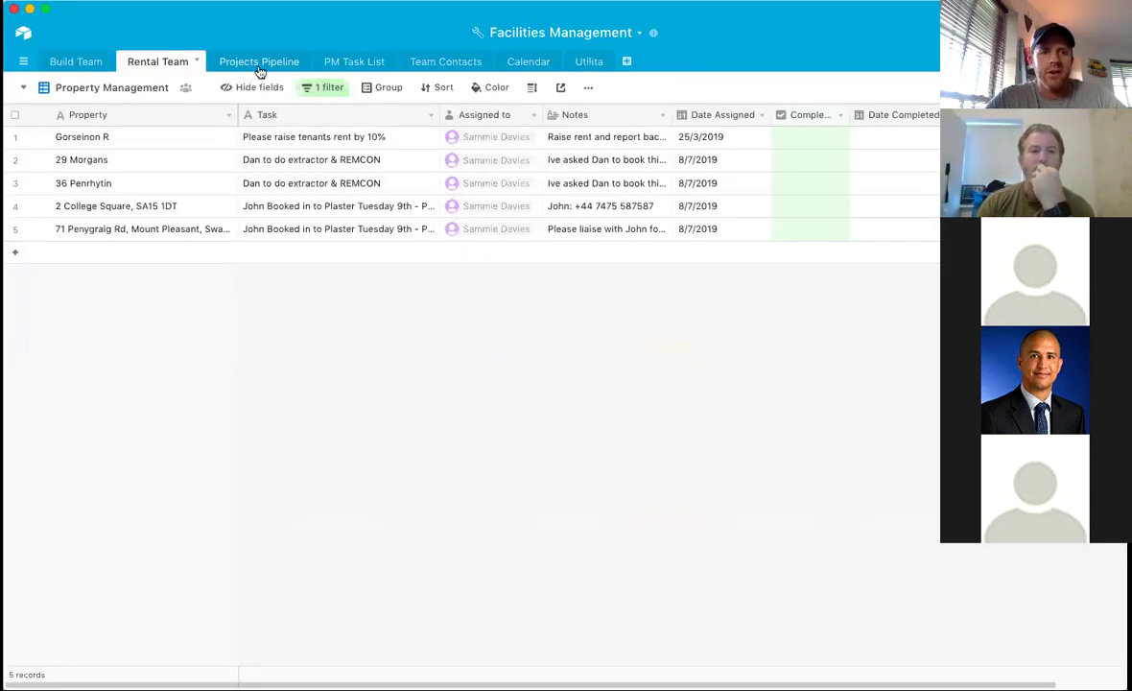
pyautogui.click(262, 69)
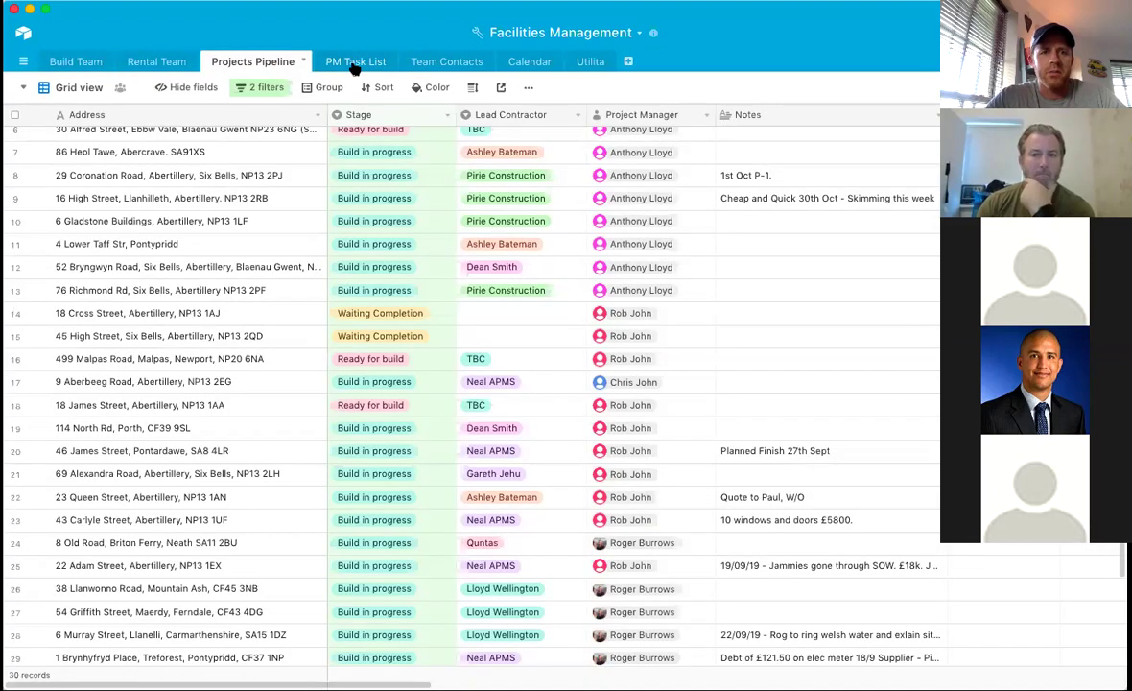
pyautogui.click(353, 65)
pyautogui.click(267, 66)
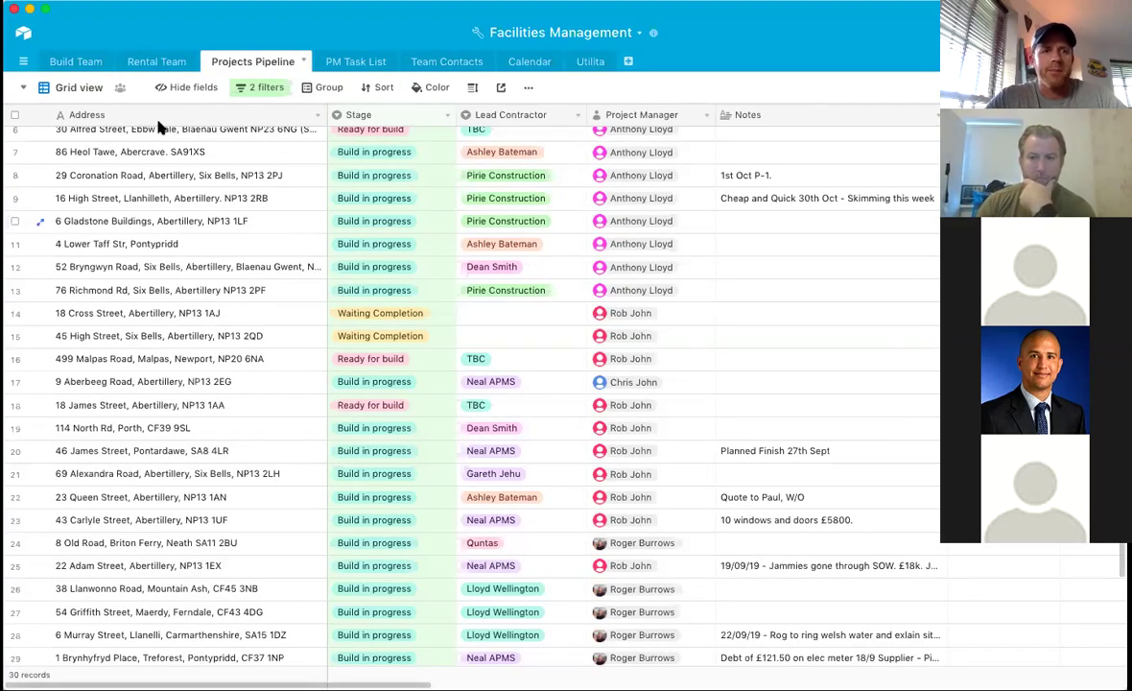
# Return to the bases overview, look through the workspaces and open the first Sourcing base under Source My Property
pyautogui.click(24, 33)
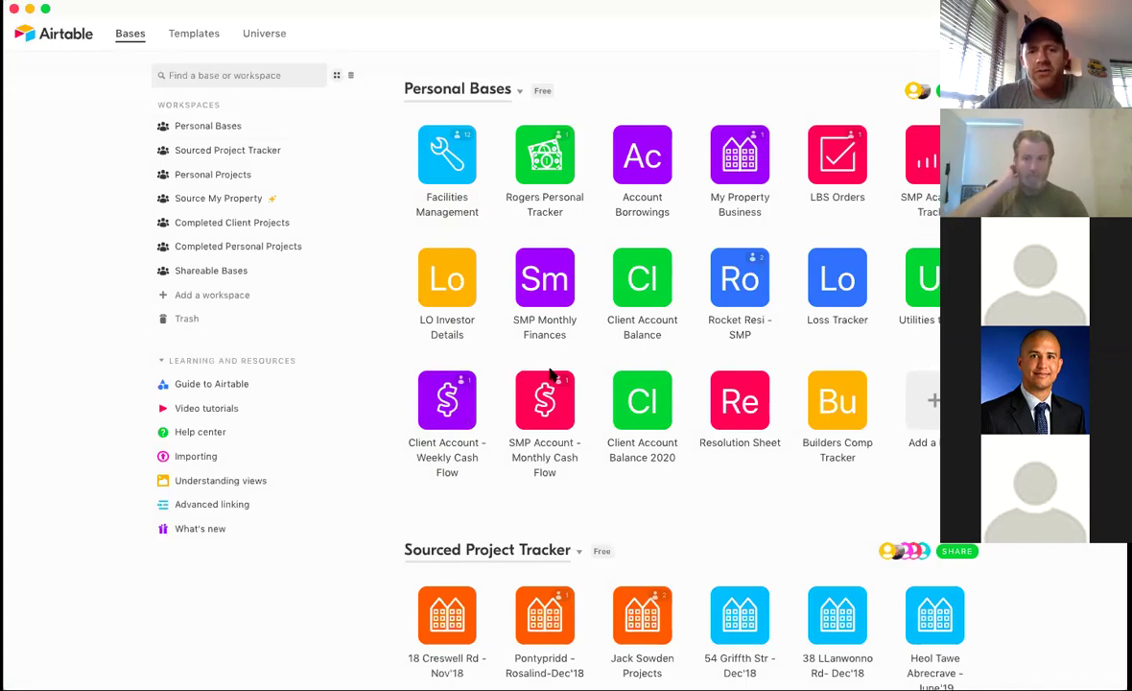
pyautogui.scroll(-1, 556, 376)
pyautogui.scroll(-10, 557, 376)
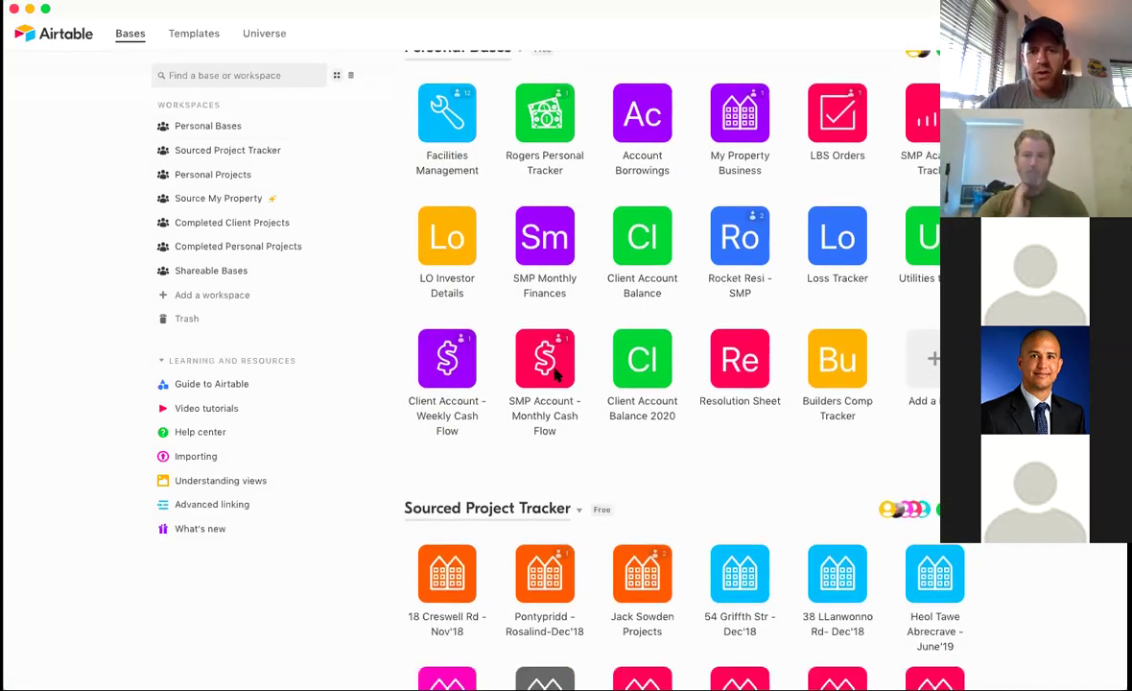
pyautogui.scroll(-10, 555, 375)
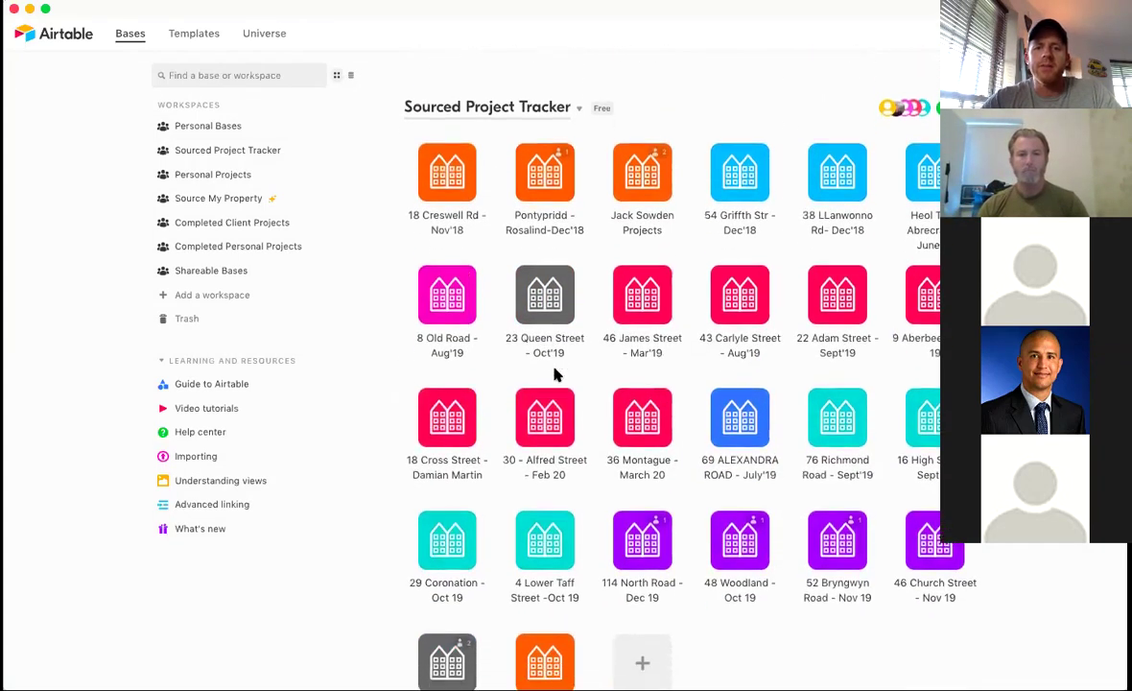
pyautogui.scroll(-7, 554, 375)
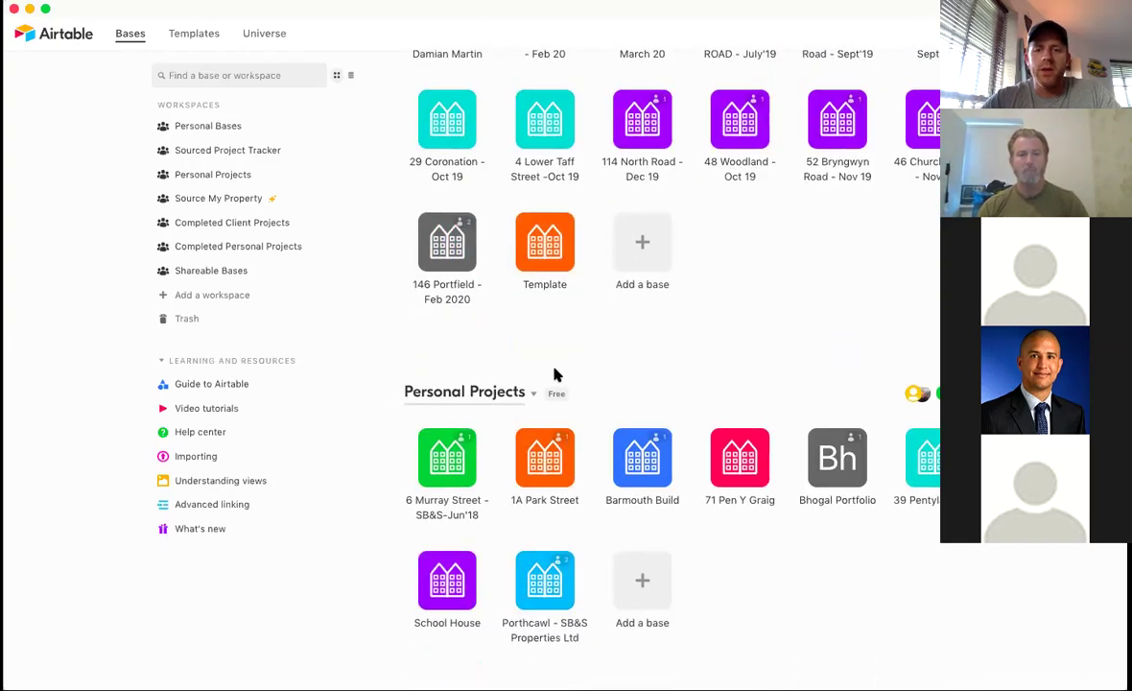
pyautogui.scroll(-1, 555, 375)
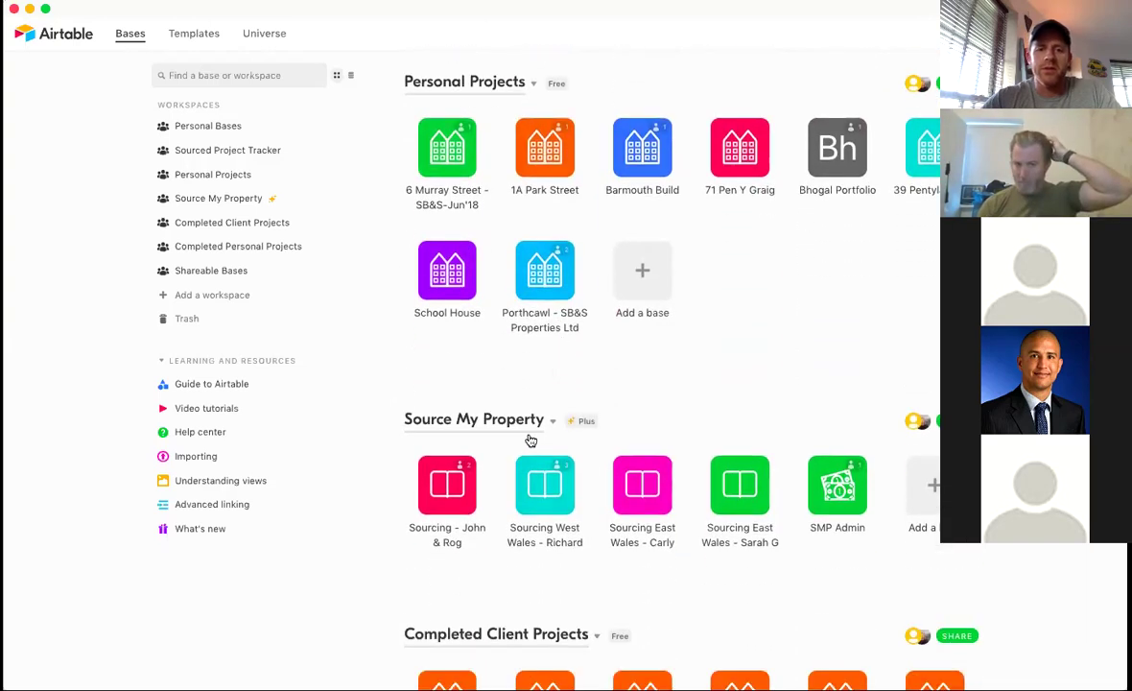
pyautogui.click(443, 499)
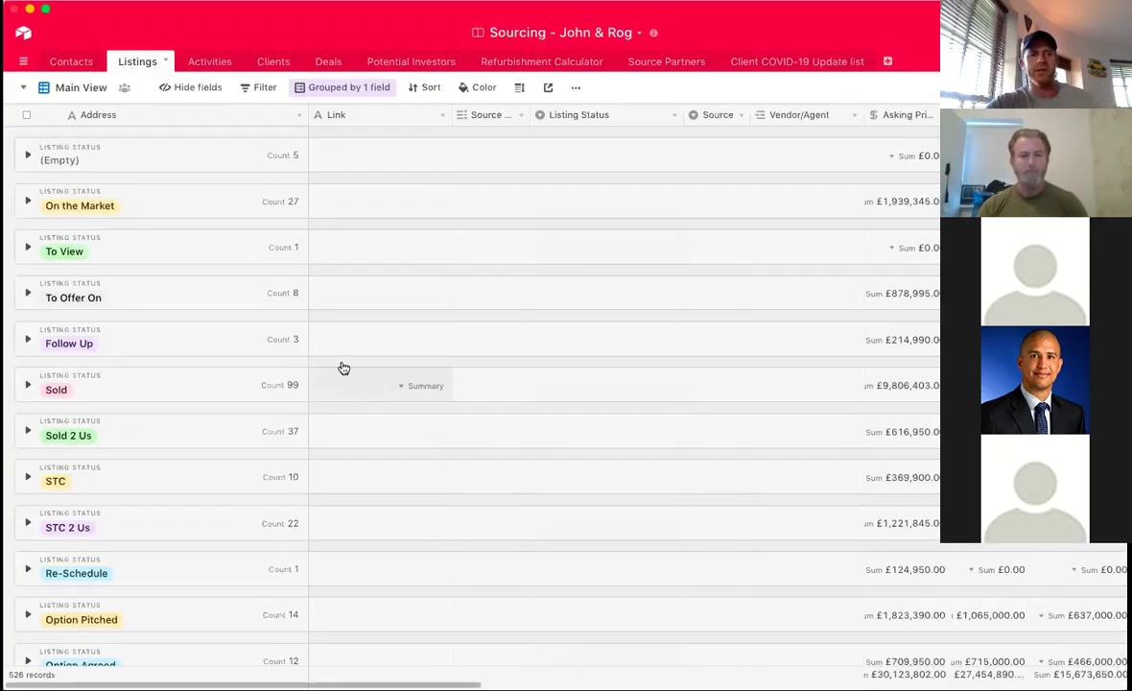
# Examine the On the Market, To View and To Offer On listing groups, expanding and collapsing each in turn
pyautogui.click(28, 205)
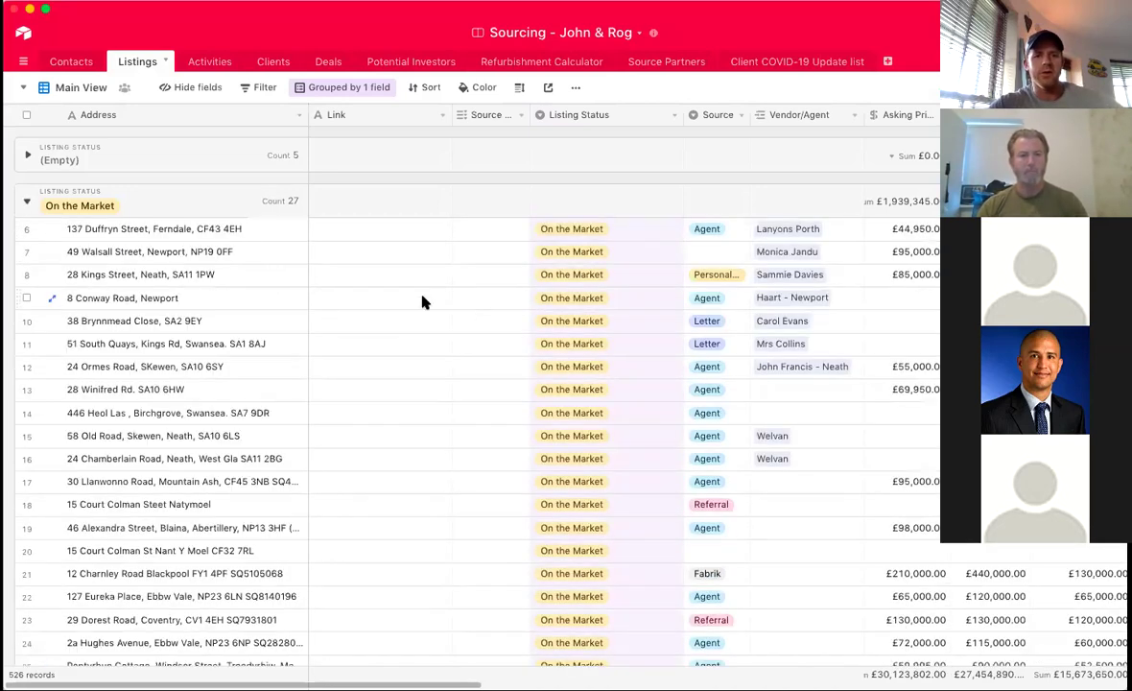
pyautogui.click(27, 201)
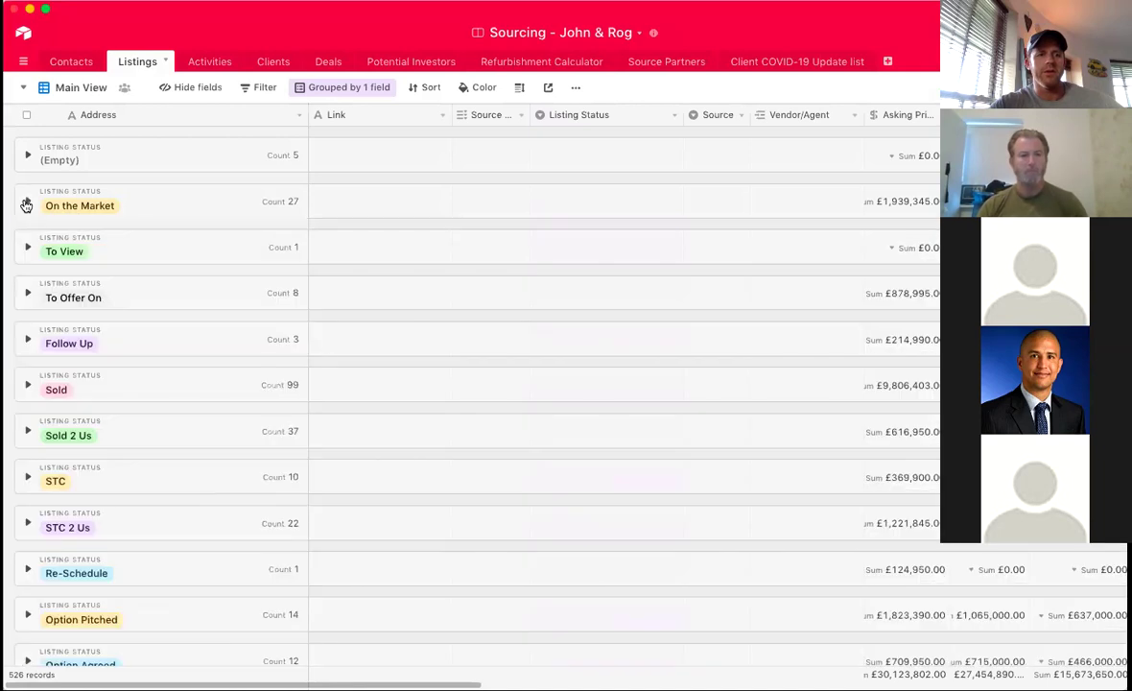
pyautogui.click(29, 248)
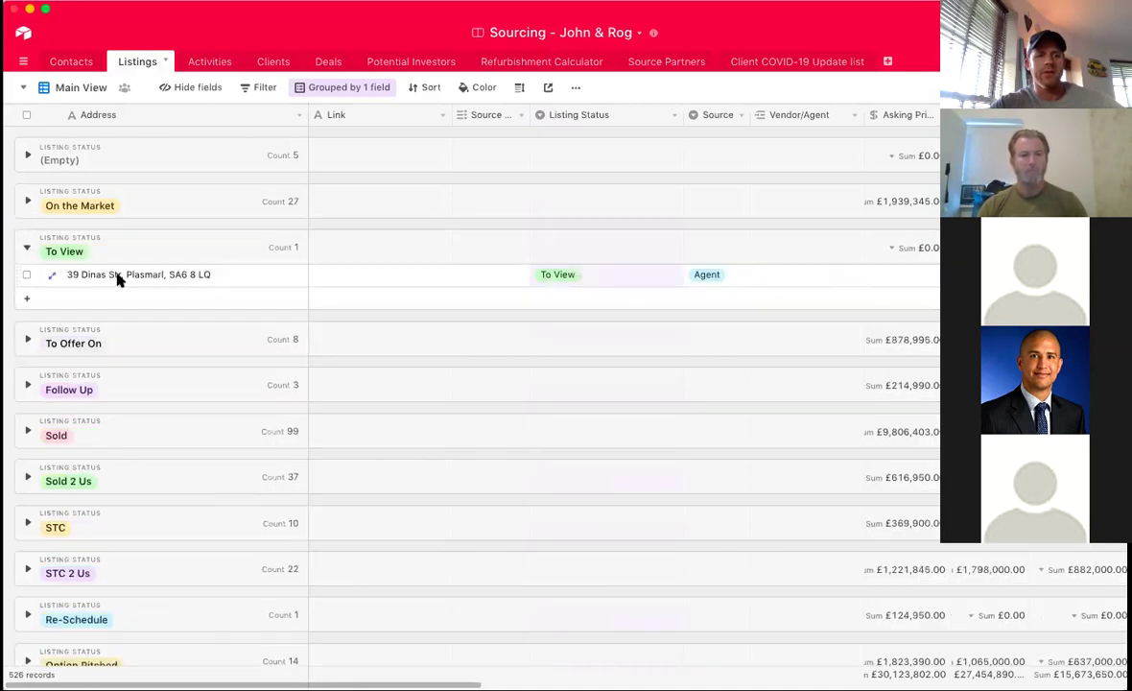
pyautogui.click(30, 250)
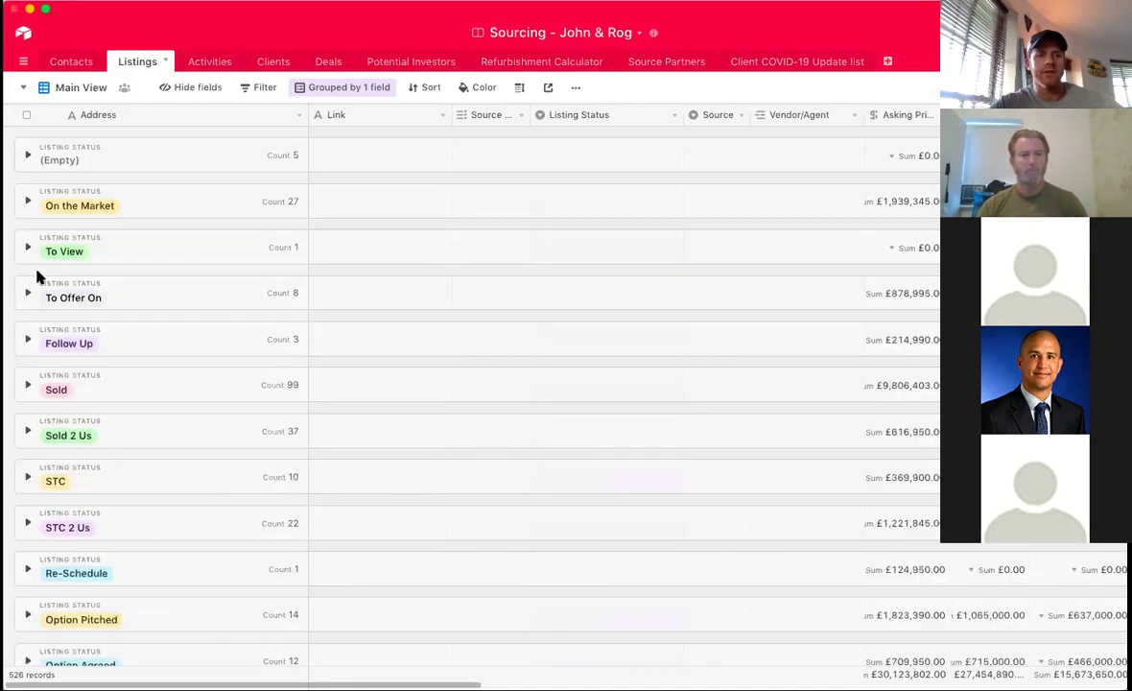
pyautogui.click(27, 297)
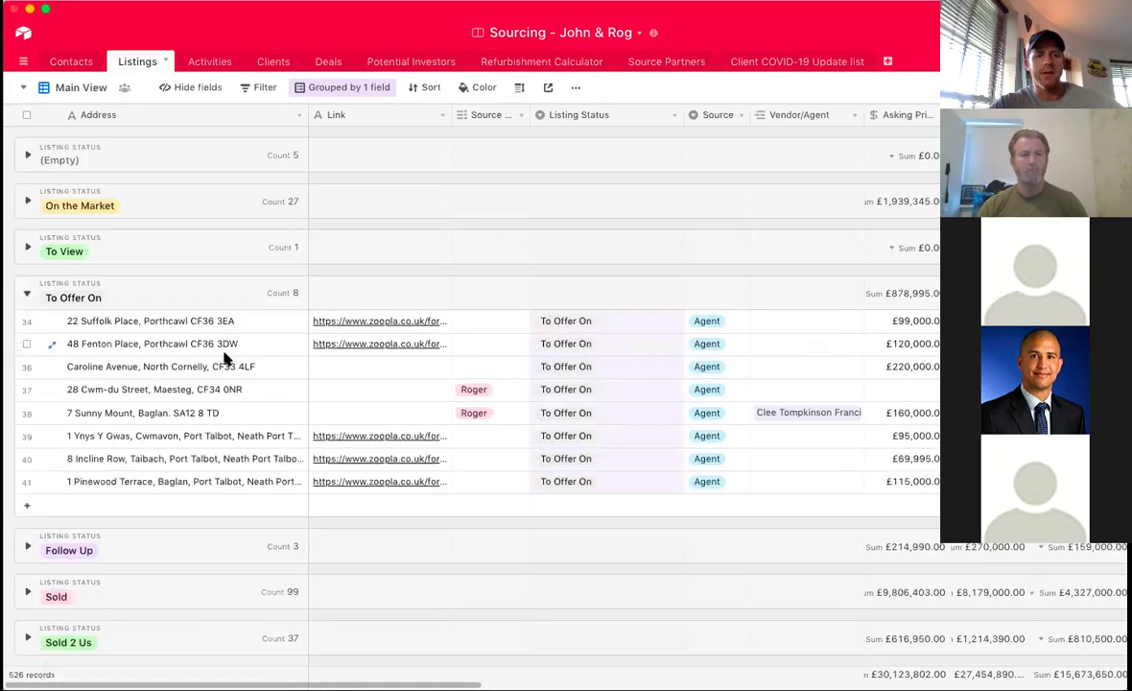
pyautogui.scroll(-1, 453, 389)
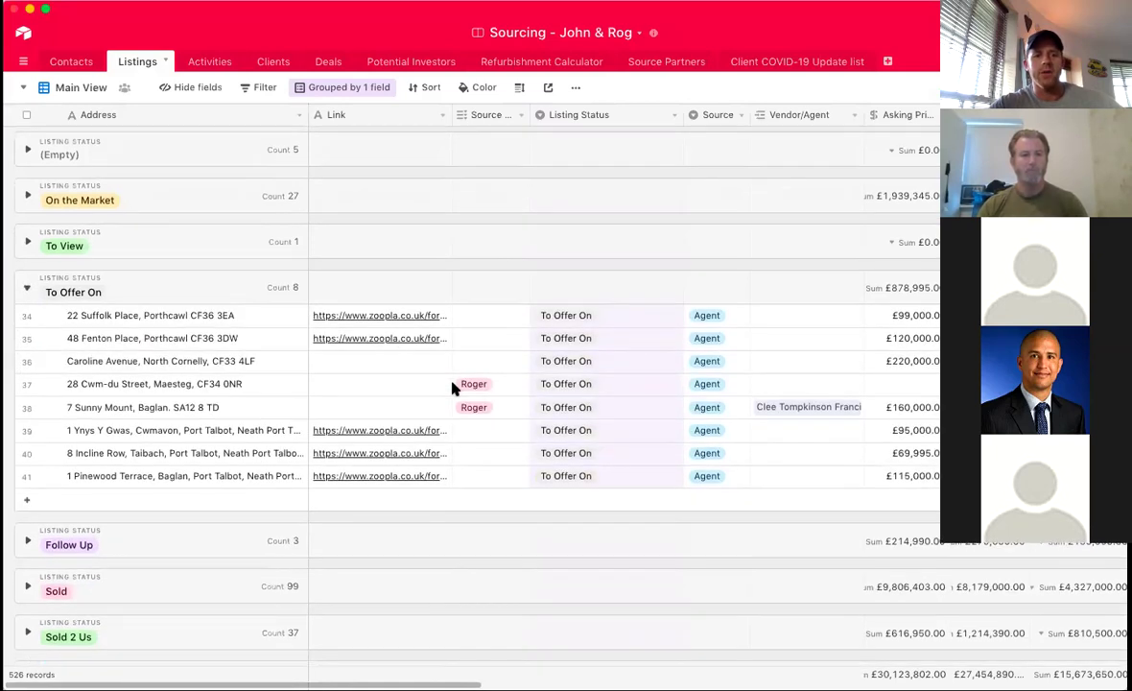
pyautogui.click(26, 292)
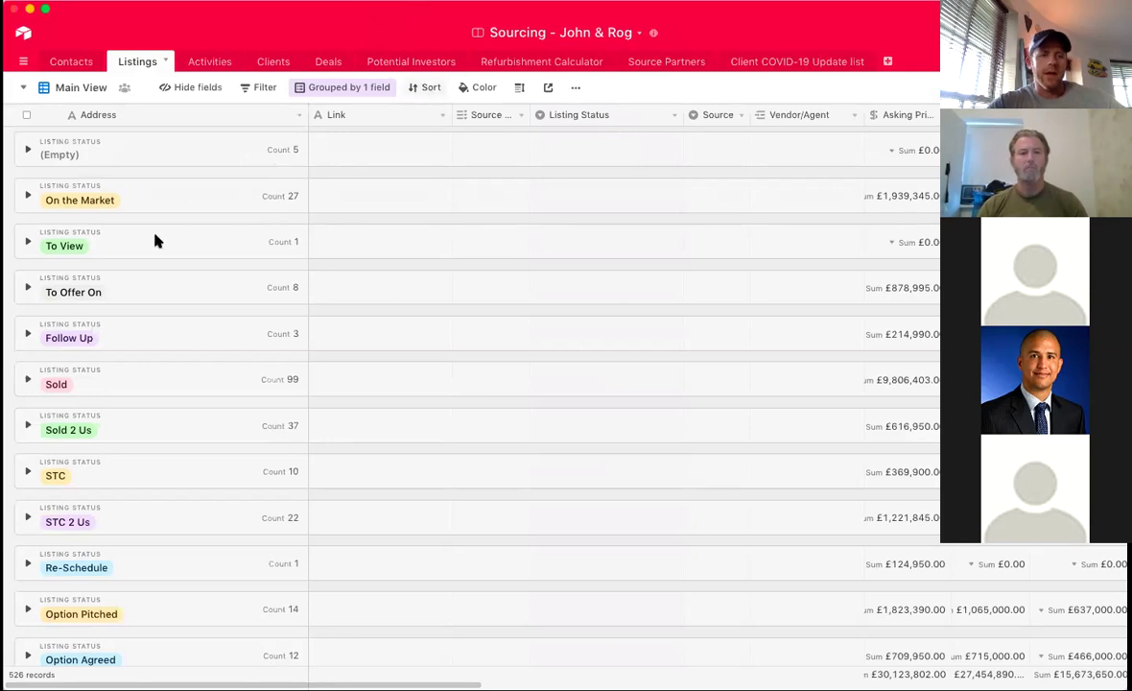
pyautogui.scroll(-2, 129, 366)
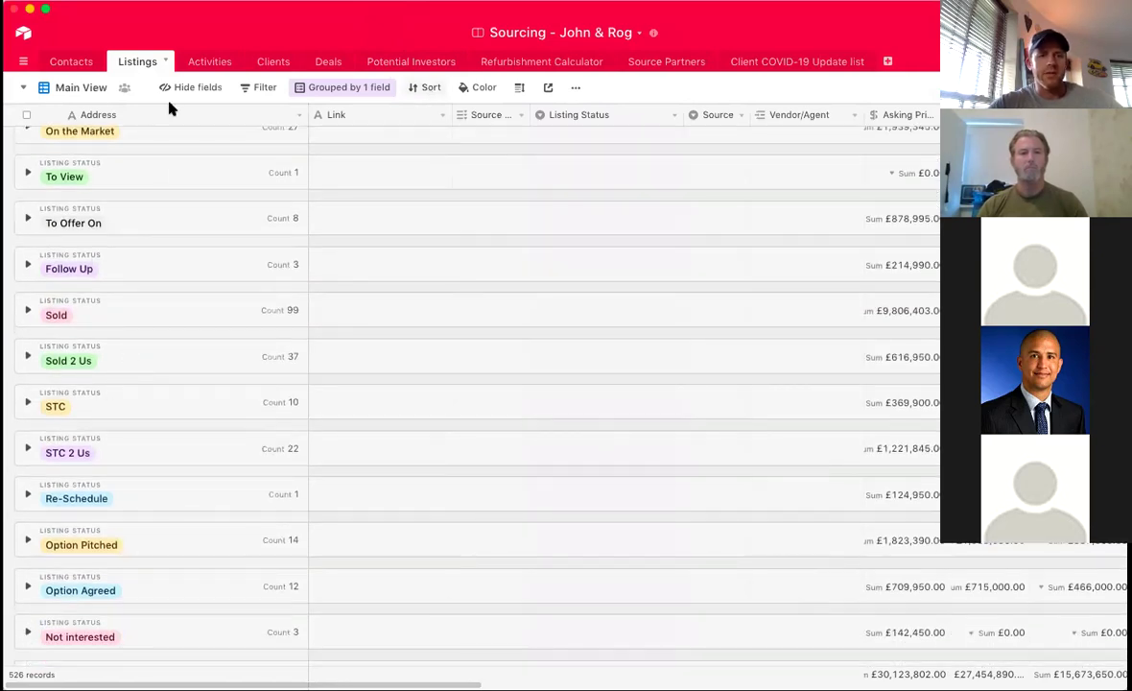
# Look through the Contacts, Activities, Clients and Deals tables, ending back on Listings
pyautogui.click(72, 60)
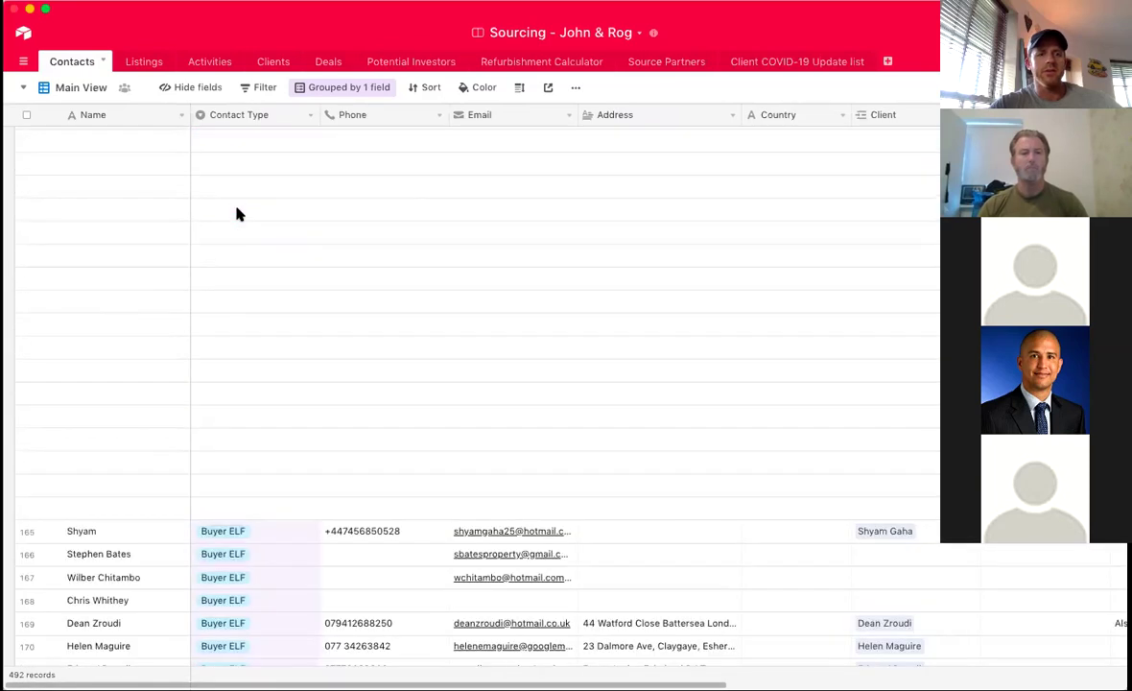
pyautogui.click(218, 65)
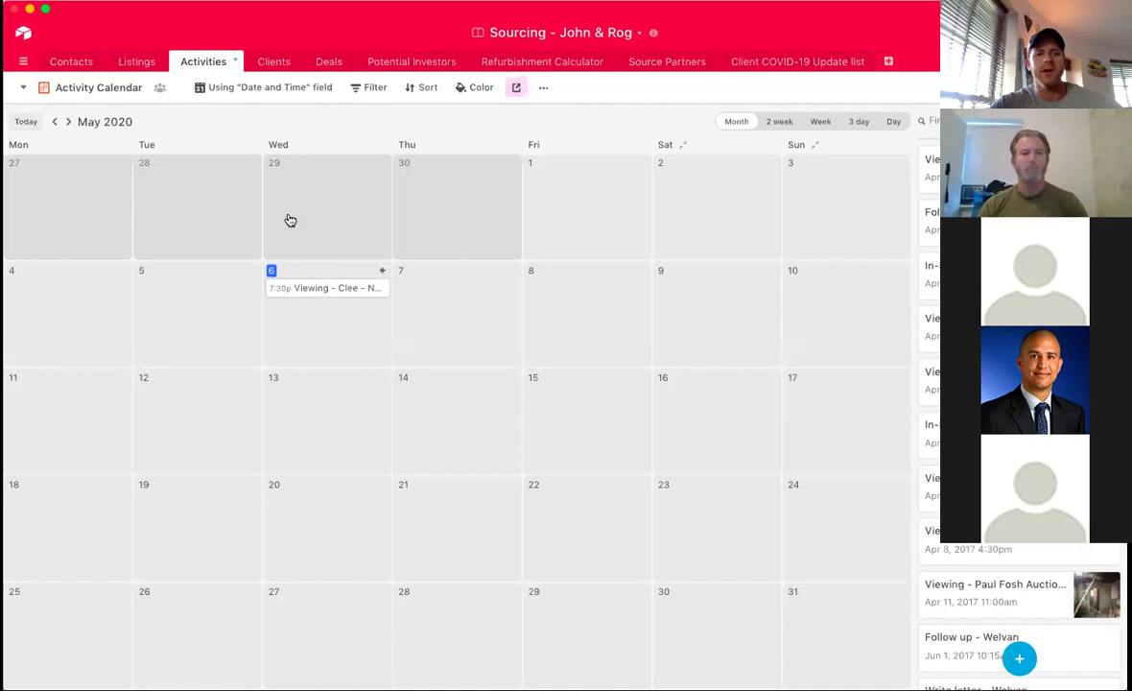
pyautogui.click(269, 67)
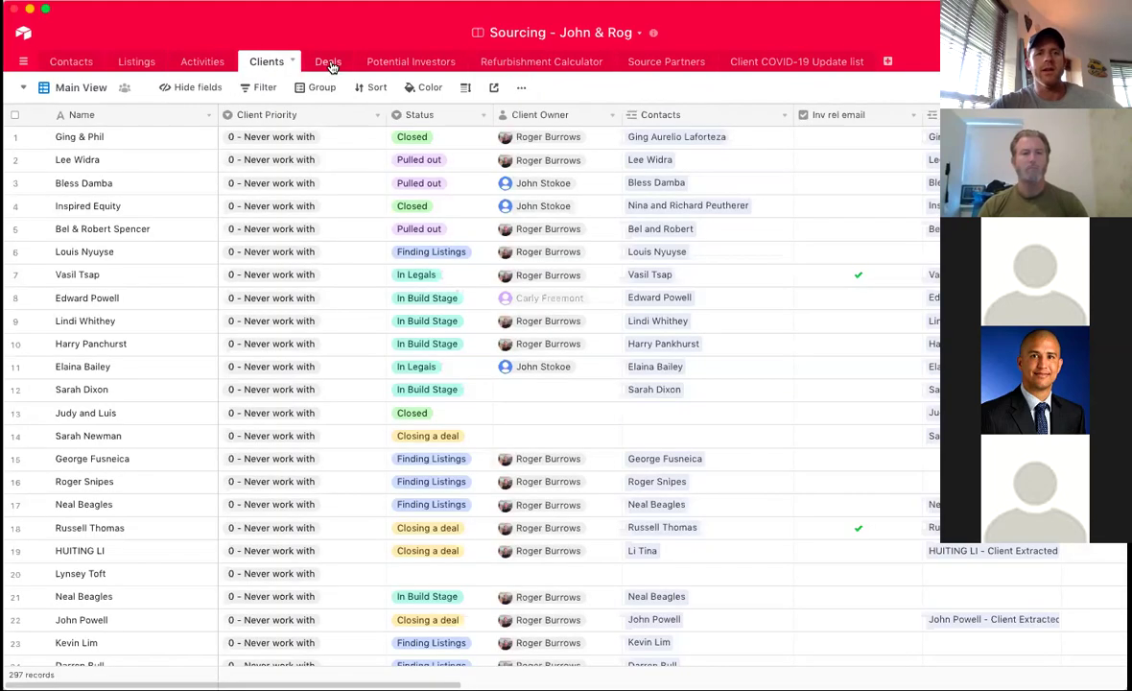
pyautogui.click(328, 63)
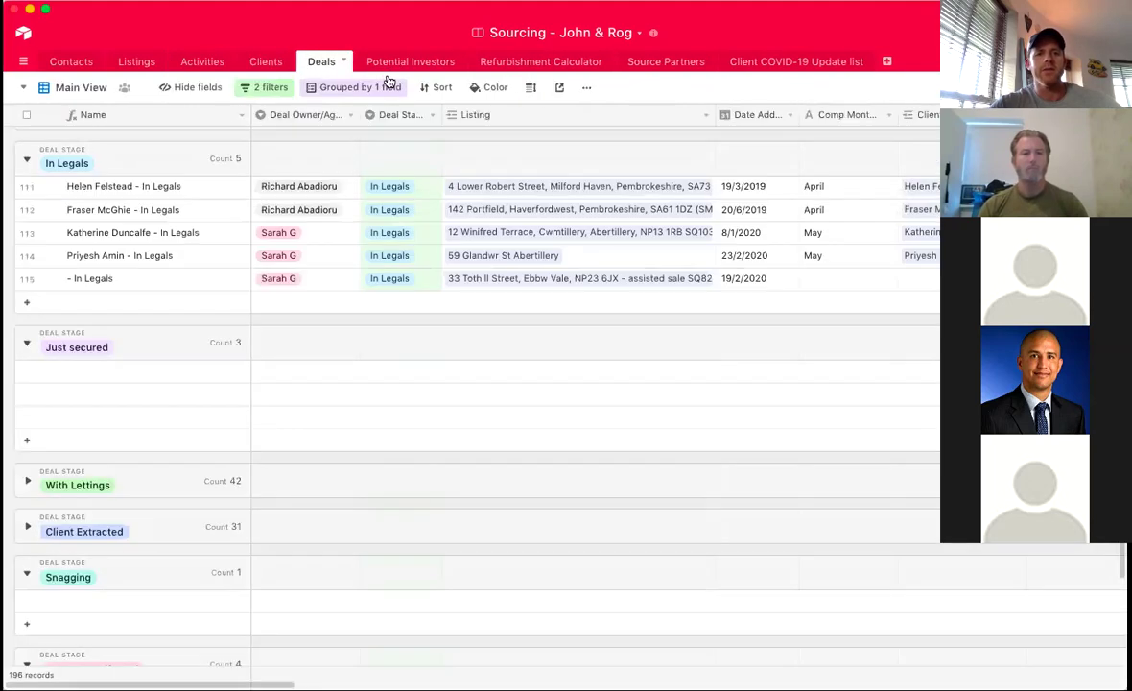
pyautogui.click(71, 61)
pyautogui.click(140, 63)
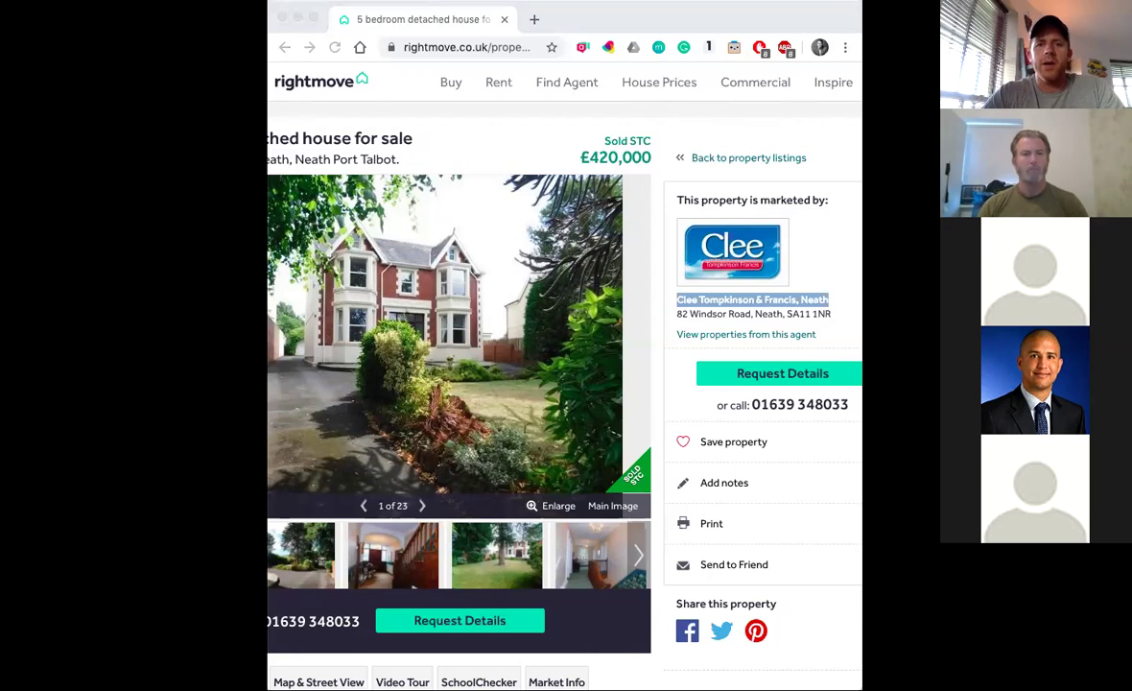
# Switch to the Rightmove property page in Chrome and select the estate agent's name, phone number and postal address in turn
pyautogui.press('super+Tab')
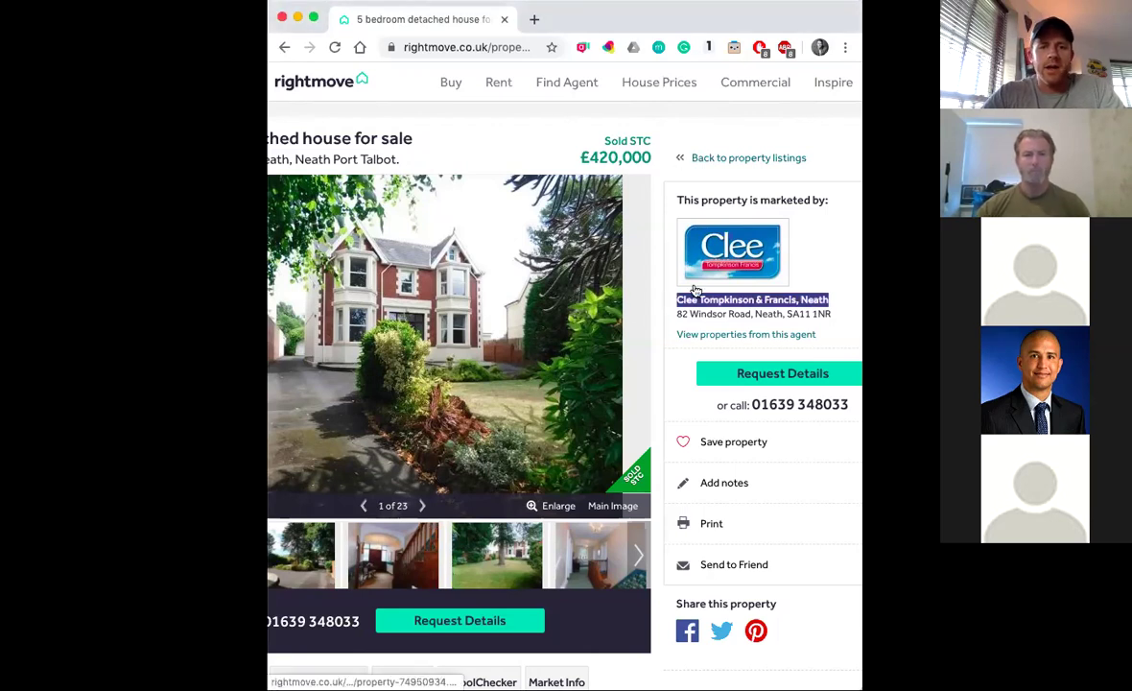
pyautogui.click(530, 129)
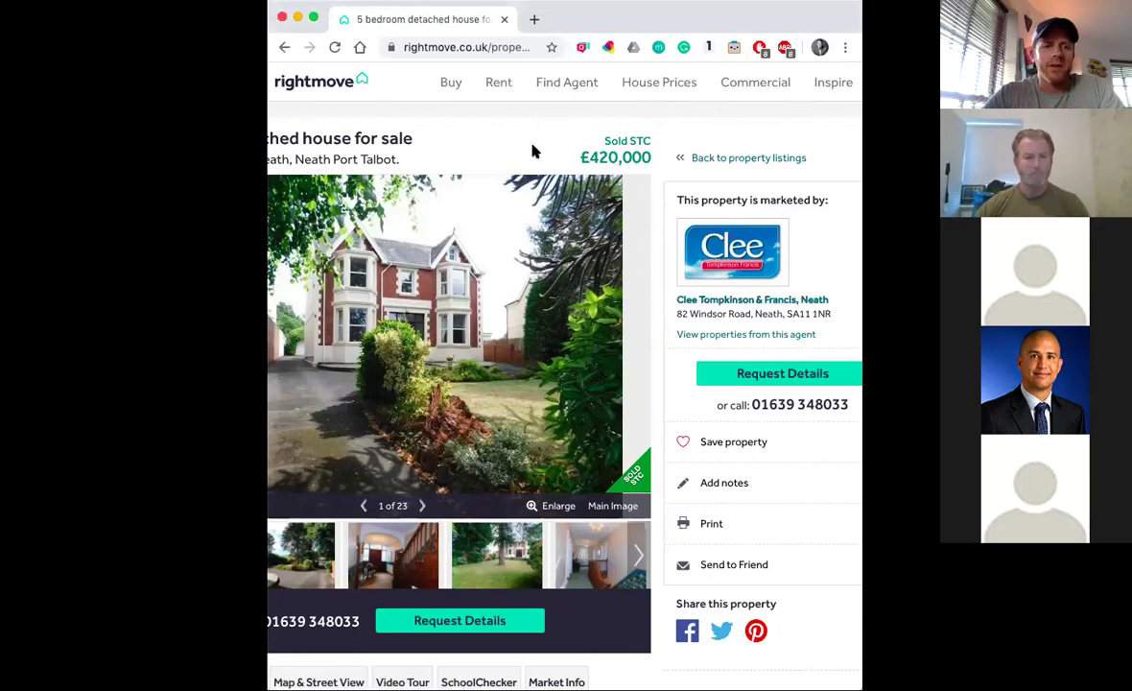
pyautogui.hscroll(3, 538, 211)
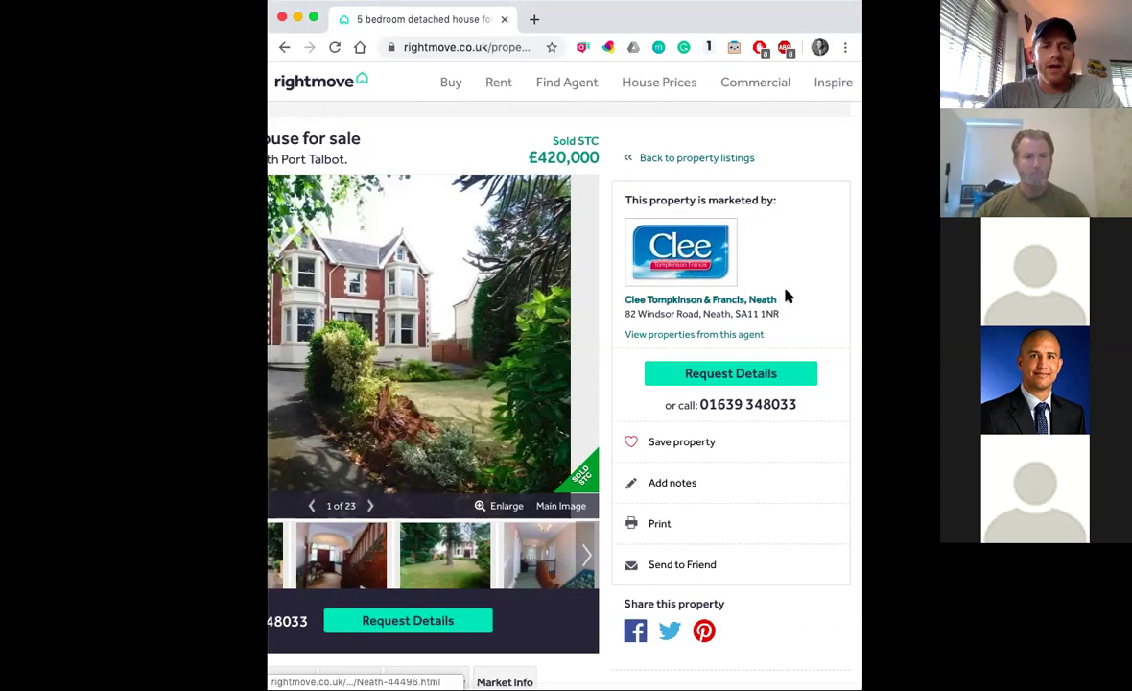
pyautogui.moveTo(785, 301); pyautogui.dragTo(622, 303)
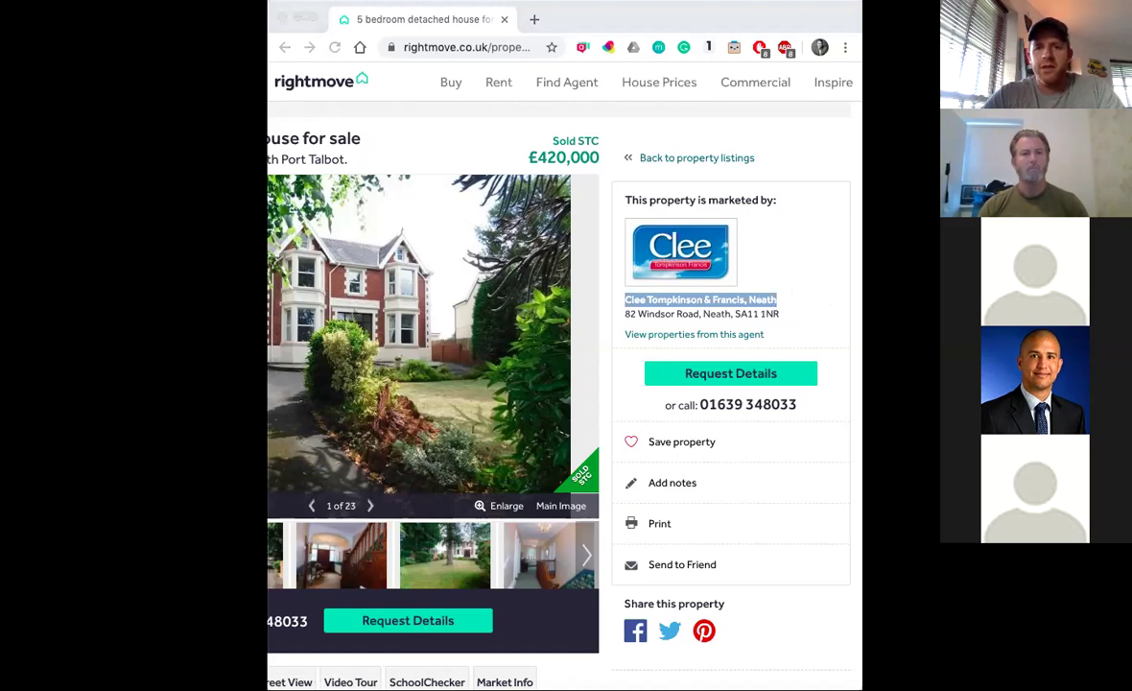
pyautogui.moveTo(803, 408); pyautogui.dragTo(690, 412)
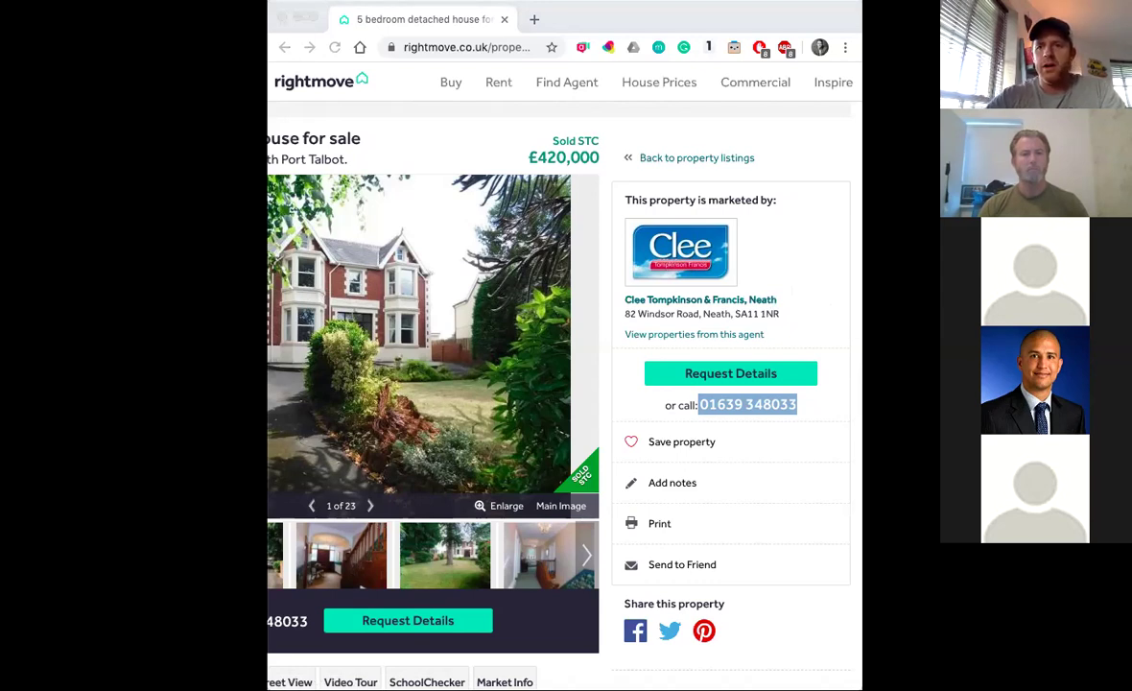
pyautogui.moveTo(781, 315); pyautogui.dragTo(624, 313)
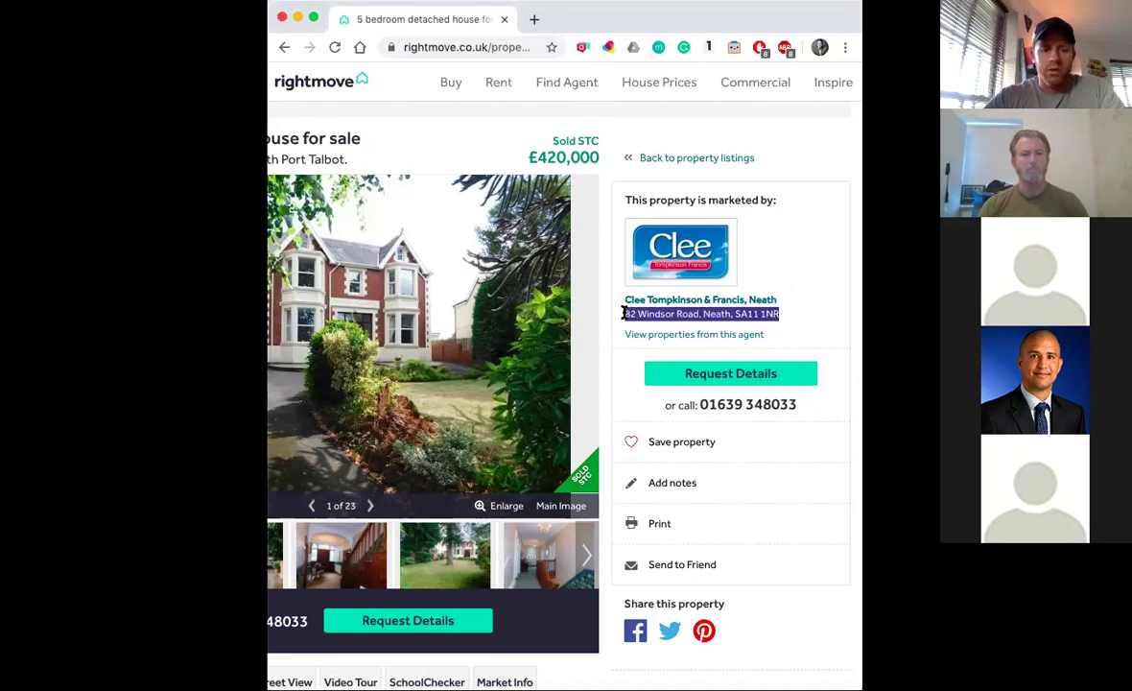
# Switch back to the Property Business TEMPLATE base in Airtable and select the contact type of the first record in Contacts
pyautogui.press('super+Tab')
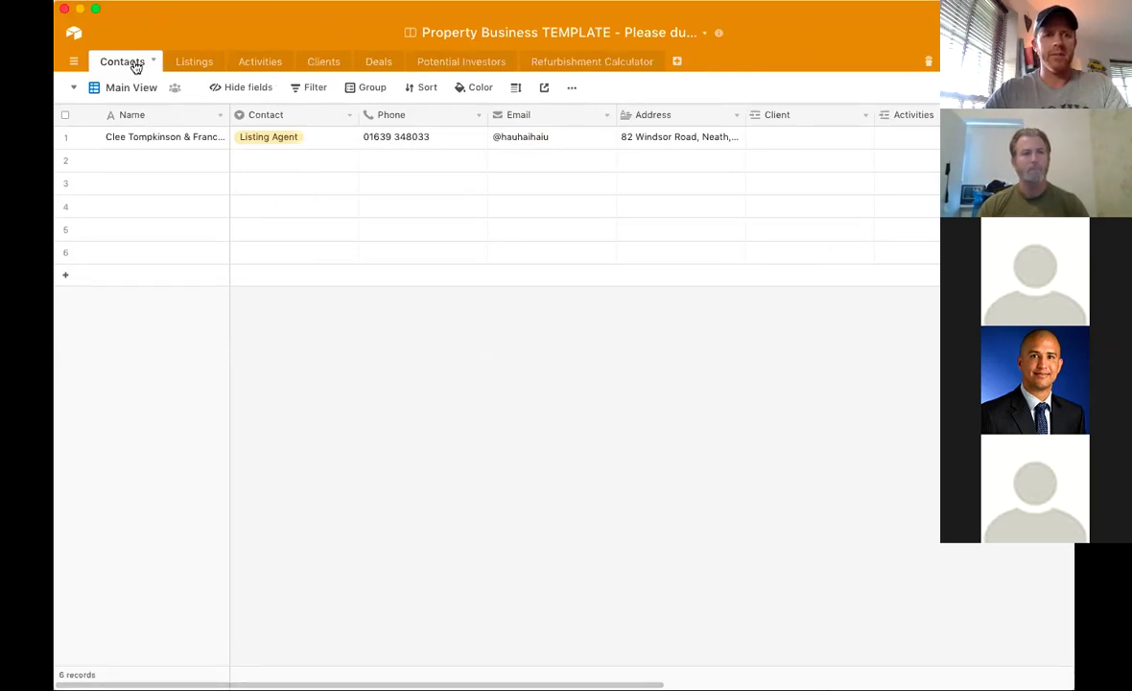
pyautogui.click(172, 139)
pyautogui.click(254, 139)
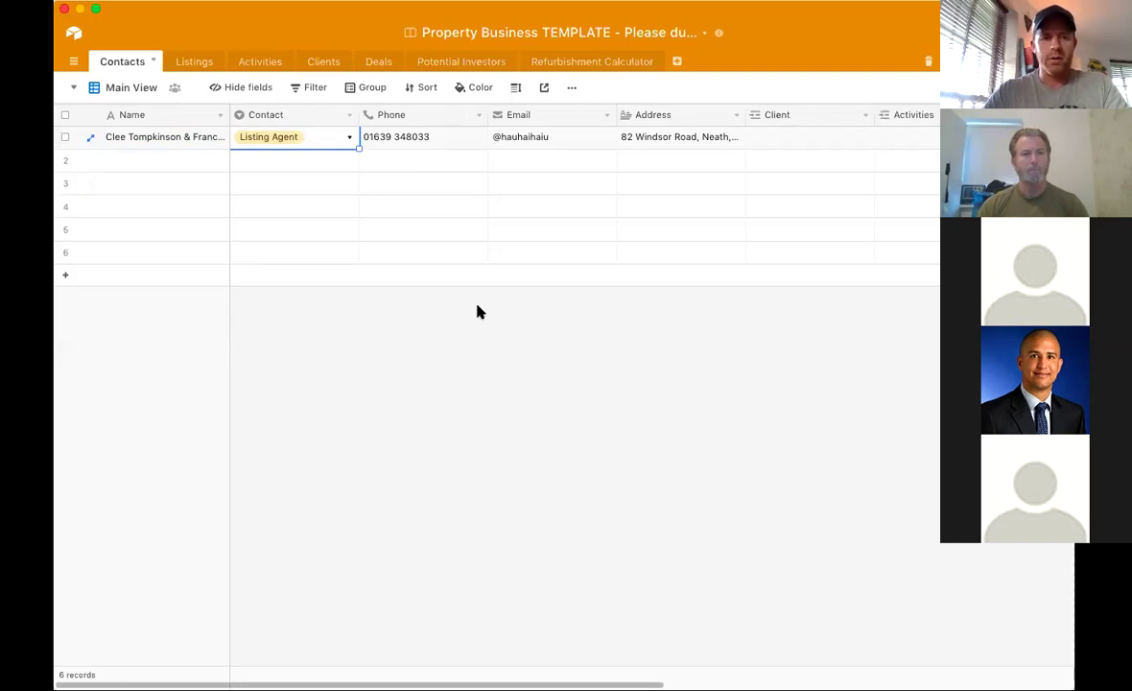
# Open the Listings table and paste the property's address into the first record's Address field
pyautogui.click(388, 139)
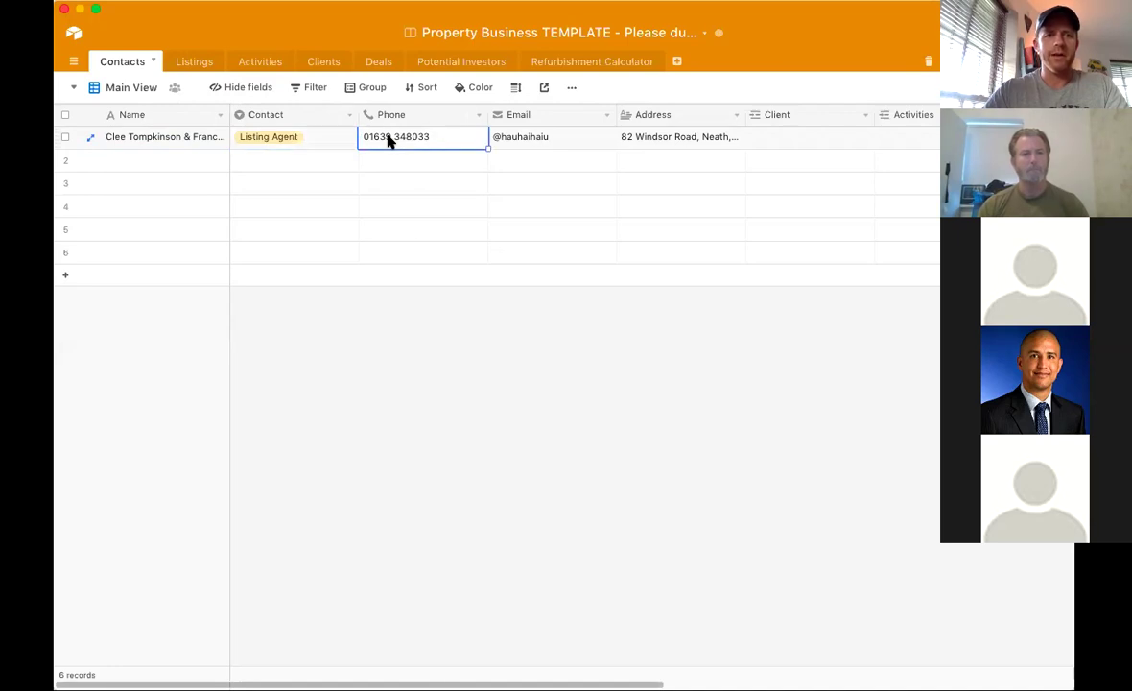
pyautogui.click(190, 64)
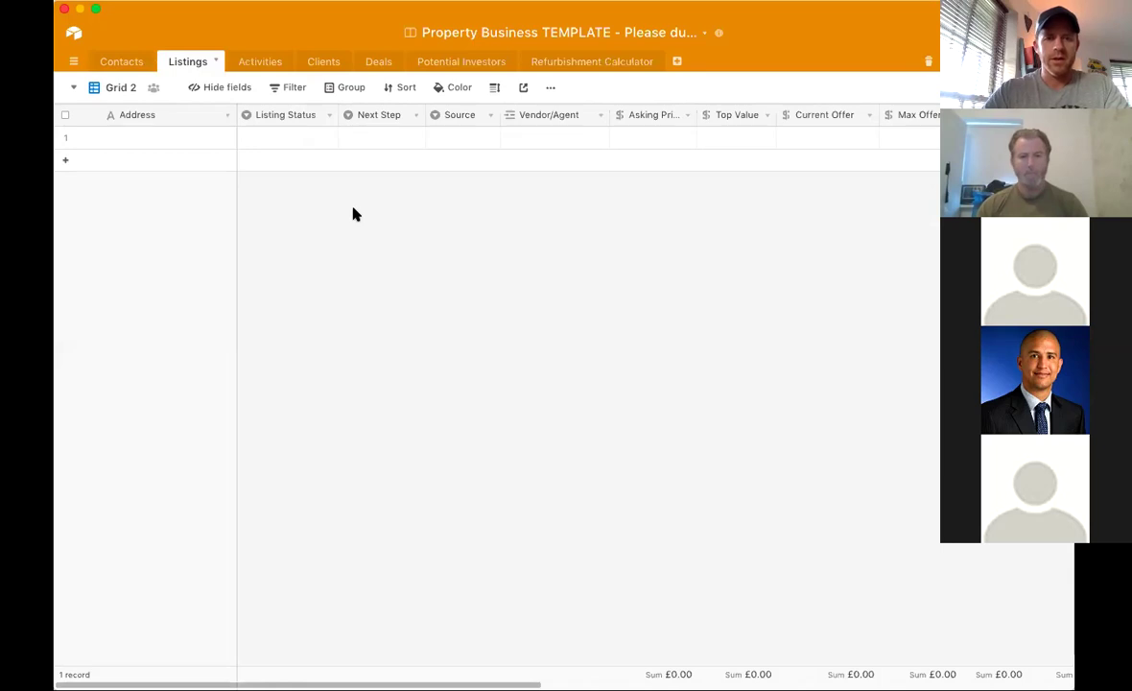
pyautogui.click(177, 141)
pyautogui.click(177, 139)
pyautogui.hotkey('ctrl', 'v')
# Set the property's Listing Status to On the Market and its Next Step to View
pyautogui.click(305, 136)
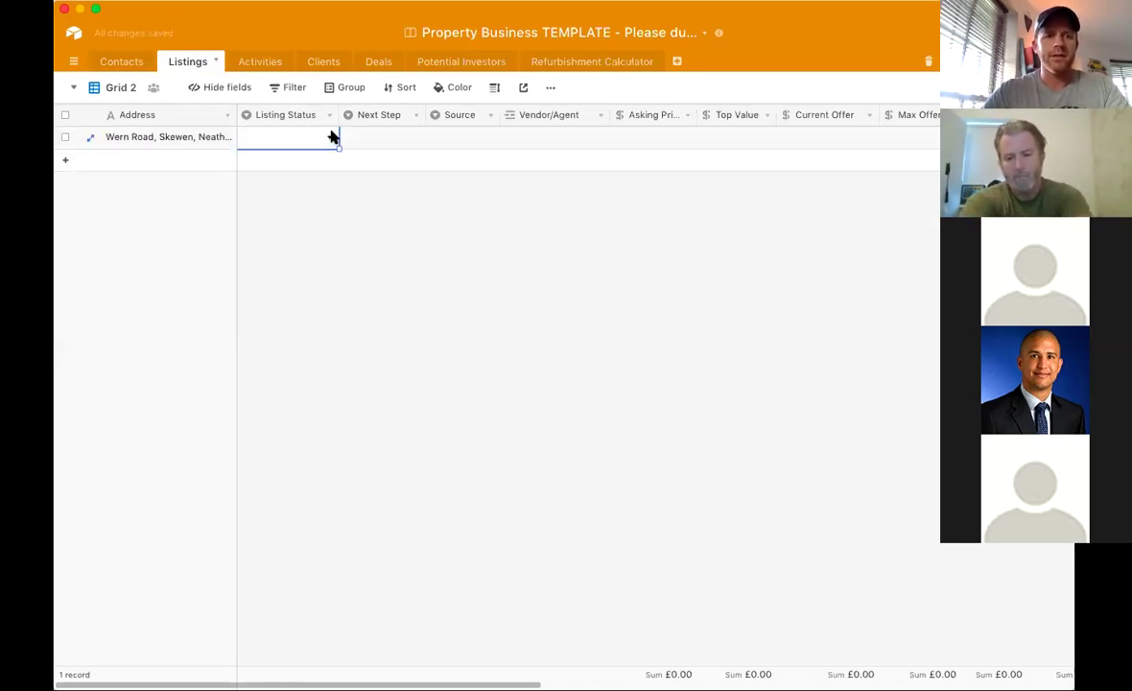
pyautogui.click(329, 137)
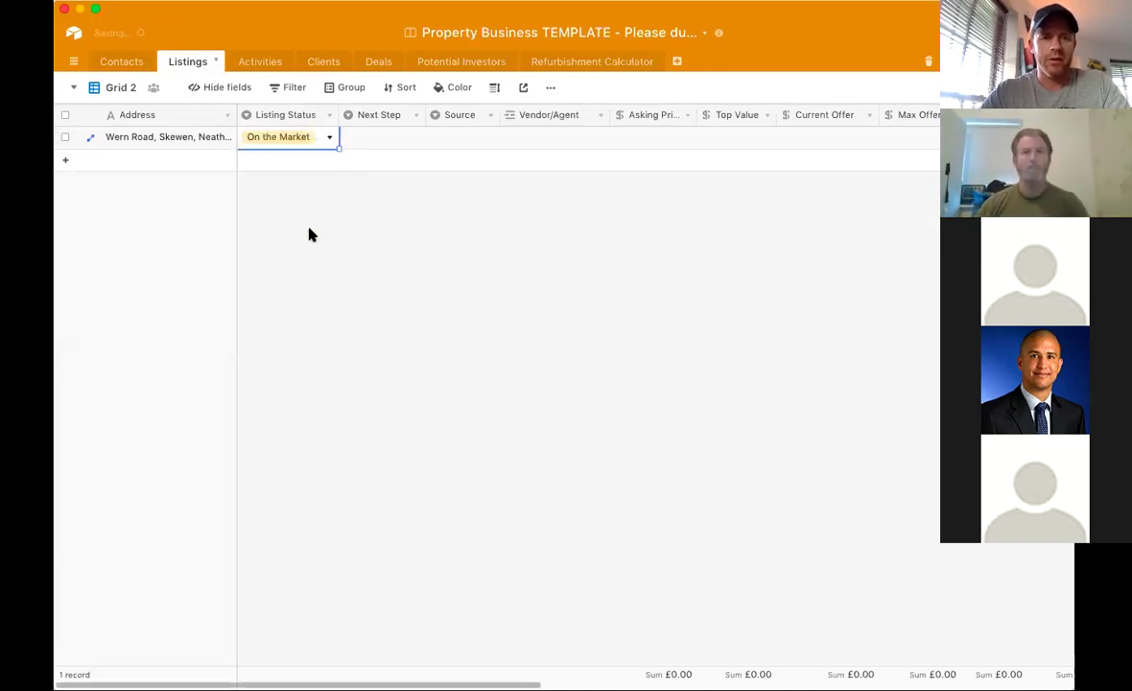
pyautogui.click(405, 142)
pyautogui.click(410, 141)
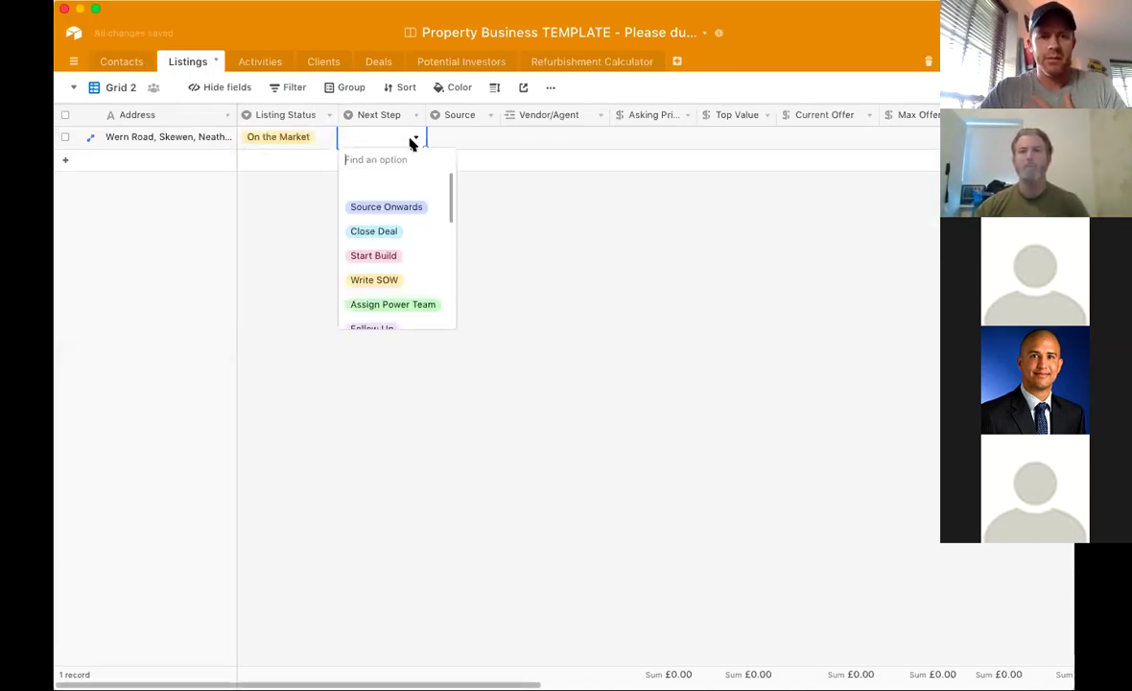
pyautogui.scroll(-3, 401, 278)
pyautogui.click(395, 278)
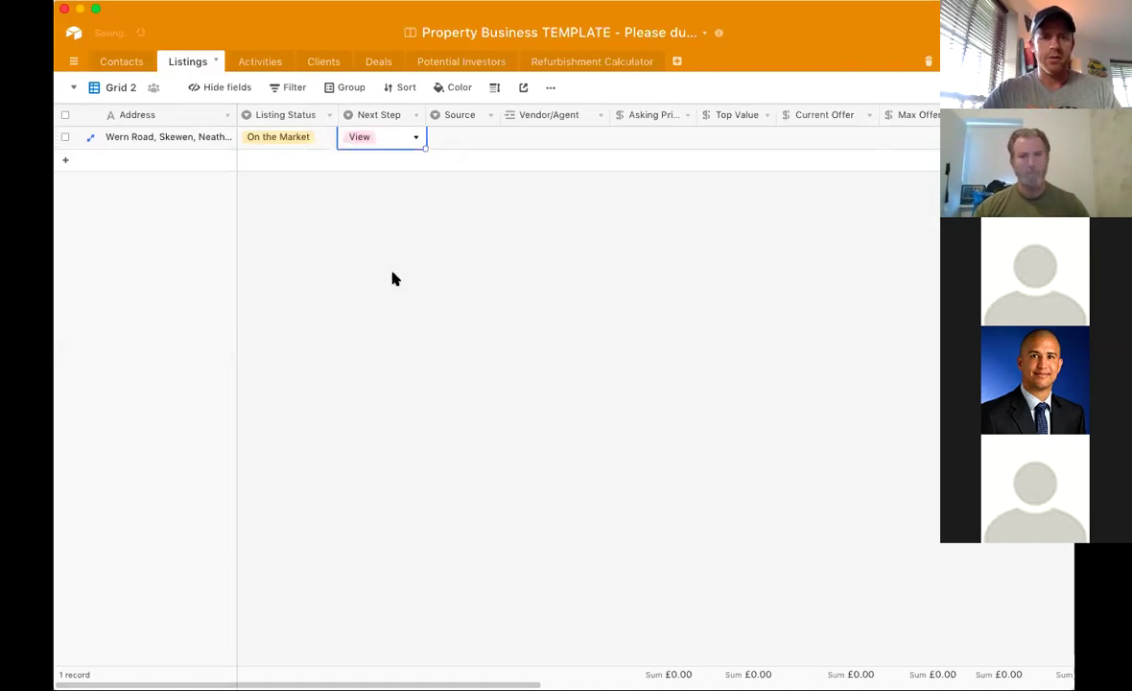
# Set the property listing's Source to Agent
pyautogui.click(470, 142)
pyautogui.click(491, 139)
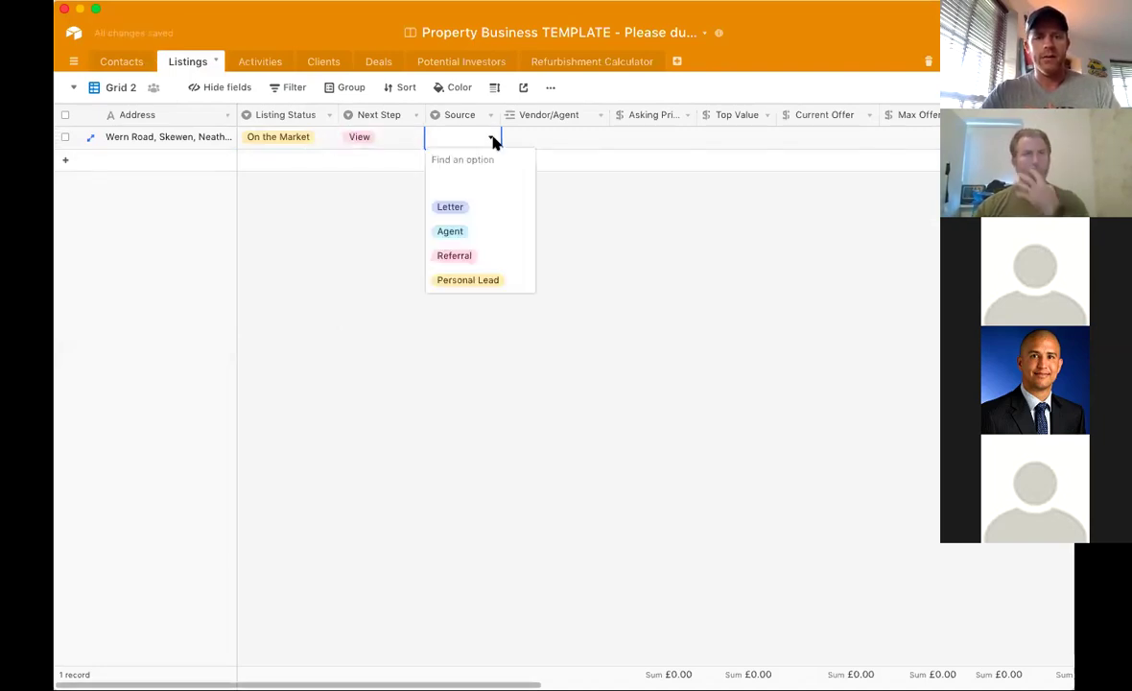
pyautogui.click(474, 233)
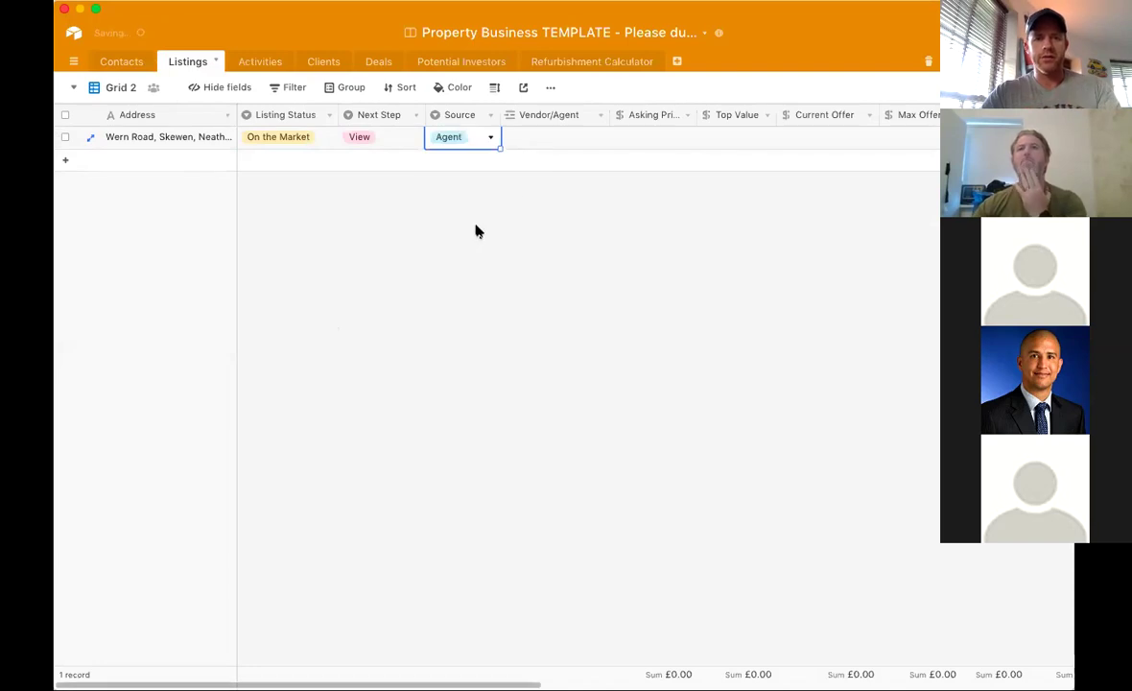
# Look at the records offered for the listing's Vendor/Agent link, compare them with the Contacts table, and return to Listings
pyautogui.click(575, 142)
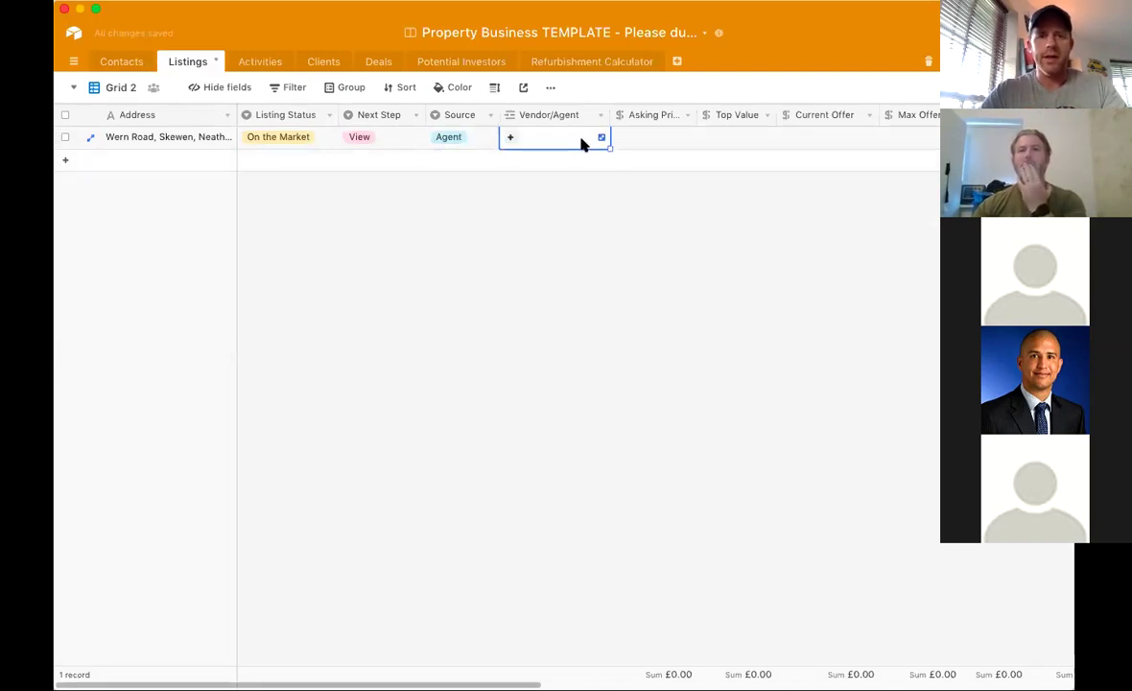
pyautogui.click(510, 140)
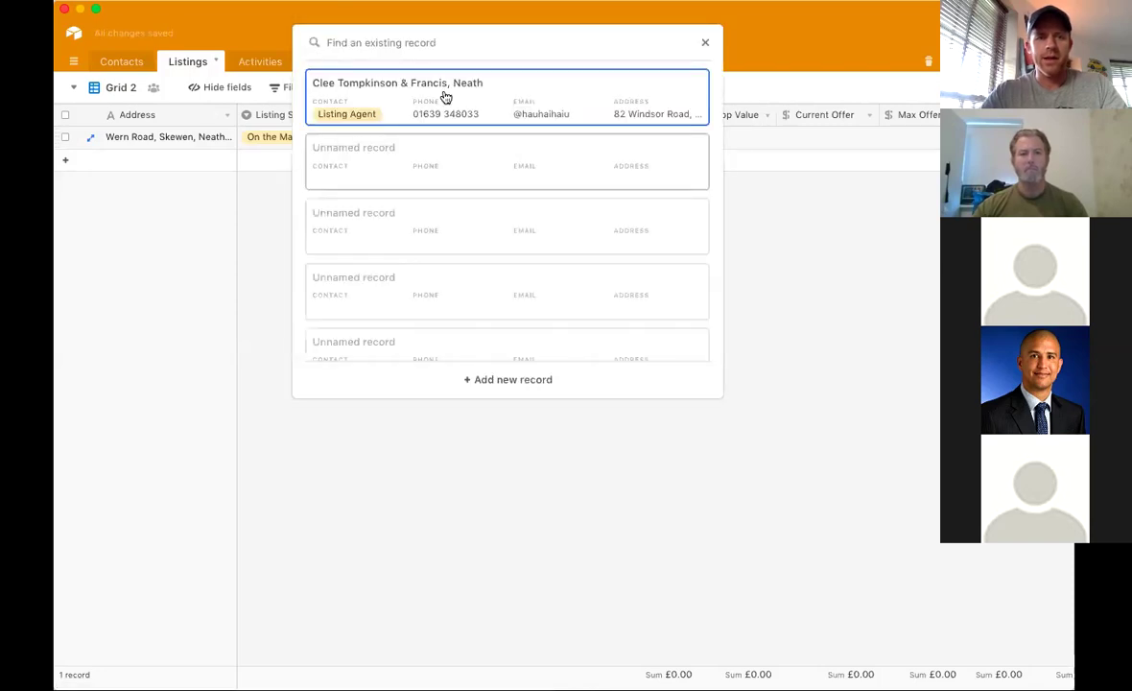
pyautogui.click(705, 43)
pyautogui.click(110, 63)
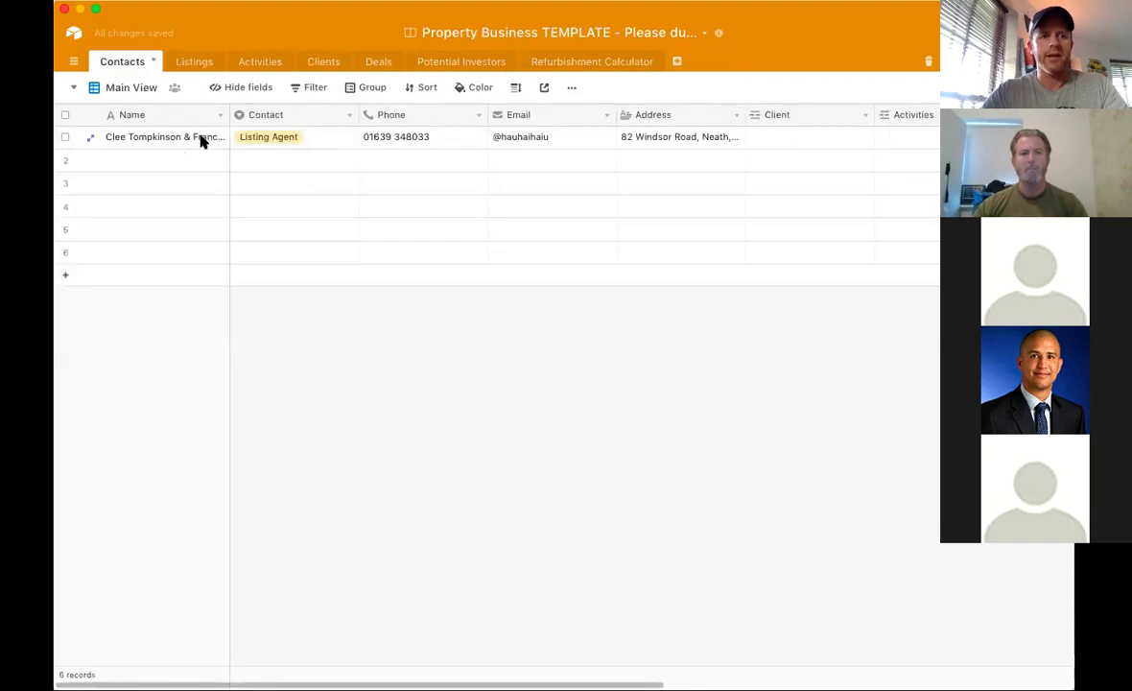
pyautogui.click(183, 62)
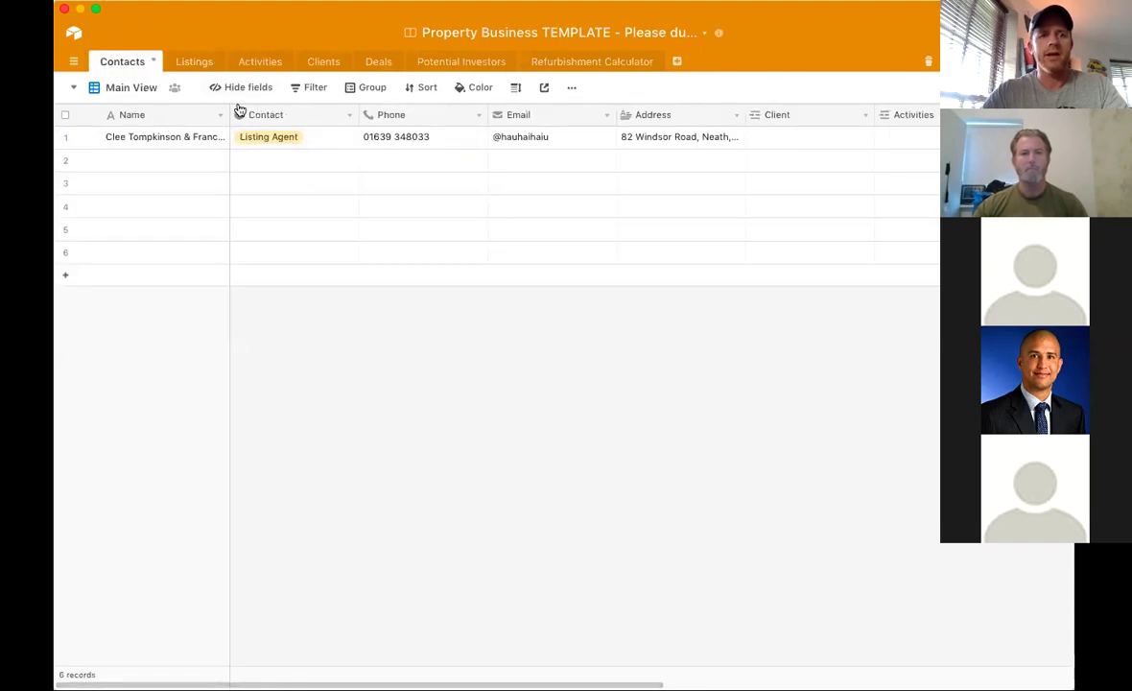
# Link the Clee Tompkinson & Francis, Neath contact to the listing as its Vendor/Agent
pyautogui.click(552, 141)
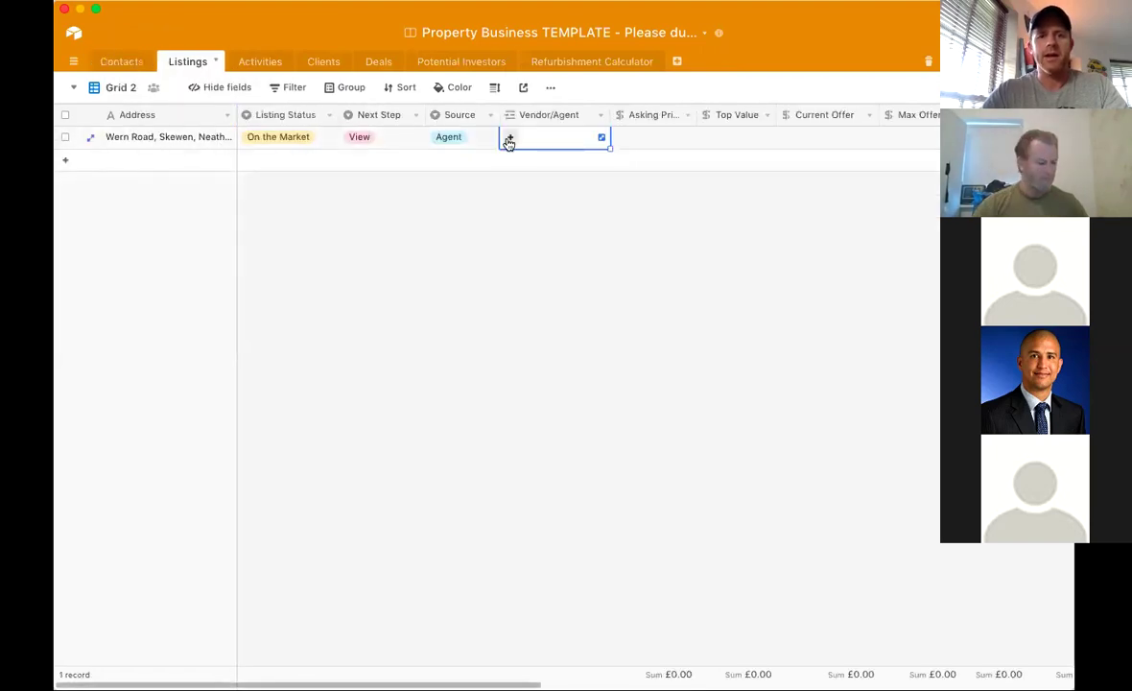
pyautogui.click(509, 138)
pyautogui.click(435, 102)
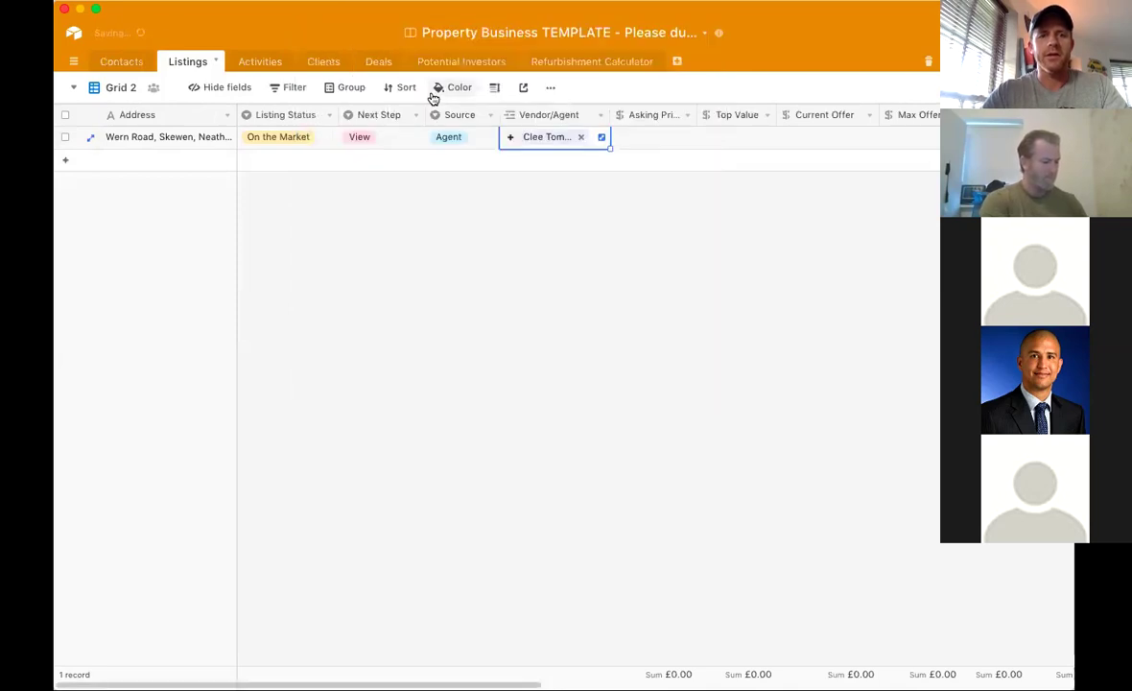
pyautogui.click(508, 312)
# Set the listing's Asking Price to £420,000 and its Top Value to £475,000
pyautogui.click(655, 143)
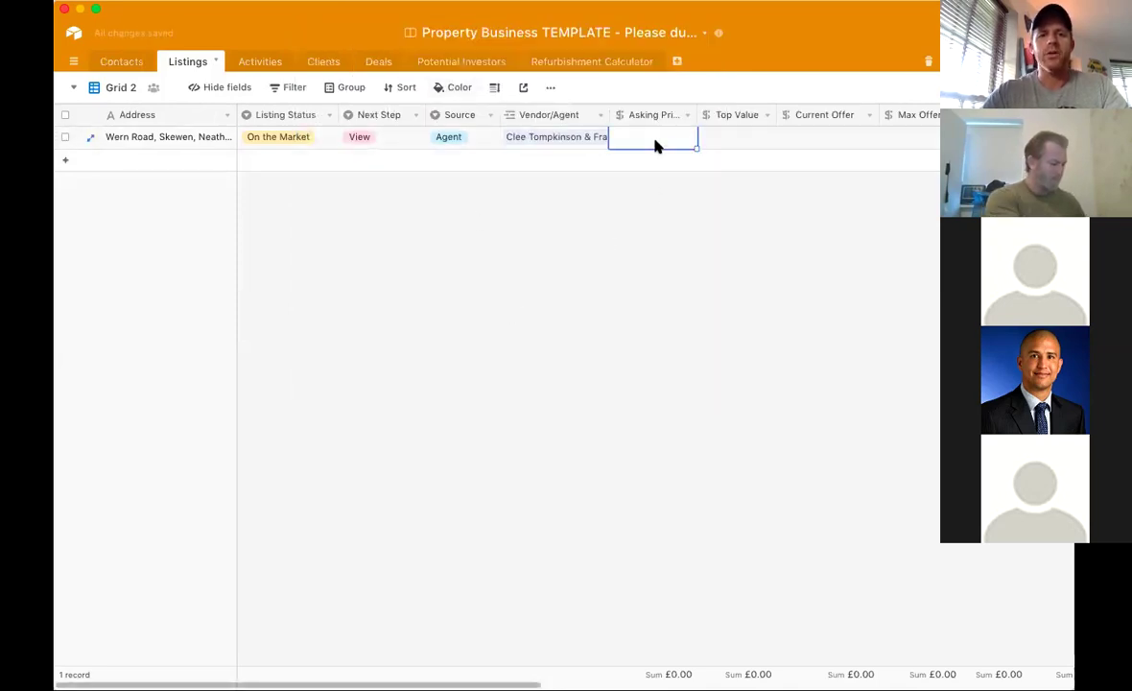
pyautogui.write('420')
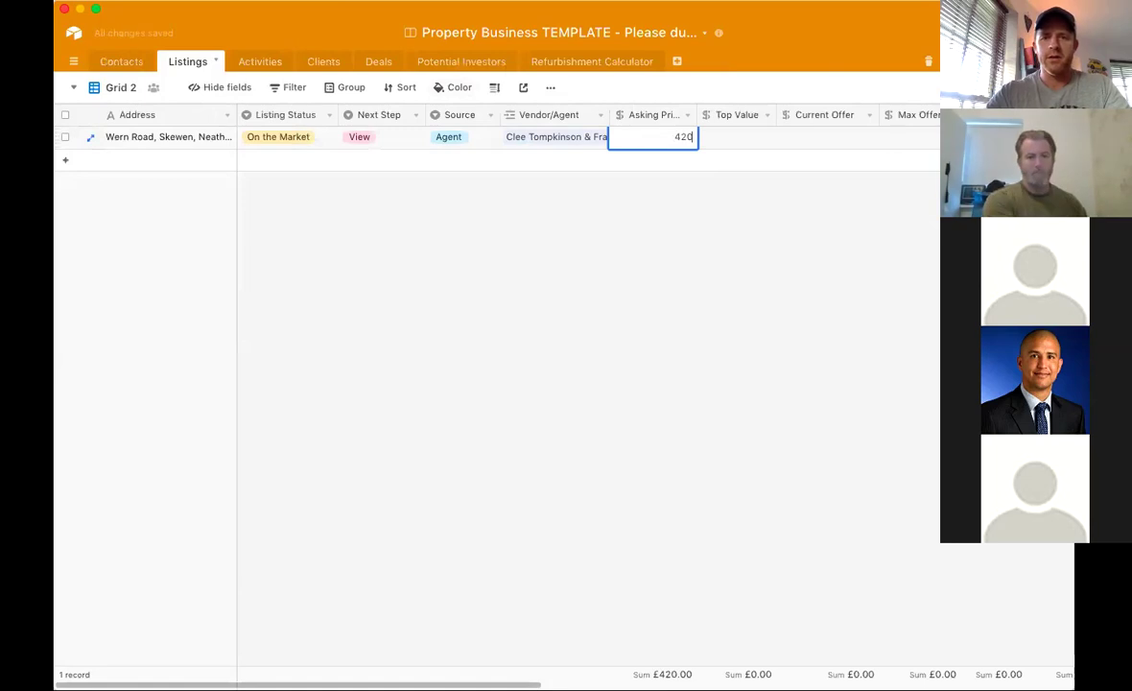
pyautogui.write(',00000')
pyautogui.press('Tab')
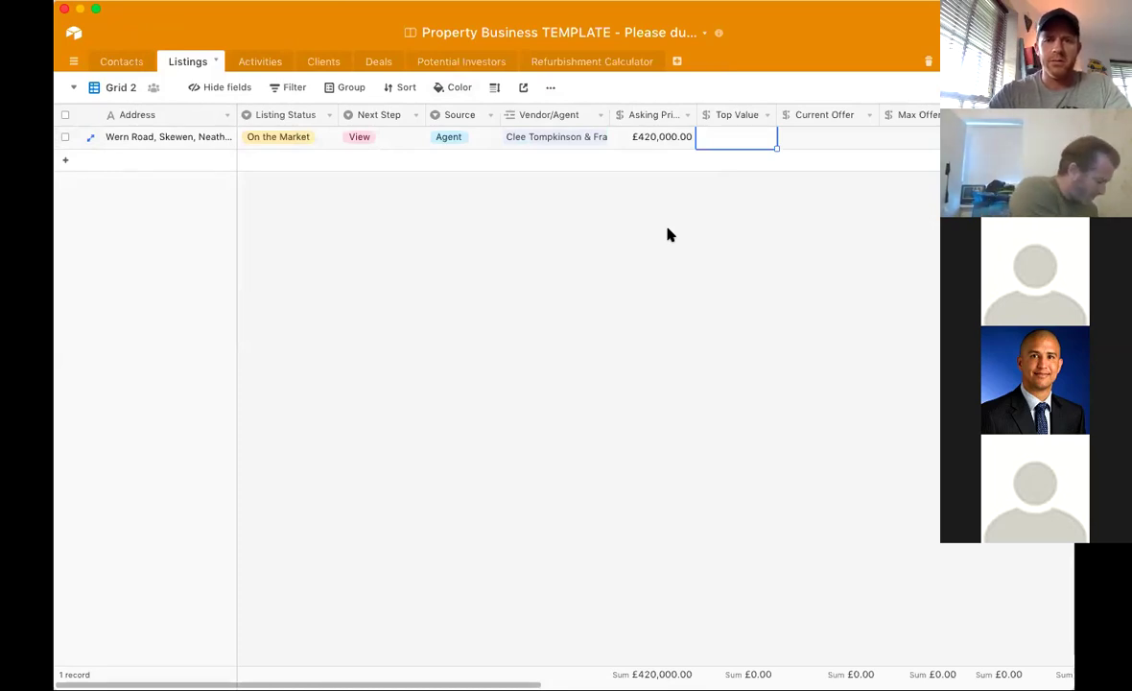
pyautogui.write('47')
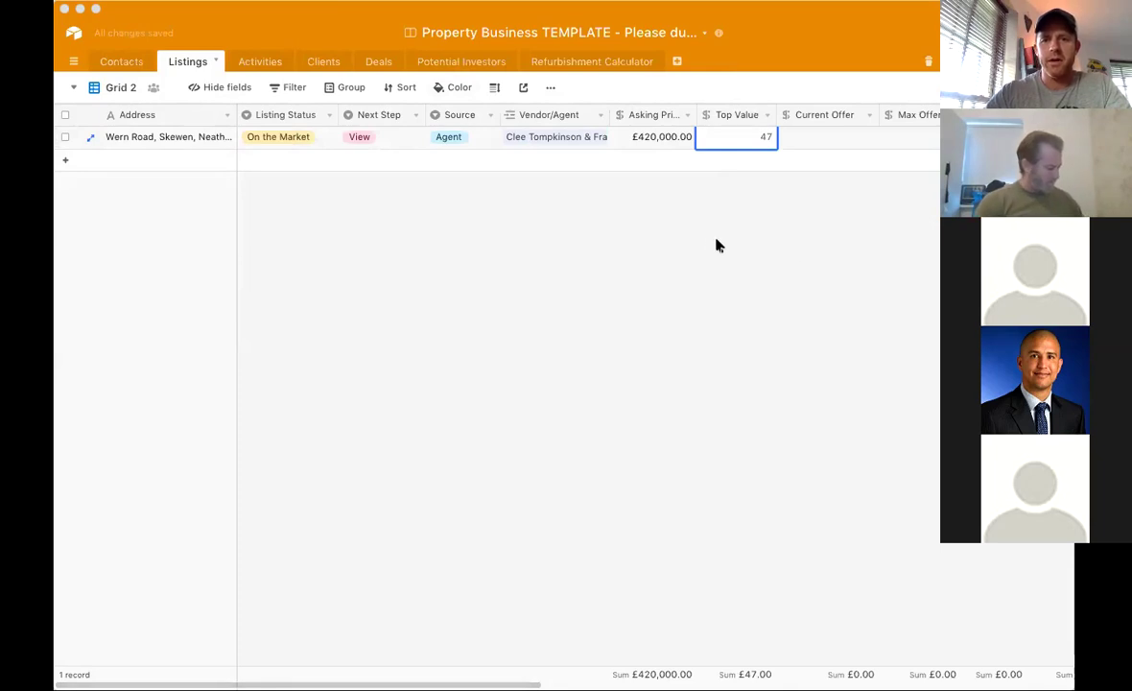
pyautogui.write('5000')
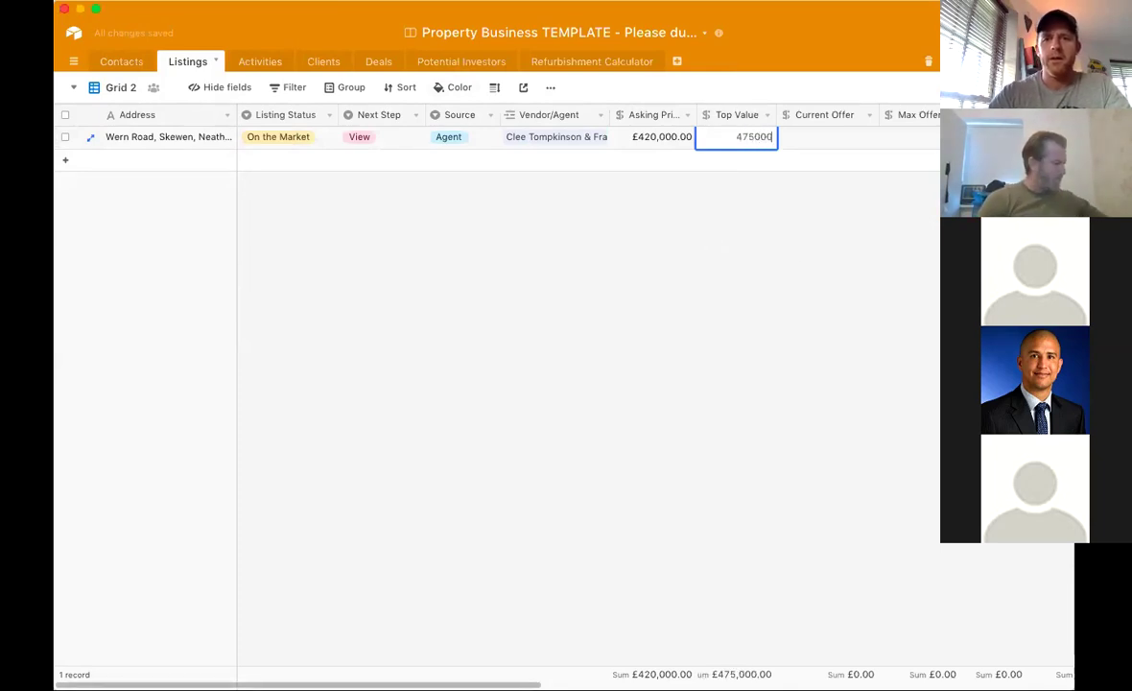
pyautogui.press('Tab')
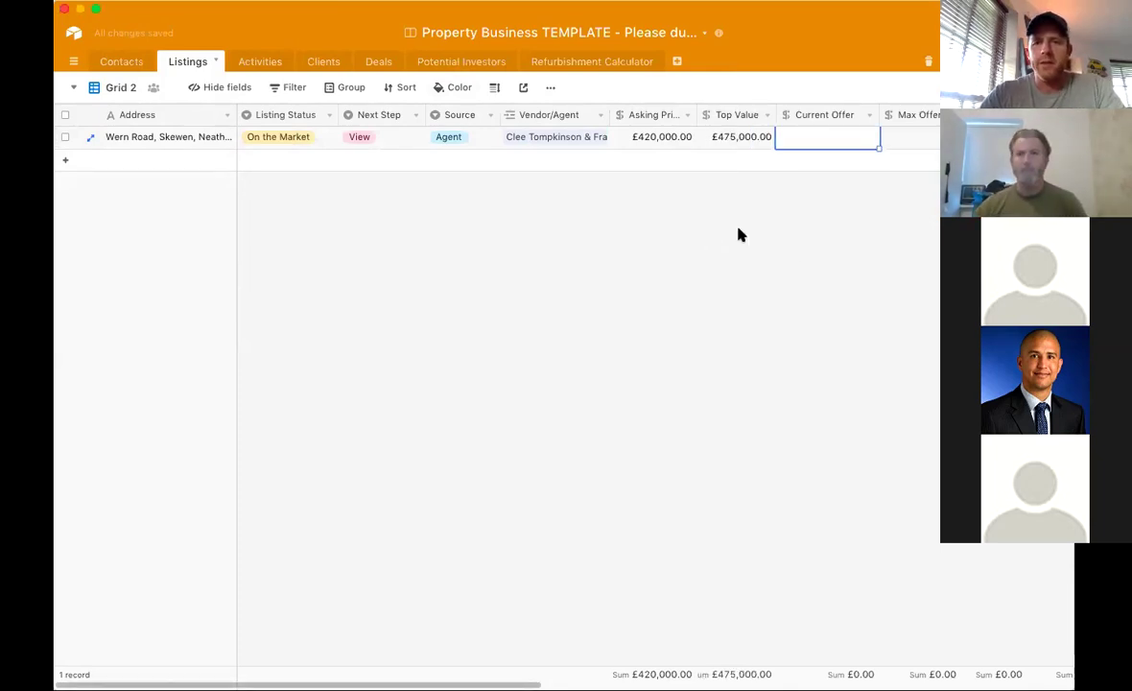
pyautogui.press('Escape')
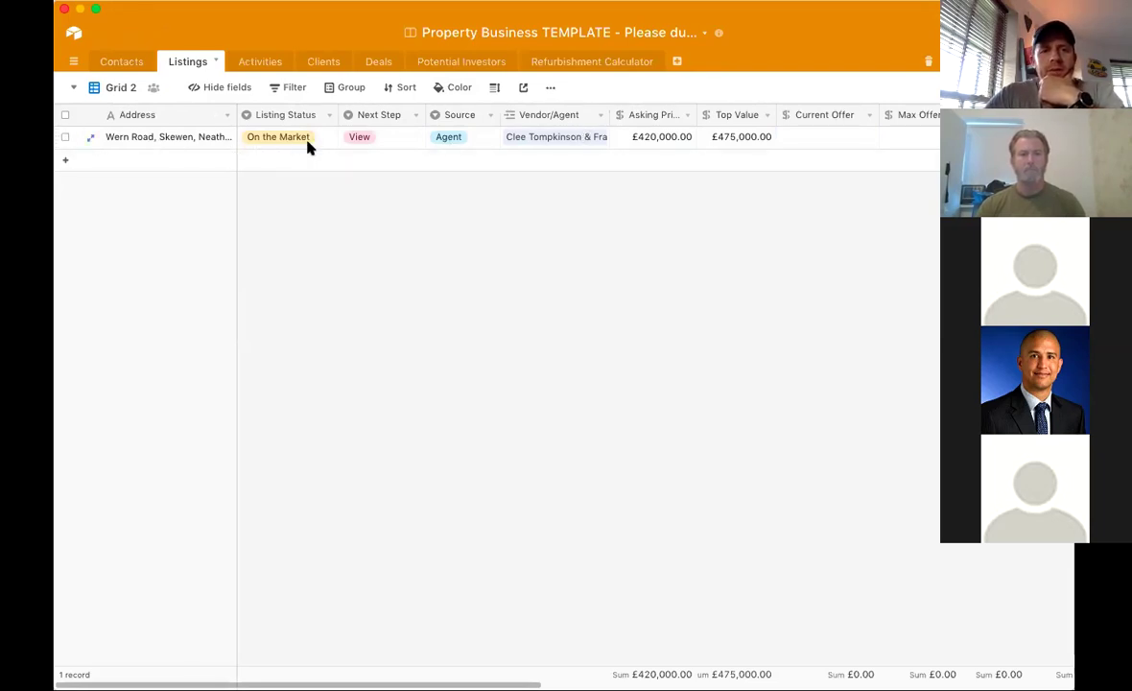
# Look through the listing's offer, refurb and income fields, view the Activities calendar, and return to Listings
pyautogui.hscroll(5, 483, 136)
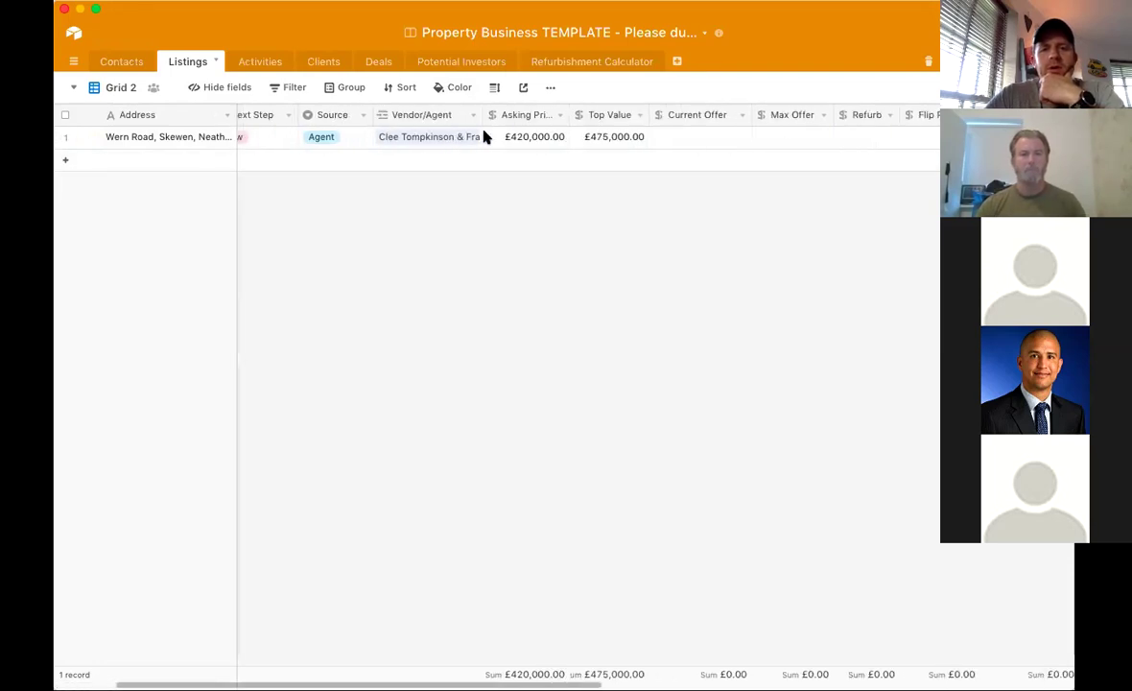
pyautogui.hscroll(6, 482, 137)
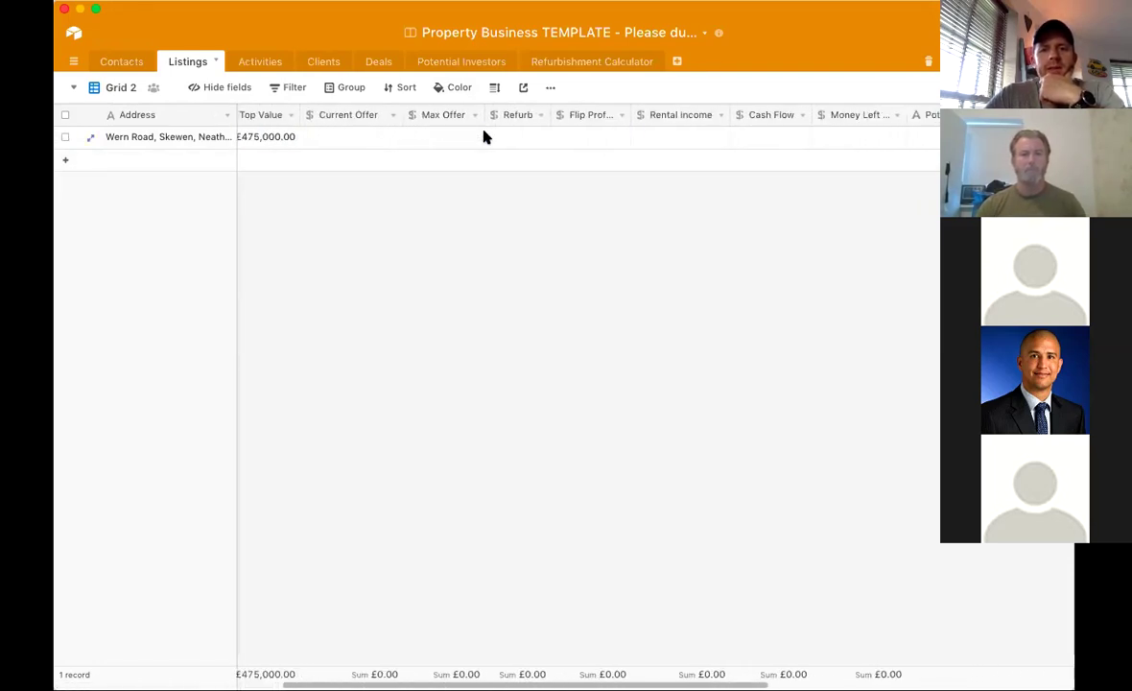
pyautogui.hscroll(1, 482, 135)
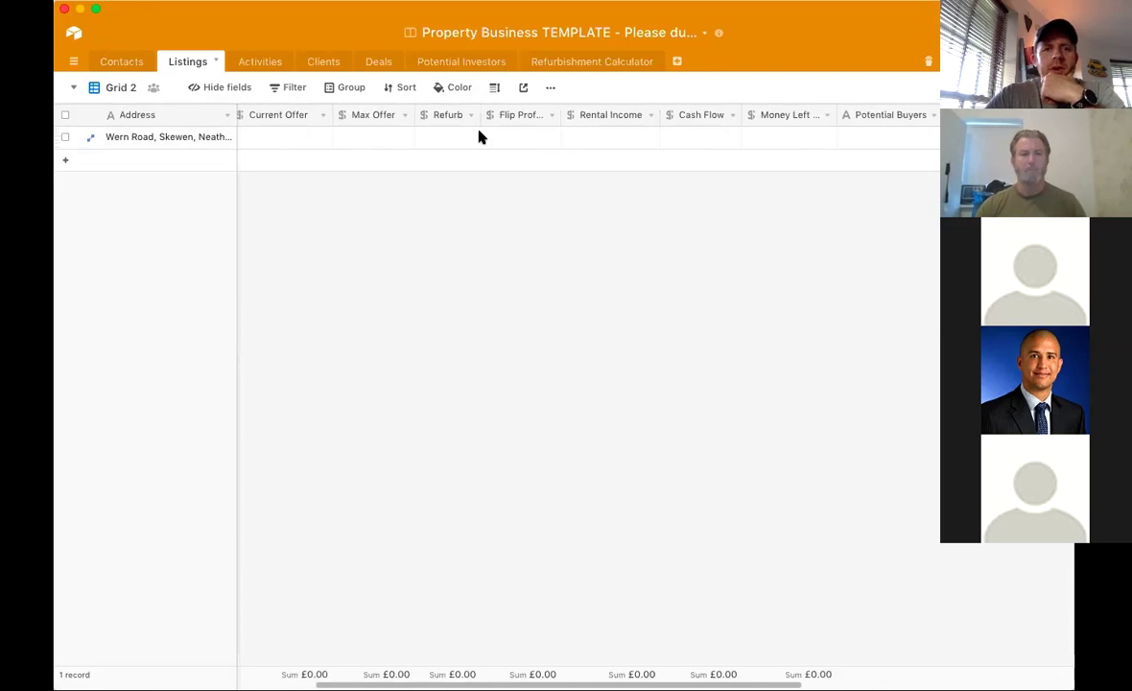
pyautogui.click(268, 67)
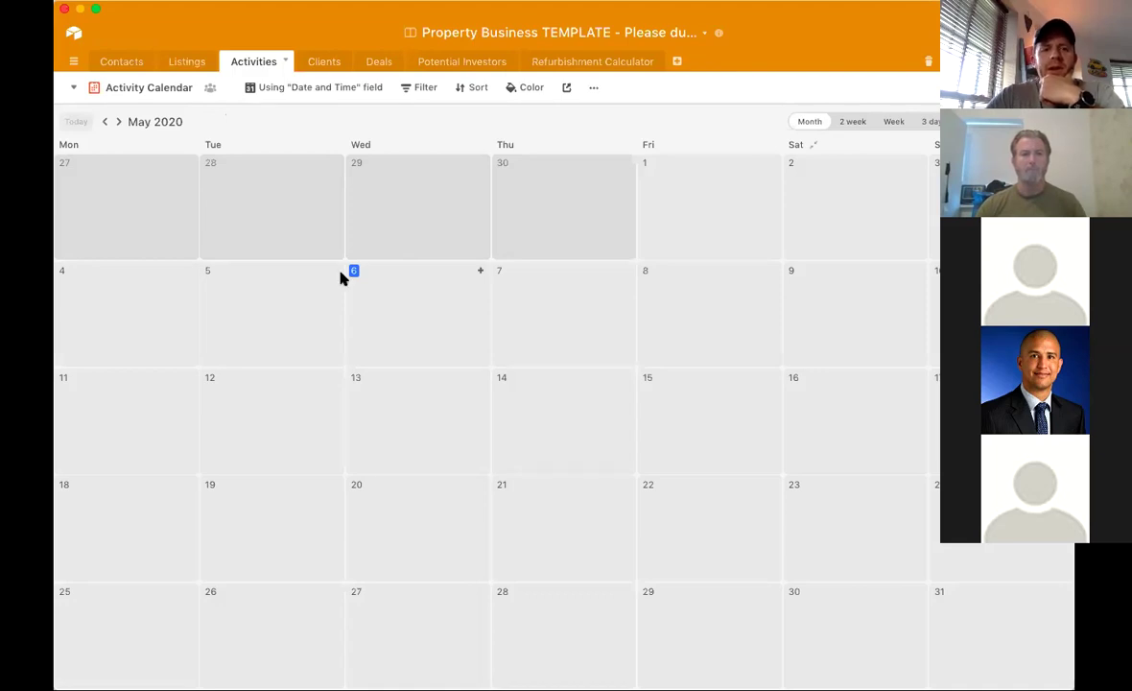
pyautogui.click(200, 67)
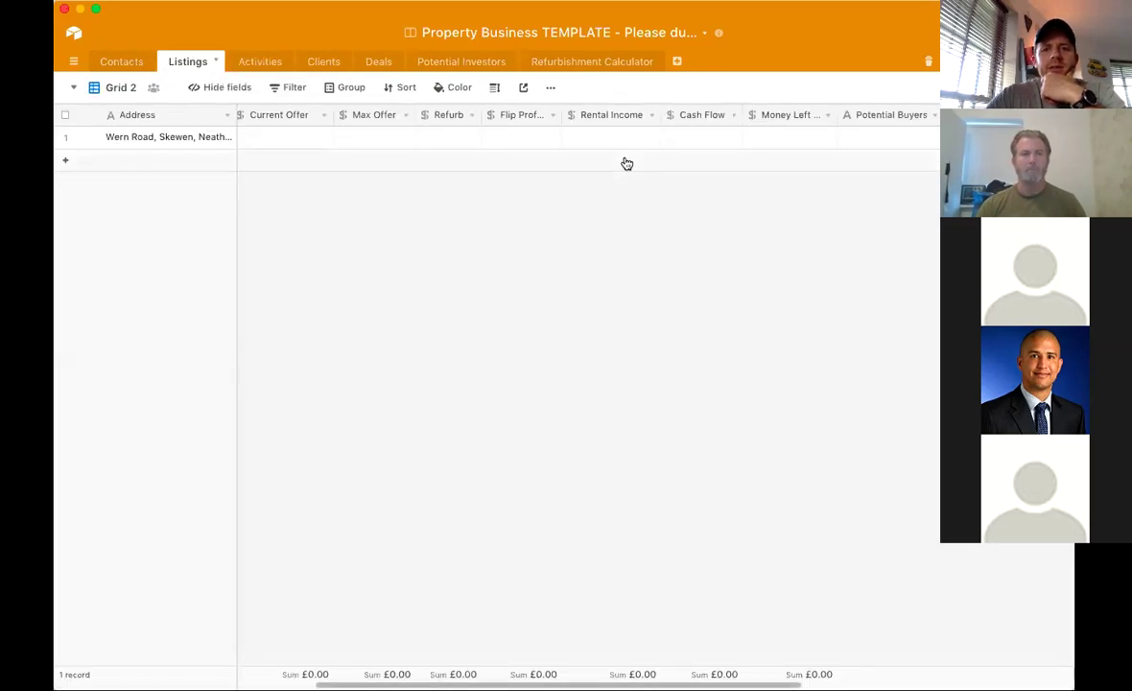
# Add a new activity record from the listing's Activities field and link Clee Tompkinson & Francis, Neath as its related contact
pyautogui.hscroll(5, 624, 162)
pyautogui.click(721, 134)
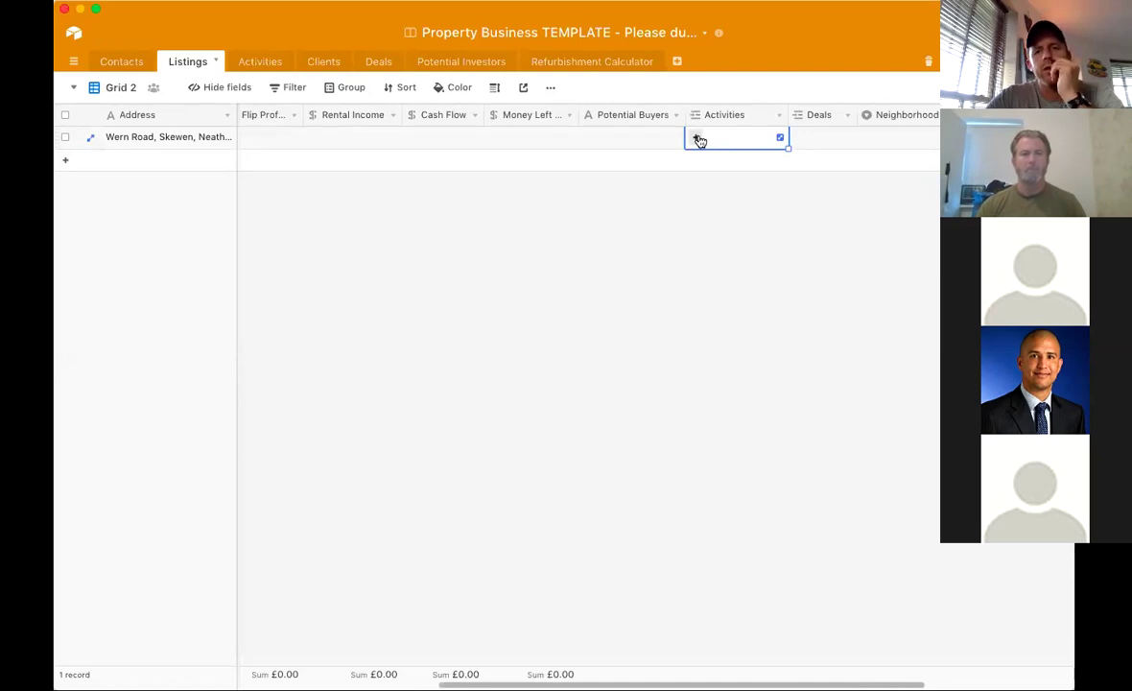
pyautogui.click(697, 139)
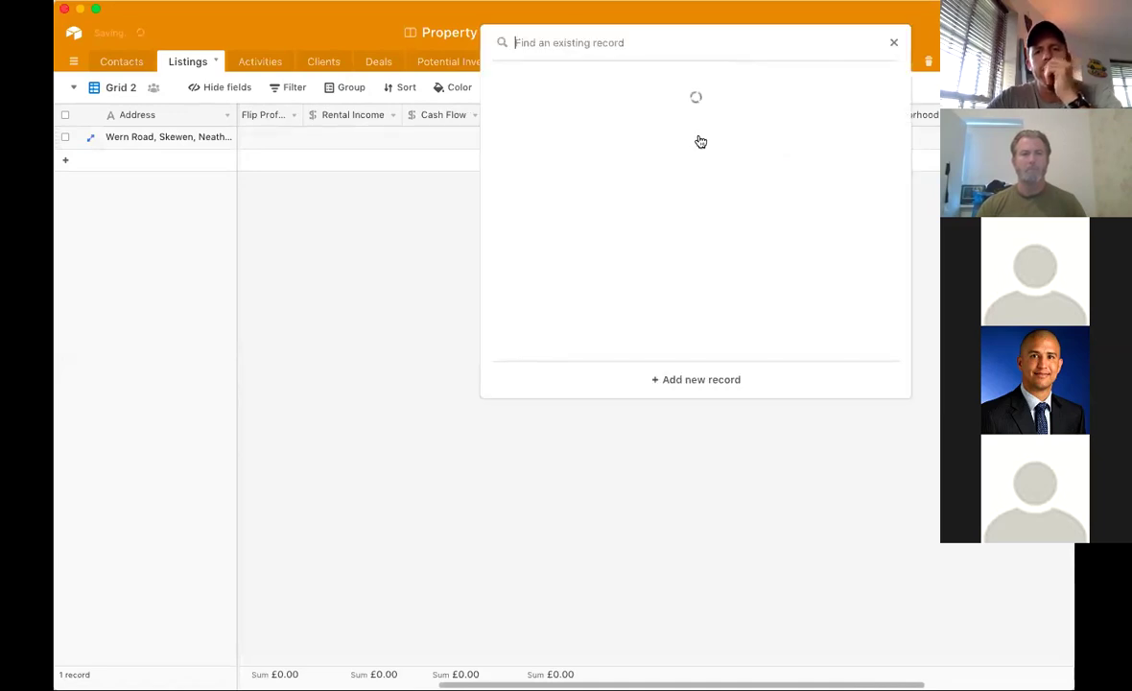
pyautogui.click(702, 379)
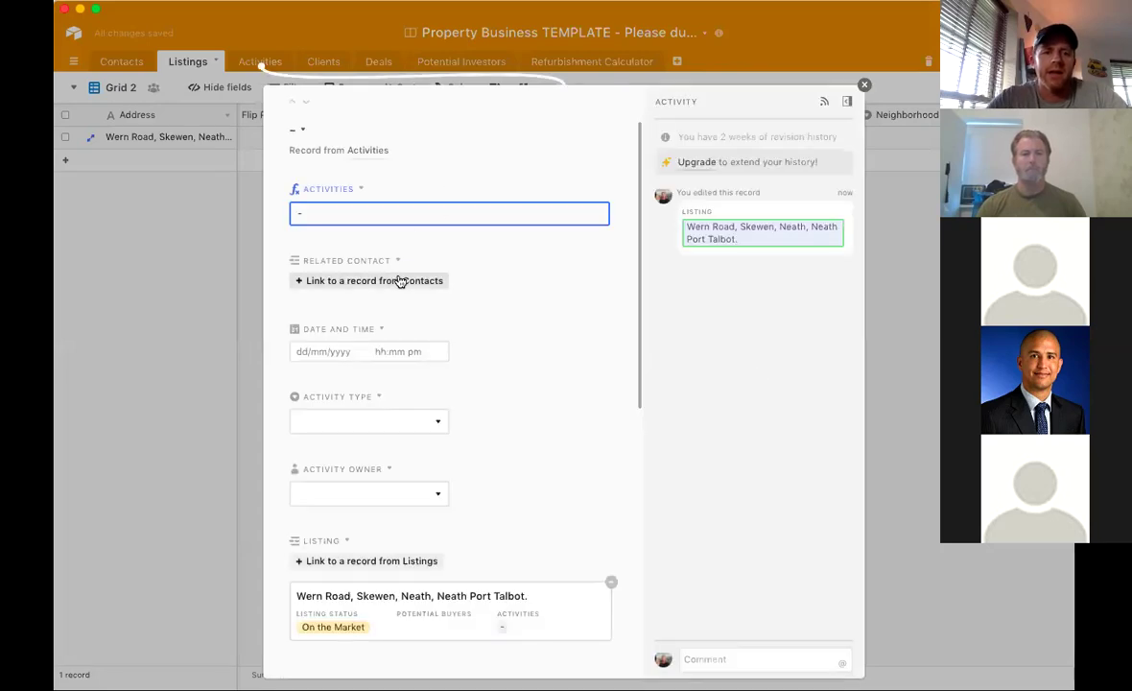
pyautogui.click(396, 281)
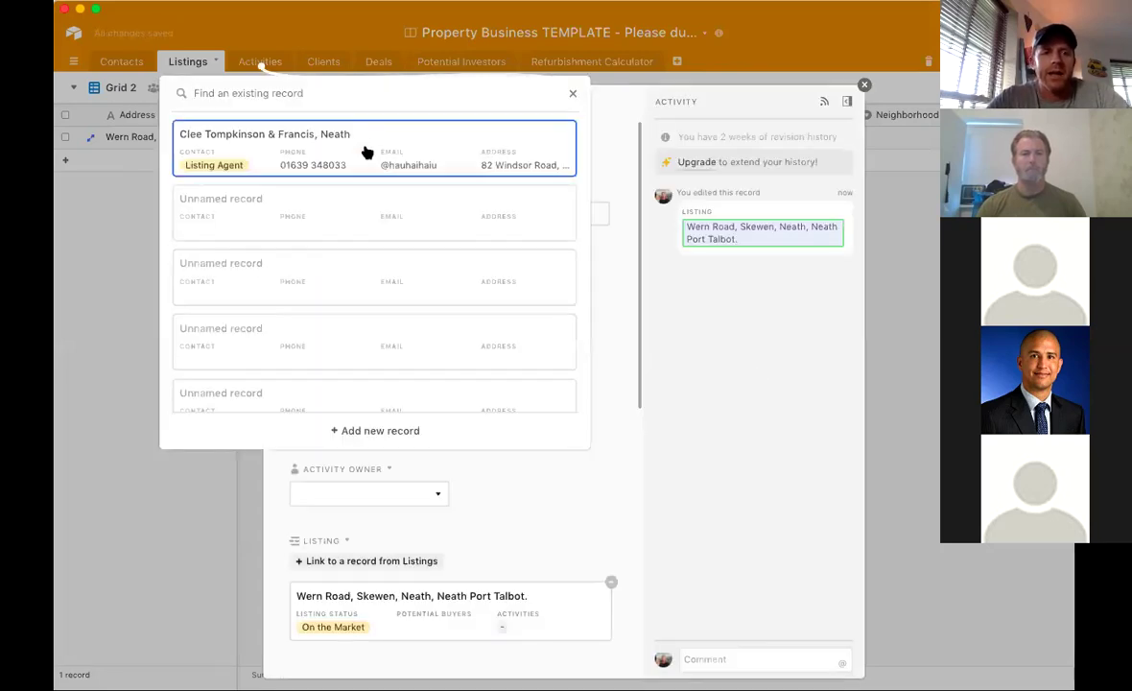
pyautogui.click(369, 144)
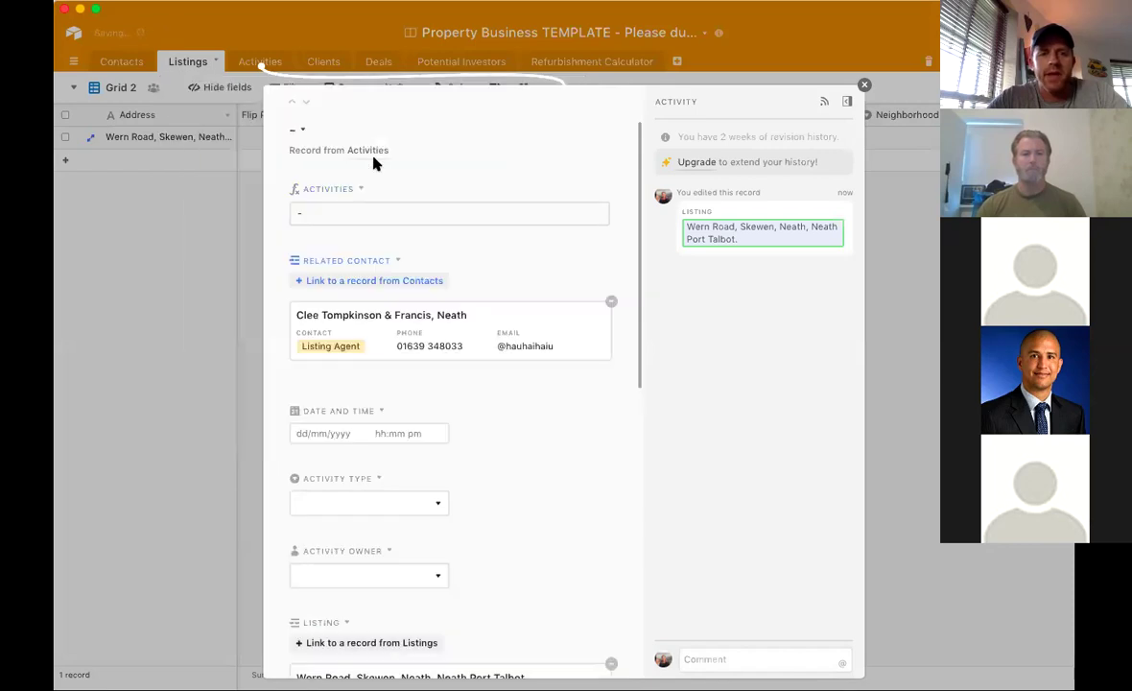
# Set the new activity's date to 6/5/2020 and its Activity Type to Viewing
pyautogui.click(359, 433)
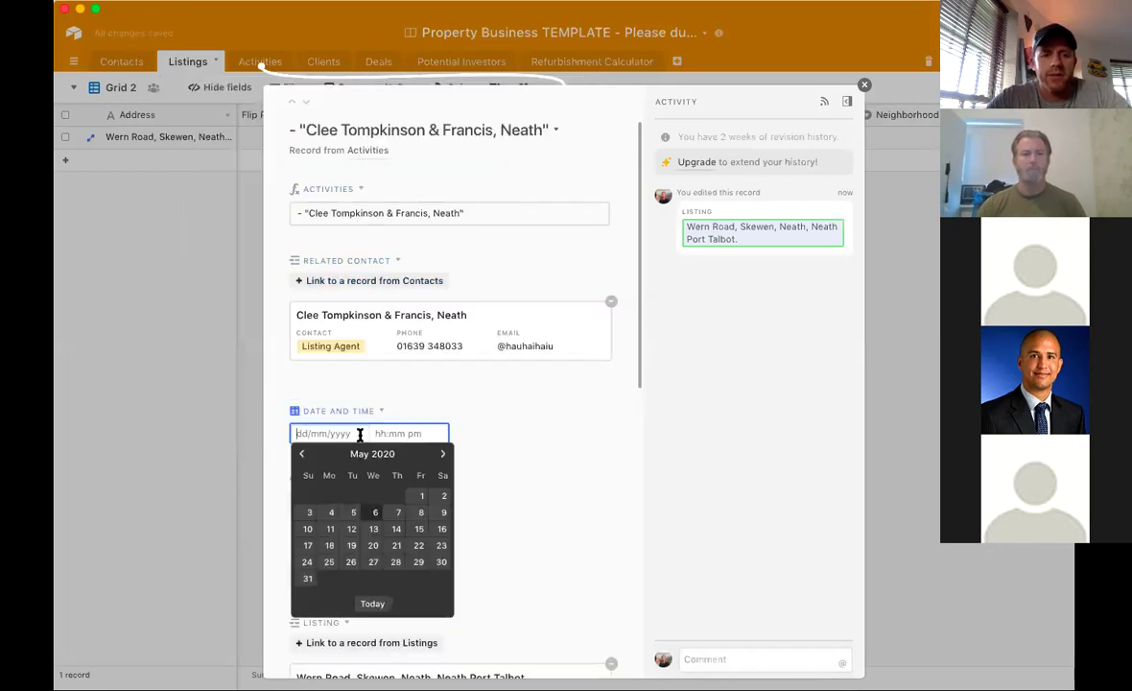
pyautogui.click(375, 512)
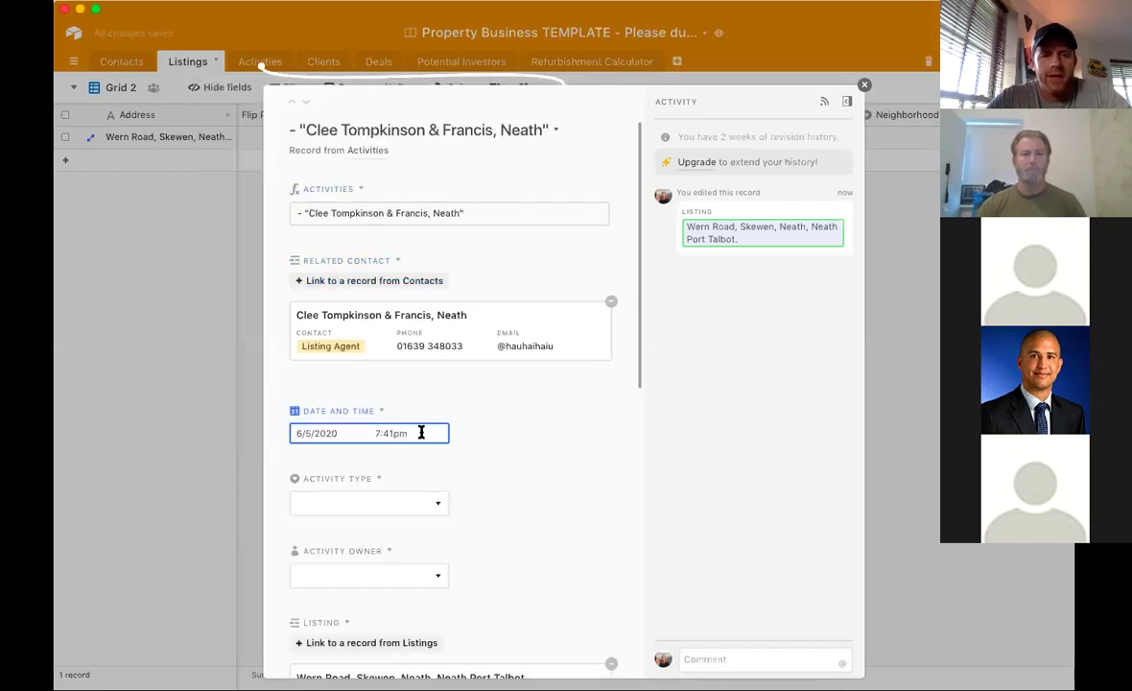
pyautogui.scroll(-2, 485, 423)
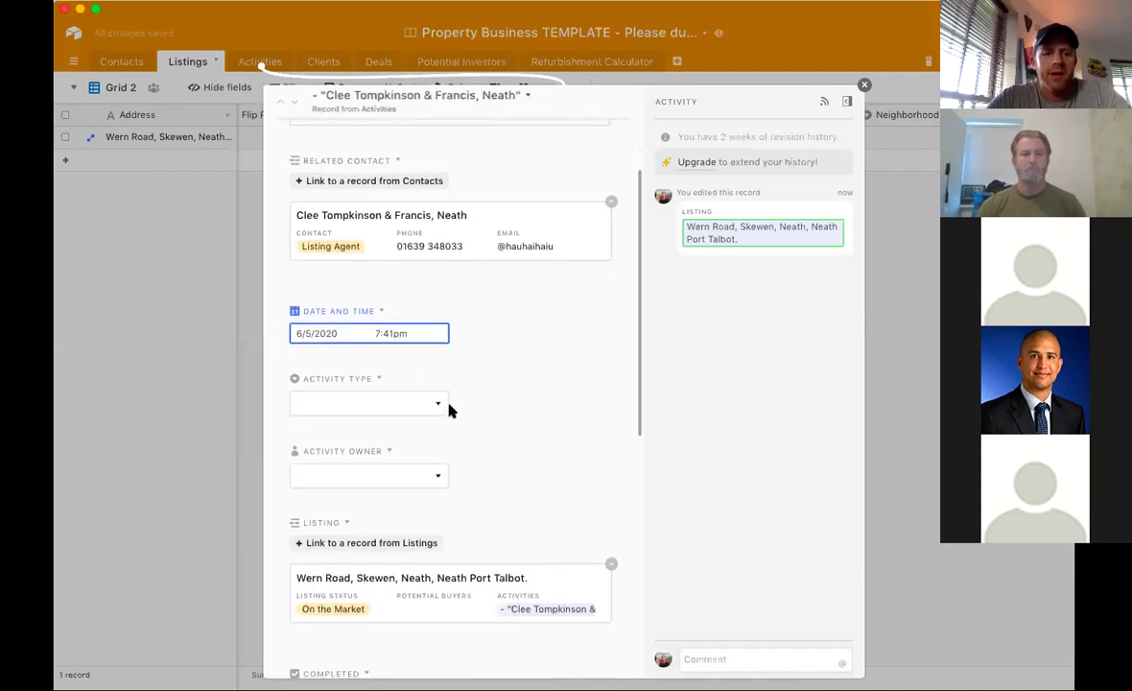
pyautogui.click(439, 404)
pyautogui.click(410, 477)
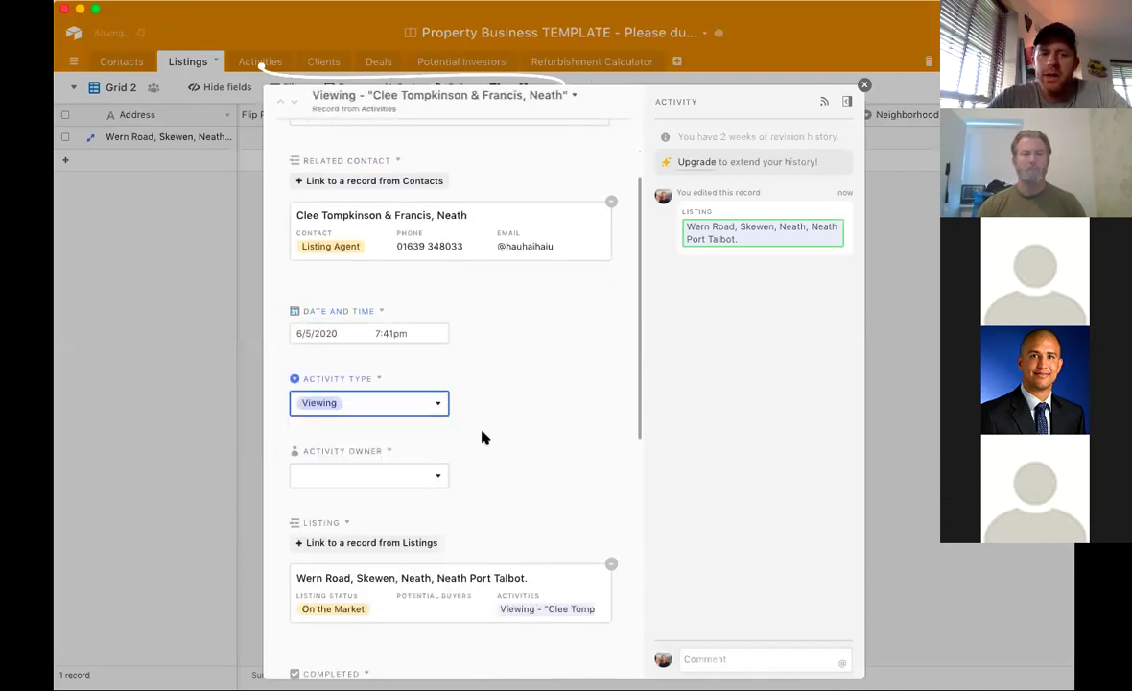
# Assign the second collaborator in the list as the viewing activity's Activity Owner
pyautogui.scroll(-1, 451, 412)
pyautogui.click(435, 402)
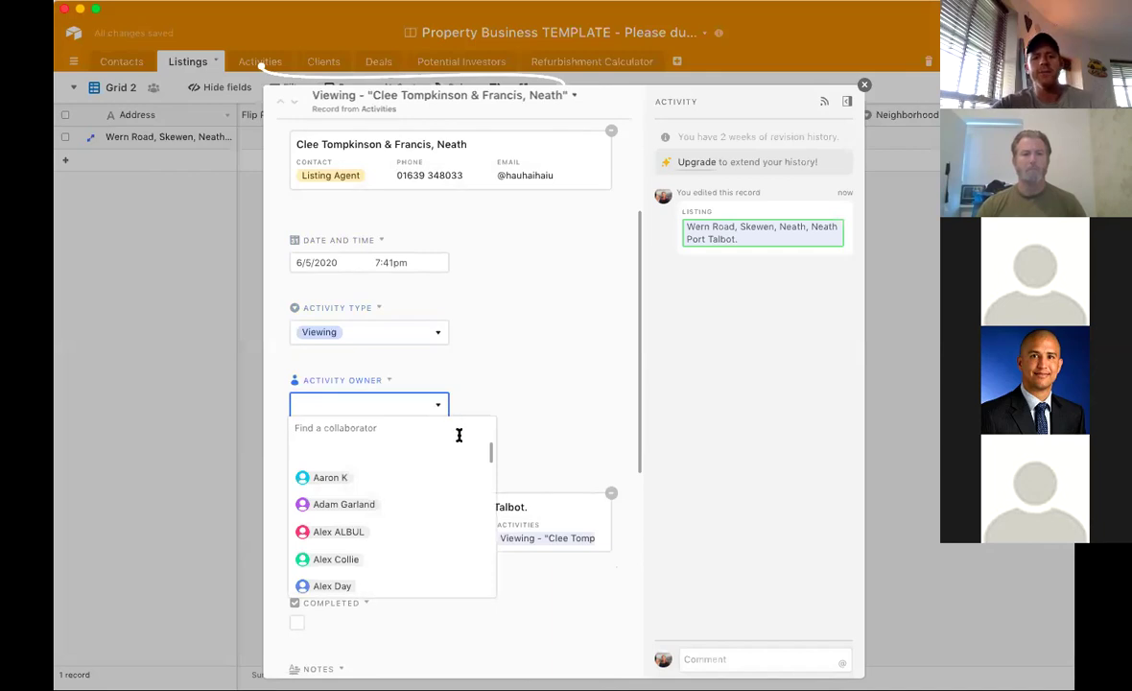
pyautogui.scroll(-2, 447, 493)
pyautogui.scroll(2, 449, 495)
pyautogui.scroll(-5, 449, 495)
pyautogui.scroll(-6, 447, 493)
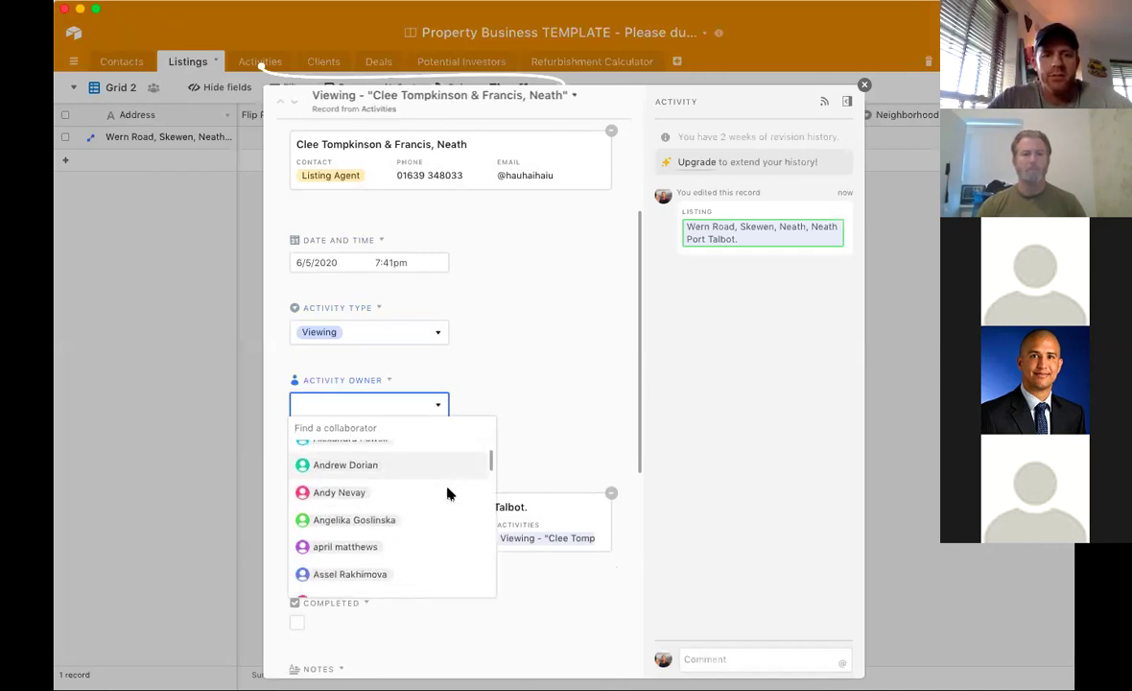
pyautogui.scroll(-1, 447, 493)
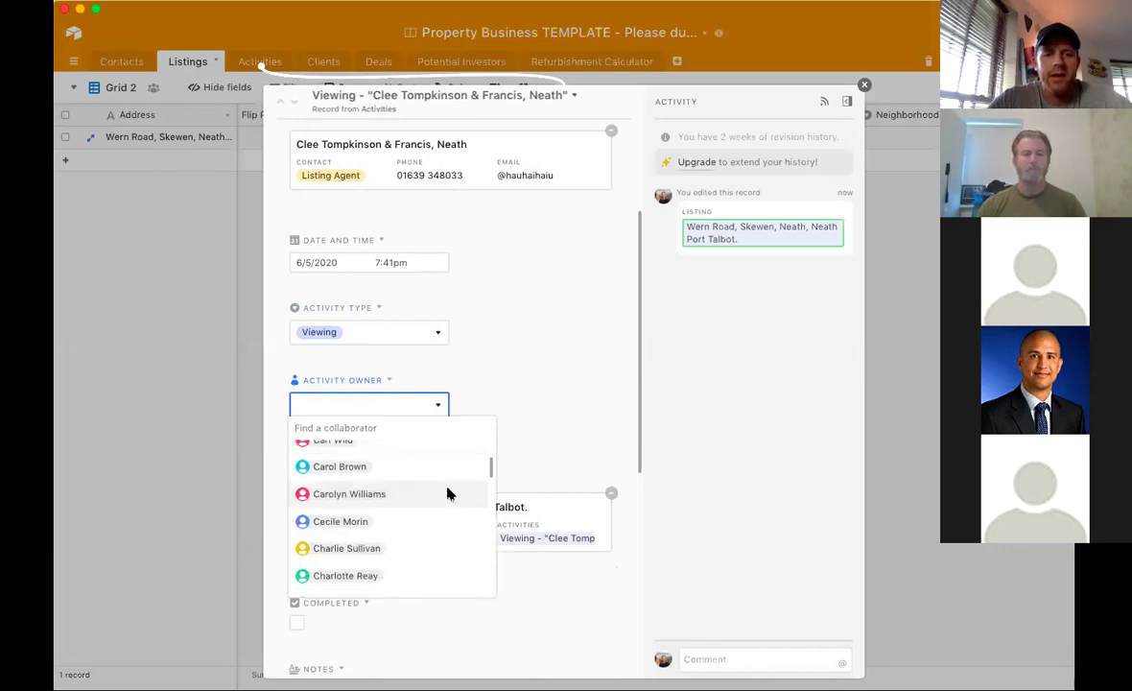
pyautogui.scroll(4, 447, 493)
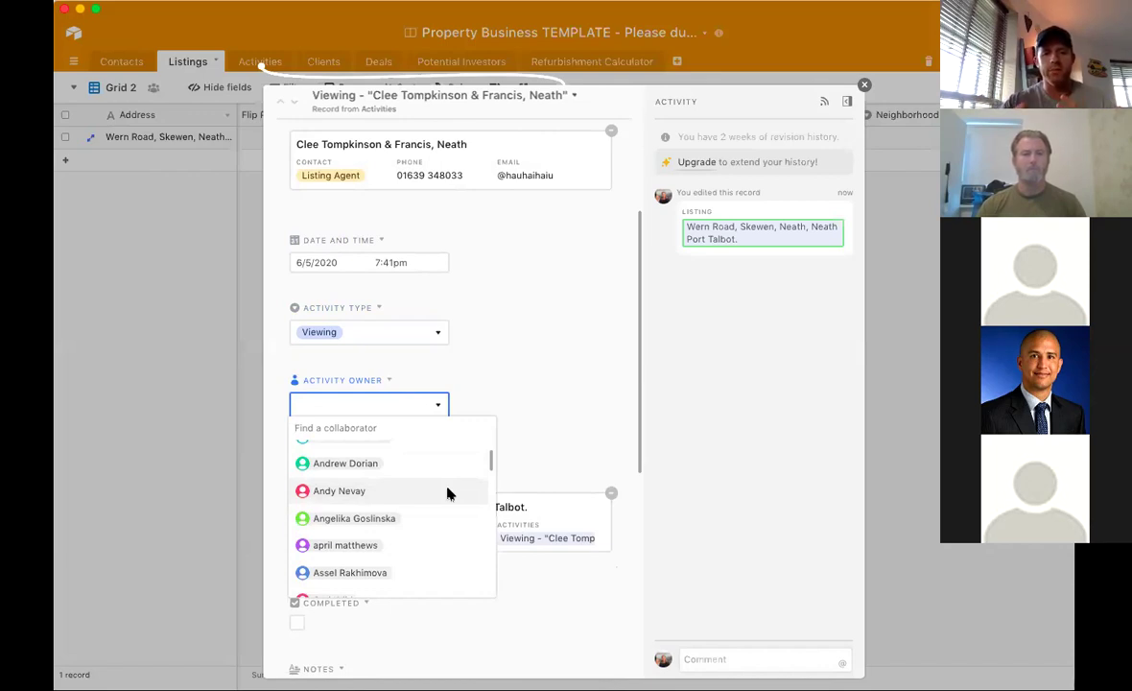
pyautogui.scroll(4, 447, 493)
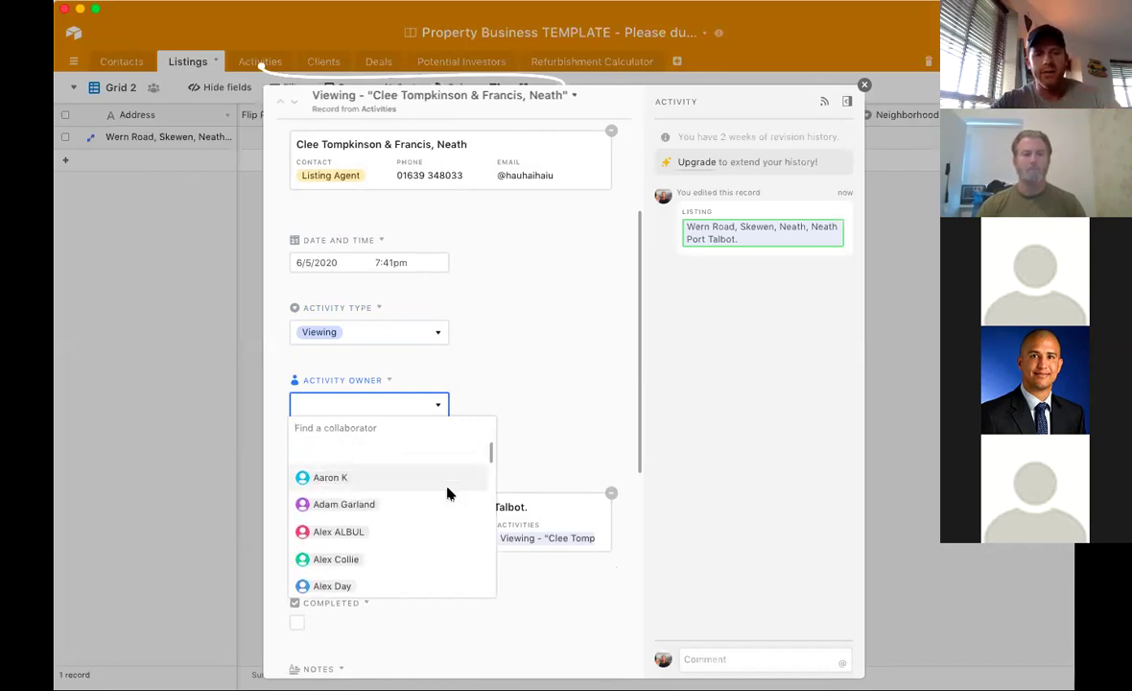
pyautogui.click(375, 505)
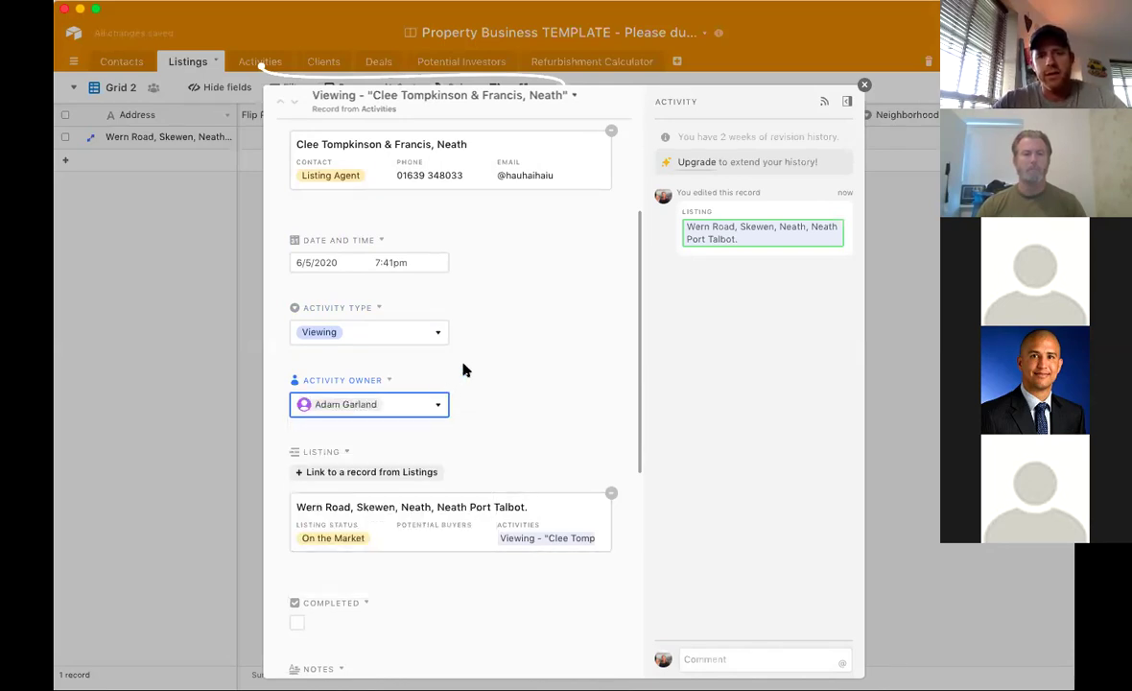
# Close the viewing record after checking its remaining fields, and review the same viewing from 6 May 2020 in the Activities calendar
pyautogui.scroll(-1, 543, 359)
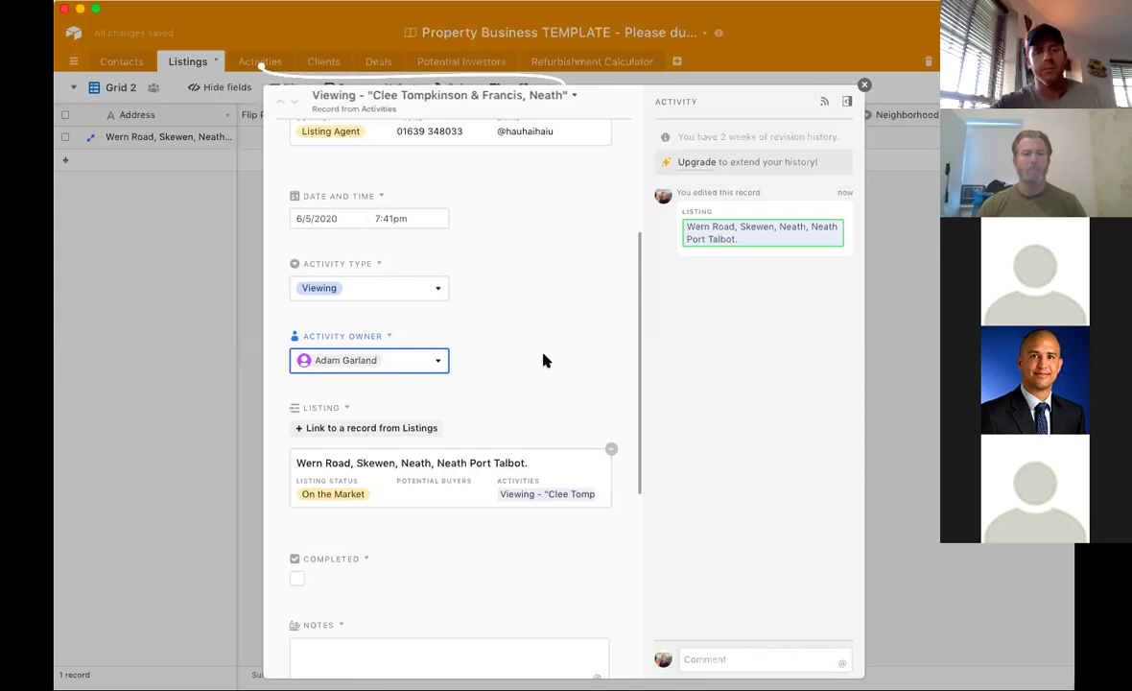
pyautogui.scroll(-3, 543, 360)
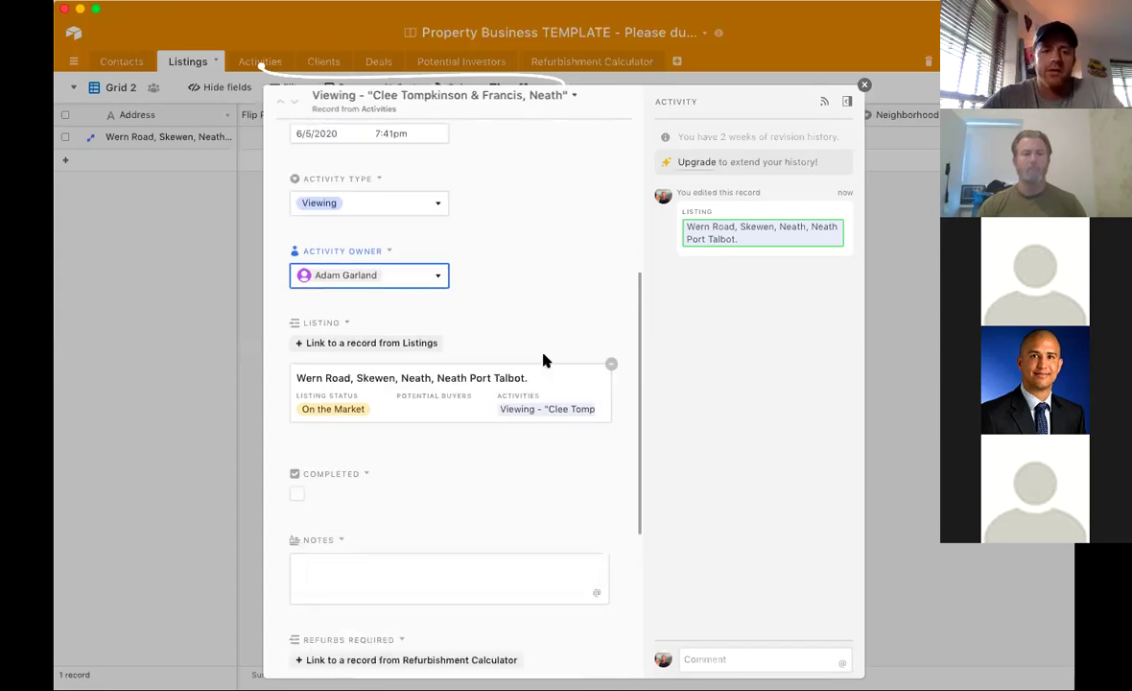
pyautogui.scroll(3, 544, 360)
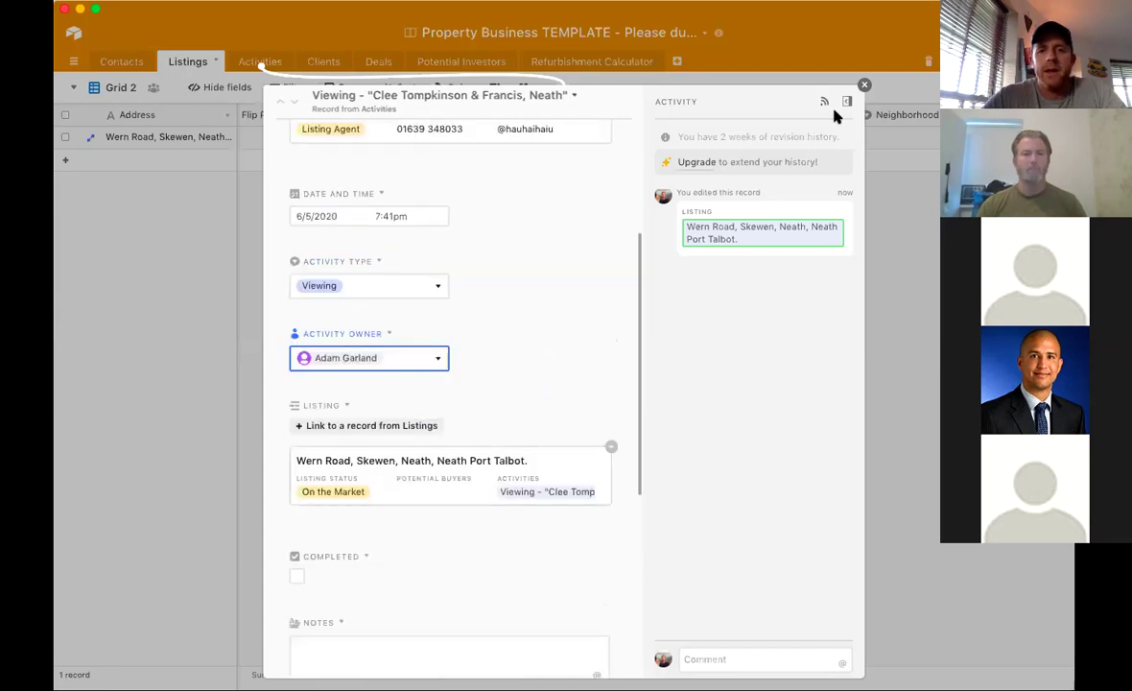
pyautogui.click(866, 88)
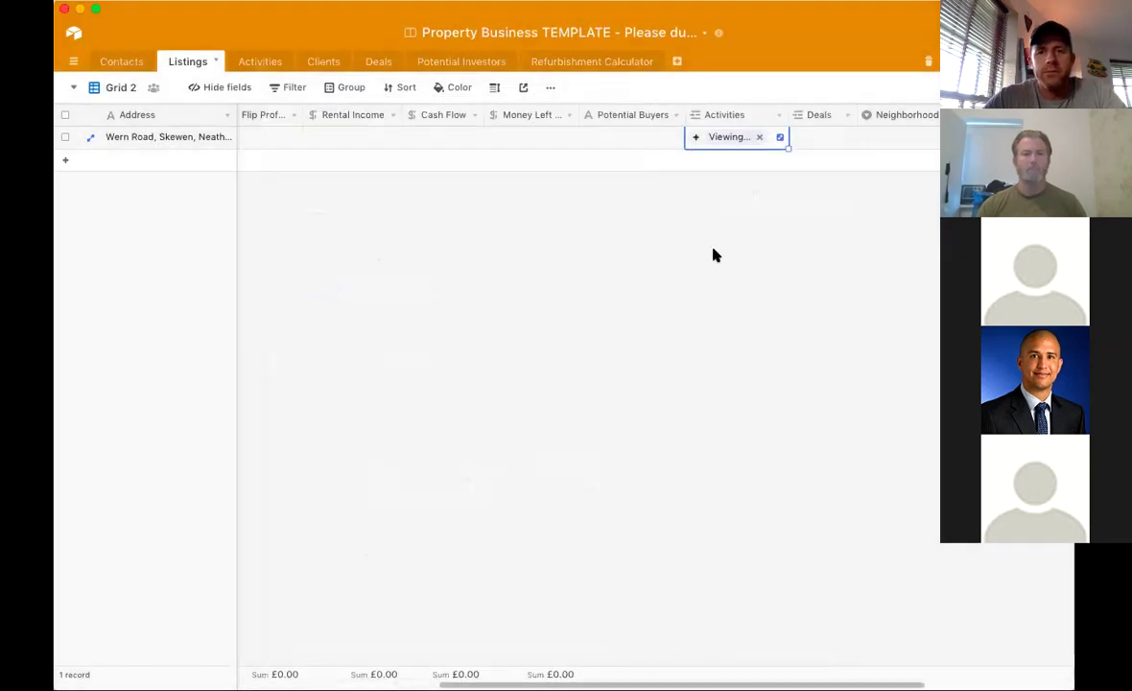
pyautogui.click(273, 65)
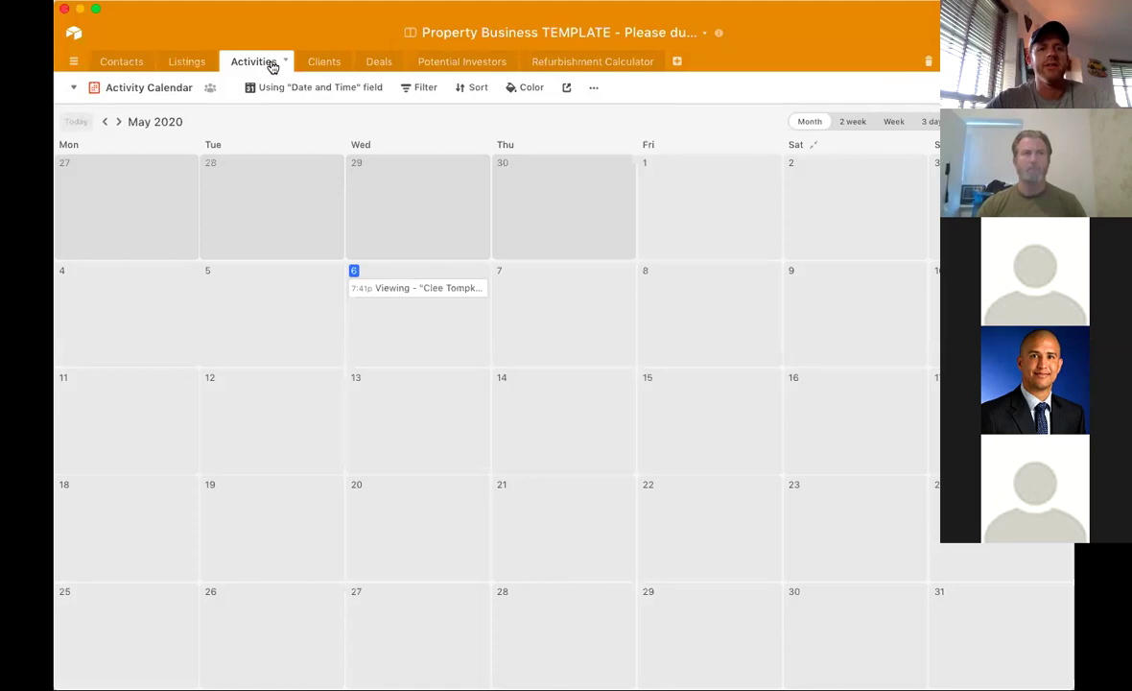
pyautogui.click(412, 294)
pyautogui.click(395, 251)
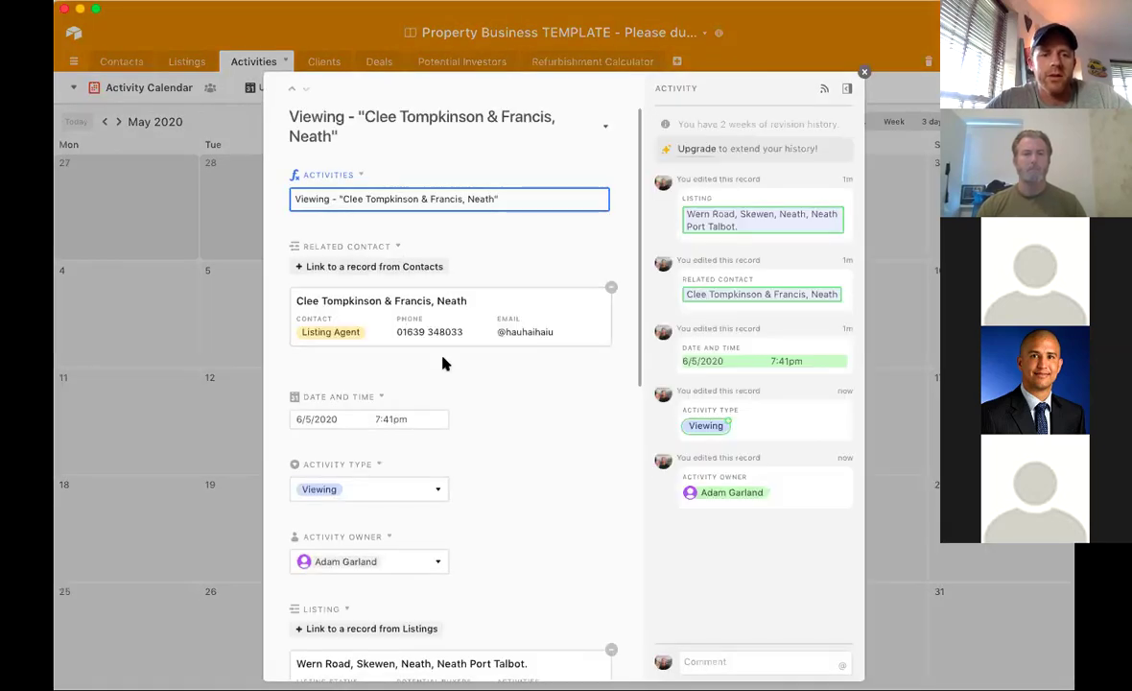
pyautogui.scroll(-5, 442, 362)
pyautogui.scroll(5, 546, 256)
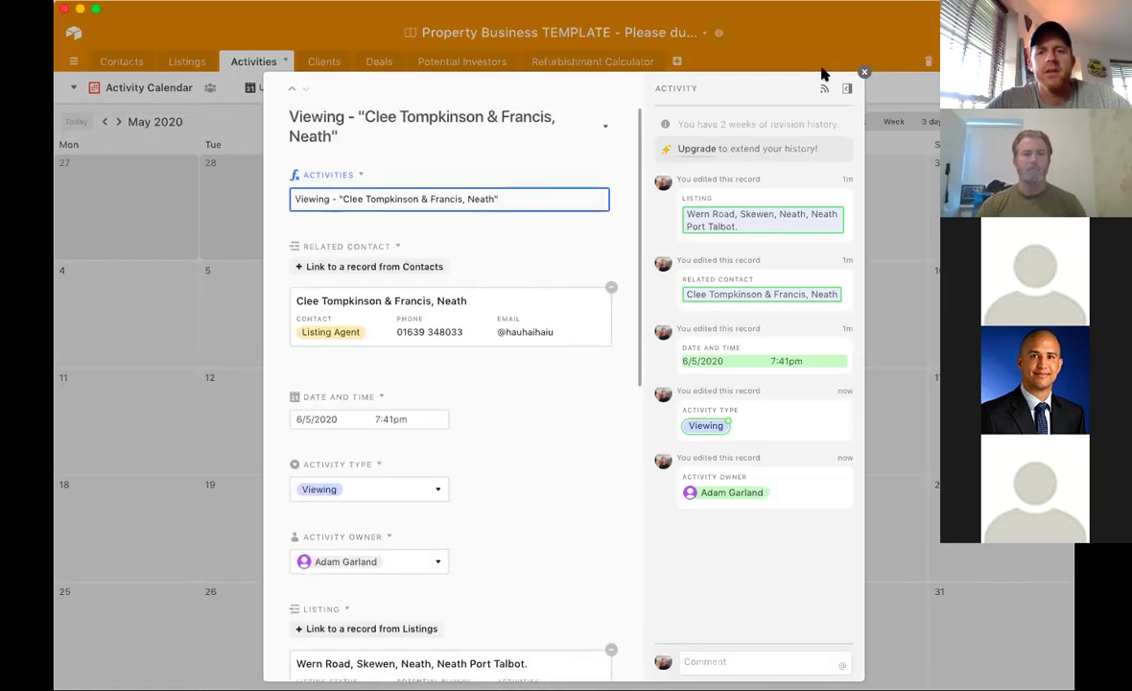
pyautogui.click(863, 72)
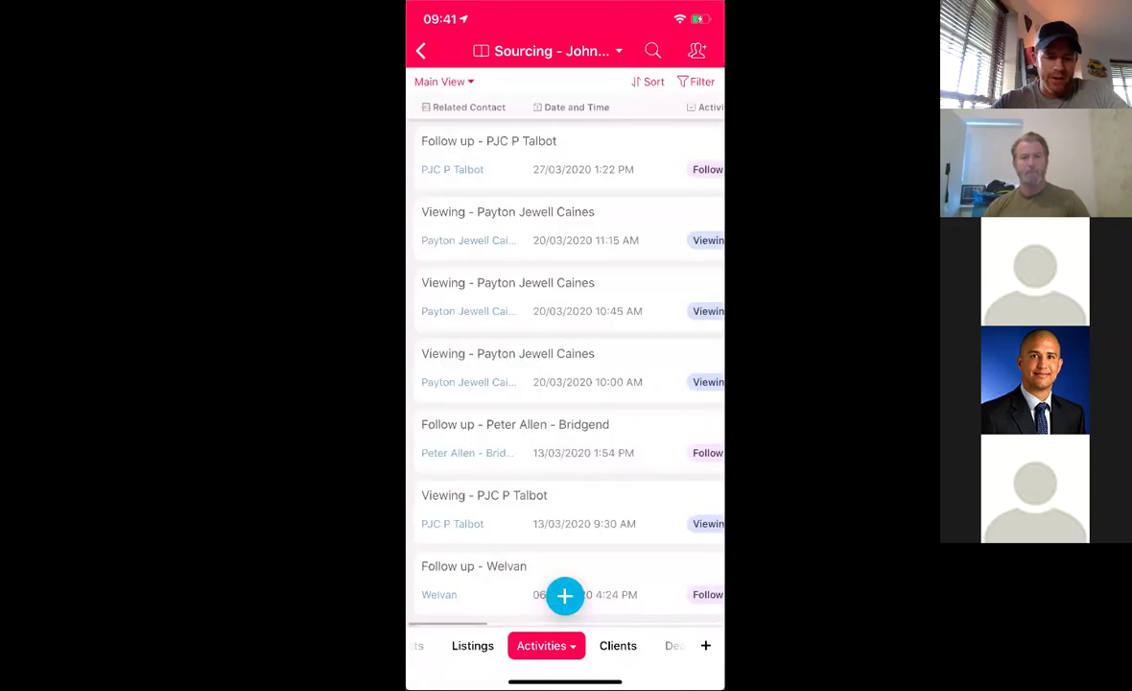
# In the mobile app's Sourcing base, open the 06/05/2020 Viewing - Clee - Neath activity at the end of the Activities list
pyautogui.scroll(-5, 713, 134)
pyautogui.moveTo(713, 134); pyautogui.dragTo(713, 611)
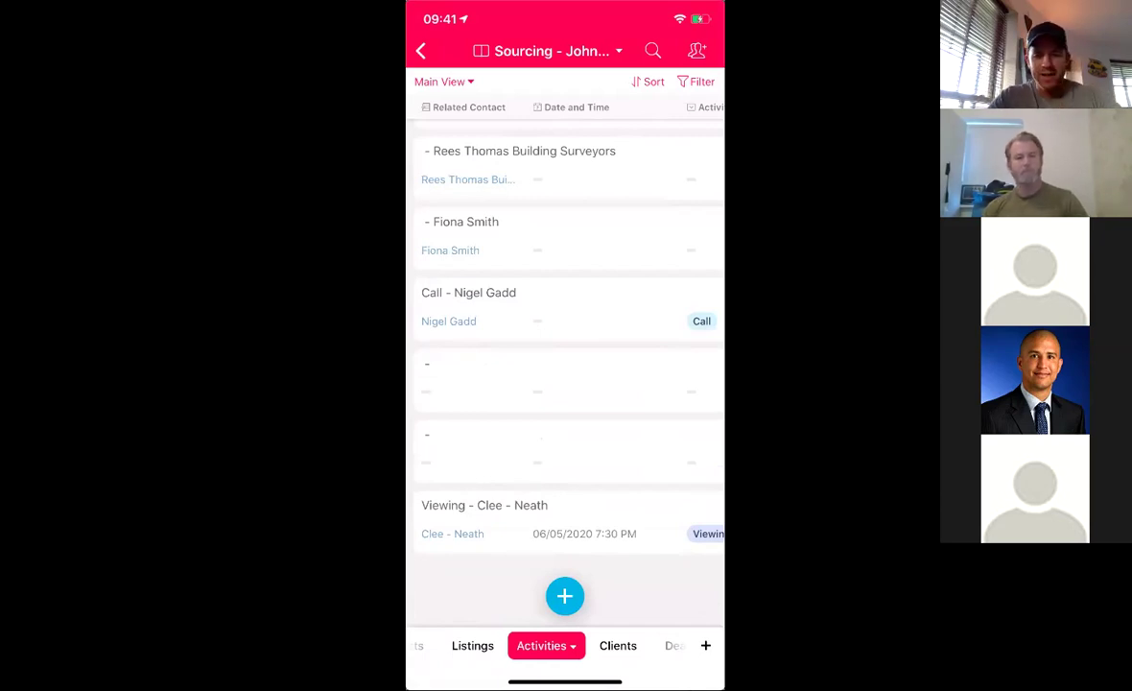
pyautogui.scroll(-2, 565, 343)
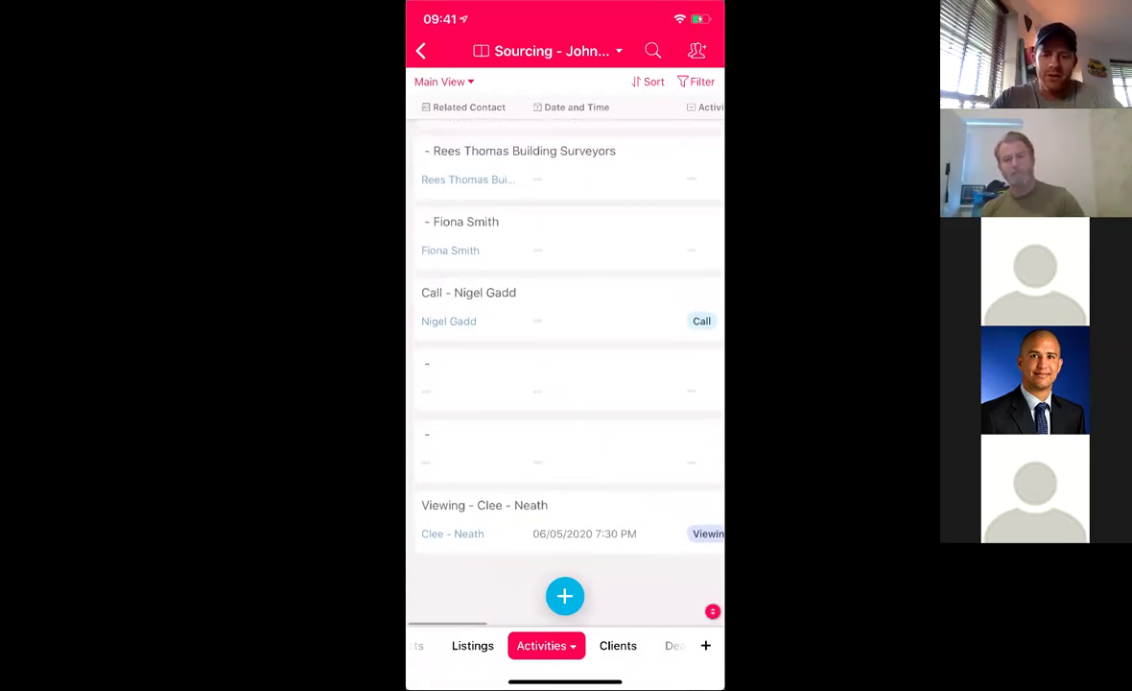
pyautogui.click(484, 518)
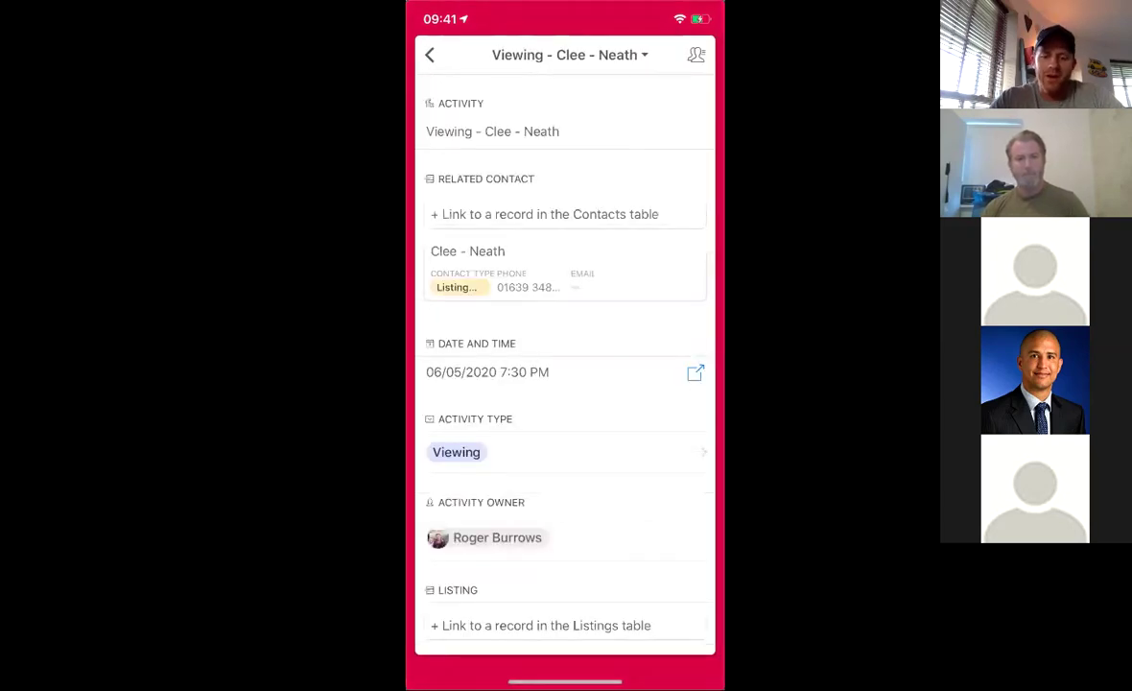
# Find "Plas" in the viewing's Refurbs Required records and link Plastering Full Property
pyautogui.scroll(-3, 565, 383)
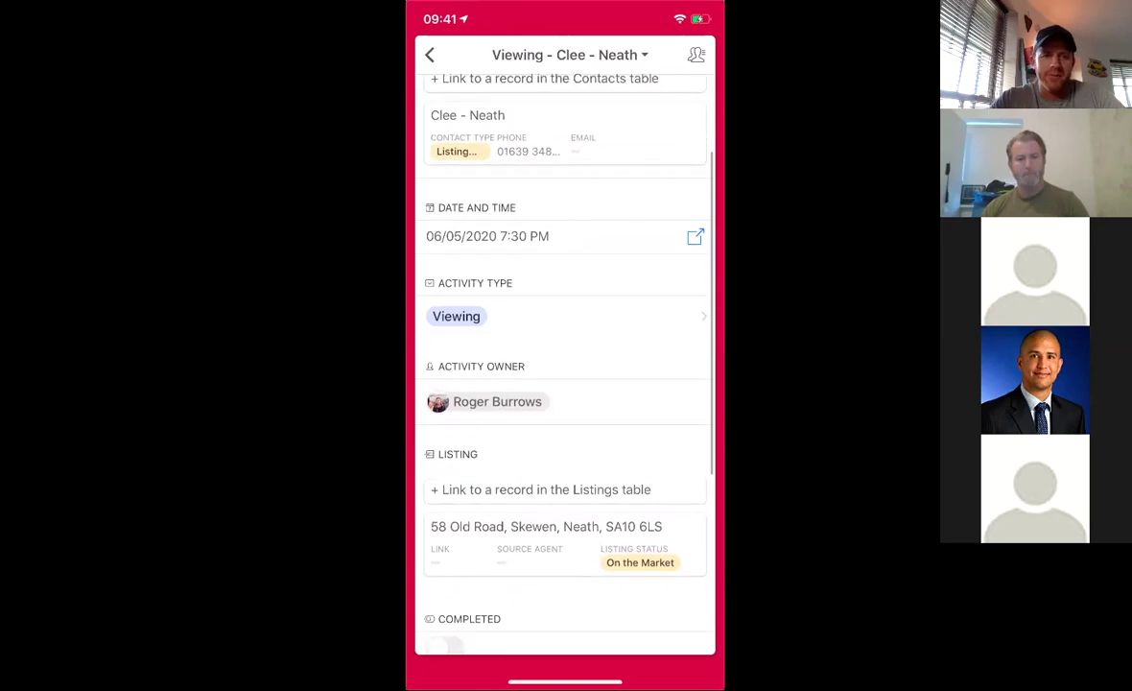
pyautogui.scroll(-2, 565, 383)
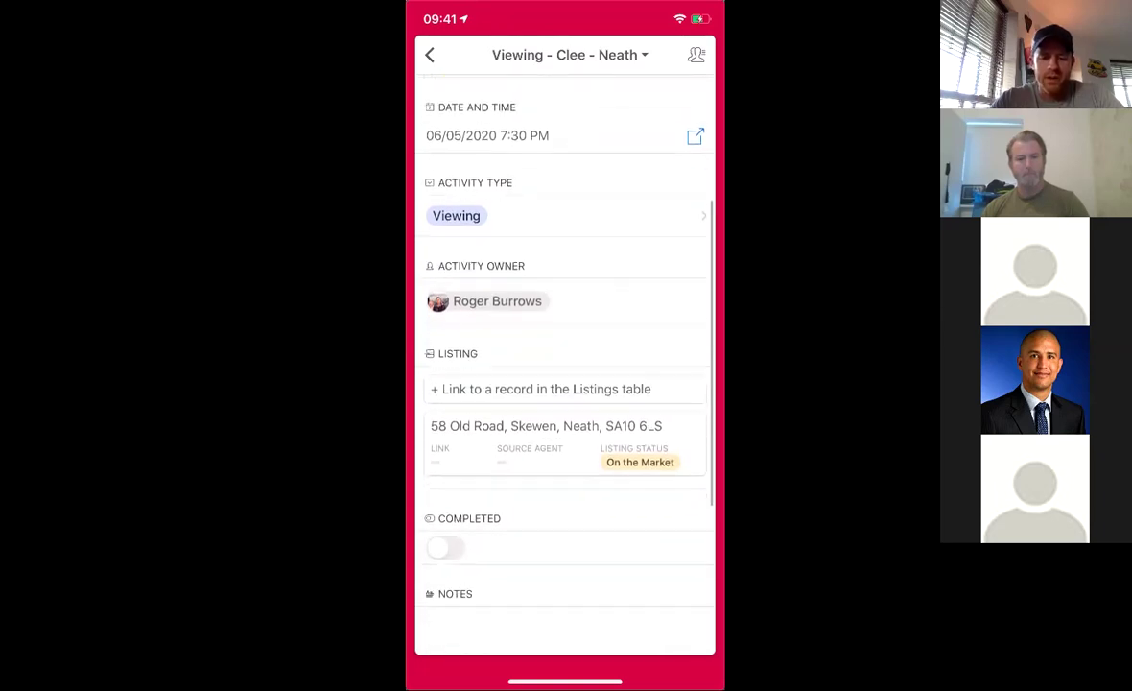
pyautogui.scroll(-5, 565, 384)
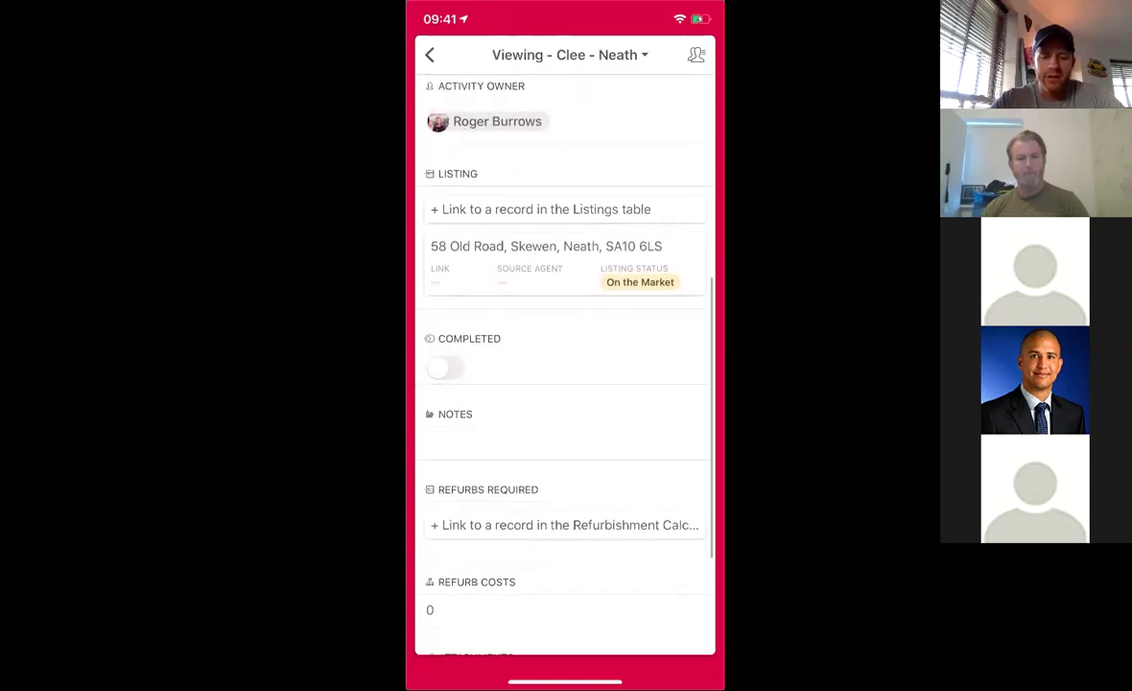
pyautogui.scroll(-2, 565, 384)
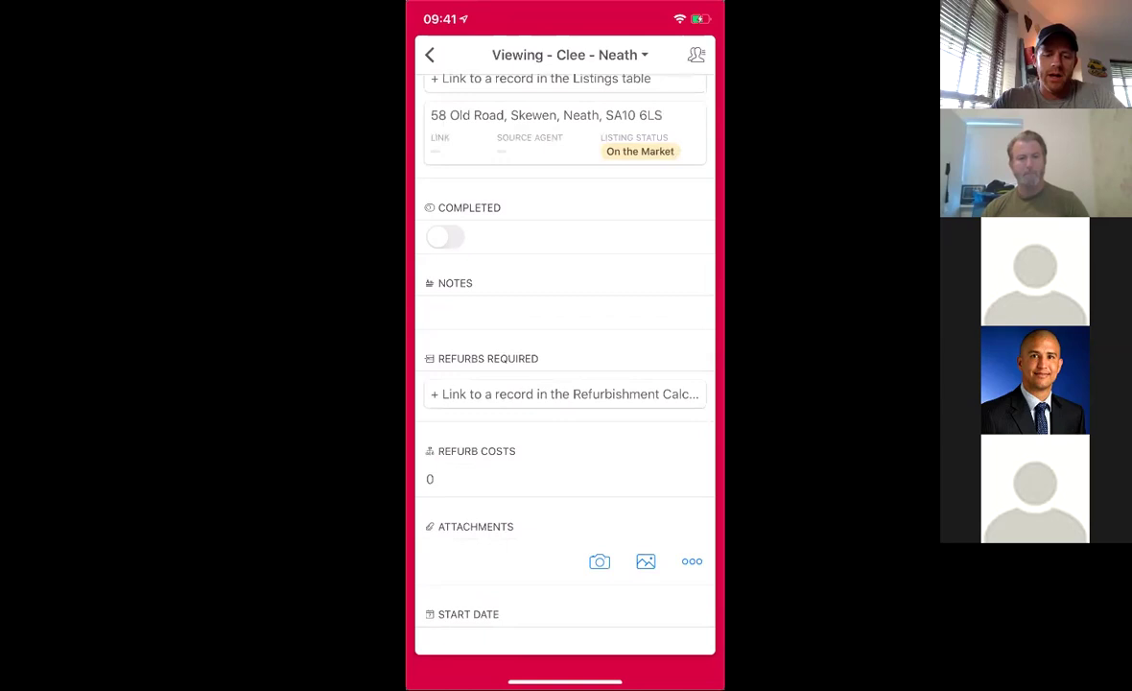
pyautogui.click(565, 394)
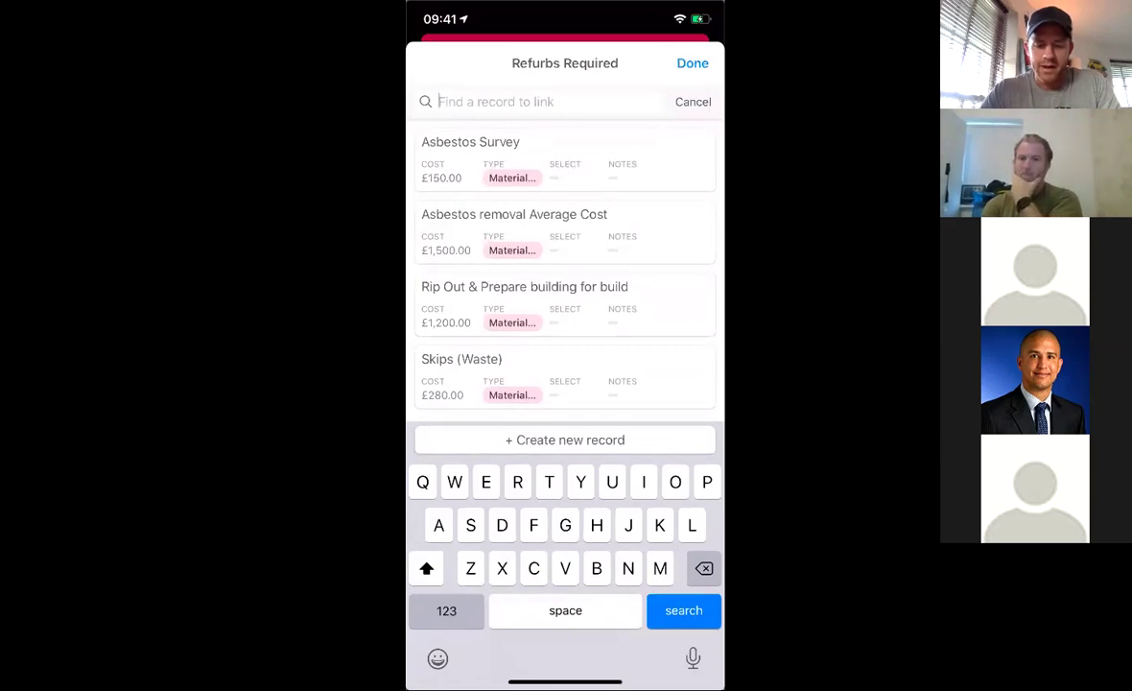
pyautogui.write('Plas')
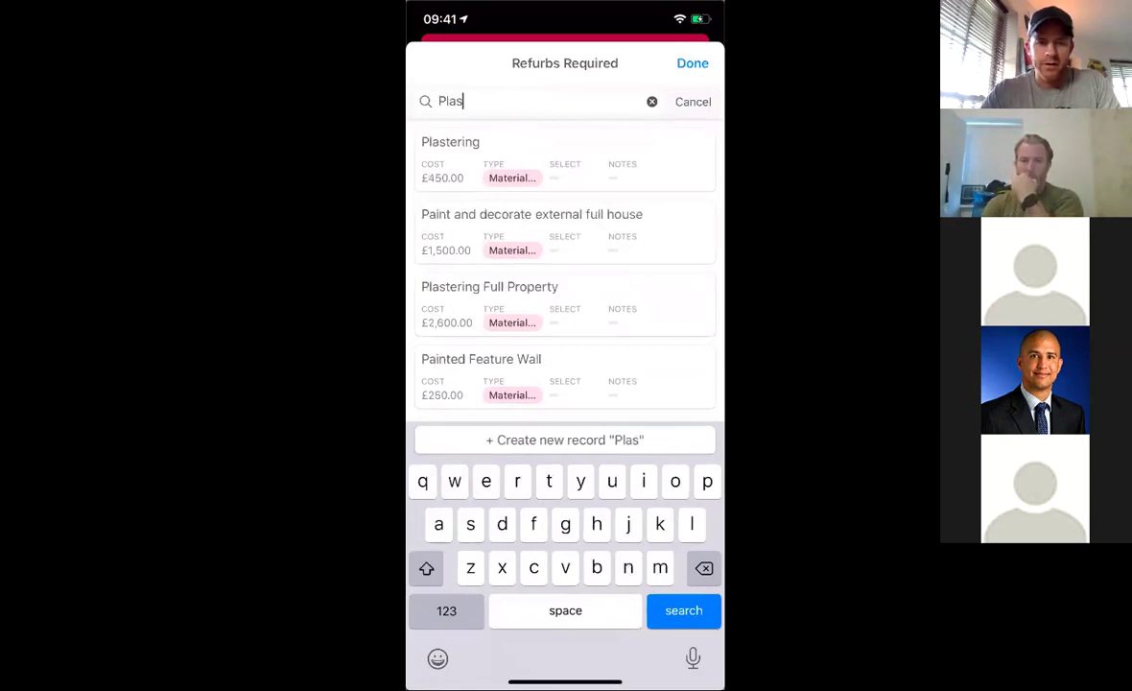
pyautogui.click(566, 231)
# Link Boiler Conversion and Carpet and Floor to the viewing's Refurbs Required
pyautogui.click(564, 393)
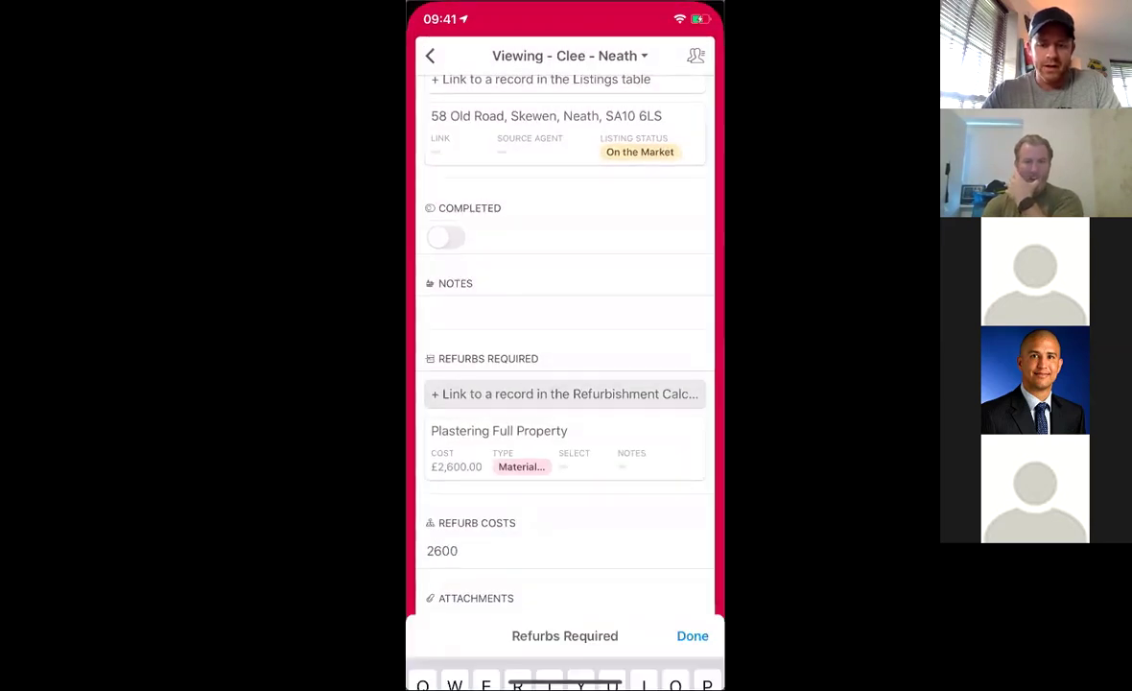
pyautogui.write('Boil')
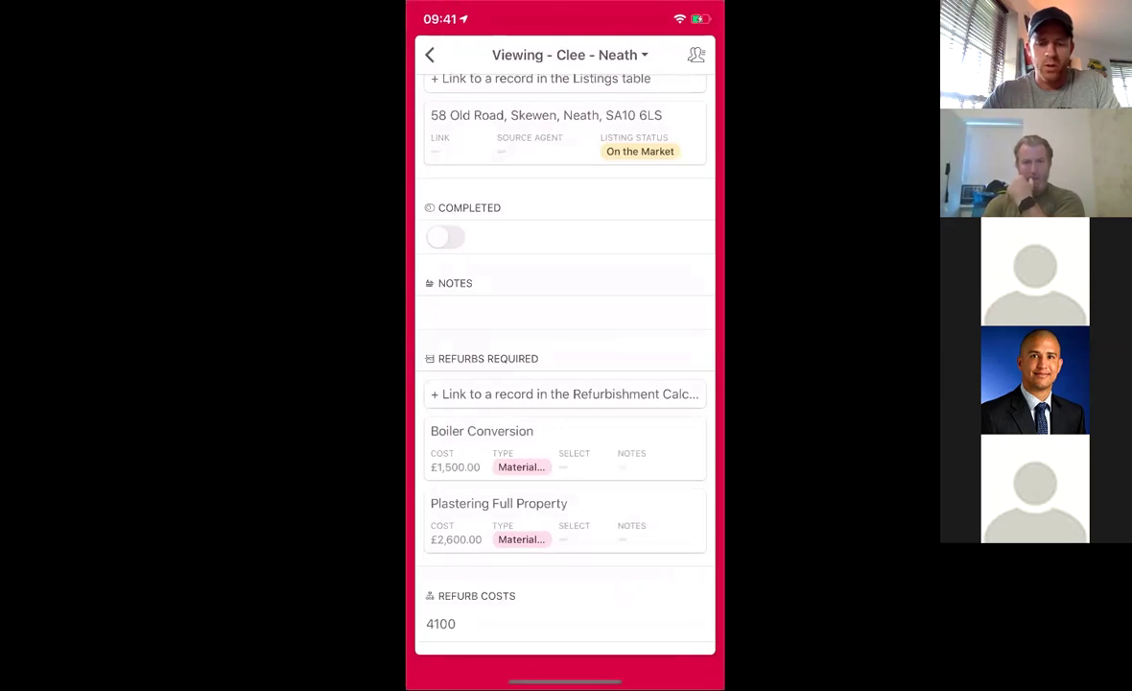
pyautogui.click(564, 393)
pyautogui.write('Carpe')
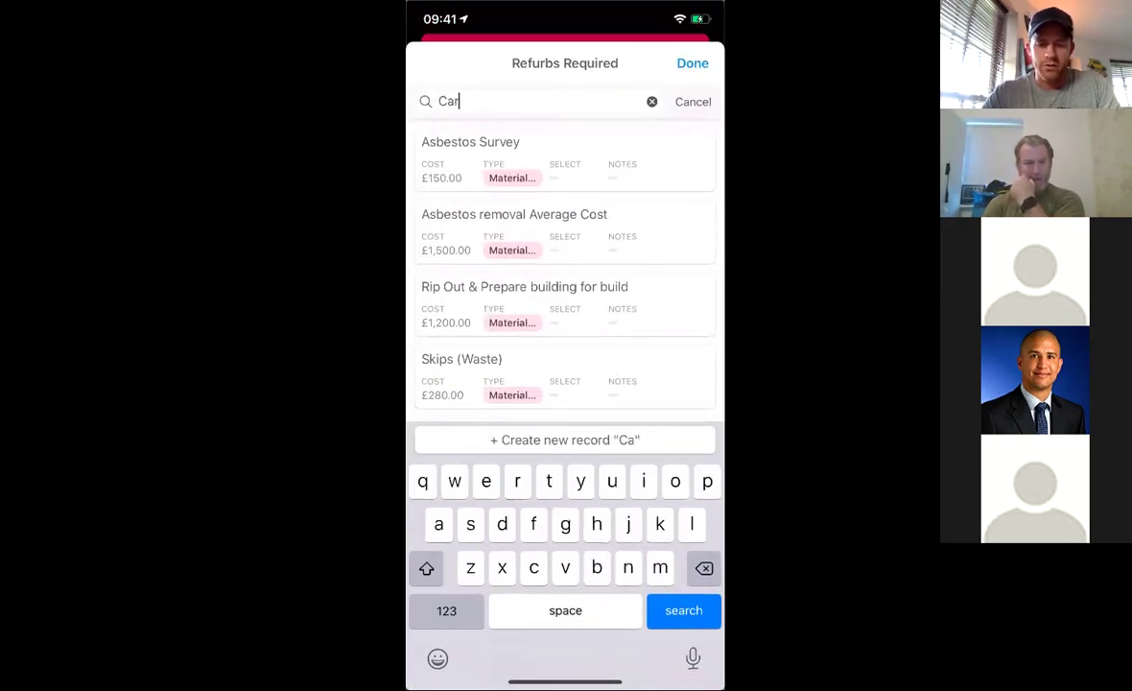
pyautogui.click(470, 153)
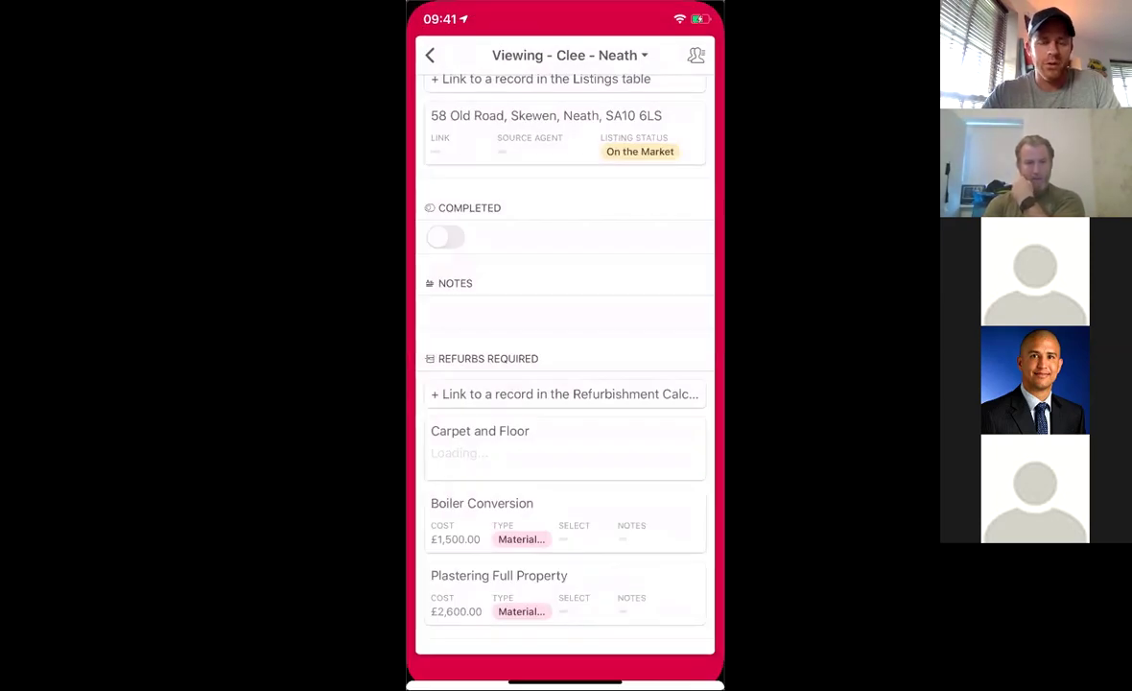
# Find "Paint" among the refurbishment records and link Paint and decorate internally to the viewing
pyautogui.click(568, 395)
pyautogui.write('Paint')
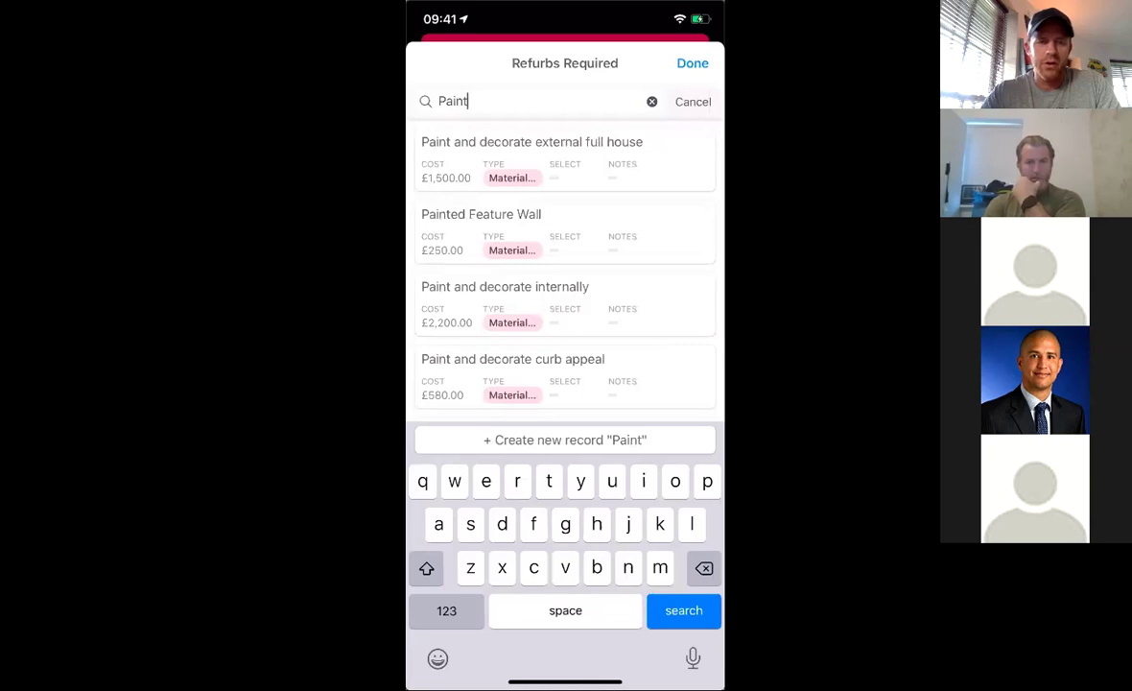
pyautogui.click(505, 286)
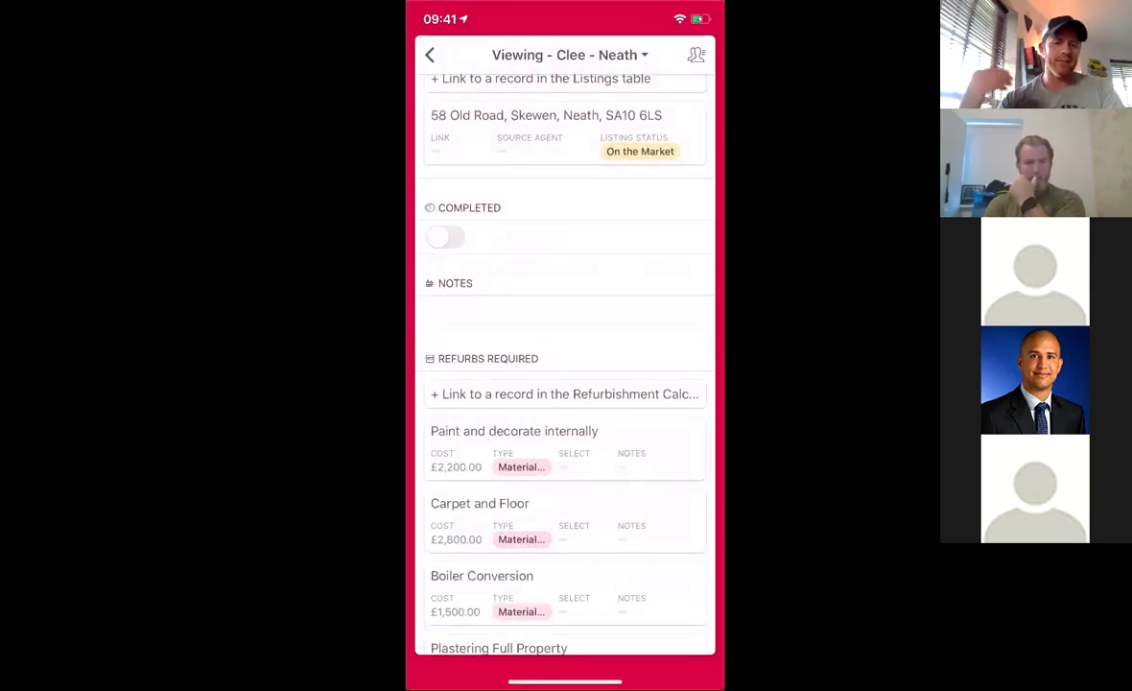
# Take a photo of the kitchen with the phone camera and add it to the viewing's Attachments
pyautogui.scroll(-5, 565, 364)
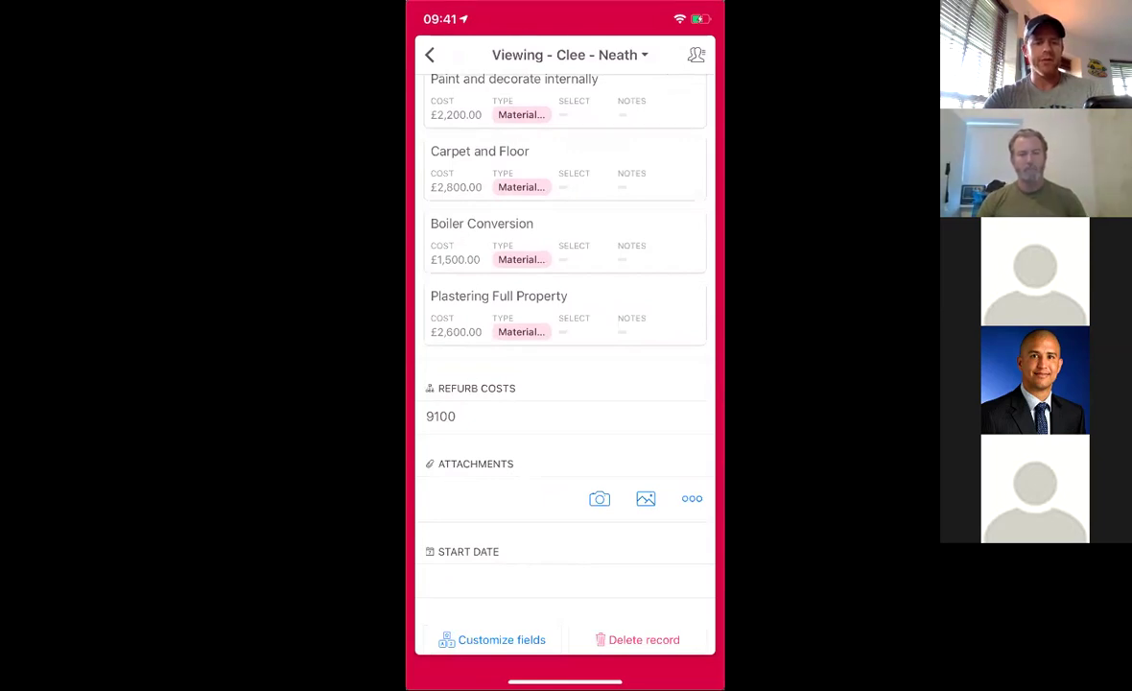
pyautogui.click(599, 498)
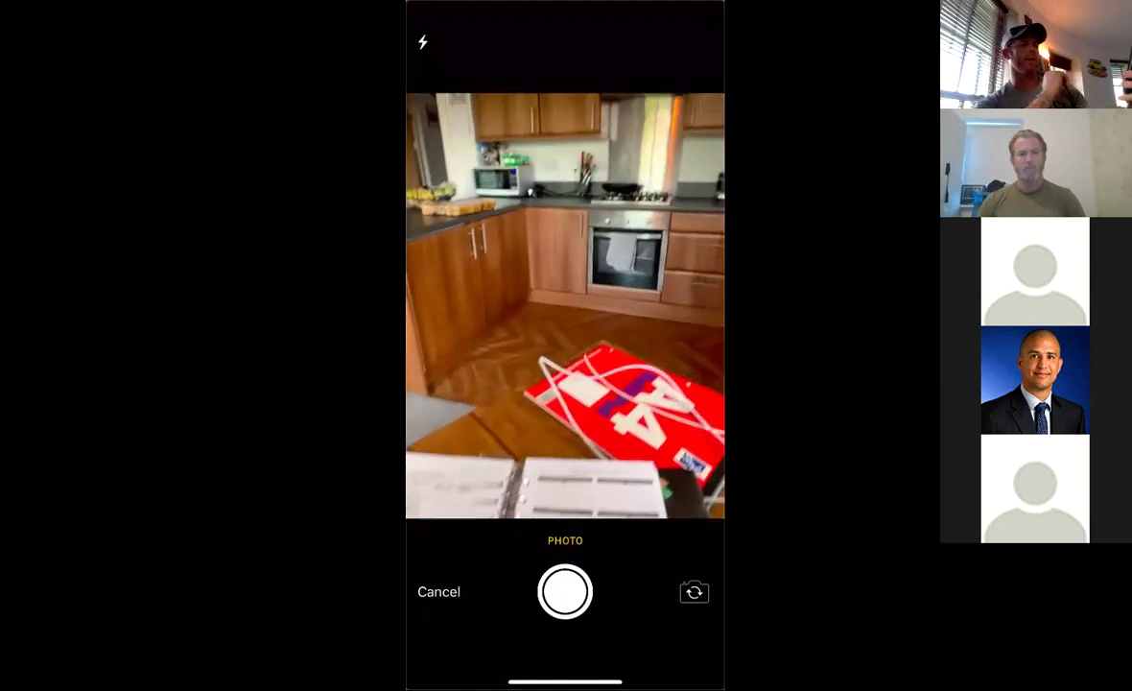
pyautogui.click(565, 591)
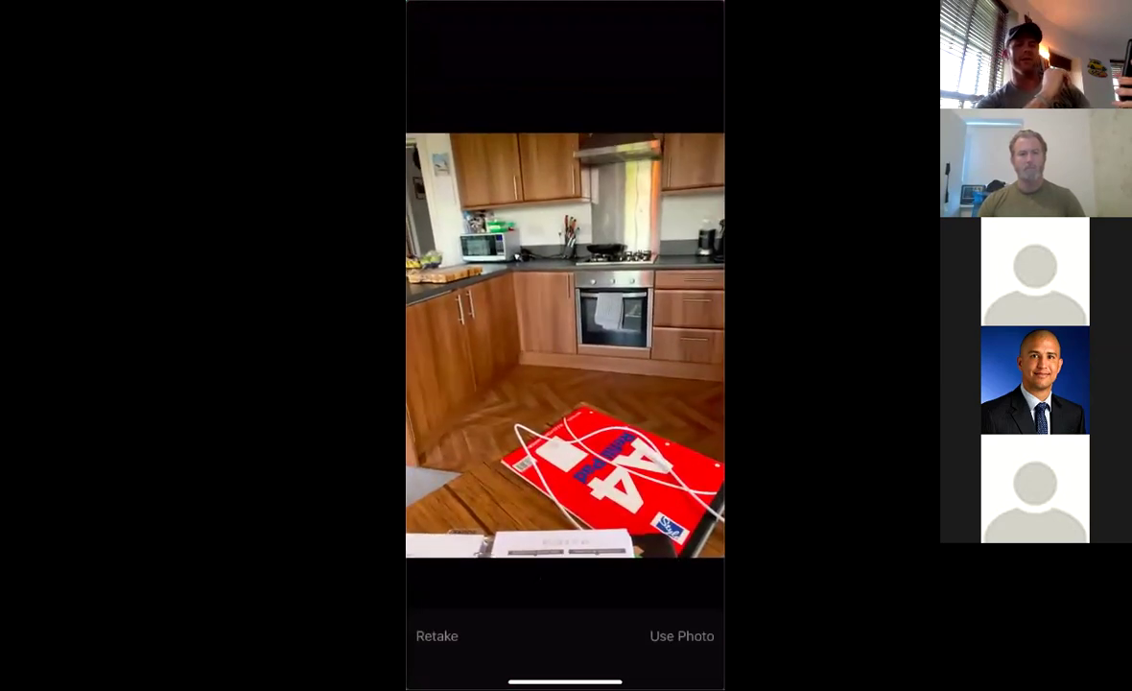
pyautogui.click(681, 635)
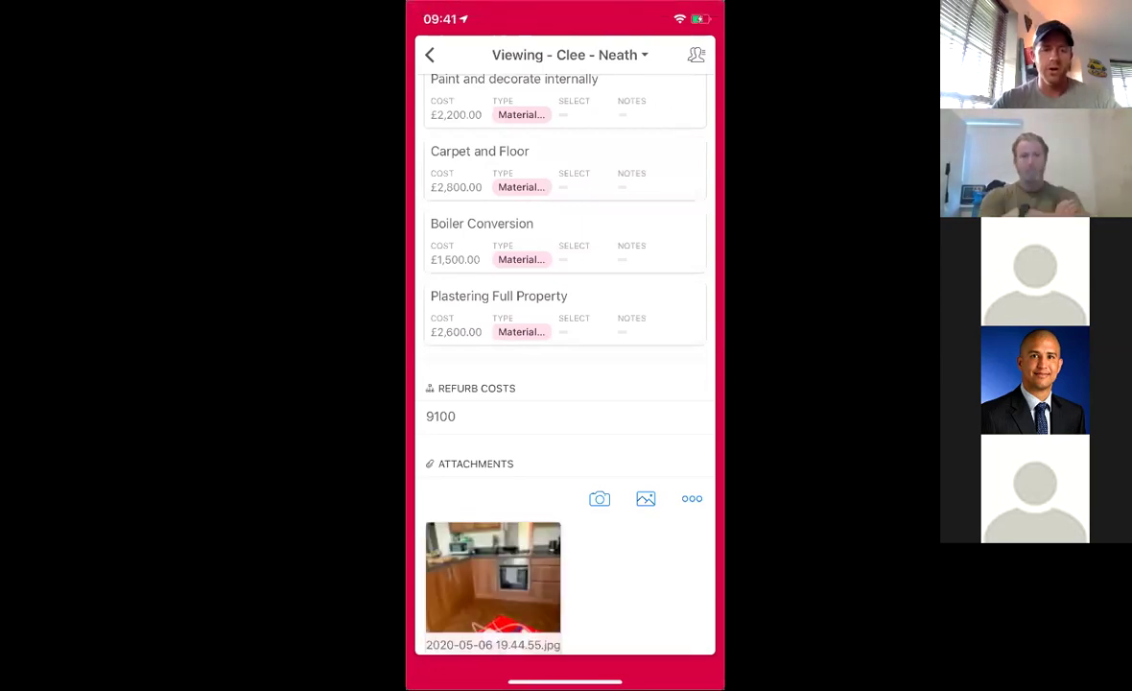
pyautogui.moveTo(602, 273)
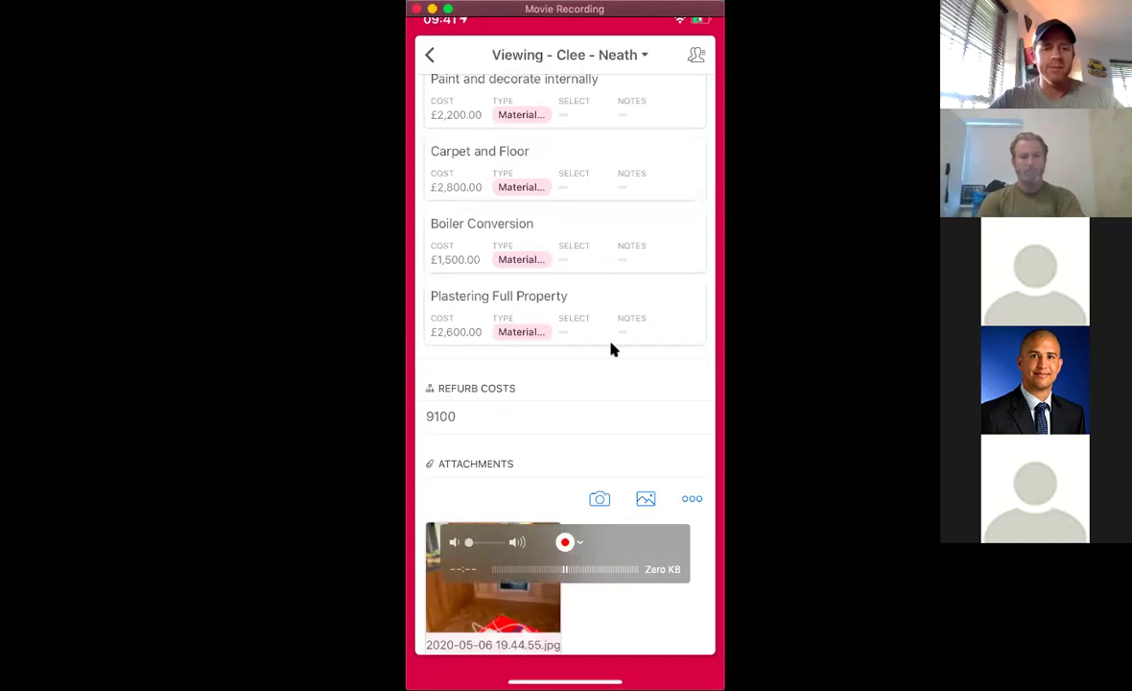
pyautogui.scroll(2, 611, 347)
pyautogui.scroll(-5, 611, 347)
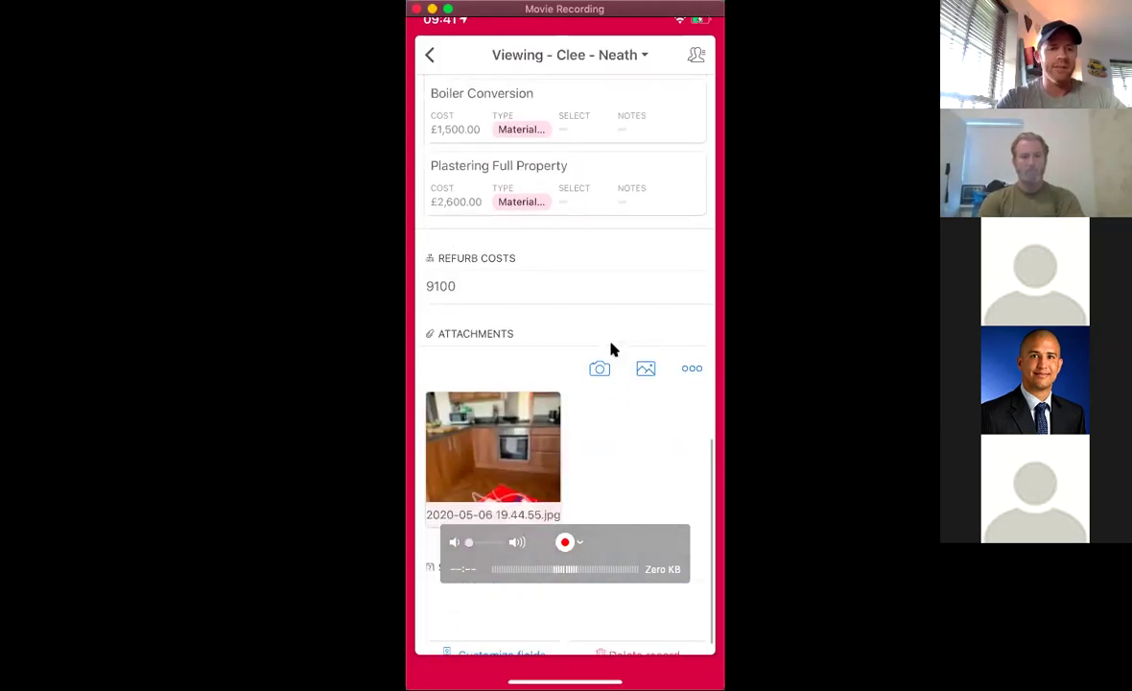
# Take a photo of the window with the phone camera and add it to the viewing's Attachments
pyautogui.scroll(-1, 611, 347)
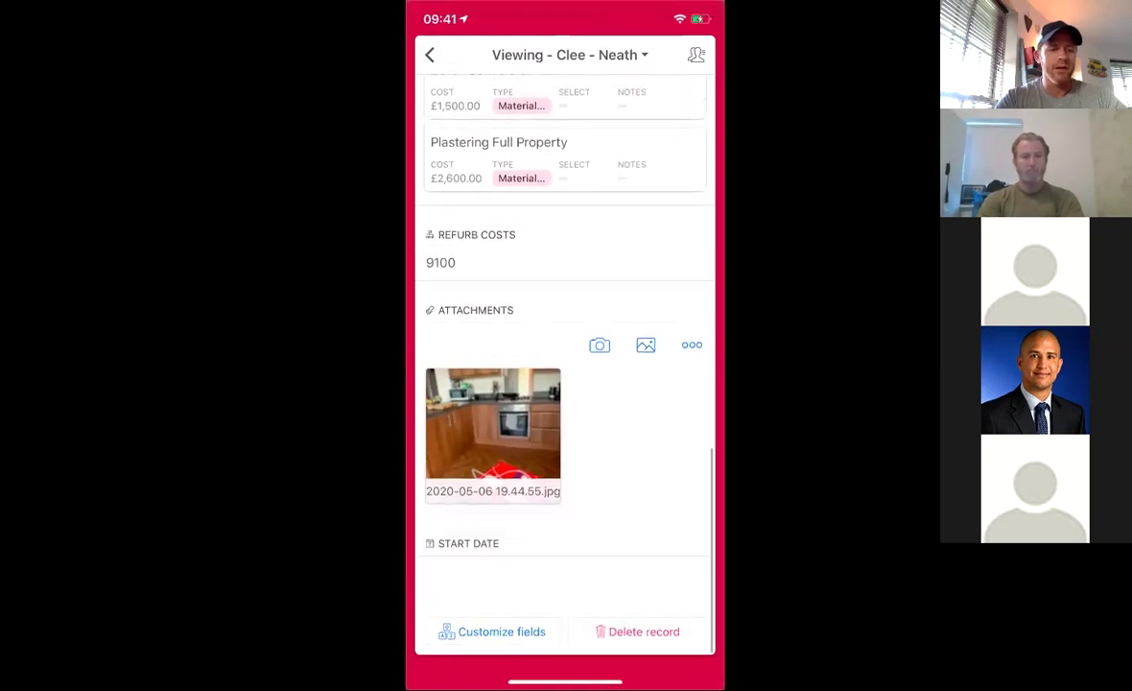
pyautogui.click(599, 345)
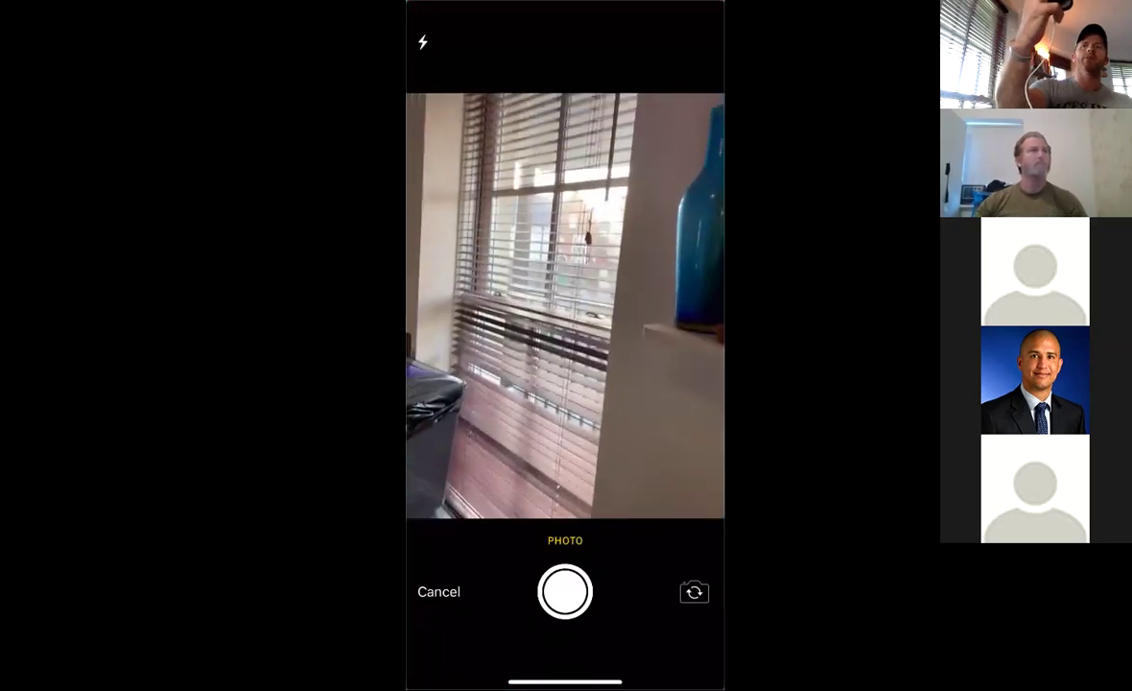
pyautogui.click(565, 591)
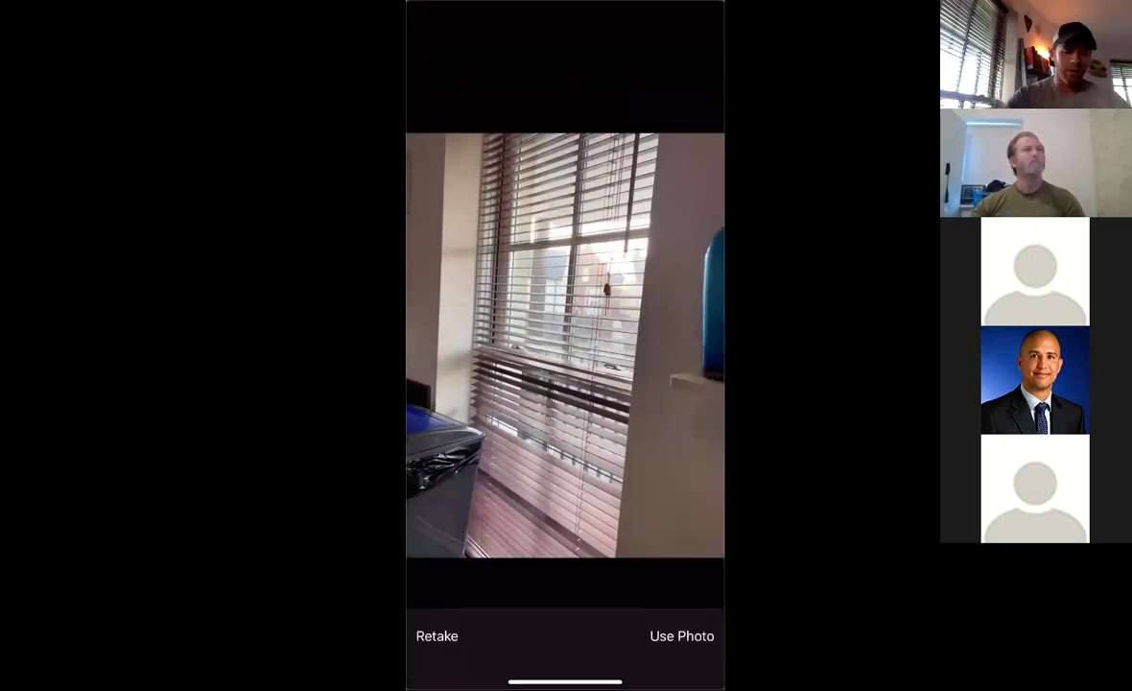
pyautogui.click(681, 635)
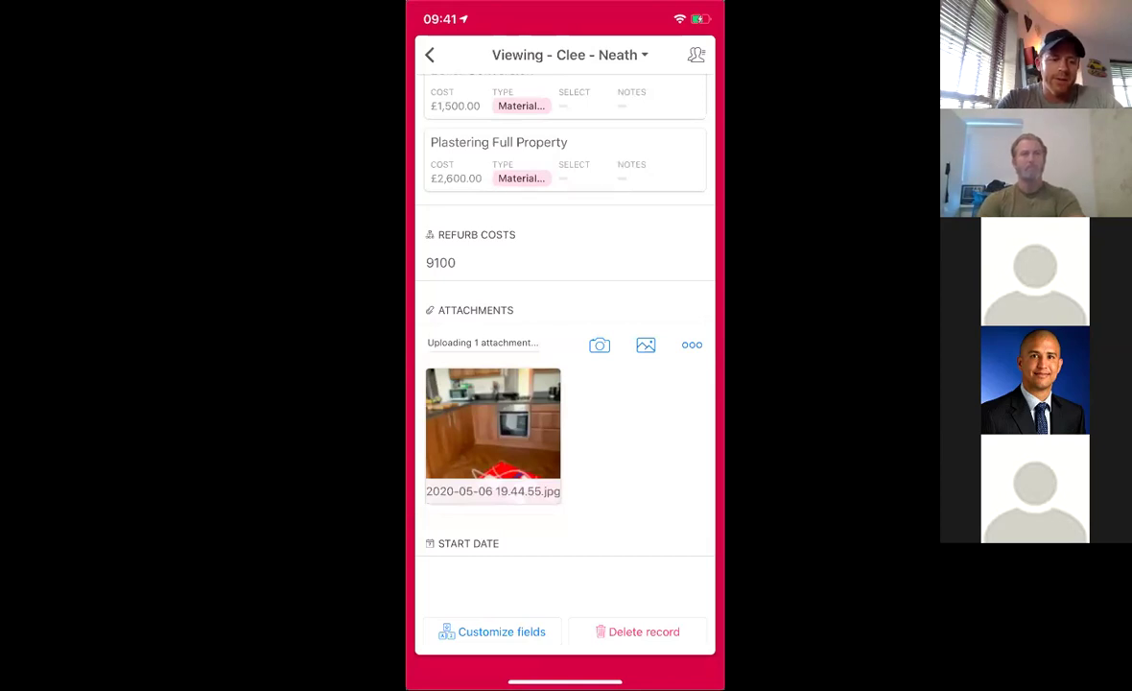
pyautogui.scroll(3, 565, 365)
pyautogui.scroll(-2, 565, 365)
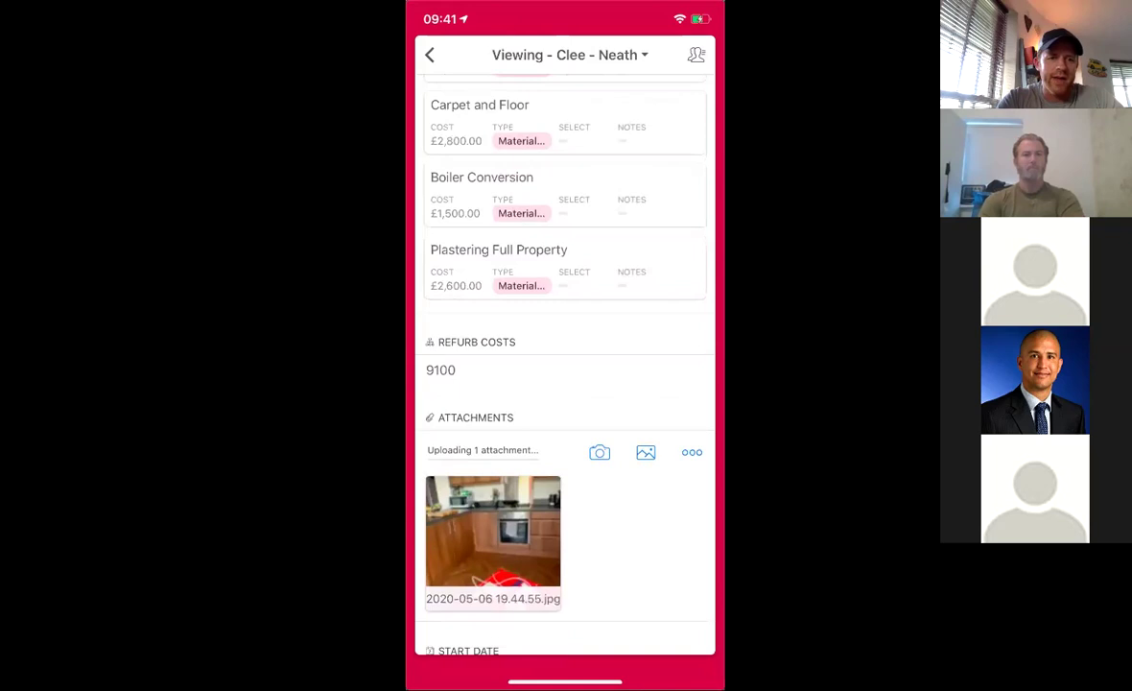
pyautogui.scroll(1, 565, 364)
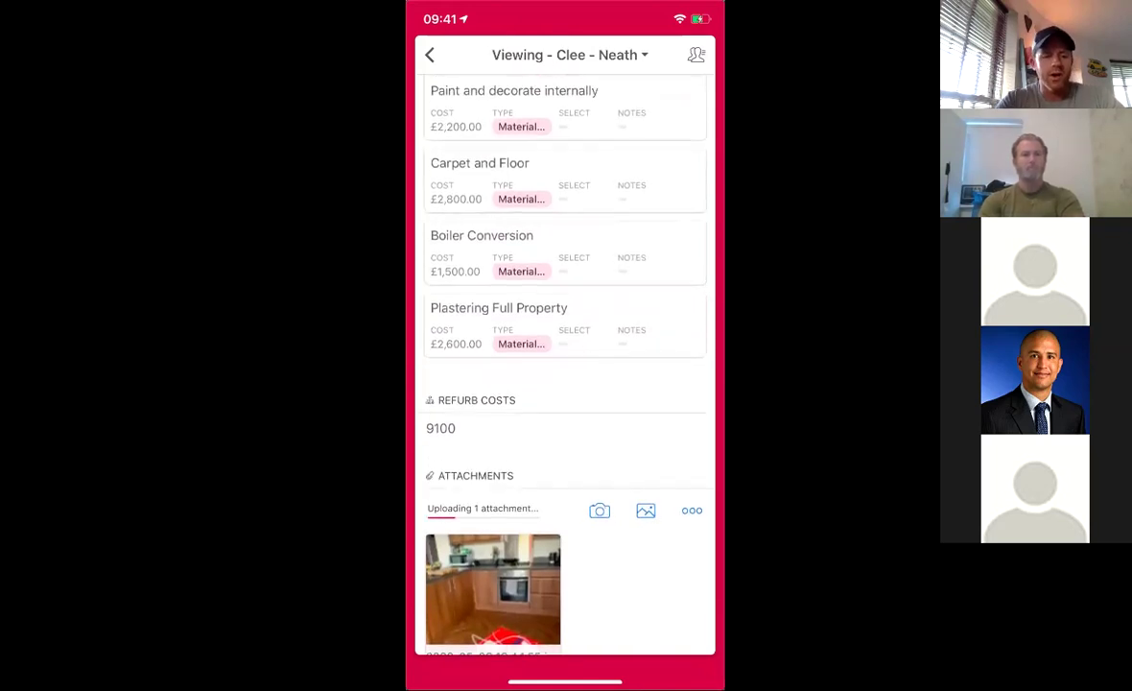
pyautogui.scroll(-2, 565, 365)
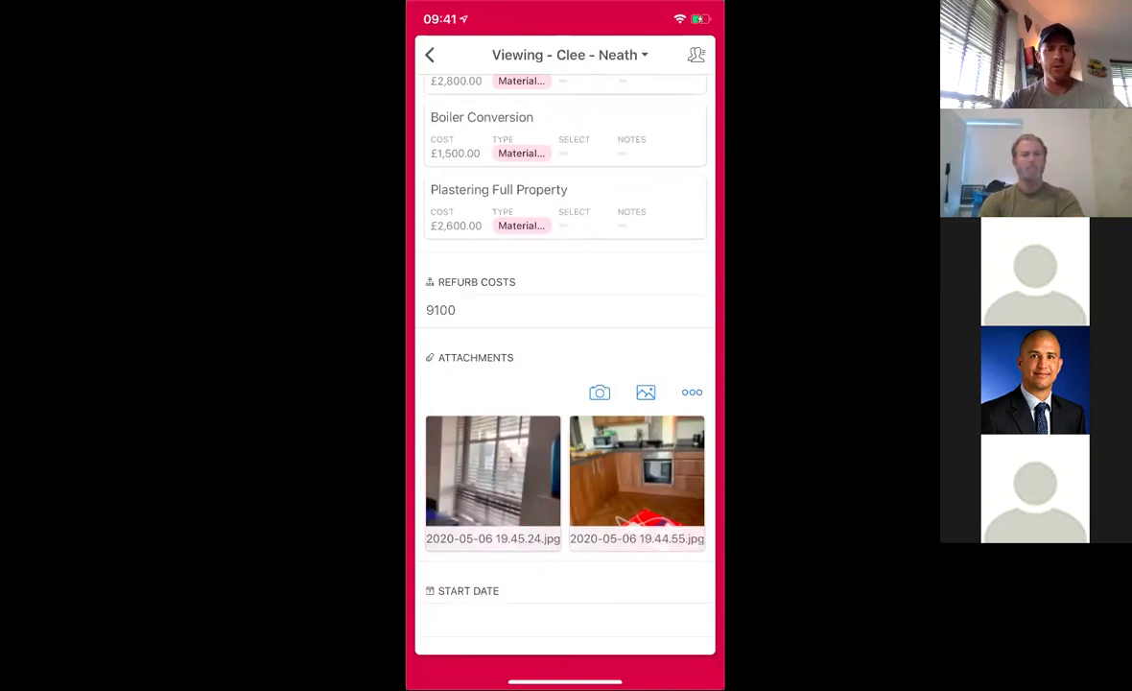
# Open the agent contact linked to the Clee - Neath viewing and bring up the call option for its phone number
pyautogui.moveTo(548, 190)
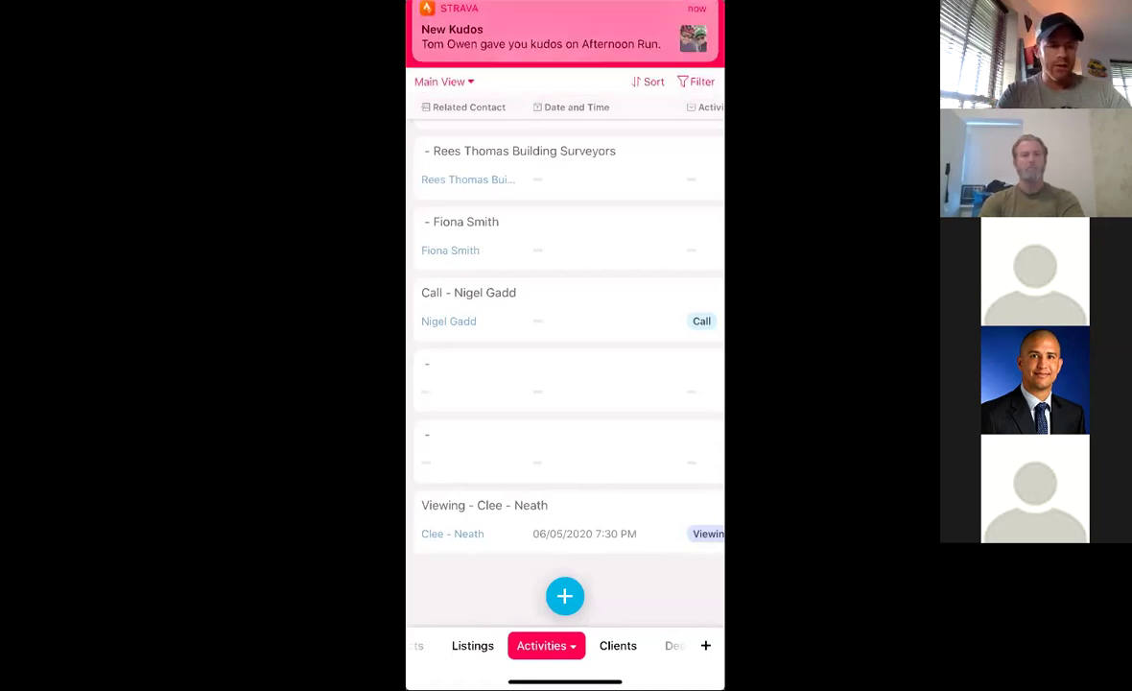
pyautogui.click(484, 509)
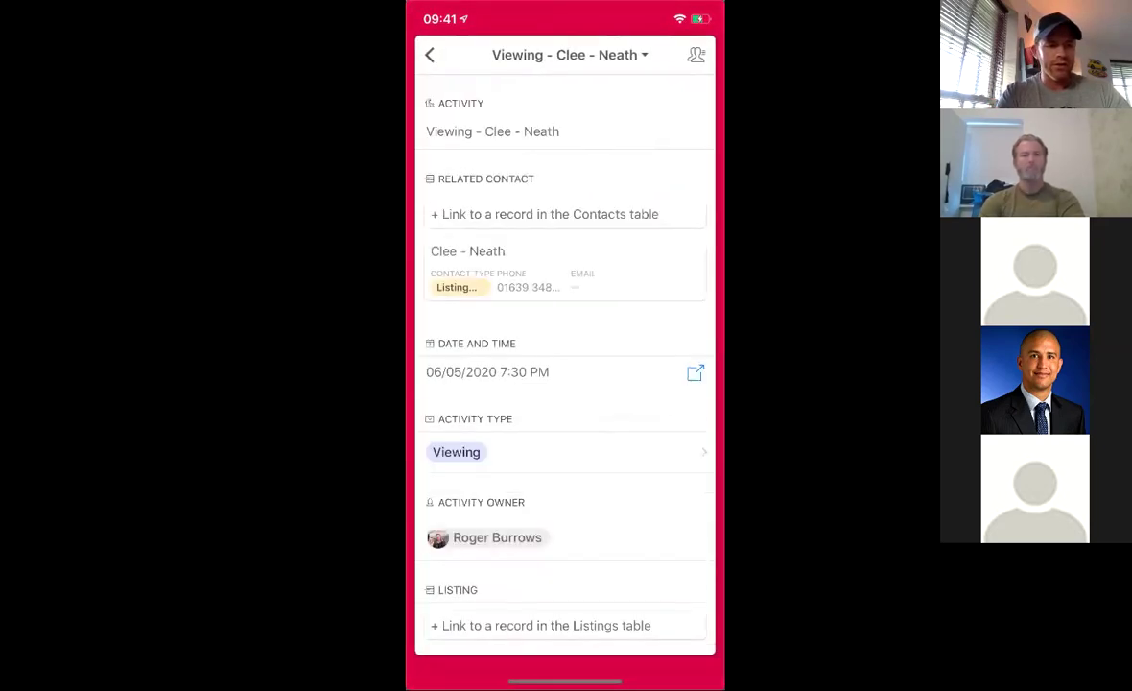
pyautogui.click(518, 264)
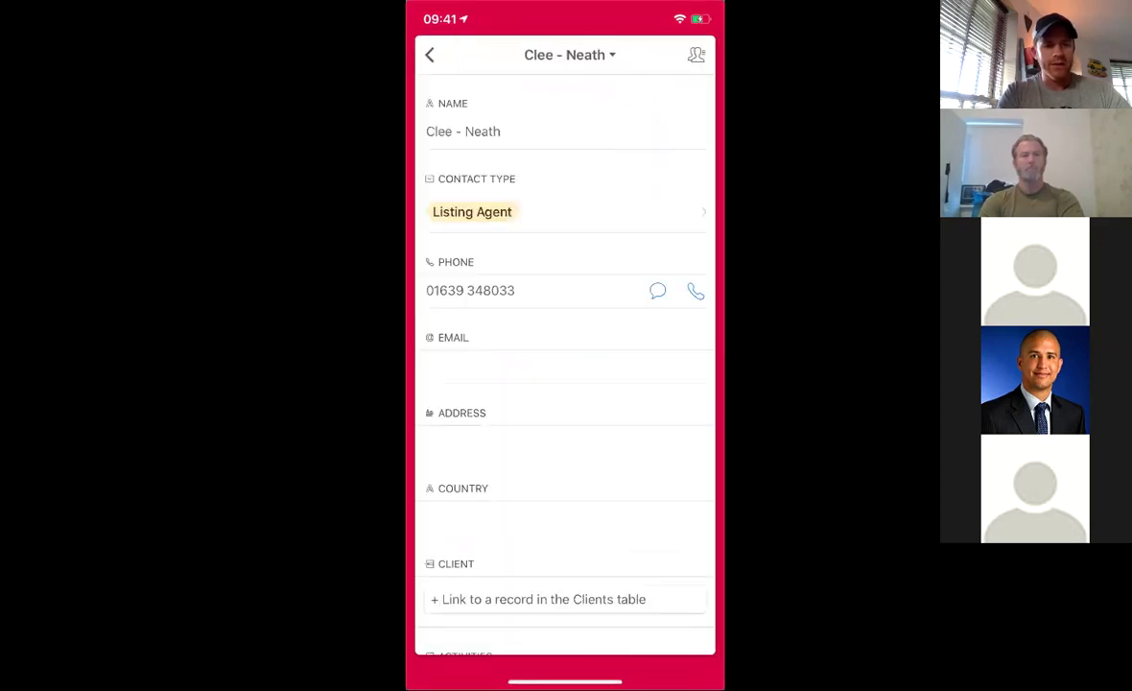
pyautogui.click(696, 290)
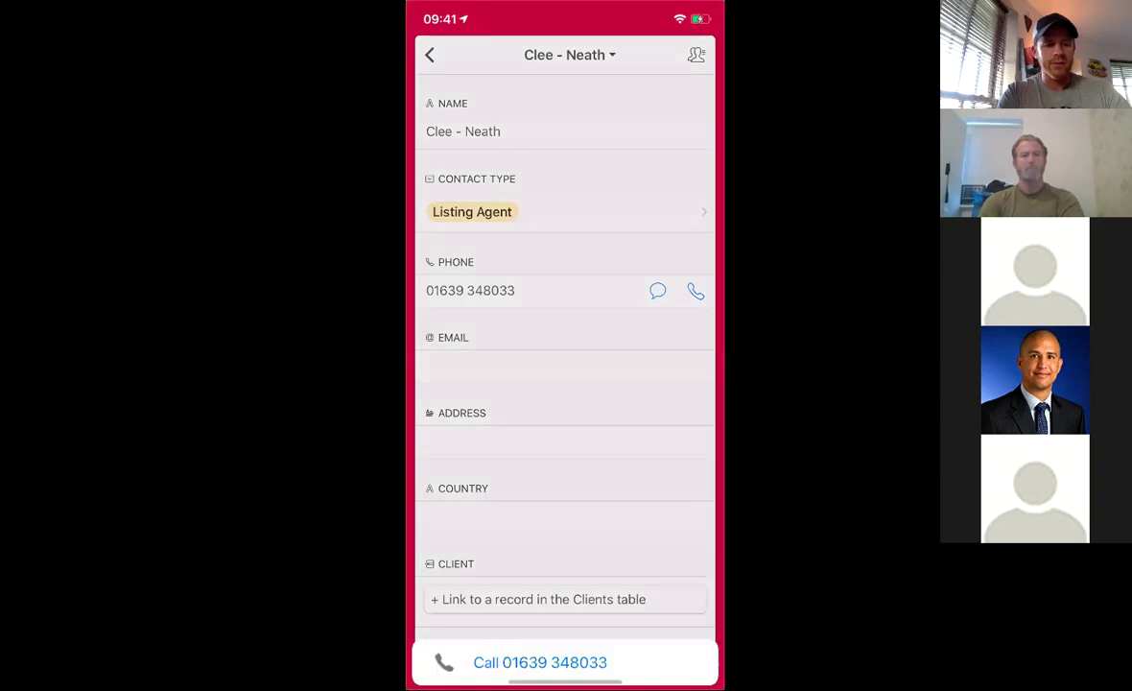
pyautogui.click(566, 589)
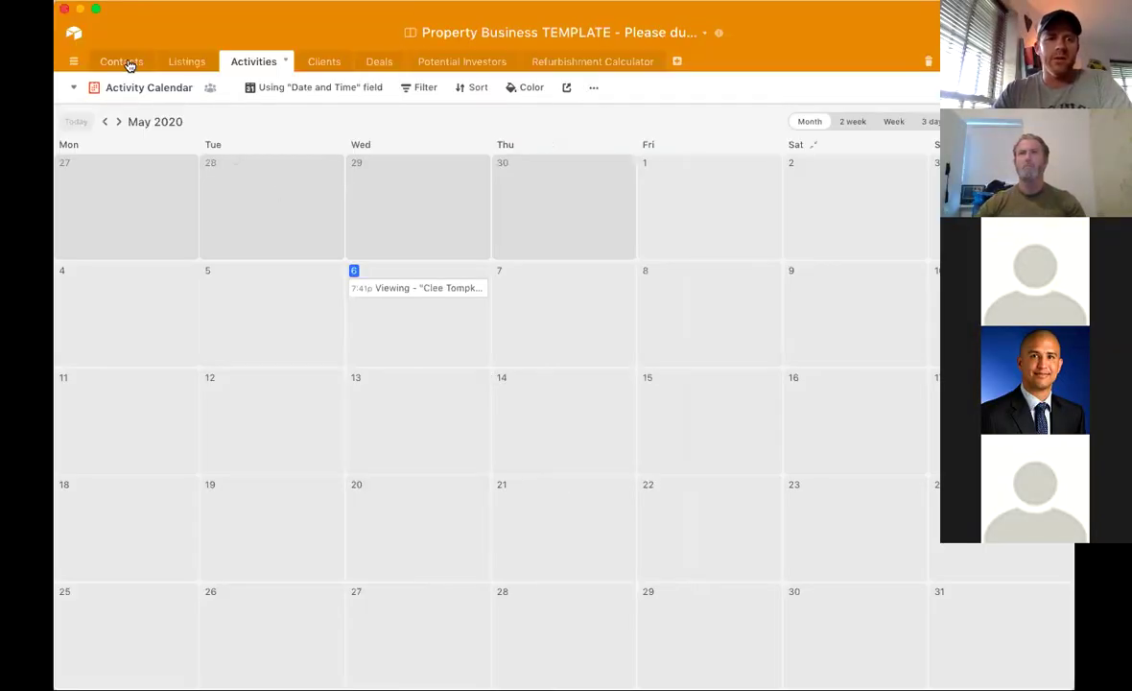
# Look through the Contacts, Listings and Activities tables of the Property Business TEMPLATE base
pyautogui.click(122, 62)
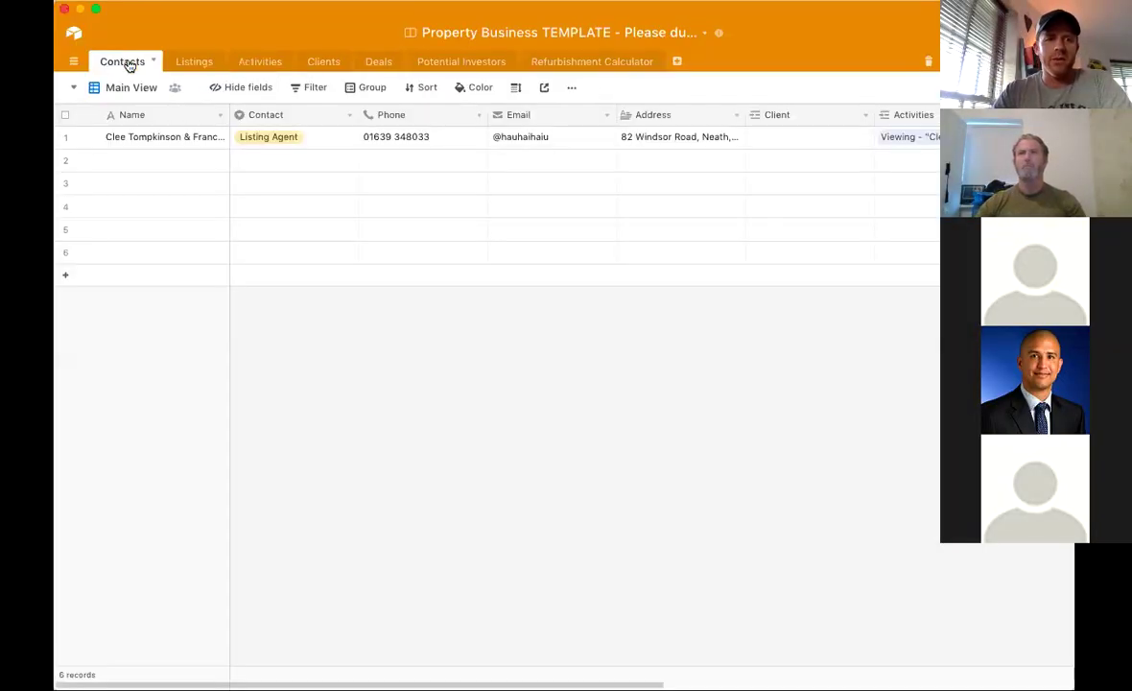
pyautogui.click(193, 63)
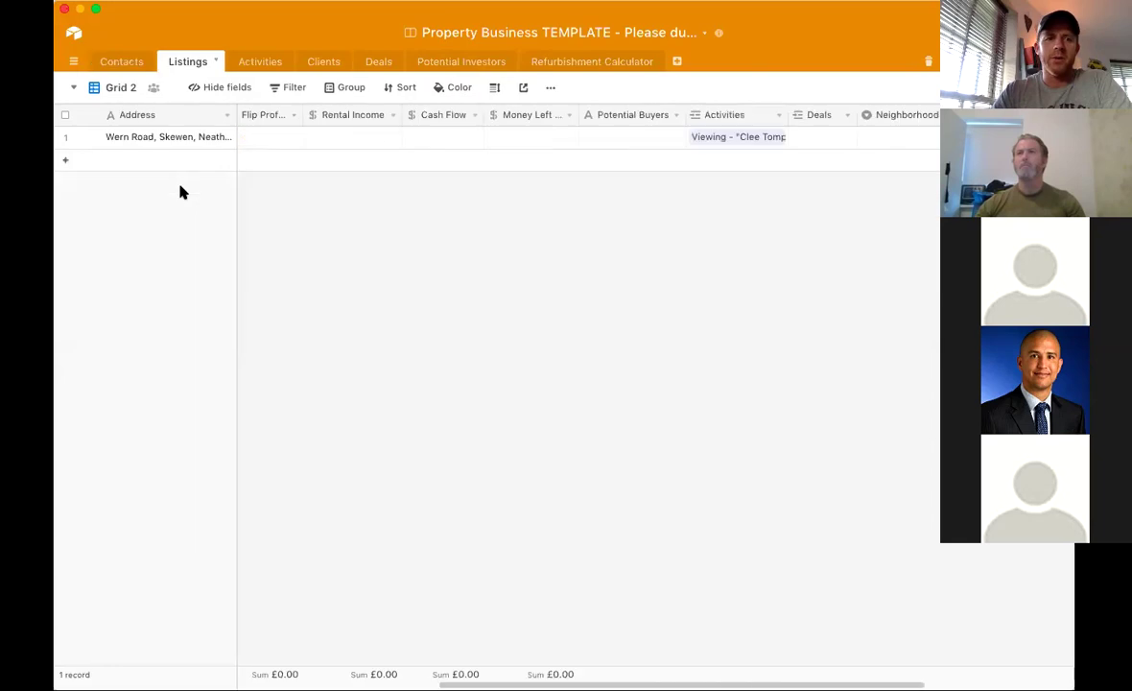
pyautogui.click(259, 63)
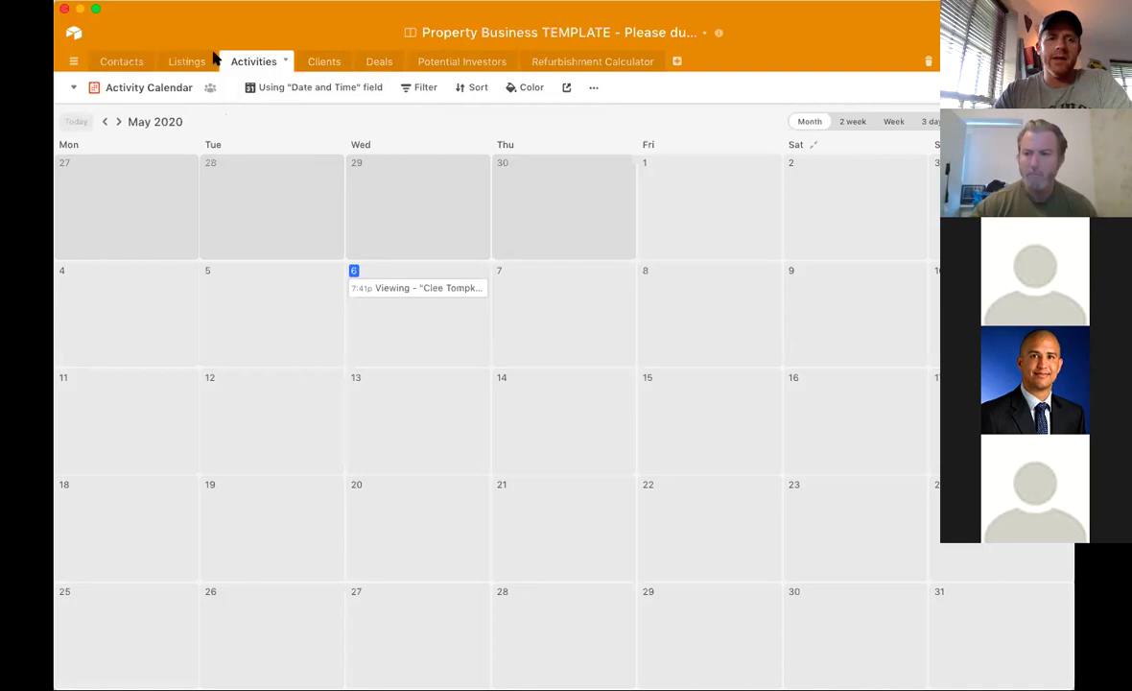
# Expand the 6 May viewing from the activity calendar and review its listing, attachments and refurb fields
pyautogui.click(407, 289)
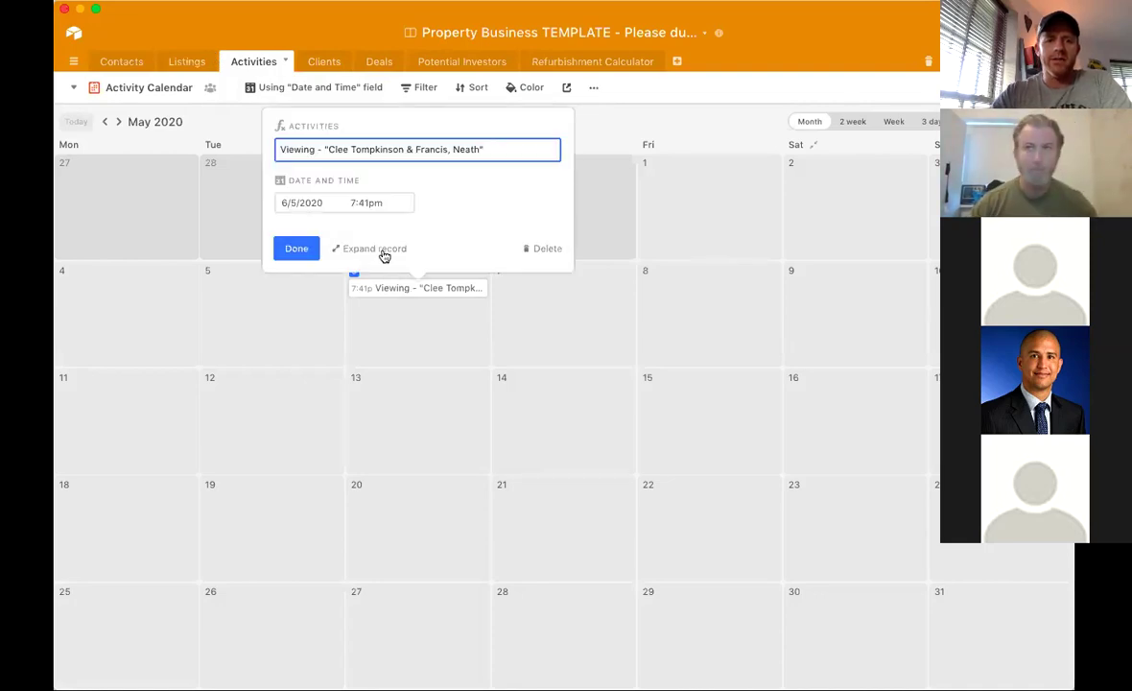
pyautogui.click(381, 252)
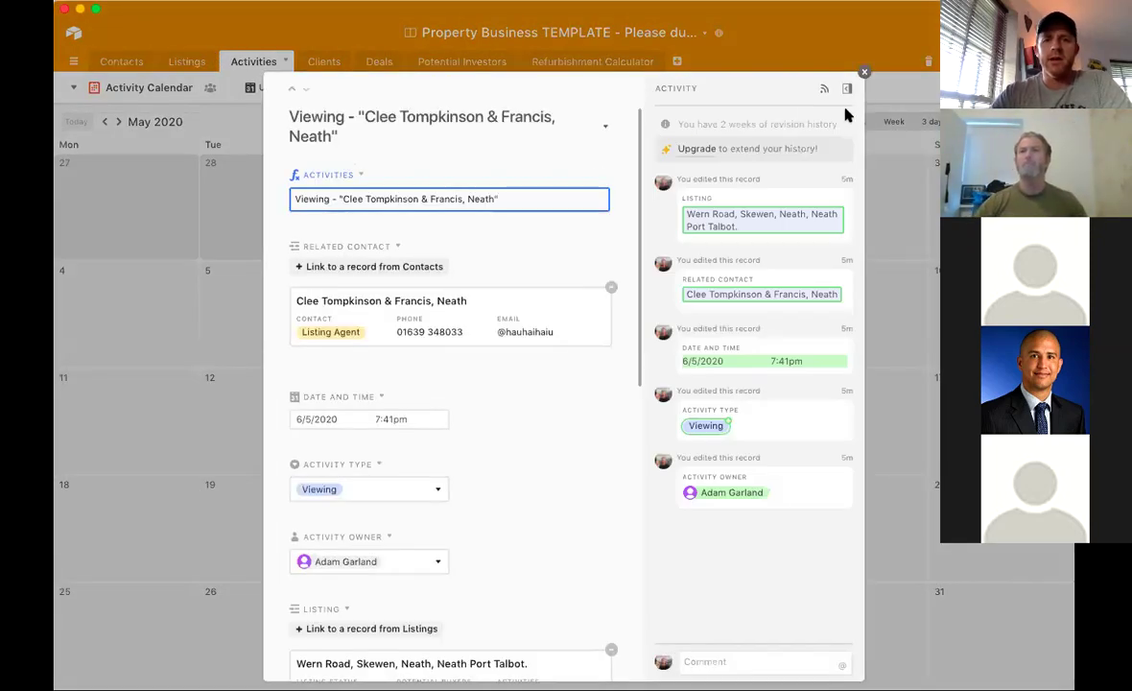
pyautogui.scroll(-5, 462, 422)
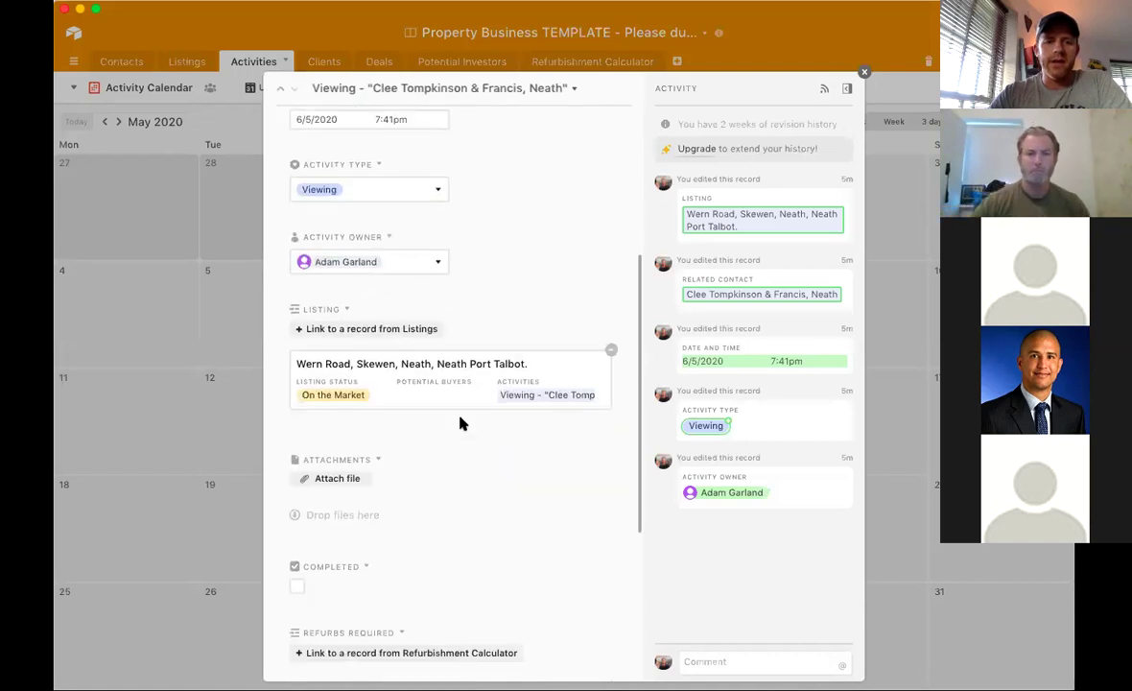
pyautogui.scroll(-3, 498, 447)
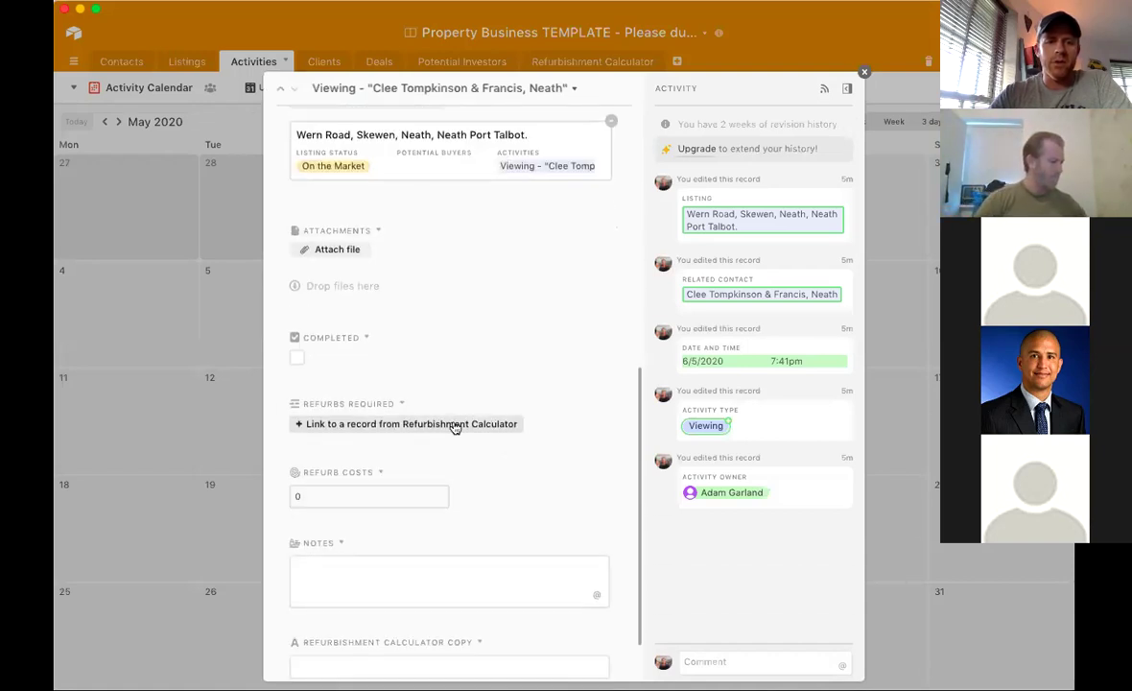
pyautogui.click(863, 75)
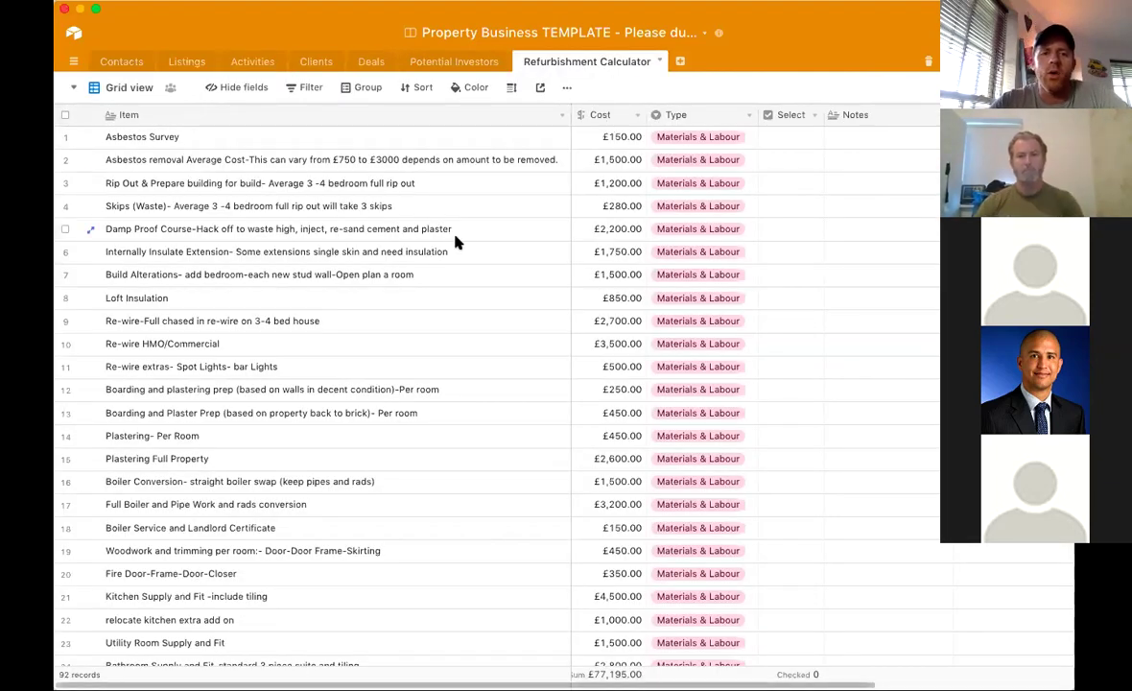
# Examine the items and their costs throughout the Refurbishment Calculator table
pyautogui.scroll(-3, 456, 242)
pyautogui.scroll(-5, 456, 241)
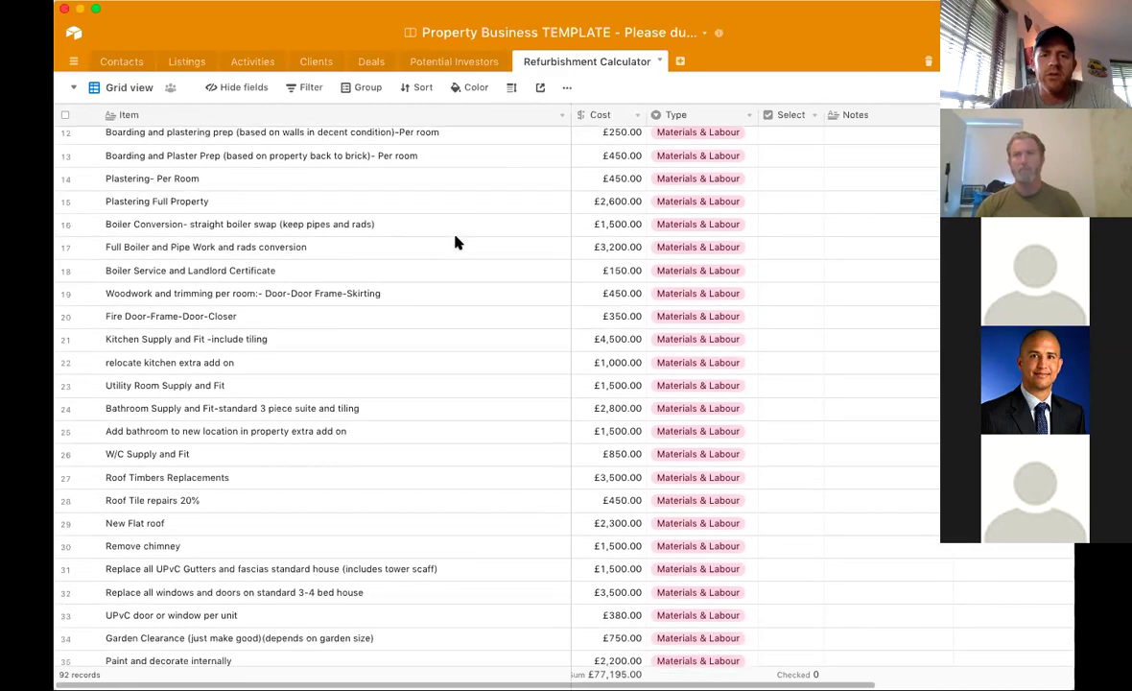
pyautogui.scroll(-4, 455, 242)
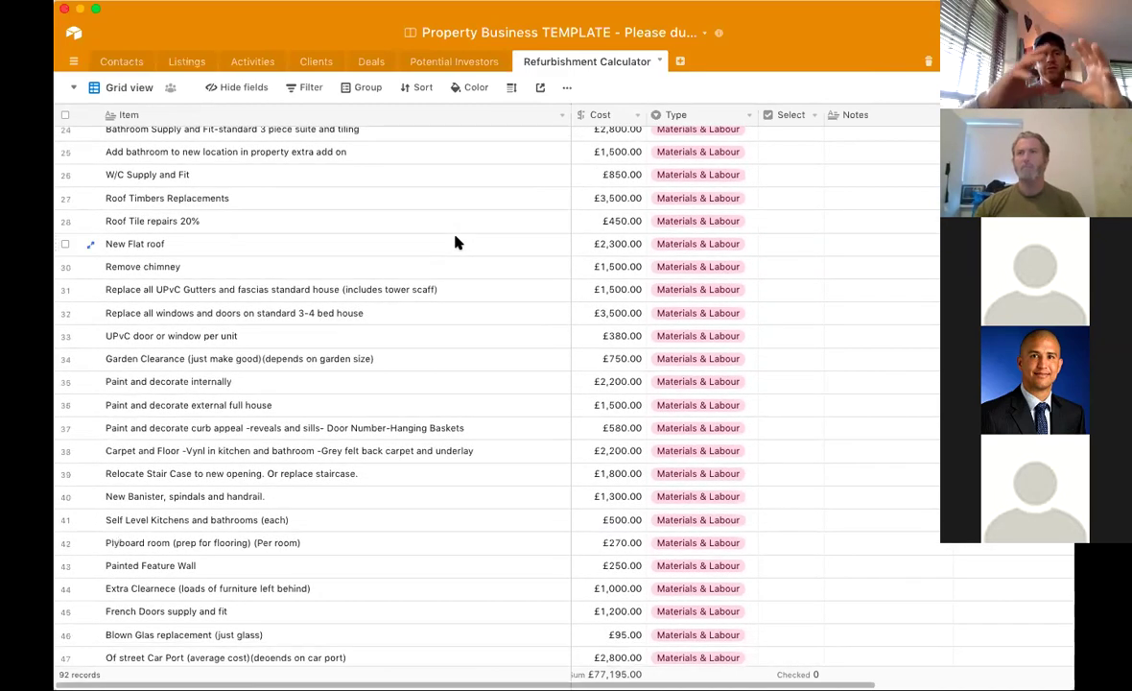
pyautogui.scroll(-5, 455, 242)
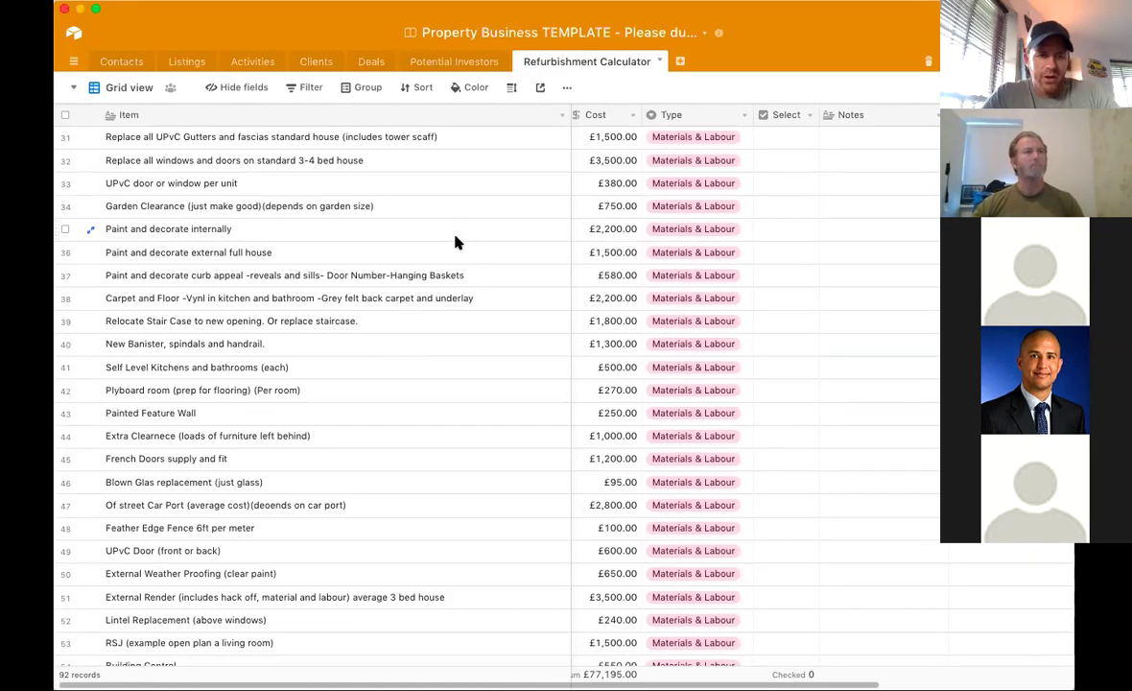
pyautogui.scroll(-5, 455, 242)
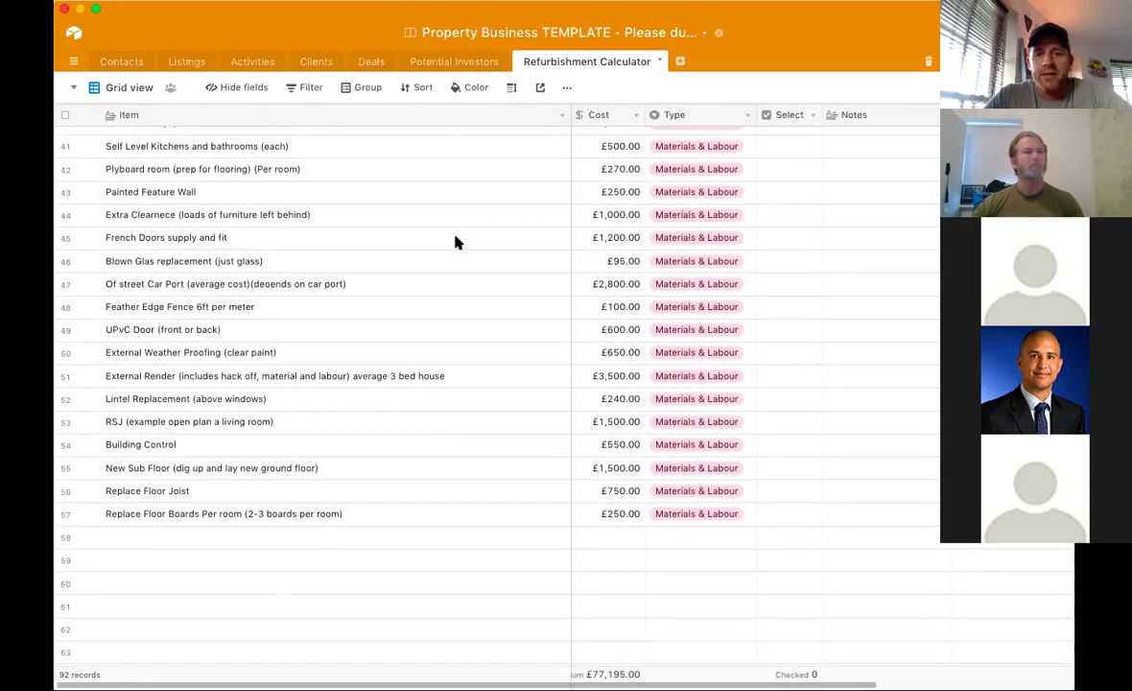
pyautogui.scroll(3, 455, 241)
pyautogui.scroll(5, 455, 242)
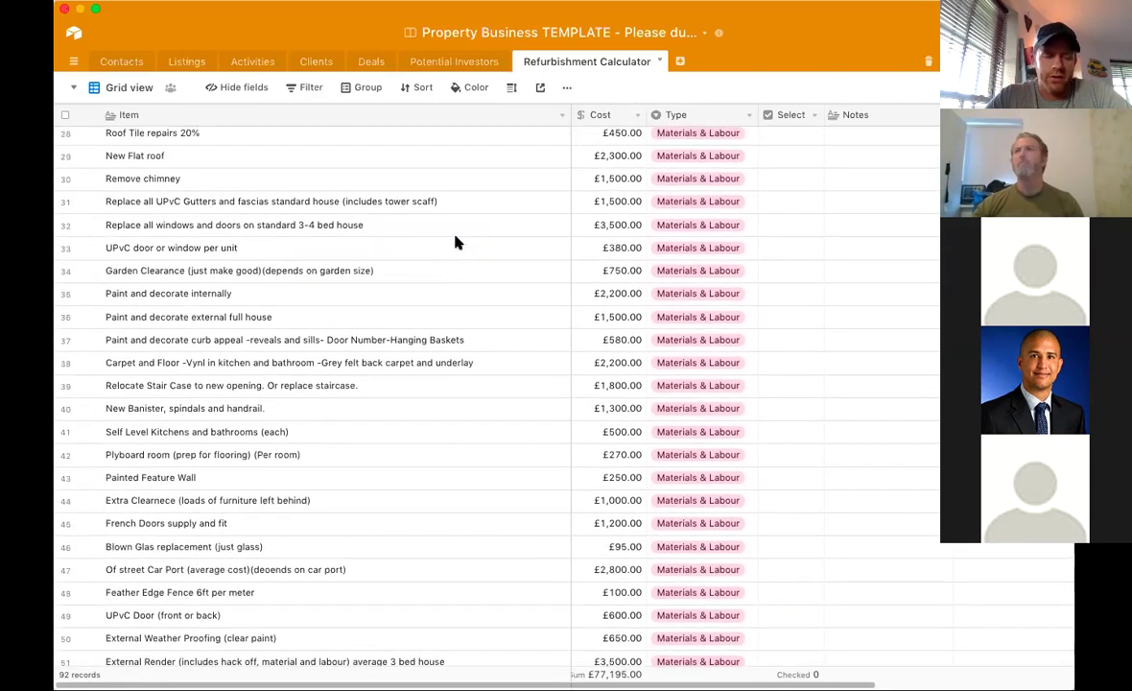
pyautogui.scroll(2, 456, 241)
pyautogui.scroll(5, 456, 241)
pyautogui.scroll(5, 455, 242)
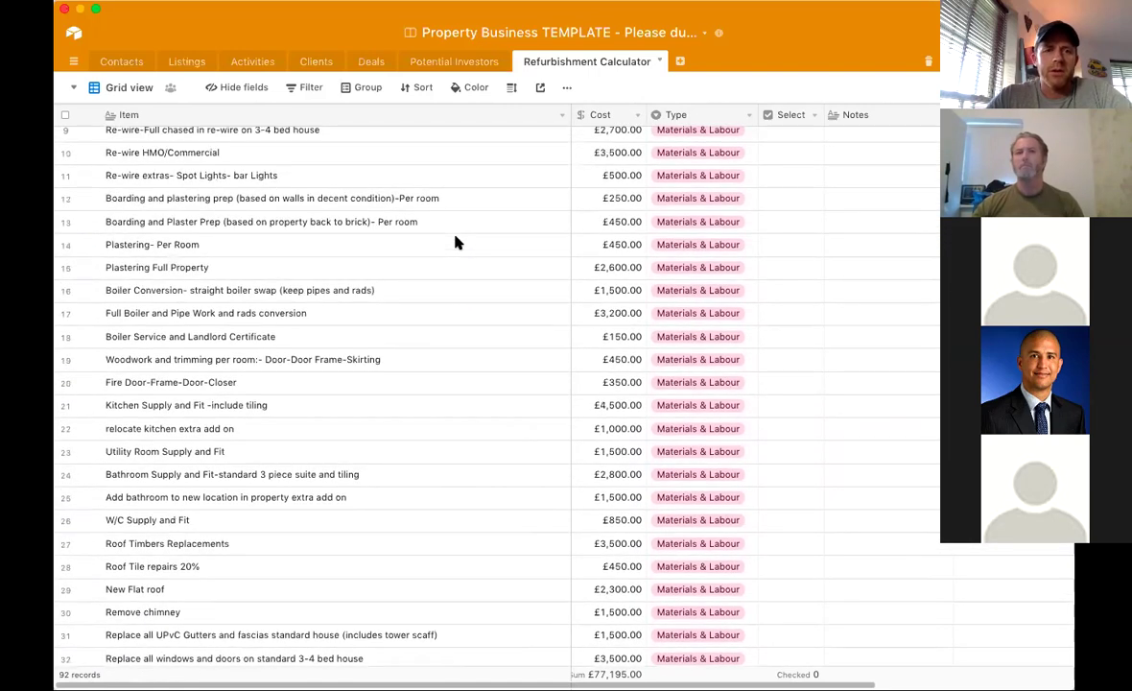
pyautogui.scroll(2, 456, 242)
pyautogui.scroll(2, 456, 242)
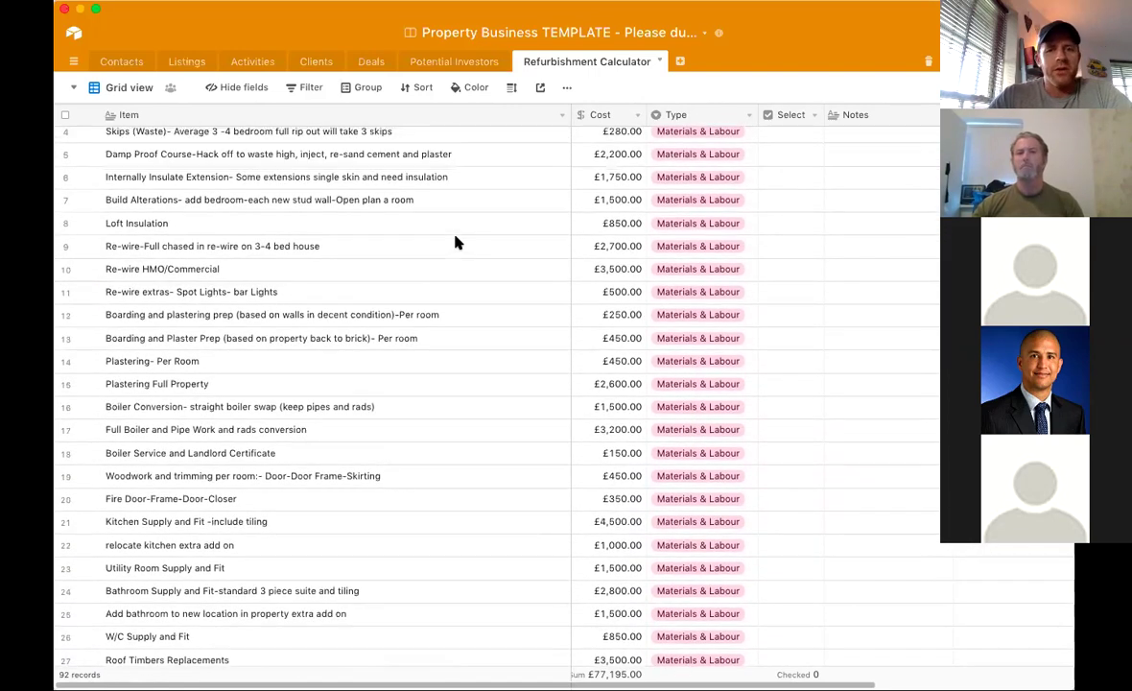
pyautogui.scroll(2, 456, 242)
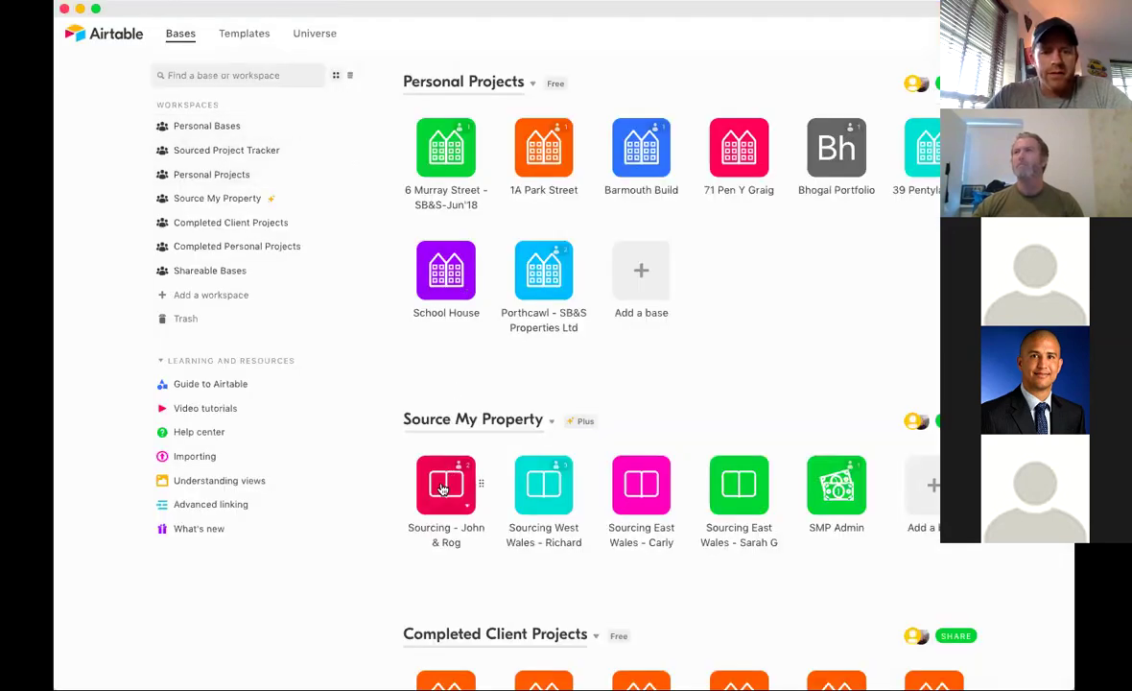
# Open the first Sourcing base in the Source My Property workspace and review its listings grouped by Listing Status
pyautogui.click(443, 489)
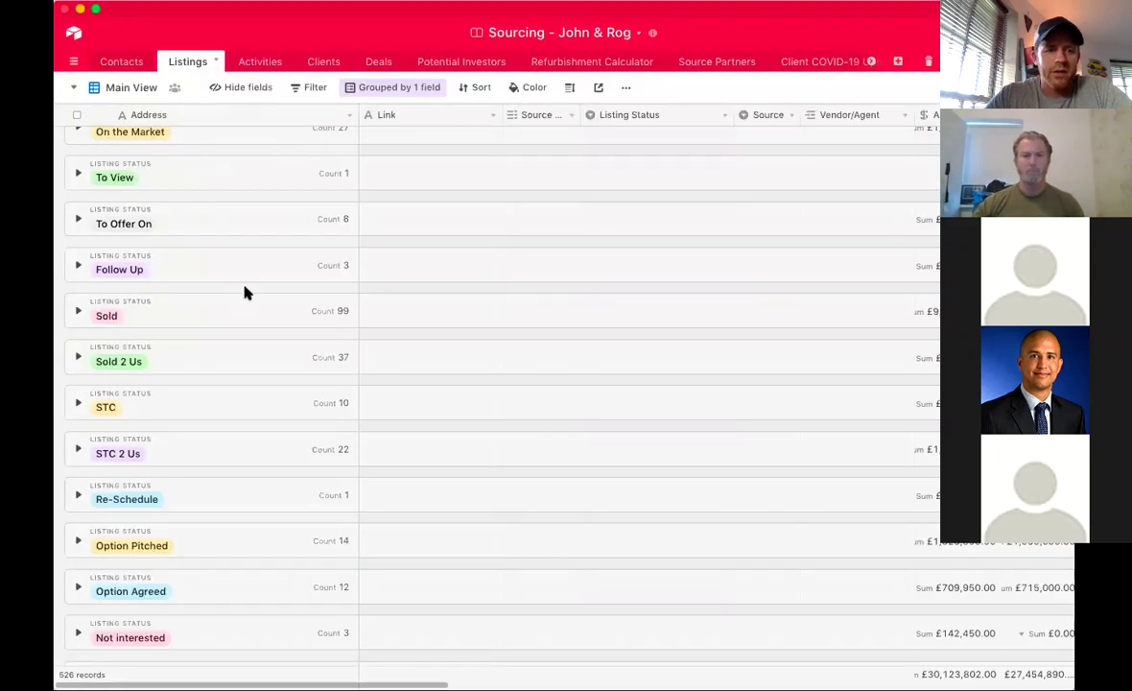
pyautogui.scroll(-5, 245, 290)
pyautogui.scroll(3, 245, 292)
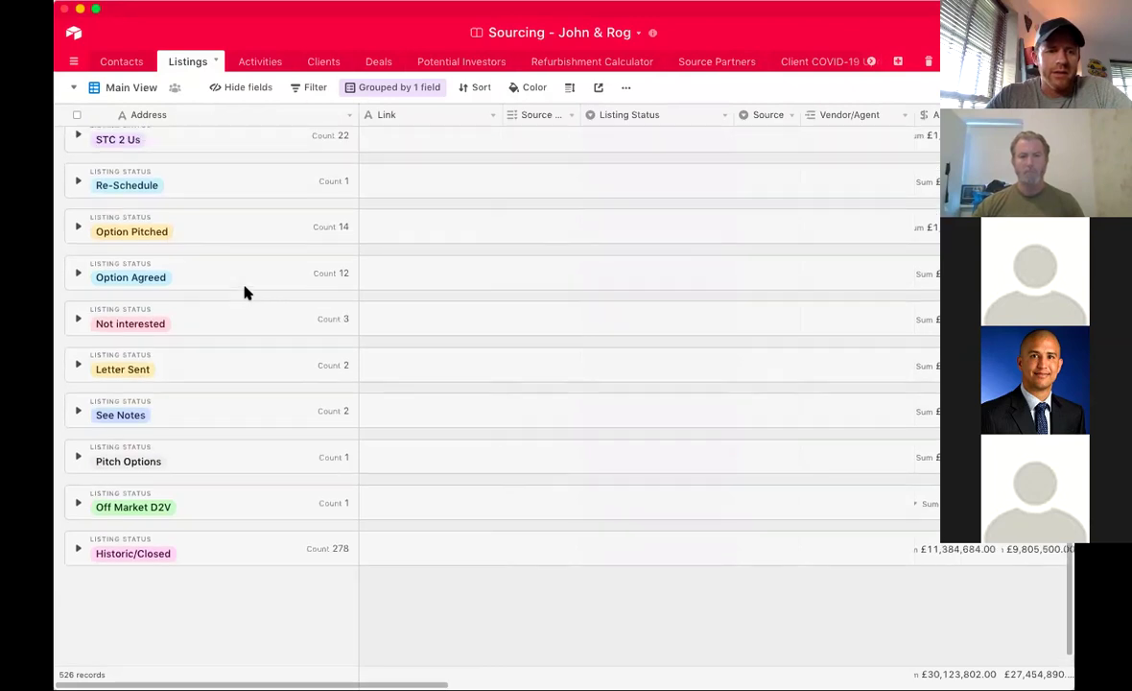
pyautogui.scroll(1, 239, 291)
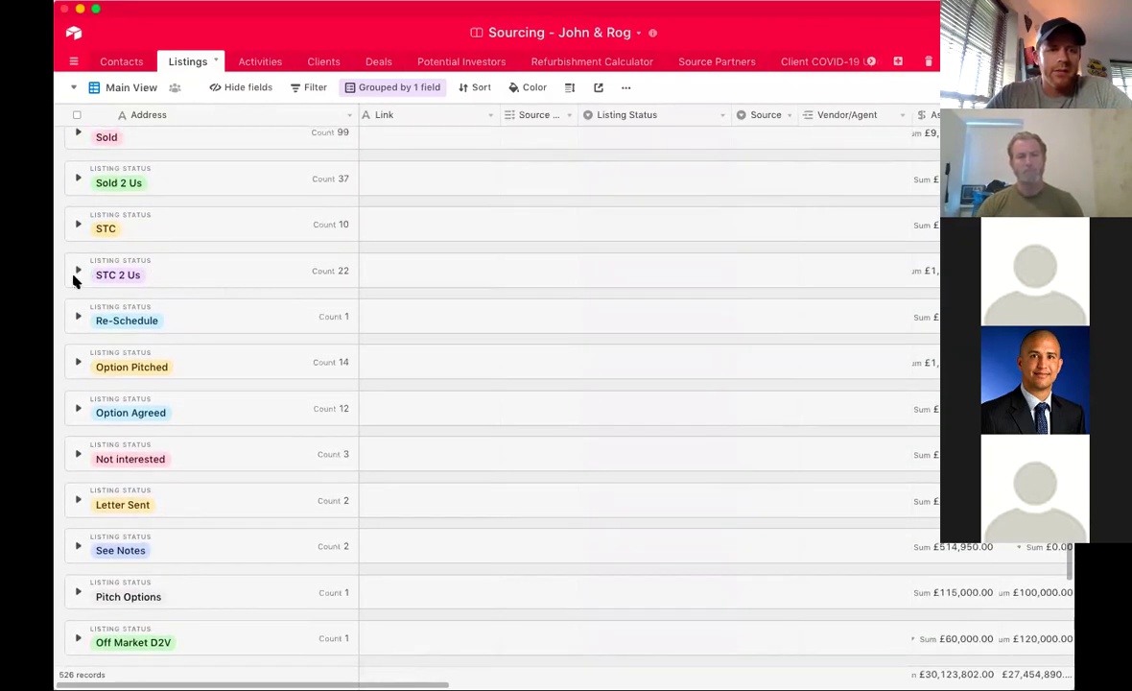
# Expand the STC group to inspect its listings, and collapse it again
pyautogui.click(79, 229)
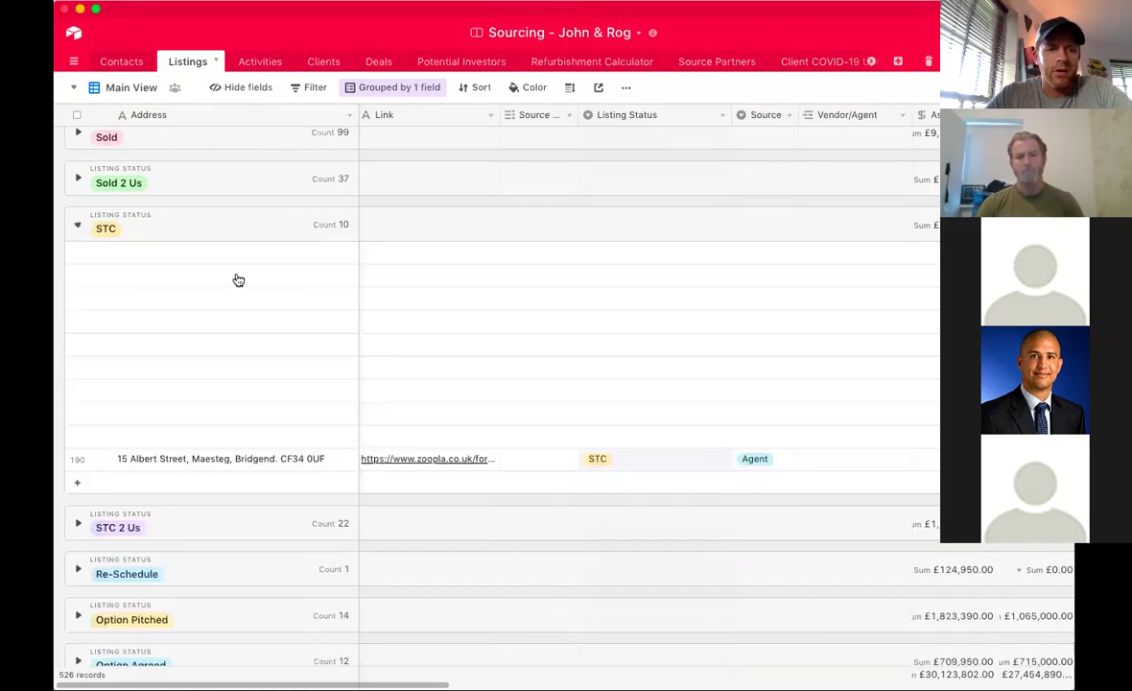
pyautogui.scroll(-1, 403, 307)
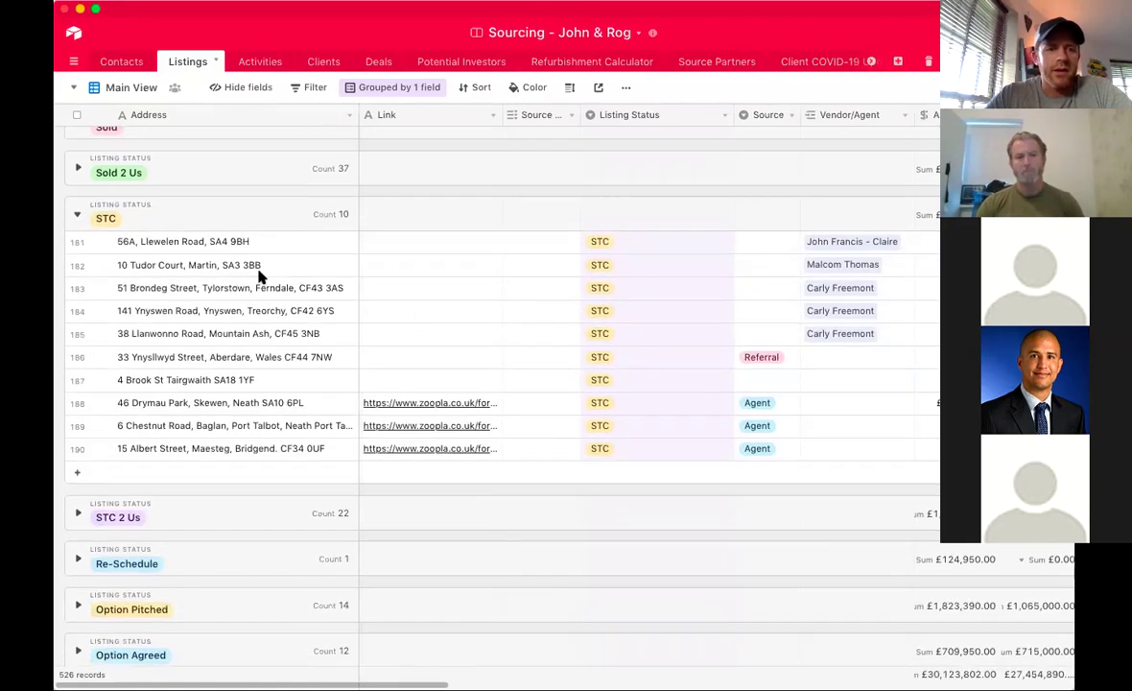
pyautogui.click(75, 219)
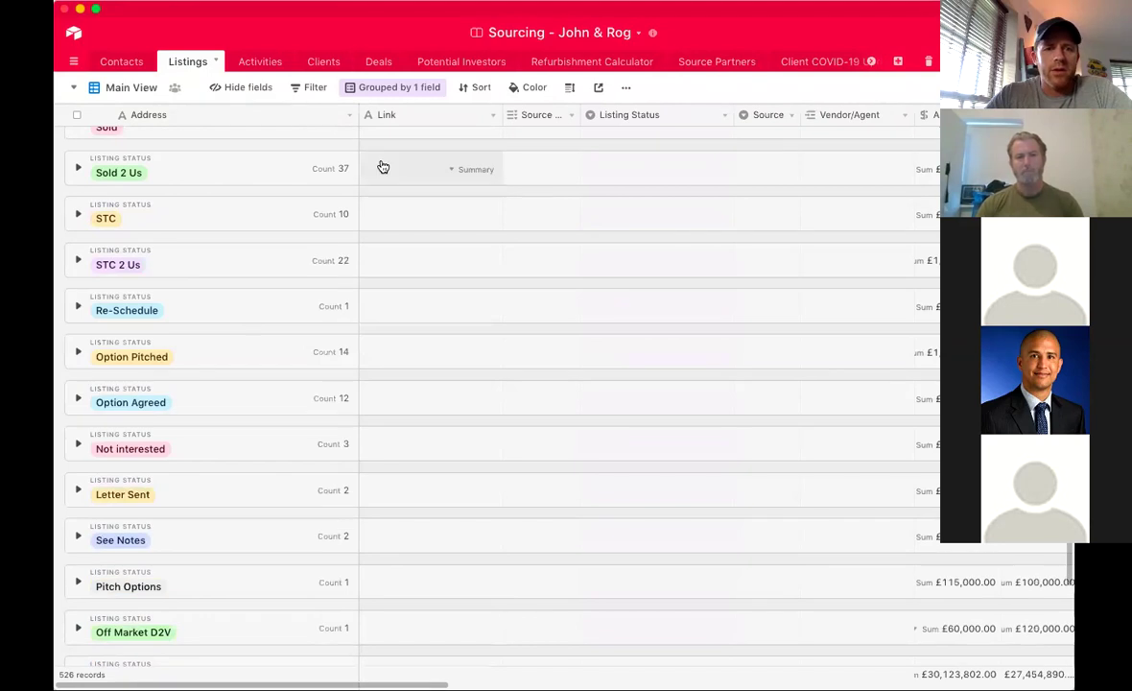
# Show the Activities calendar of the live Sourcing base for March 2020
pyautogui.click(275, 62)
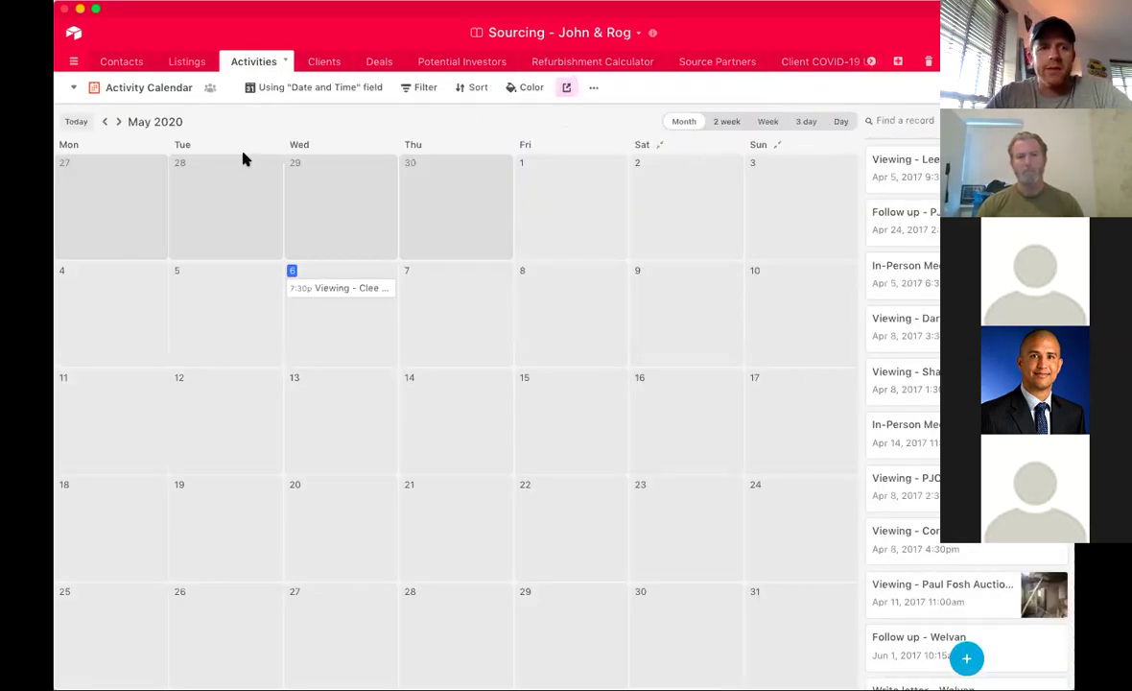
pyautogui.click(106, 123)
pyautogui.click(106, 123)
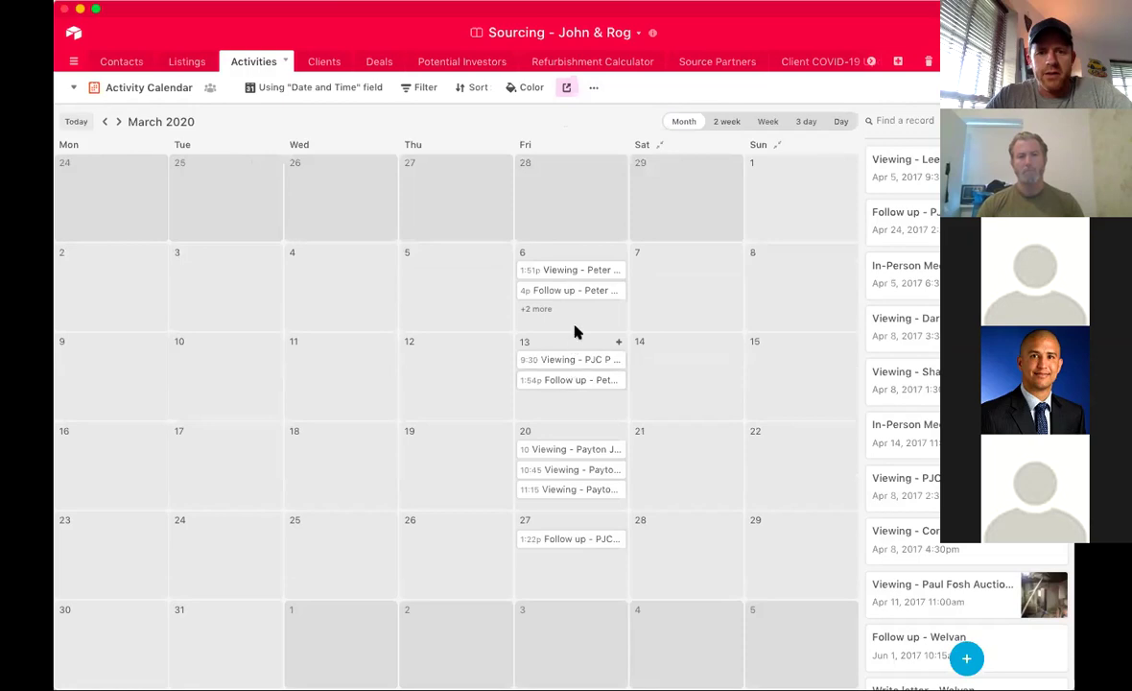
# Expand the 1:51pm viewing on 6 March to review its fields, close it, and list all of that day's activities
pyautogui.click(575, 275)
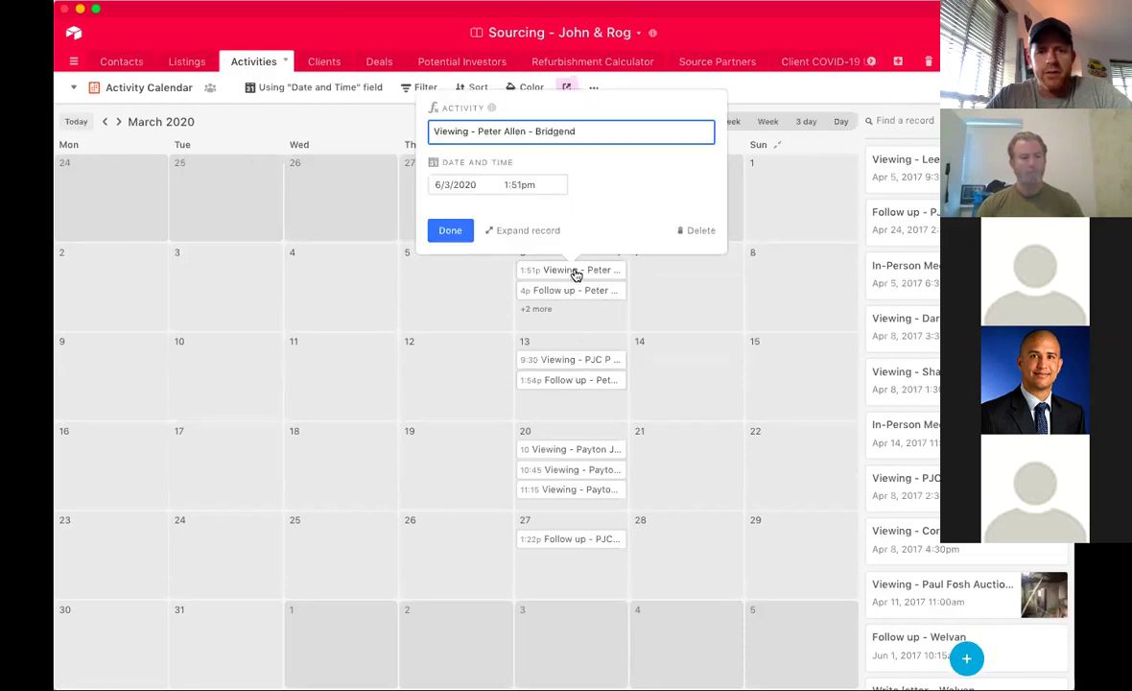
pyautogui.click(531, 230)
pyautogui.scroll(-10, 530, 346)
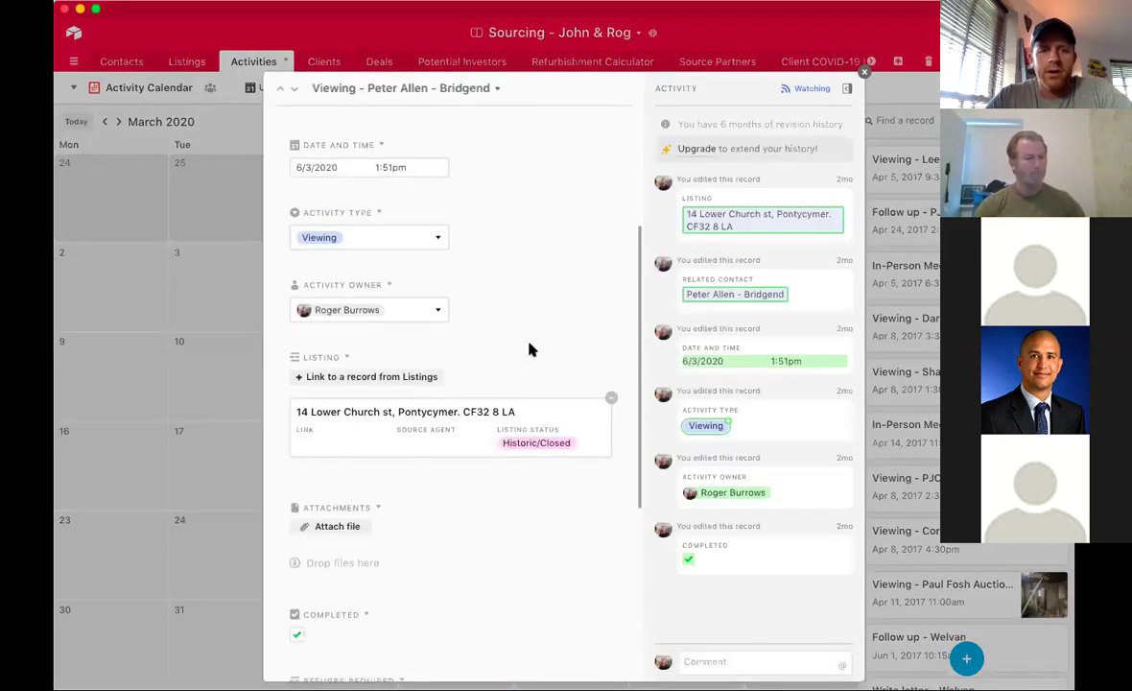
pyautogui.scroll(-3, 530, 349)
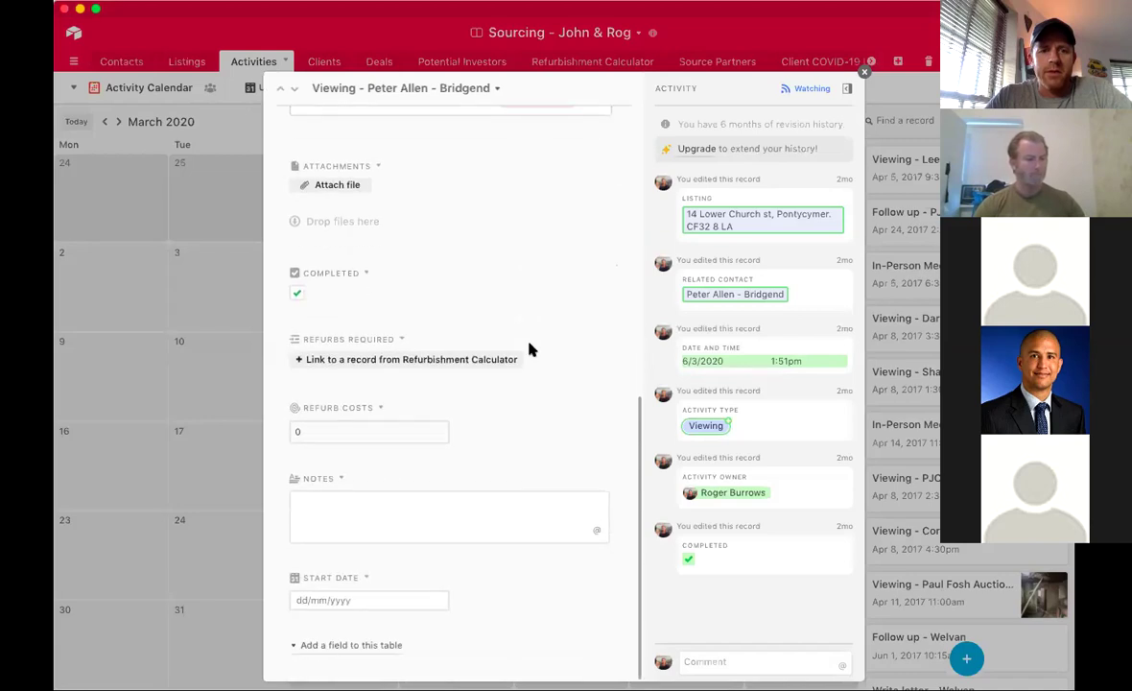
pyautogui.scroll(8, 531, 349)
pyautogui.click(863, 72)
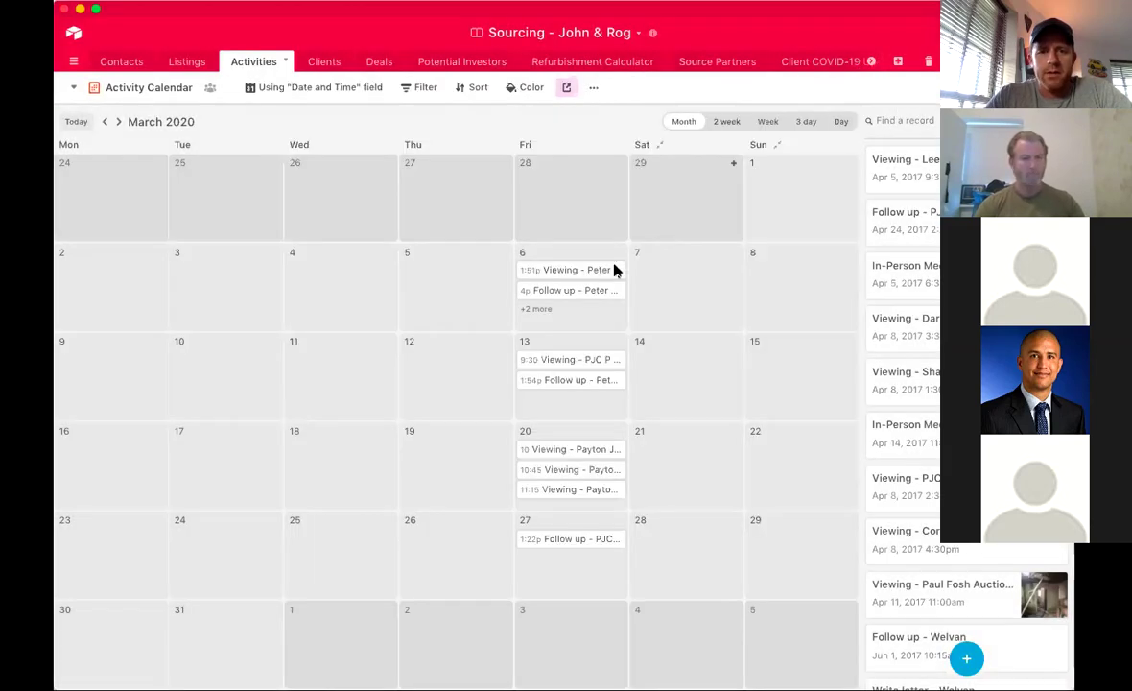
pyautogui.click(539, 310)
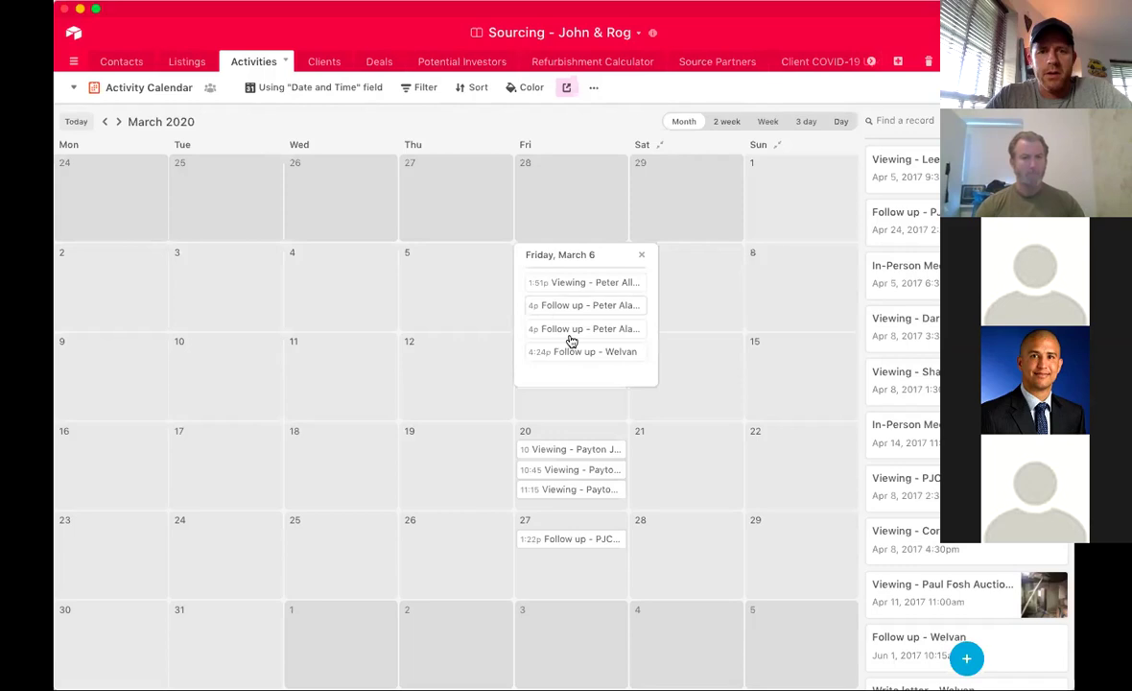
# Expand the 10:00am viewing on 20 March and review its contact, linked listing and attached property photos
pyautogui.click(552, 451)
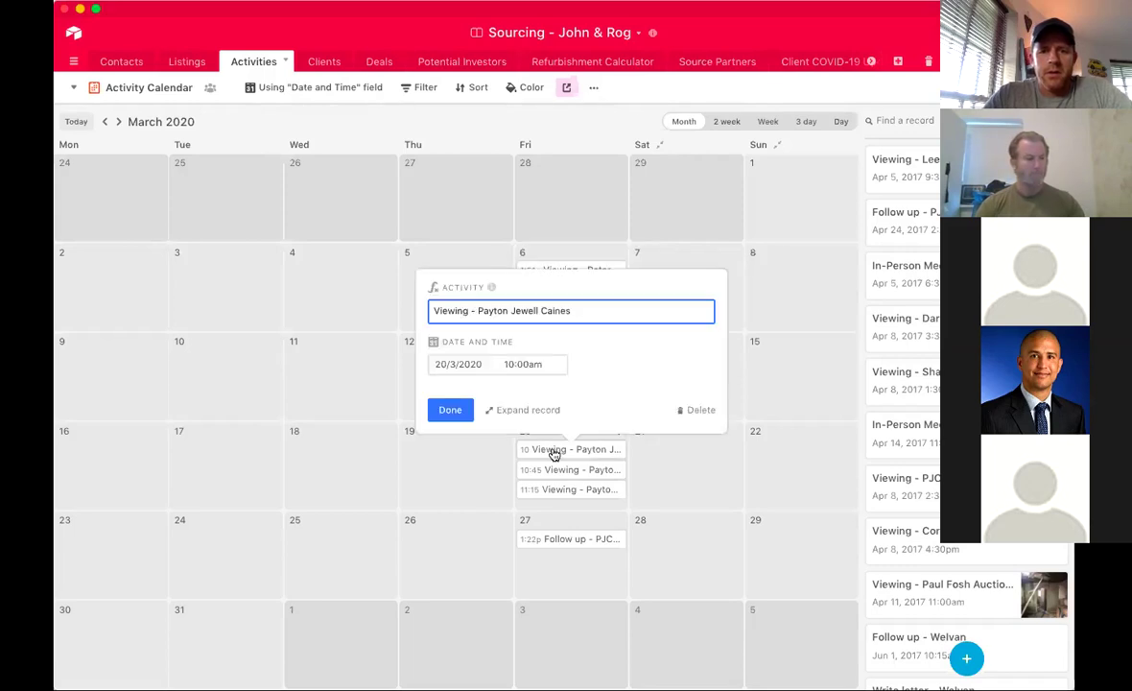
pyautogui.click(515, 411)
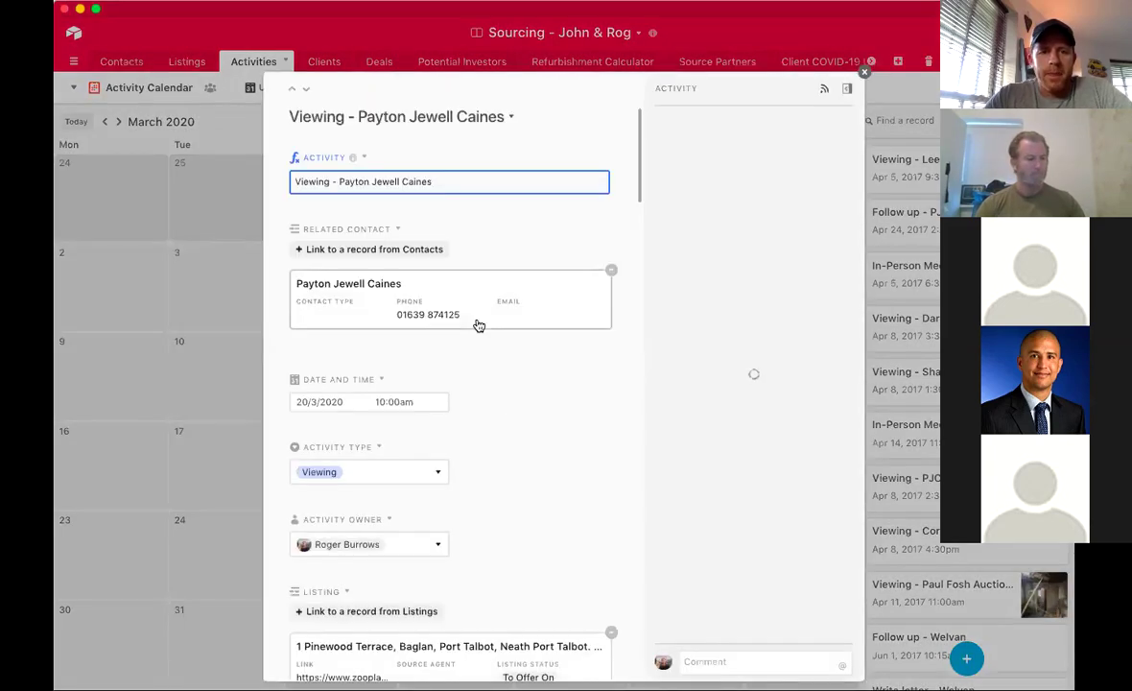
pyautogui.scroll(-3, 479, 324)
pyautogui.scroll(-4, 477, 324)
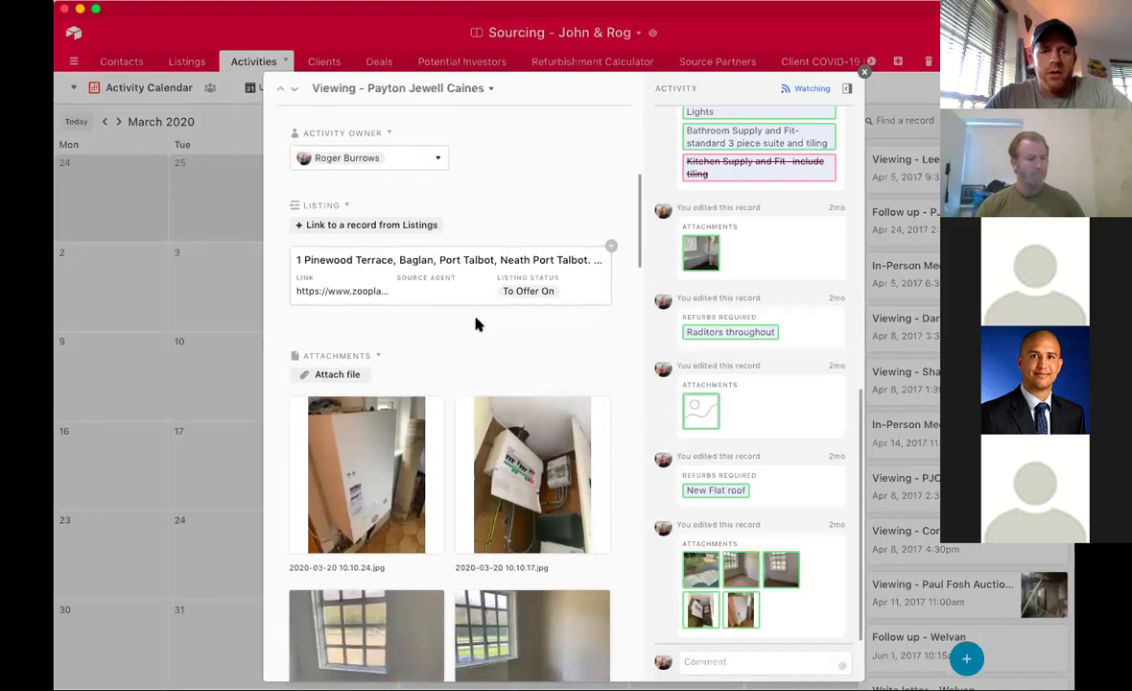
pyautogui.scroll(-10, 435, 329)
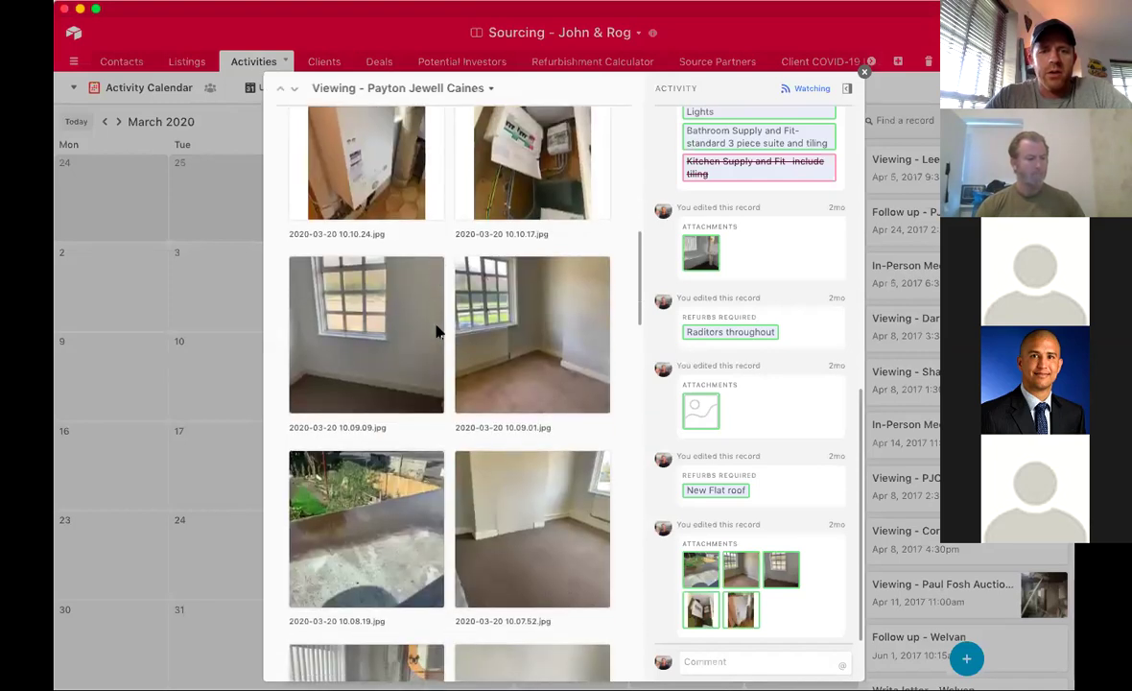
pyautogui.scroll(-10, 434, 331)
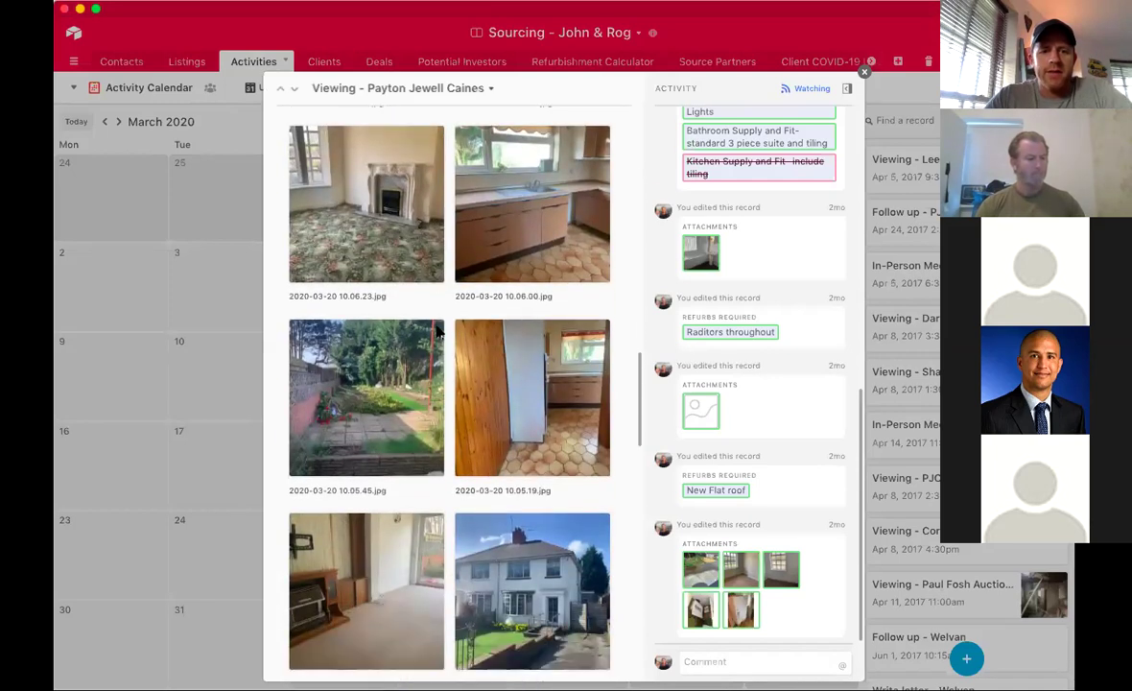
# Review the viewing's required refurb items and the Refurb Costs field, and close the record
pyautogui.scroll(-10, 434, 331)
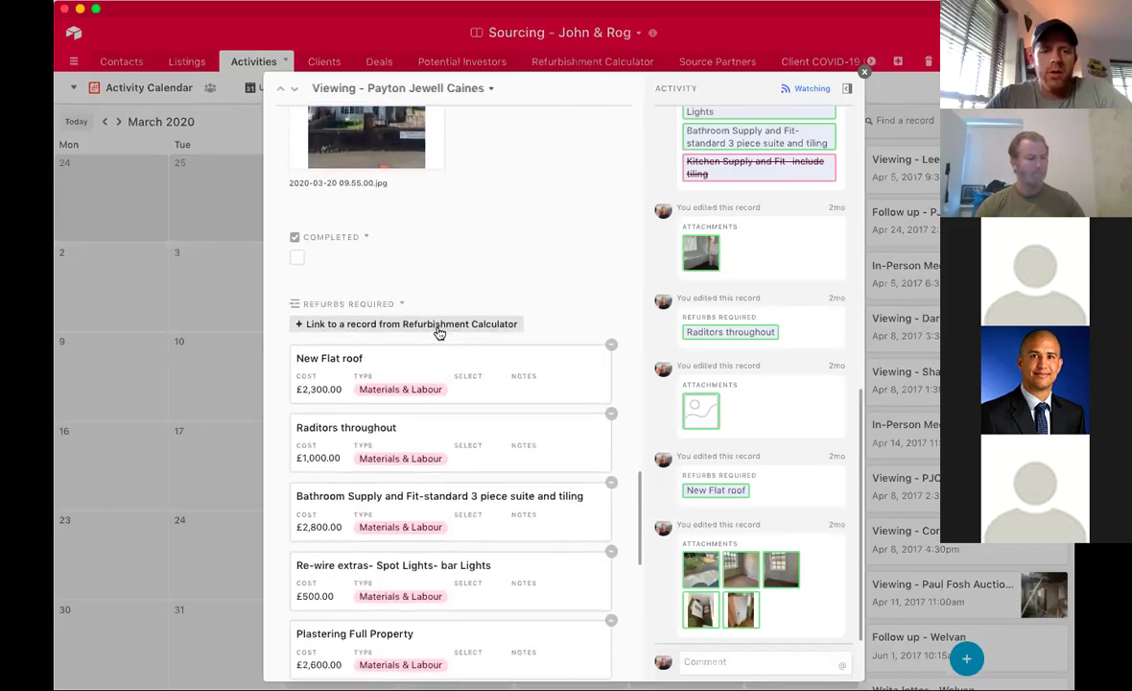
pyautogui.scroll(-10, 430, 310)
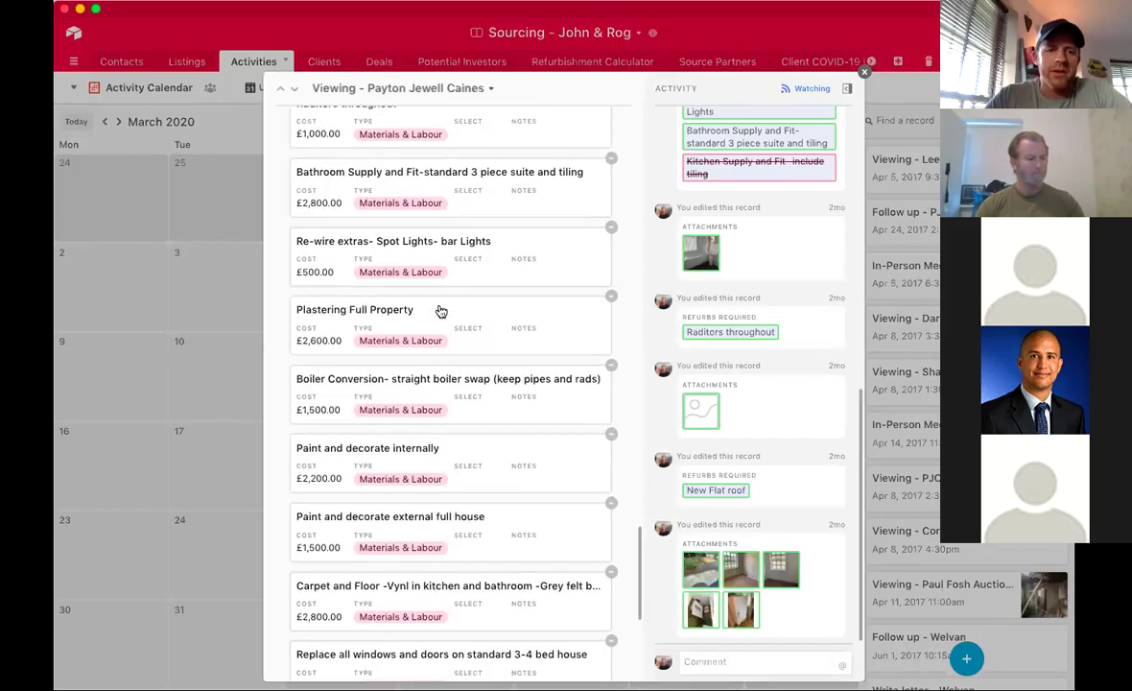
pyautogui.scroll(-3, 440, 311)
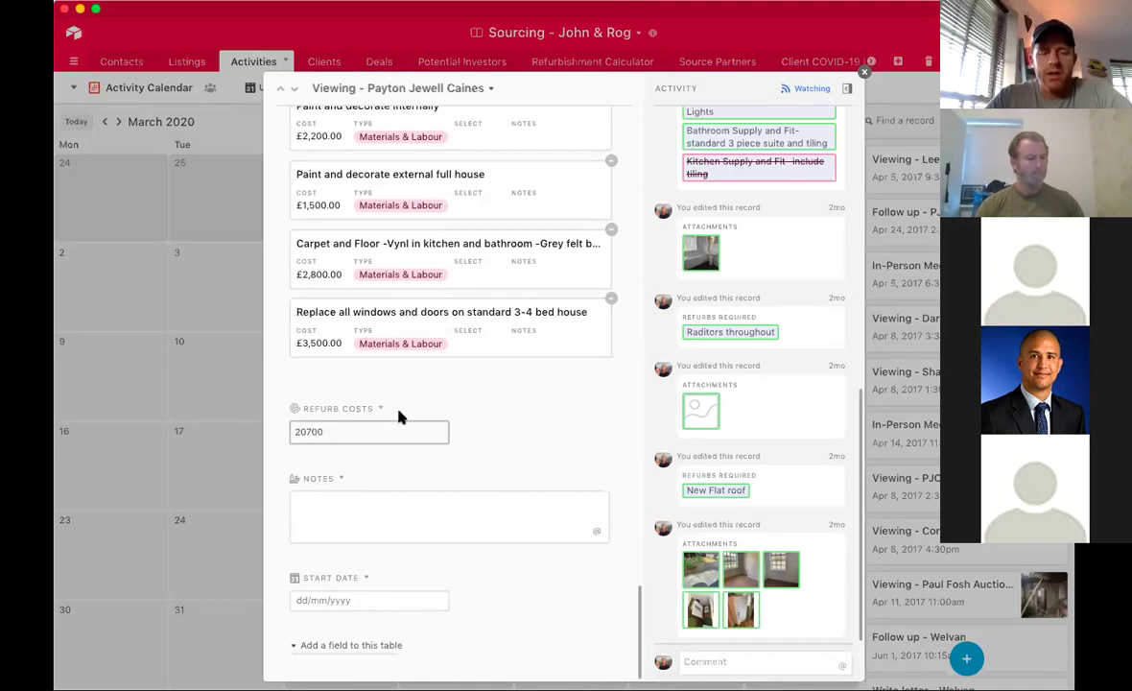
pyautogui.scroll(15, 524, 418)
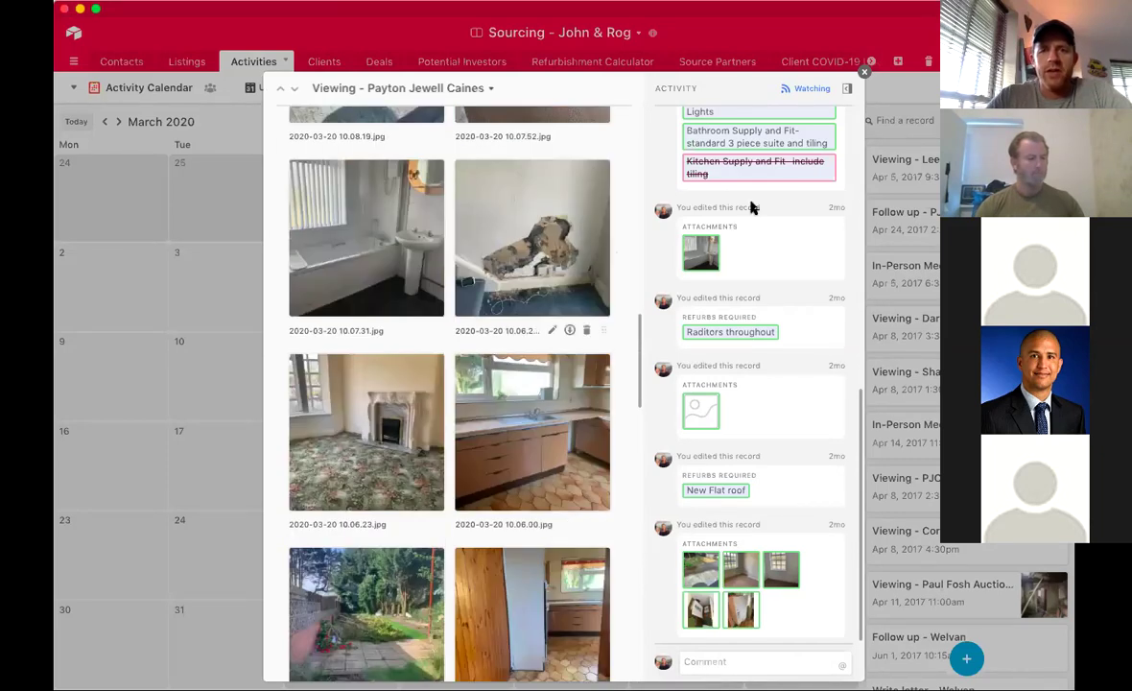
pyautogui.click(862, 74)
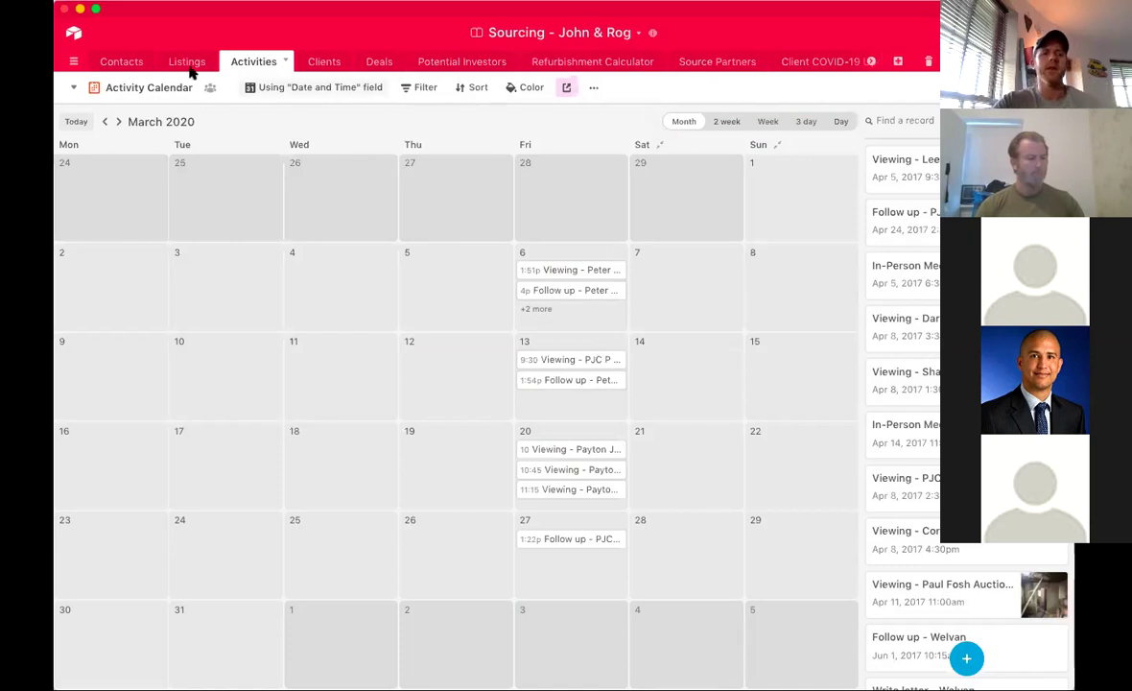
# Return to the bases overview, open the Property Business TEMPLATE base in Shareable Bases, and display its Listings table
pyautogui.click(74, 35)
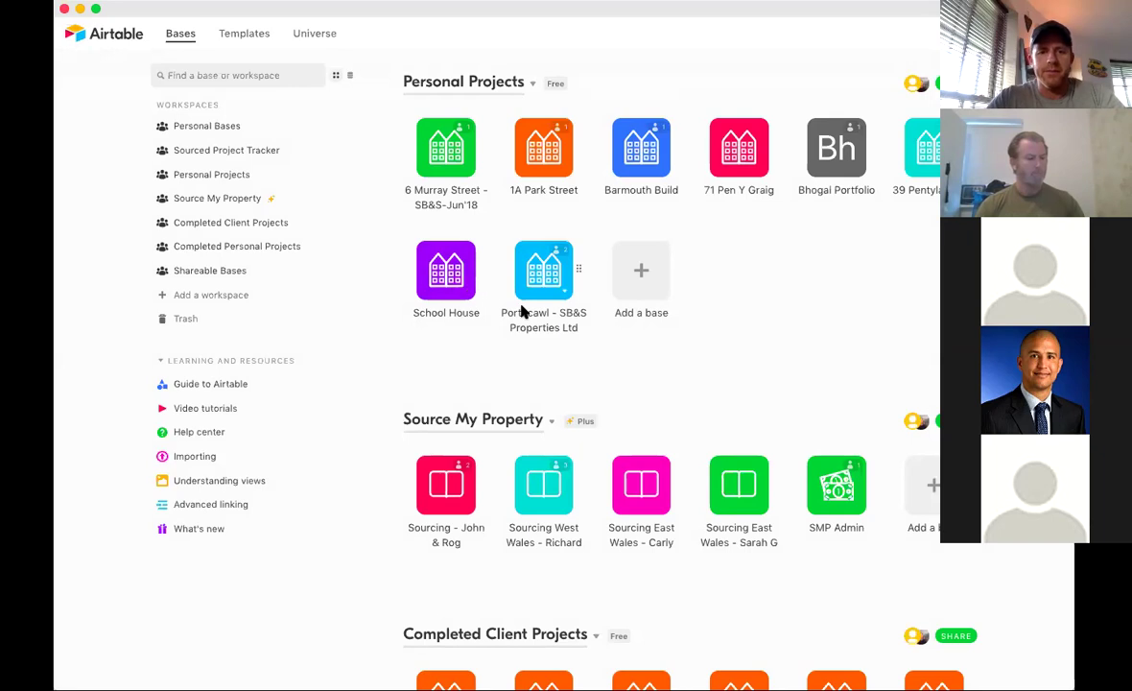
pyautogui.scroll(-15, 526, 312)
pyautogui.scroll(3, 523, 310)
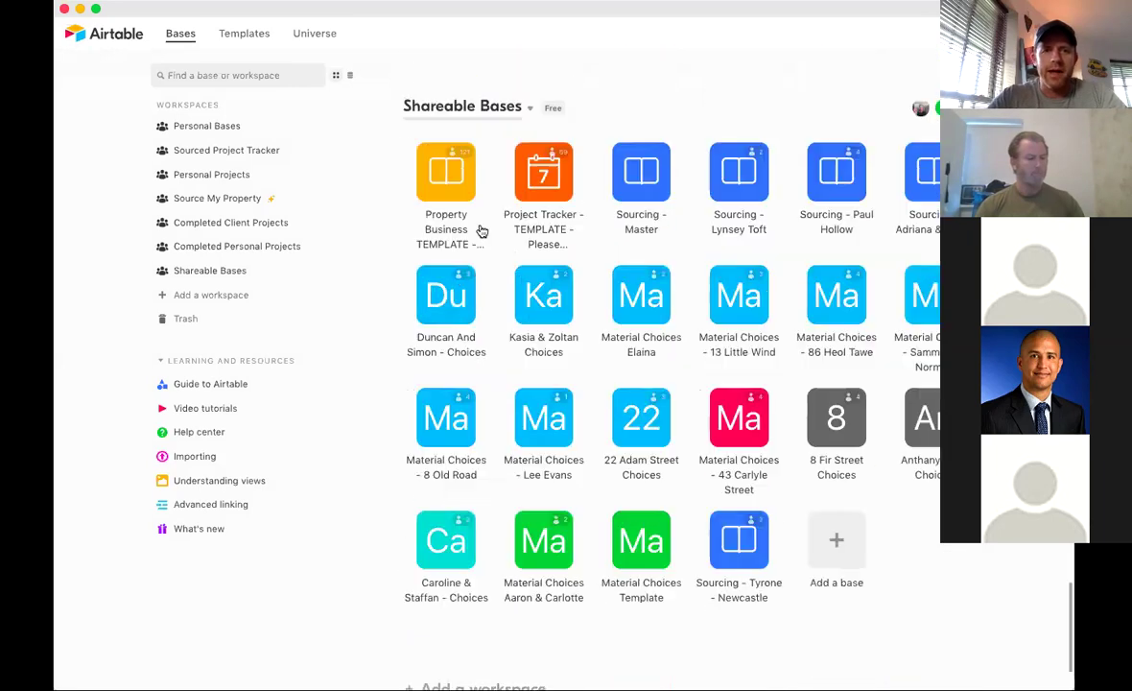
pyautogui.click(447, 191)
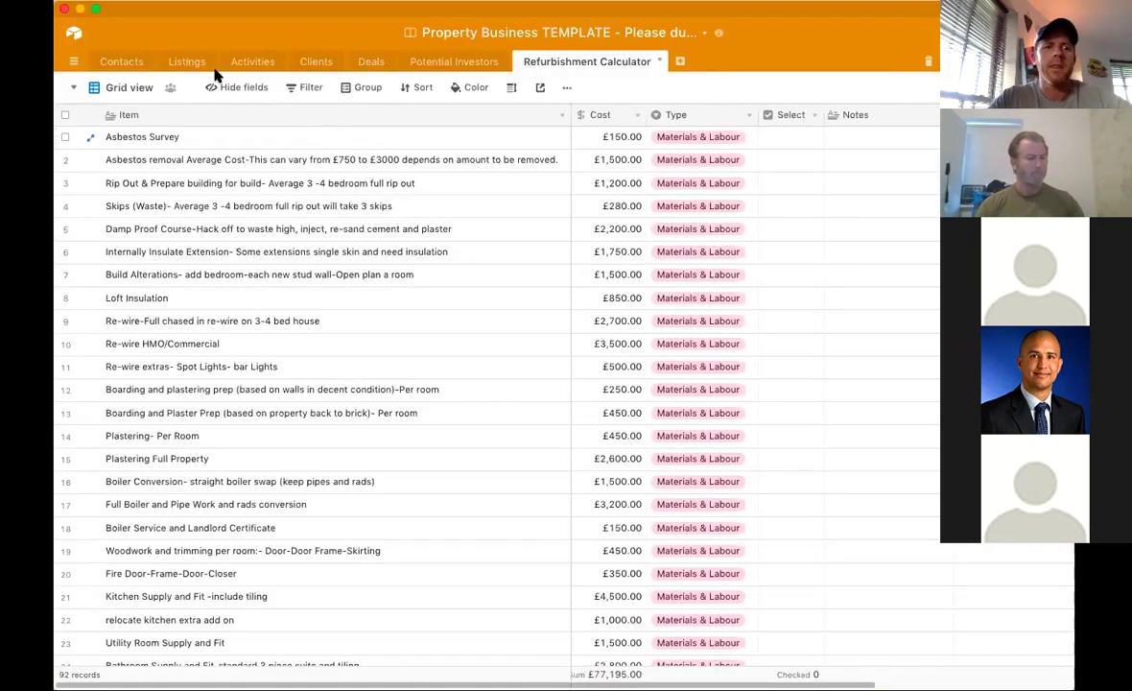
pyautogui.click(131, 64)
pyautogui.click(187, 66)
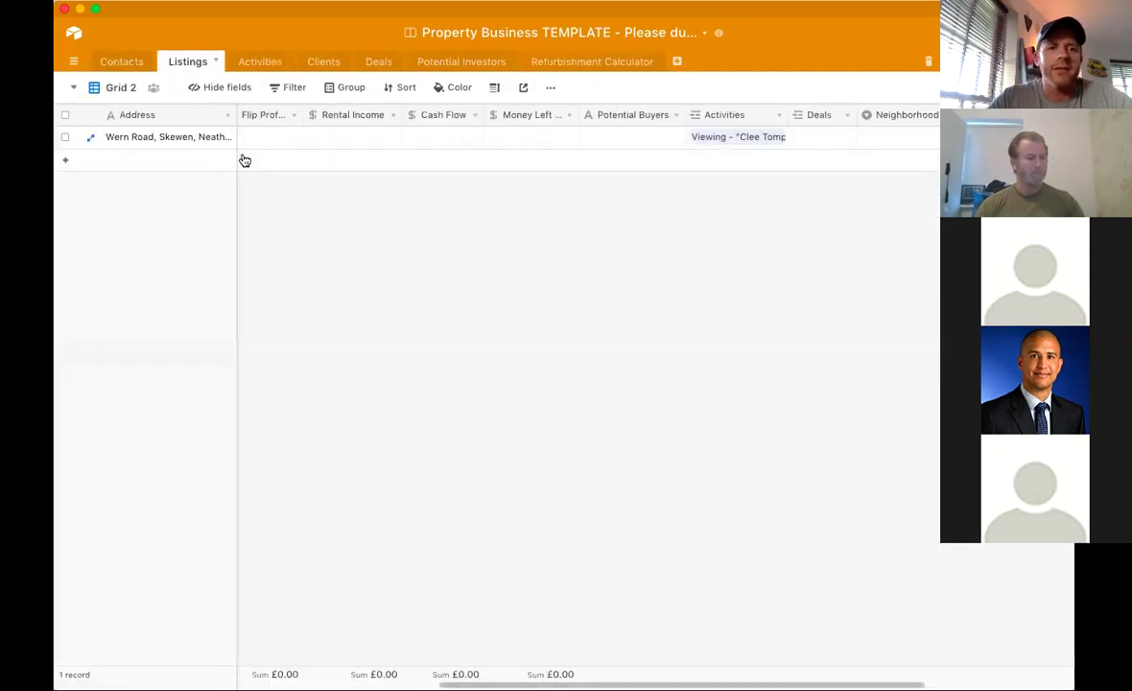
pyautogui.click(329, 144)
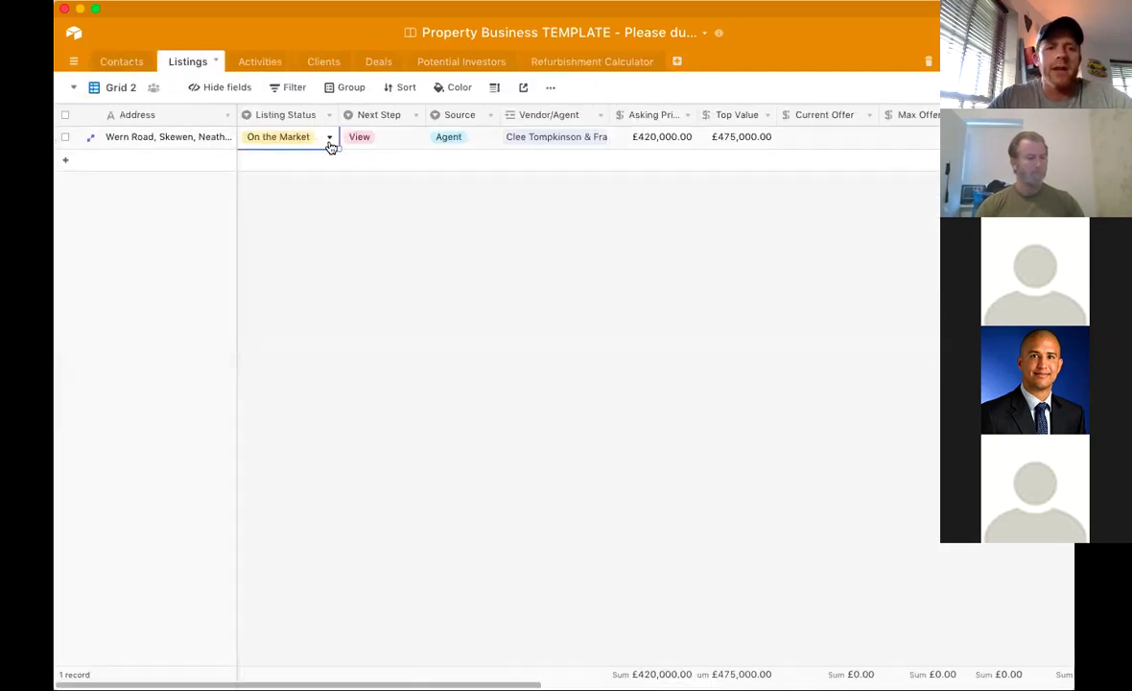
# Set the listing's Next Step to Offer and look over its offer and refurb fields
pyautogui.click(376, 140)
pyautogui.click(416, 138)
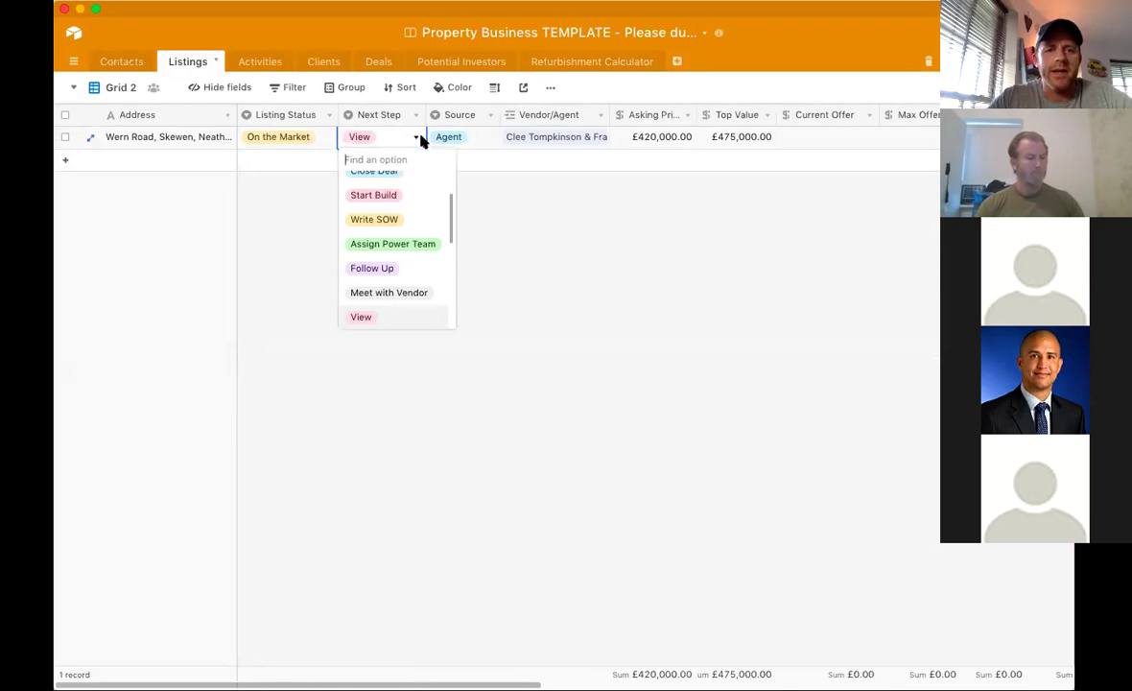
pyautogui.scroll(3, 418, 272)
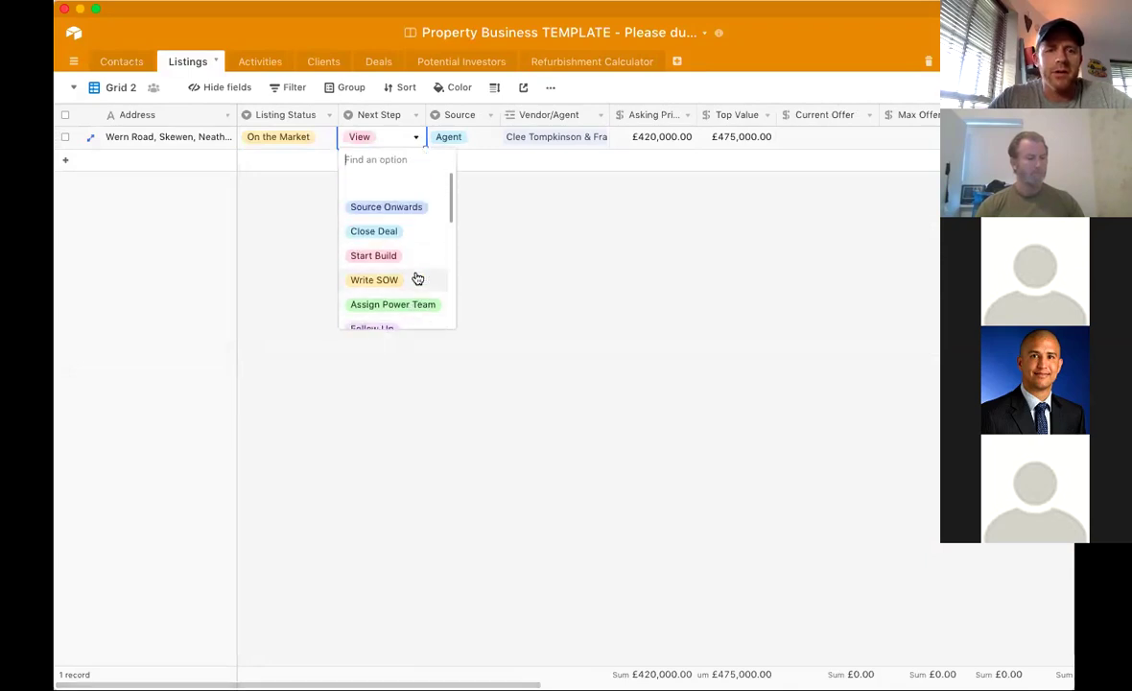
pyautogui.scroll(-4, 417, 278)
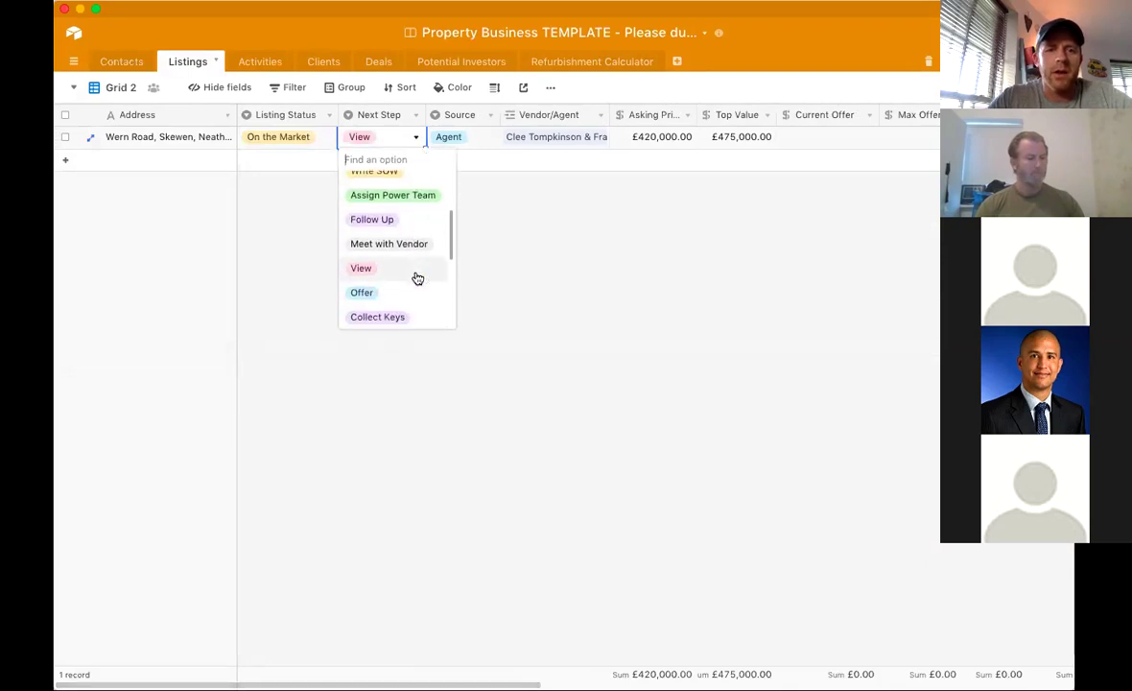
pyautogui.scroll(-1, 418, 278)
pyautogui.click(396, 269)
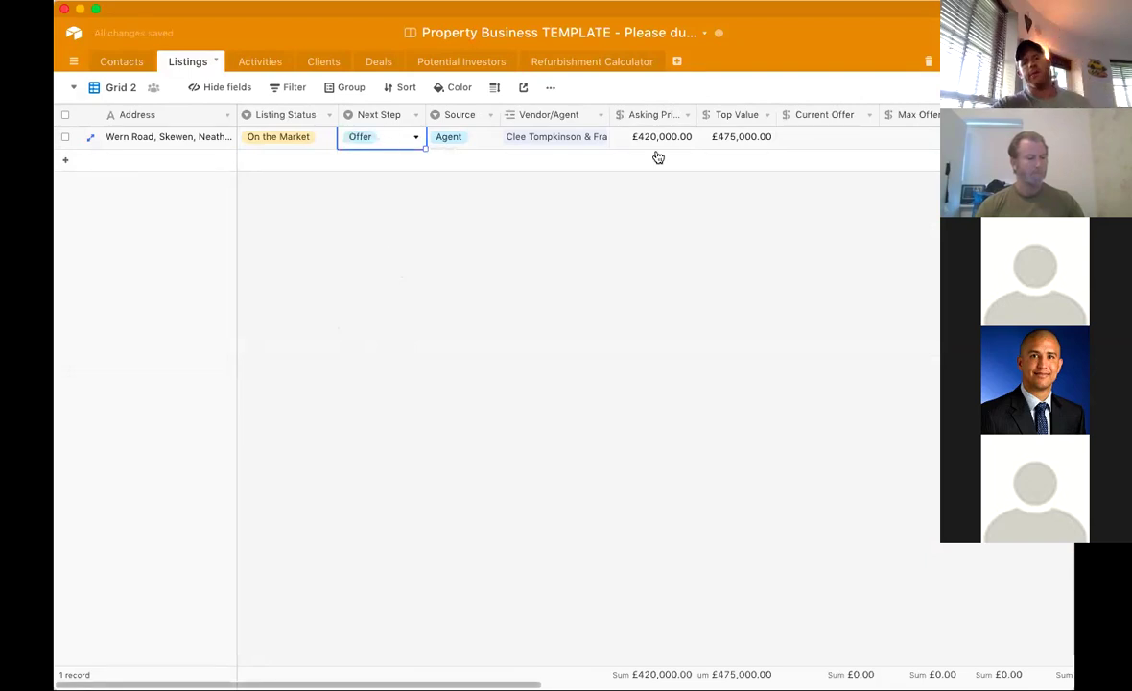
pyautogui.hscroll(5, 652, 153)
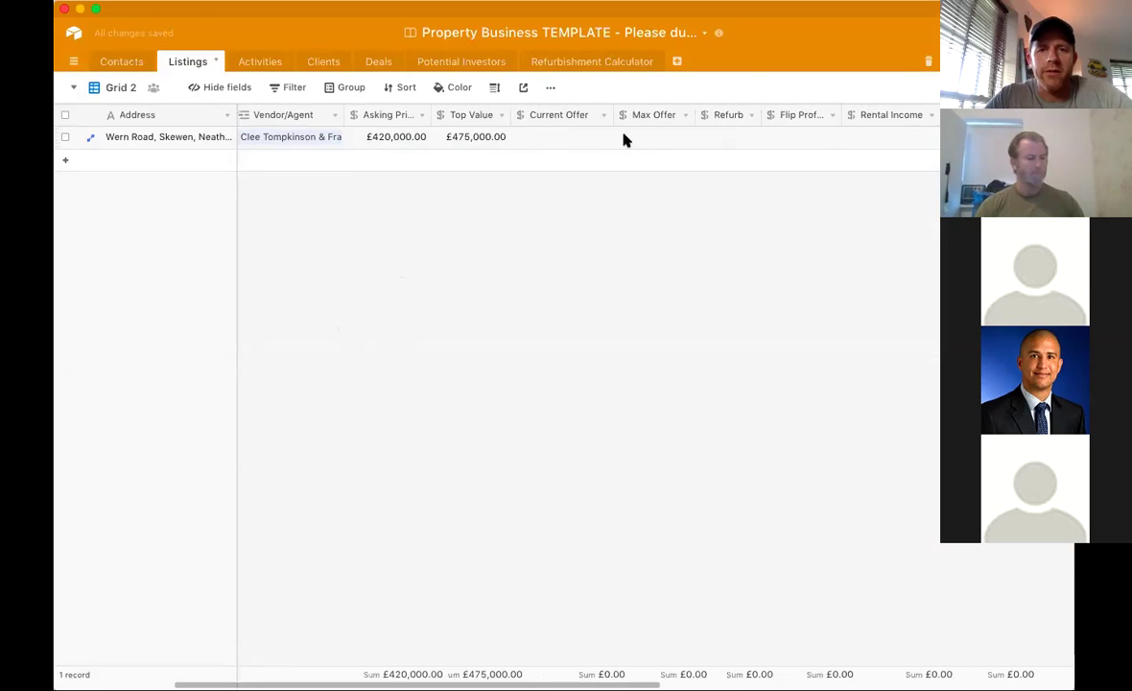
pyautogui.hscroll(-5, 563, 244)
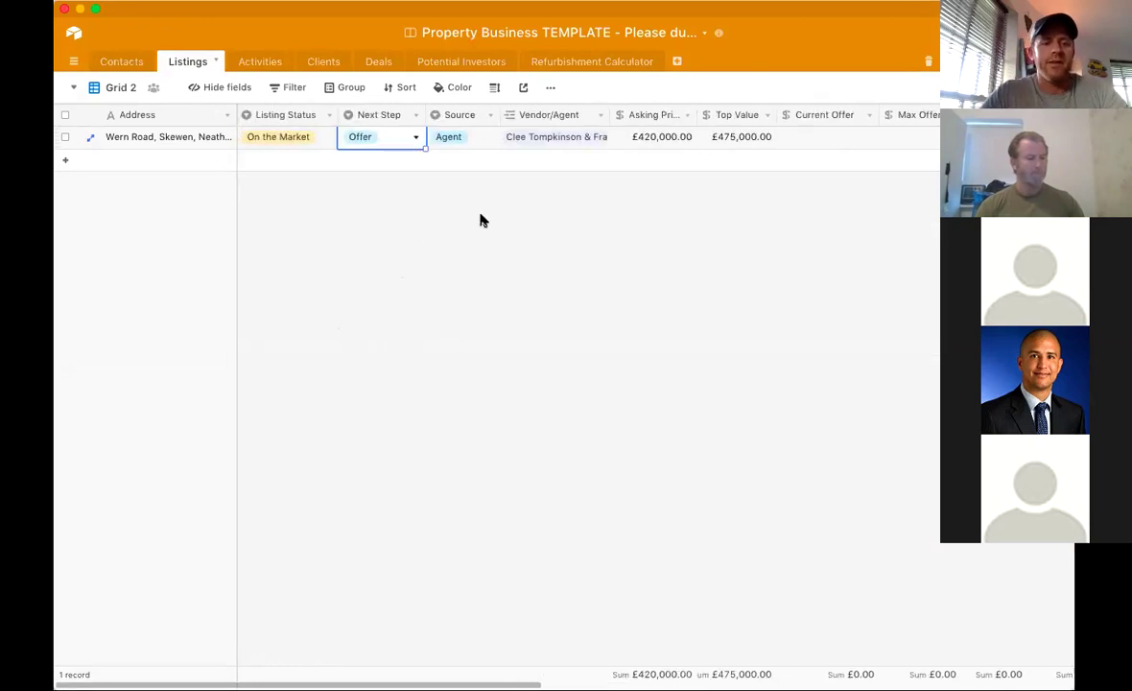
# Set the listing's Next Step to Follow Up
pyautogui.click(419, 142)
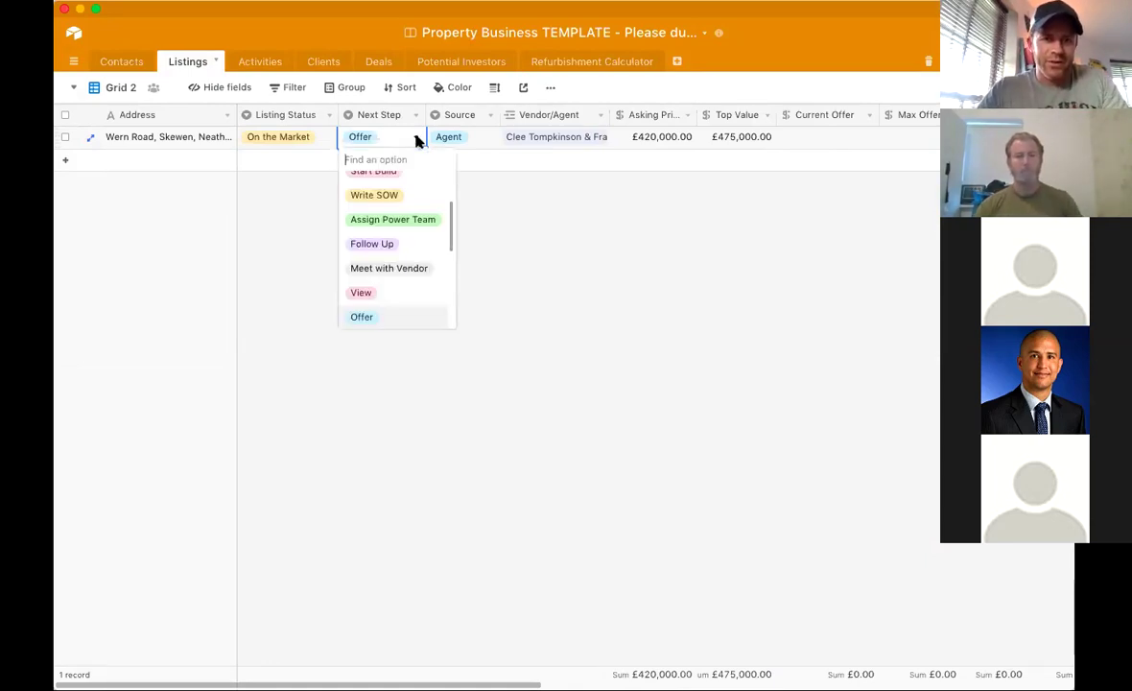
pyautogui.scroll(1, 404, 233)
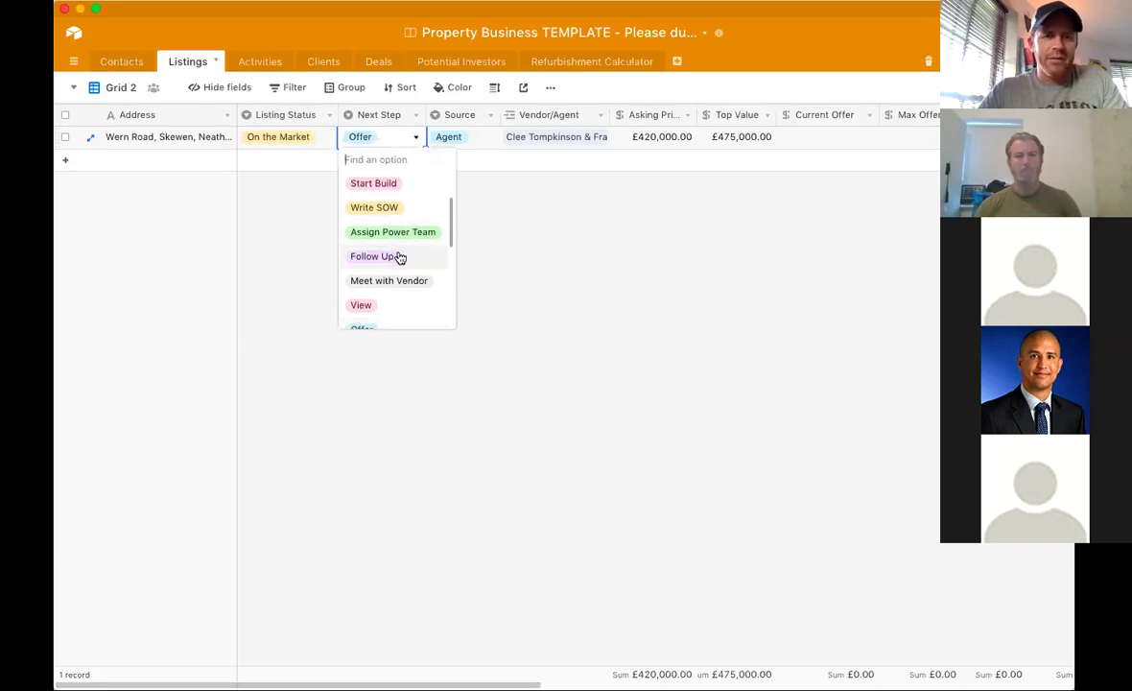
pyautogui.click(398, 256)
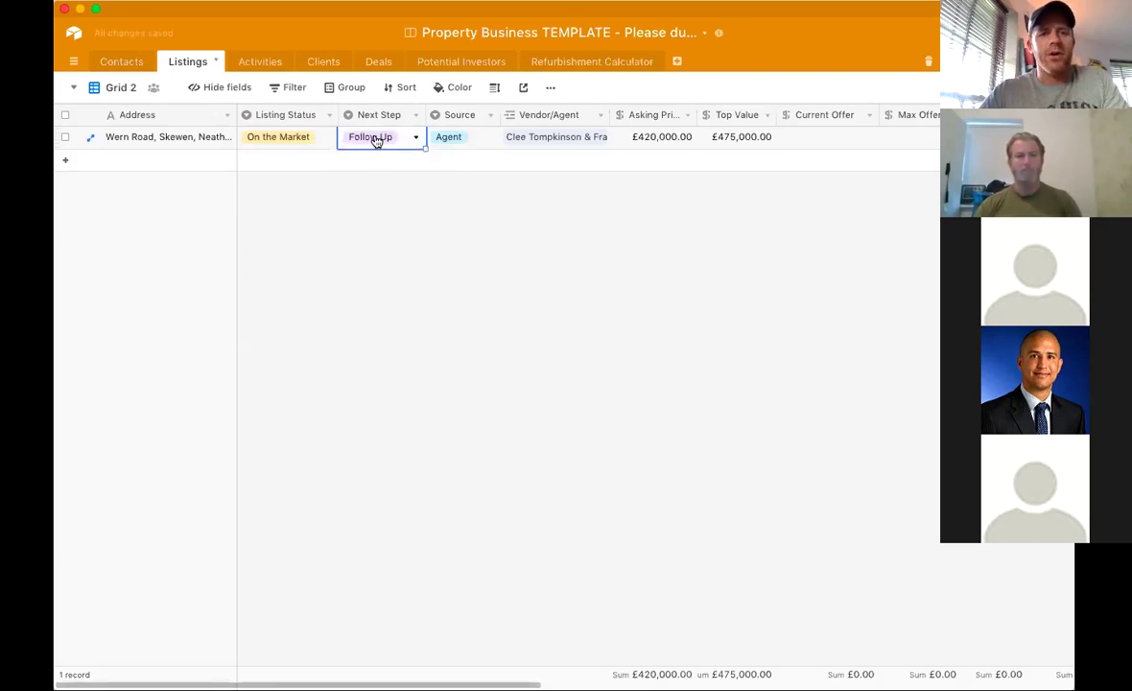
# Add a new record to the listing's Activities field, alongside its existing viewing
pyautogui.hscroll(10, 376, 140)
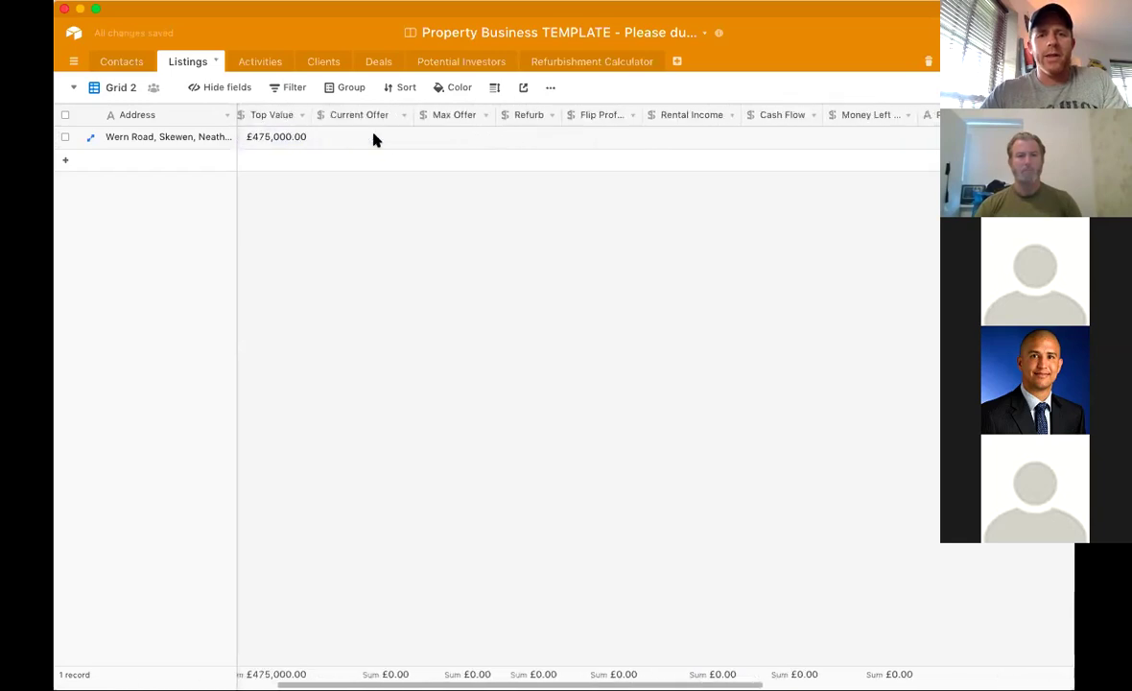
pyautogui.hscroll(4, 375, 140)
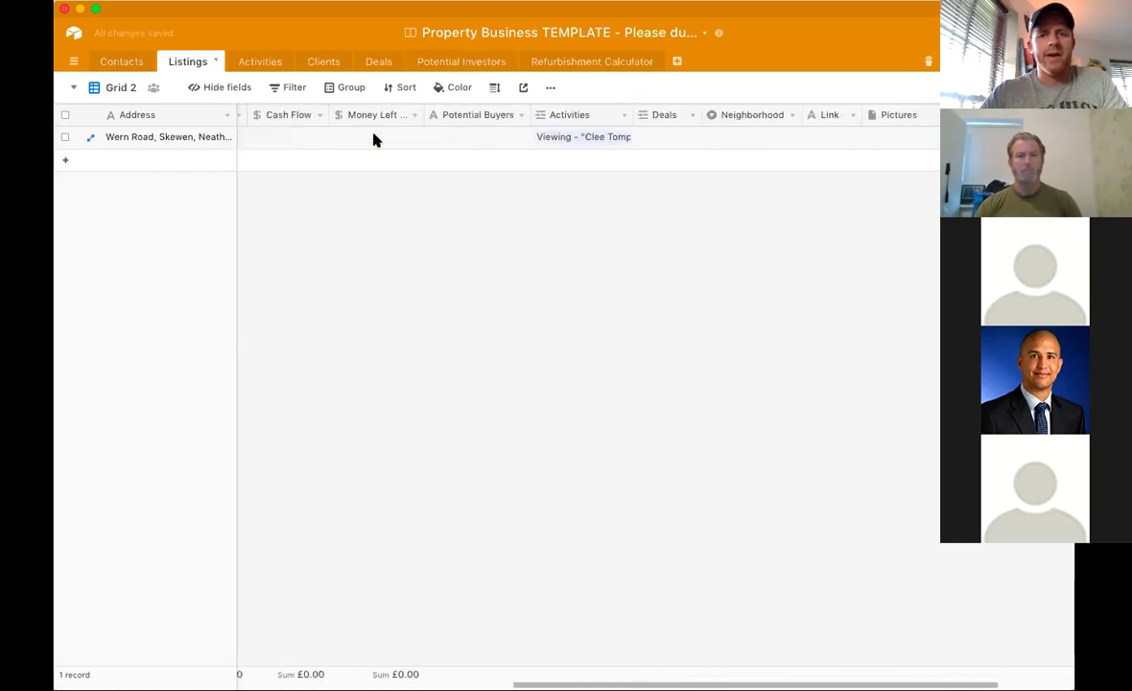
pyautogui.click(536, 137)
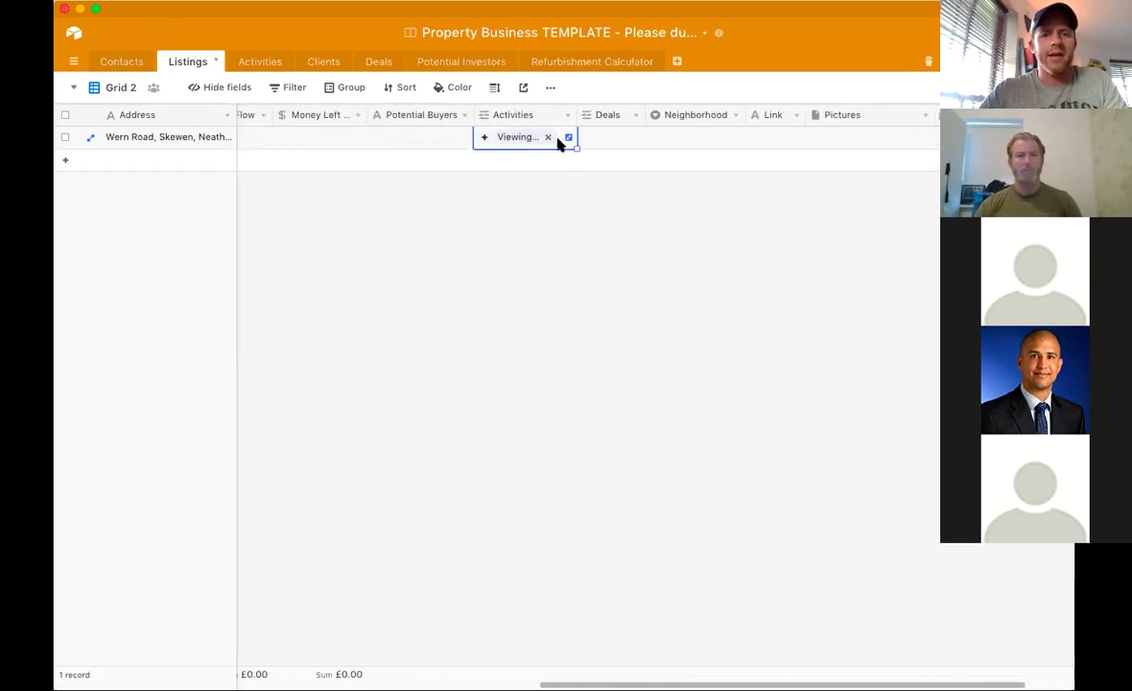
pyautogui.click(485, 138)
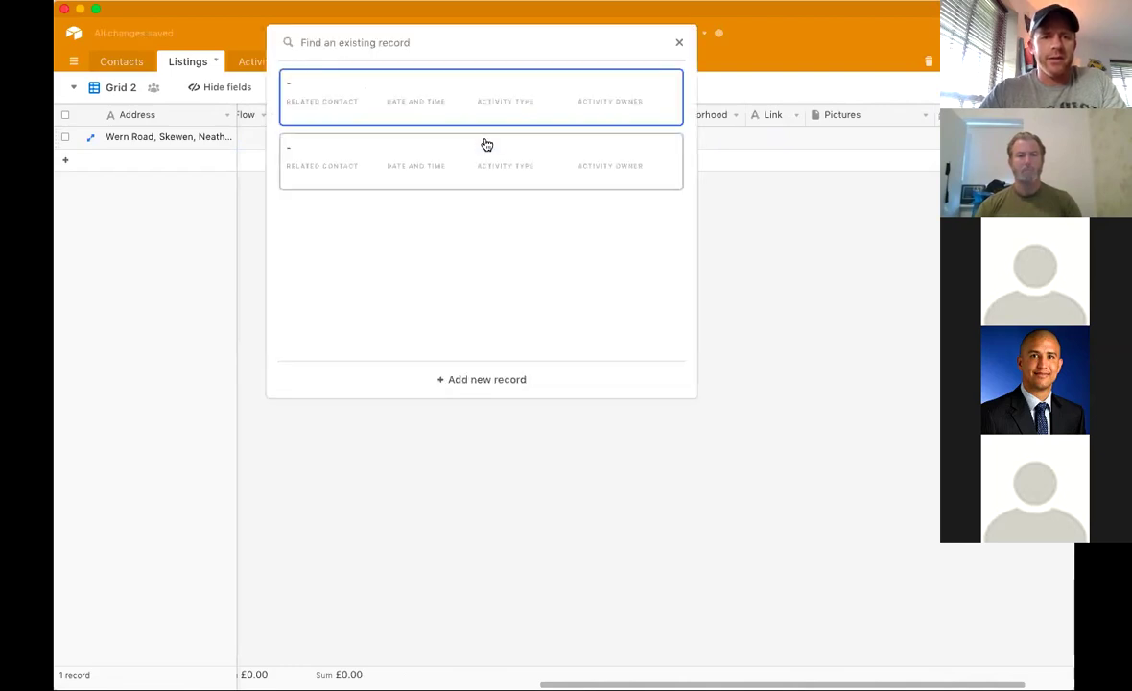
pyautogui.click(476, 379)
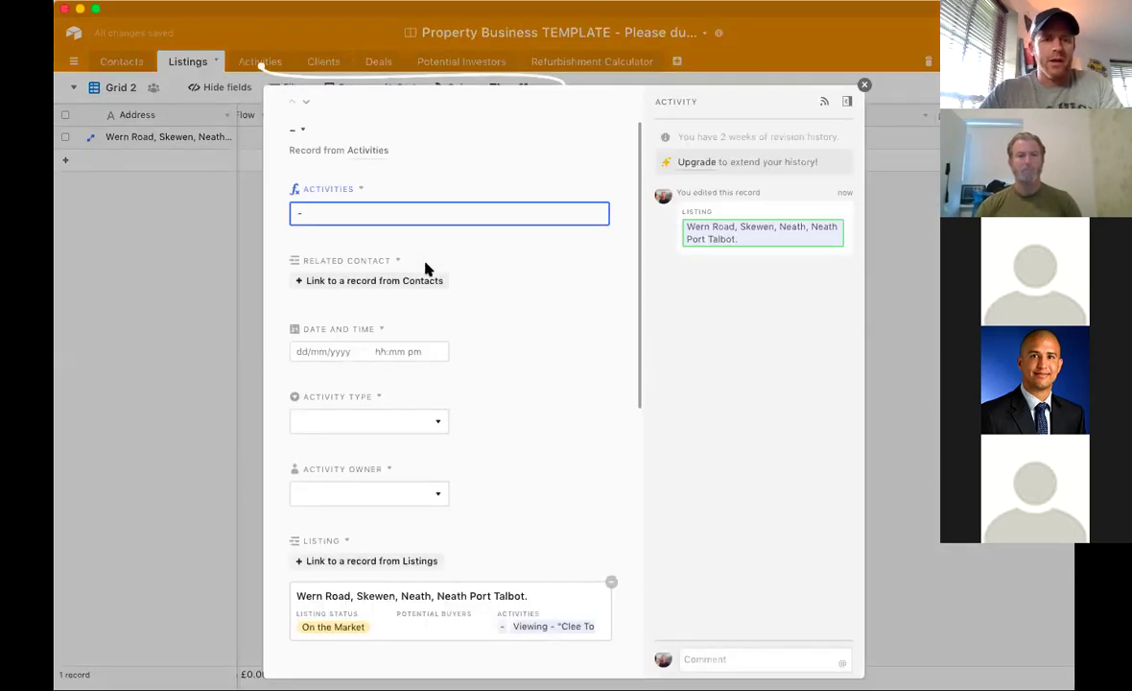
# Link Clee Tompkinson & Francis, Neath as the activity's related contact and set its date to 20/5/2020
pyautogui.click(372, 280)
pyautogui.click(359, 158)
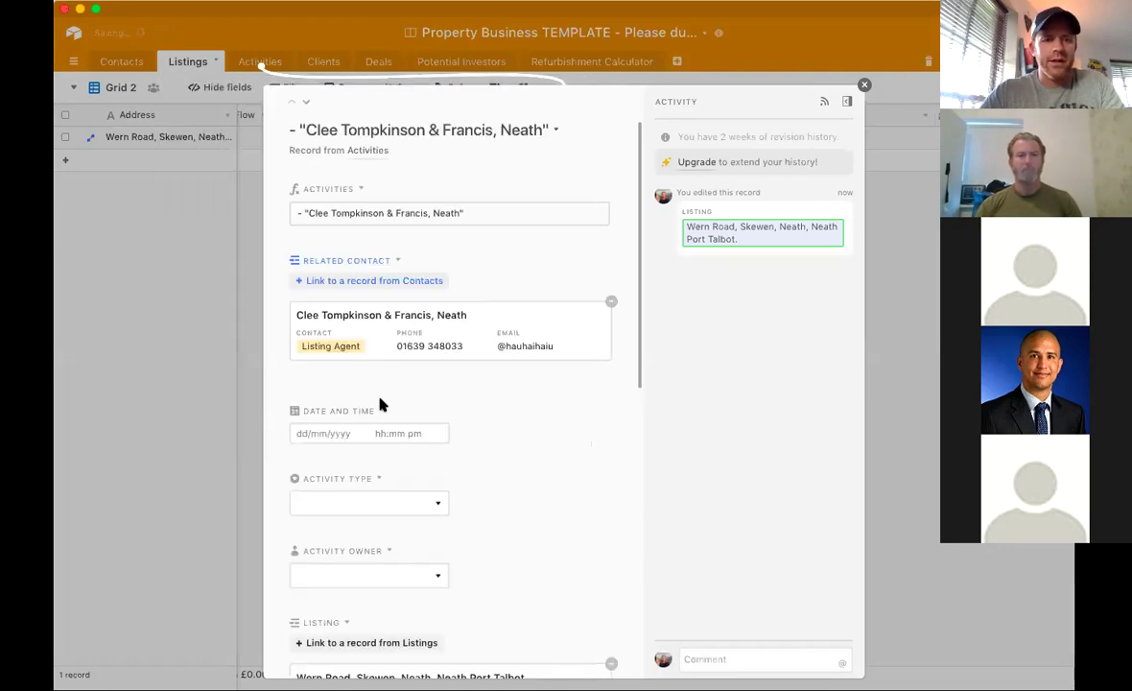
pyautogui.click(343, 433)
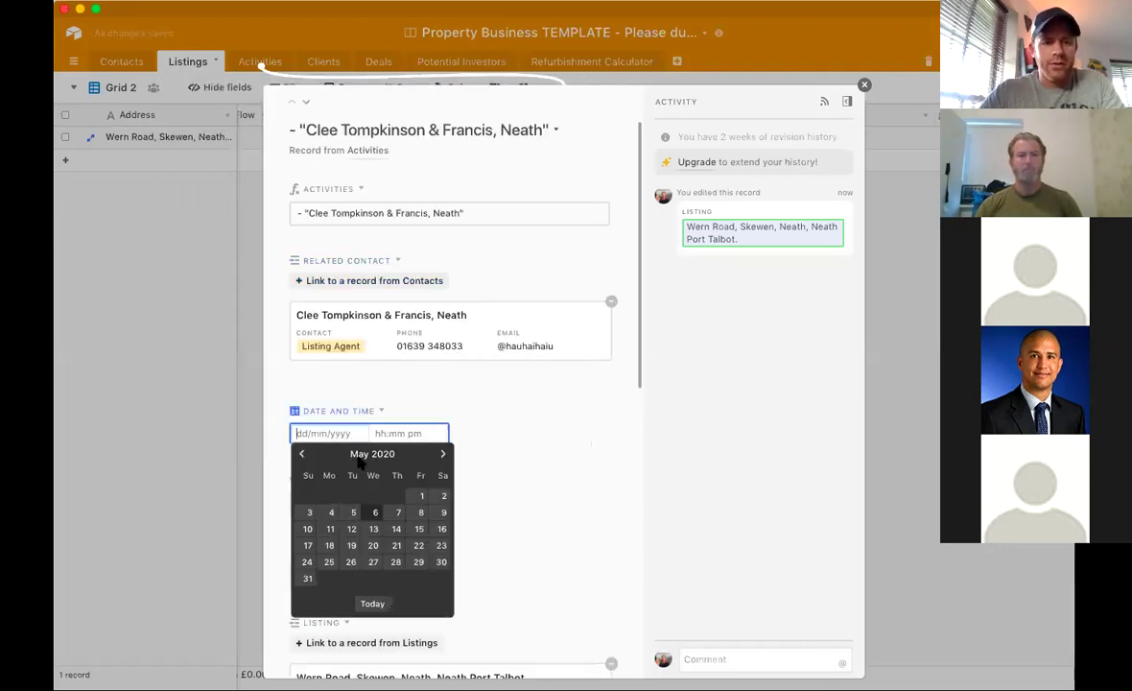
pyautogui.click(373, 547)
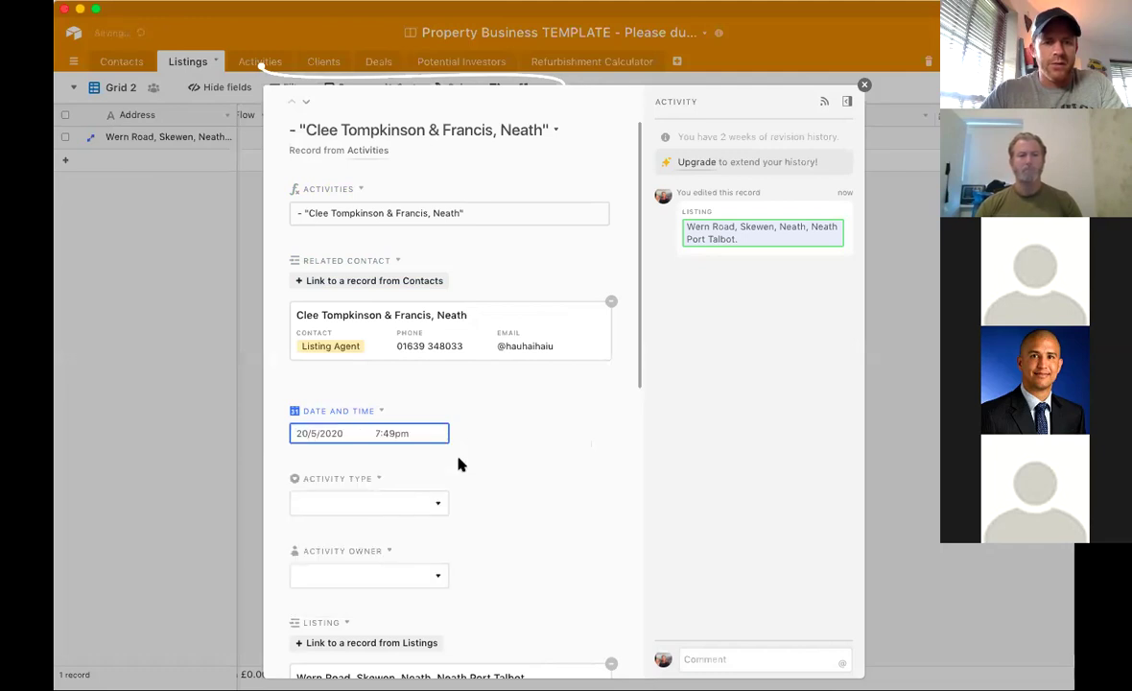
# Set the new activity's Activity Type to Follow up
pyautogui.scroll(-1, 459, 462)
pyautogui.click(435, 459)
pyautogui.scroll(-3, 479, 440)
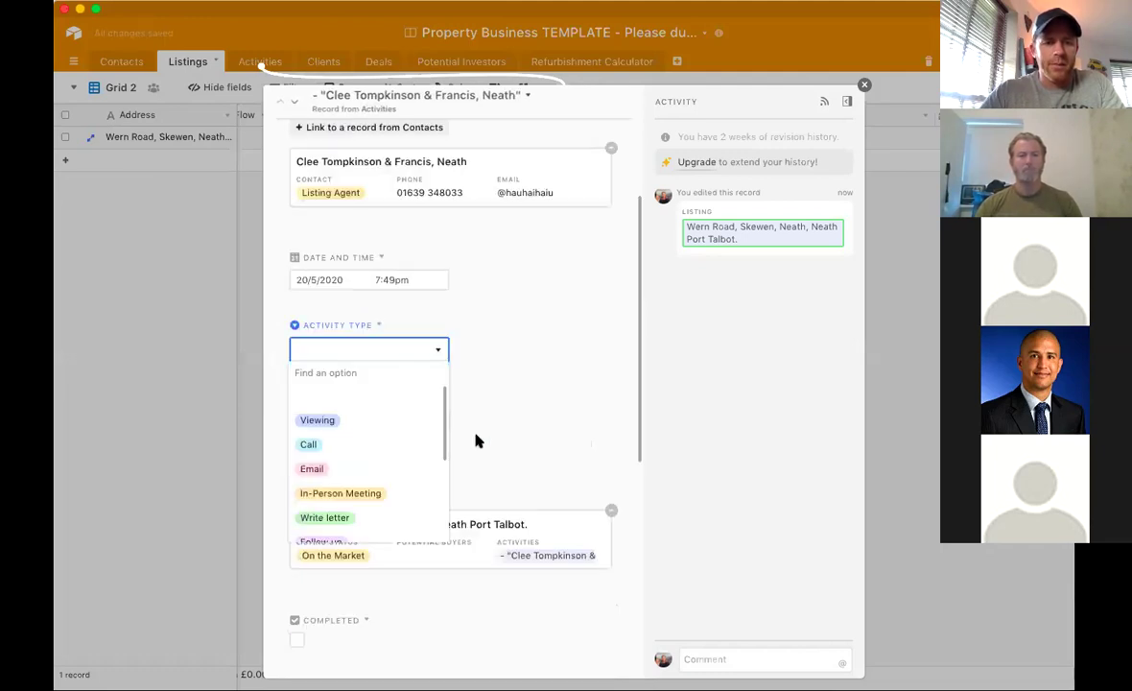
pyautogui.scroll(-2, 424, 404)
pyautogui.click(415, 425)
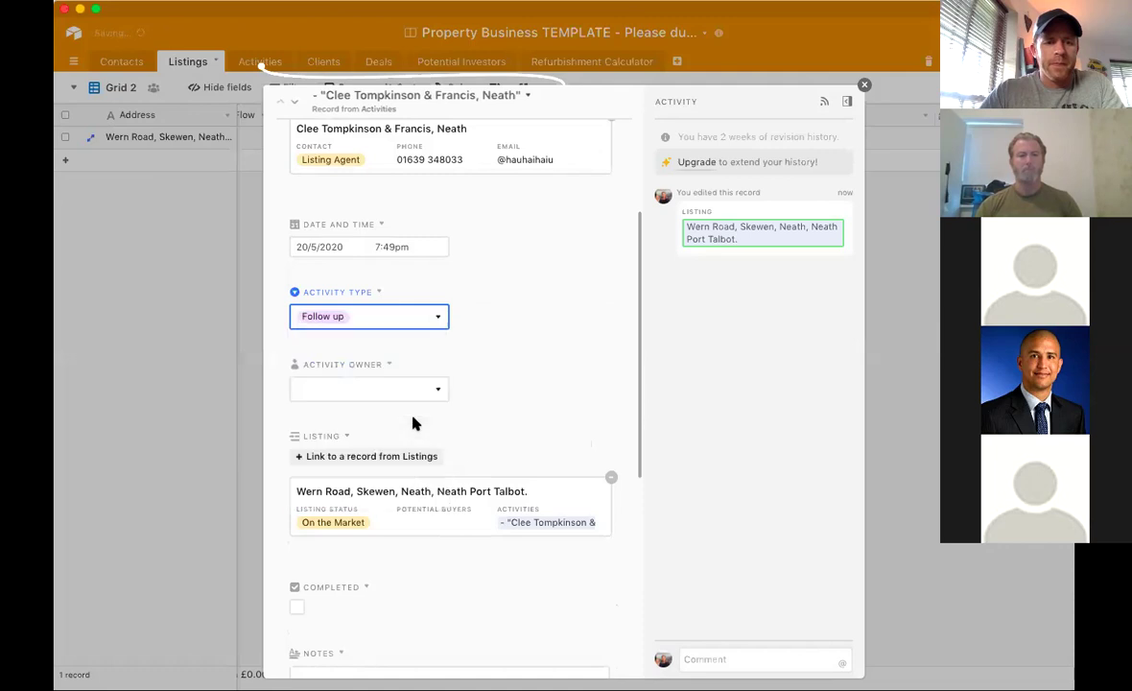
# Choose a collaborator as the follow-up's Activity Owner and close the activity record
pyautogui.scroll(-1, 498, 374)
pyautogui.click(437, 362)
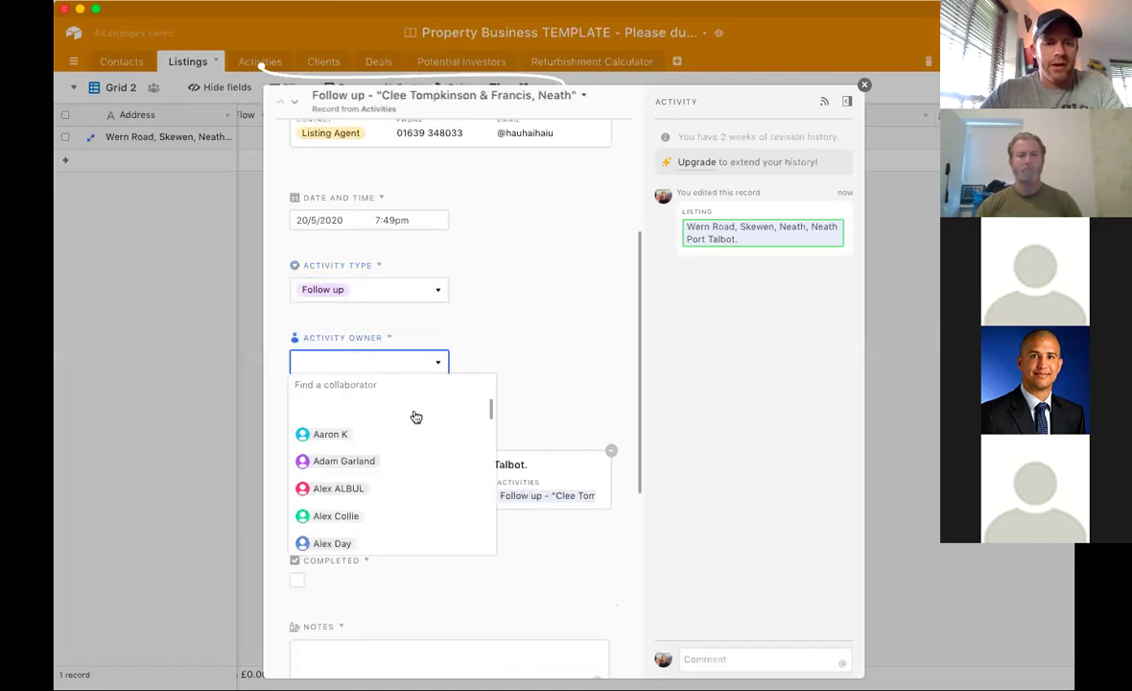
pyautogui.click(395, 462)
pyautogui.scroll(-5, 503, 334)
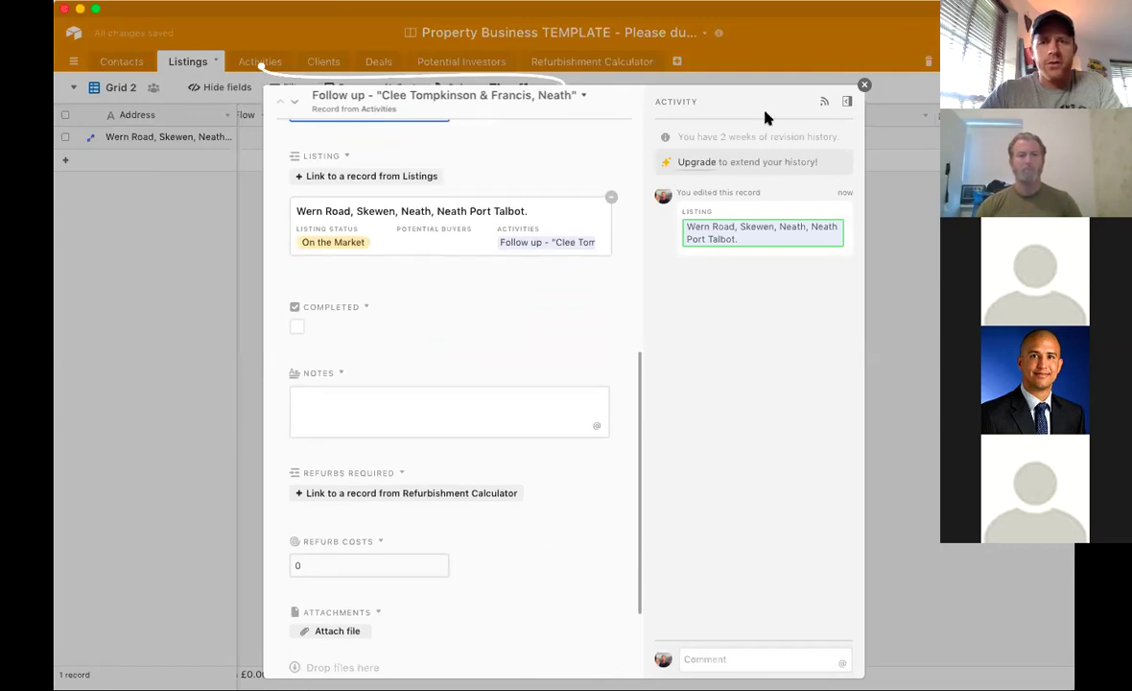
pyautogui.click(863, 85)
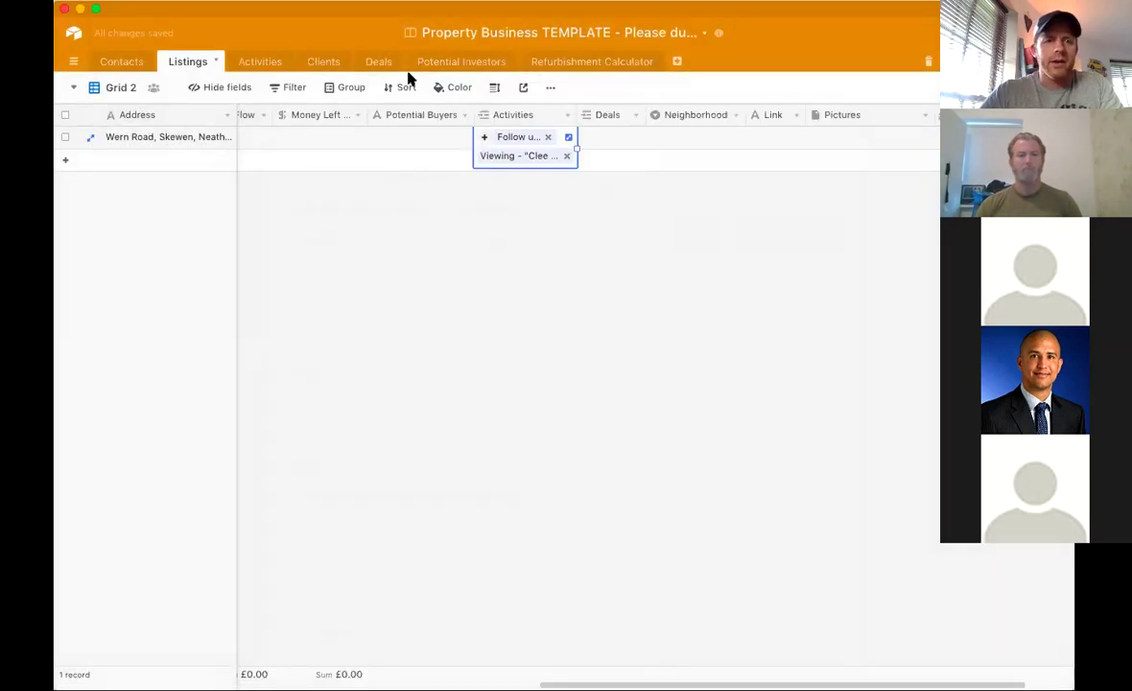
# Check the viewing and the follow-up on the Activities calendar, and return to the Listings table
pyautogui.click(268, 64)
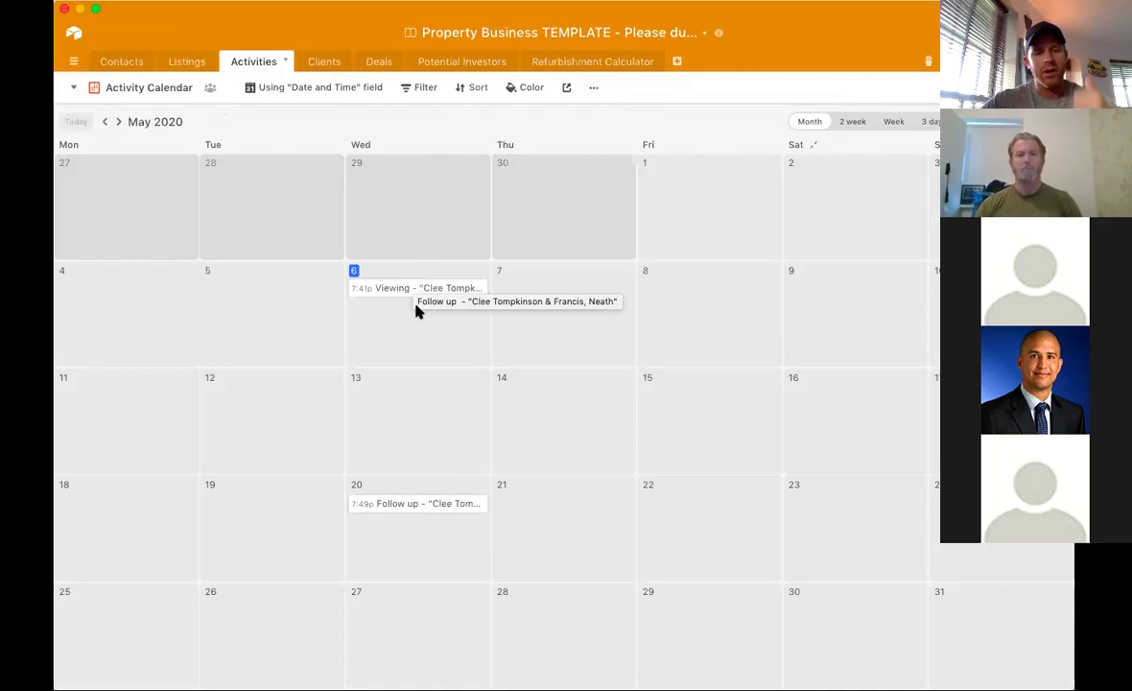
pyautogui.doubleClick(196, 68)
pyautogui.hscroll(-10, 297, 148)
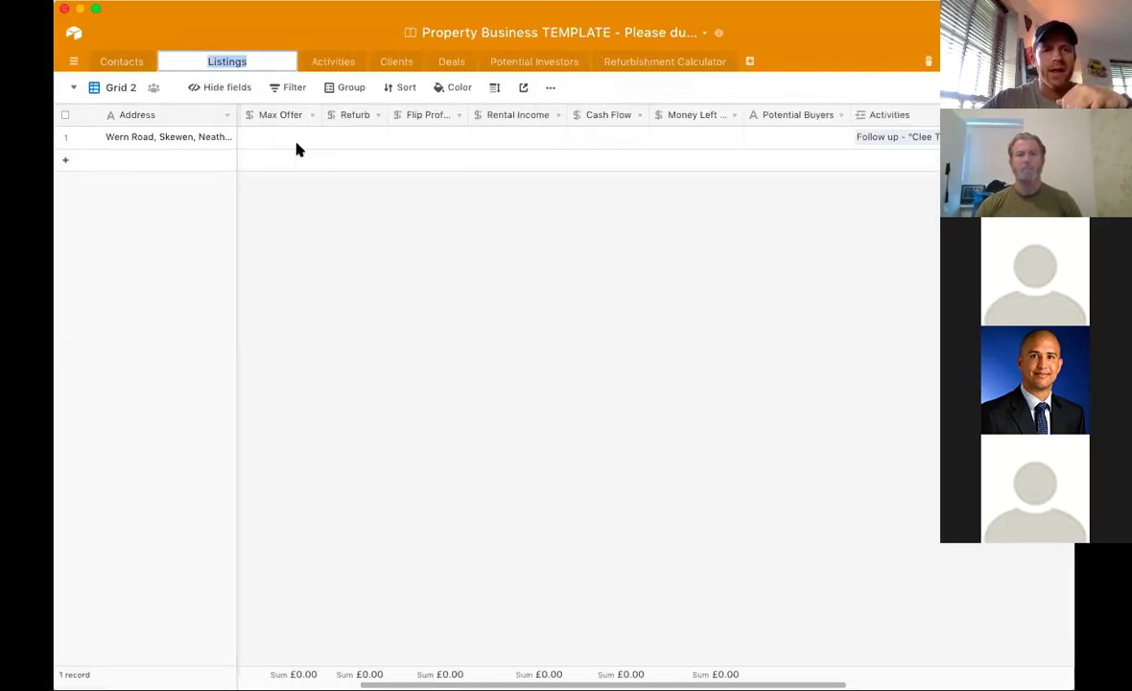
pyautogui.click(377, 138)
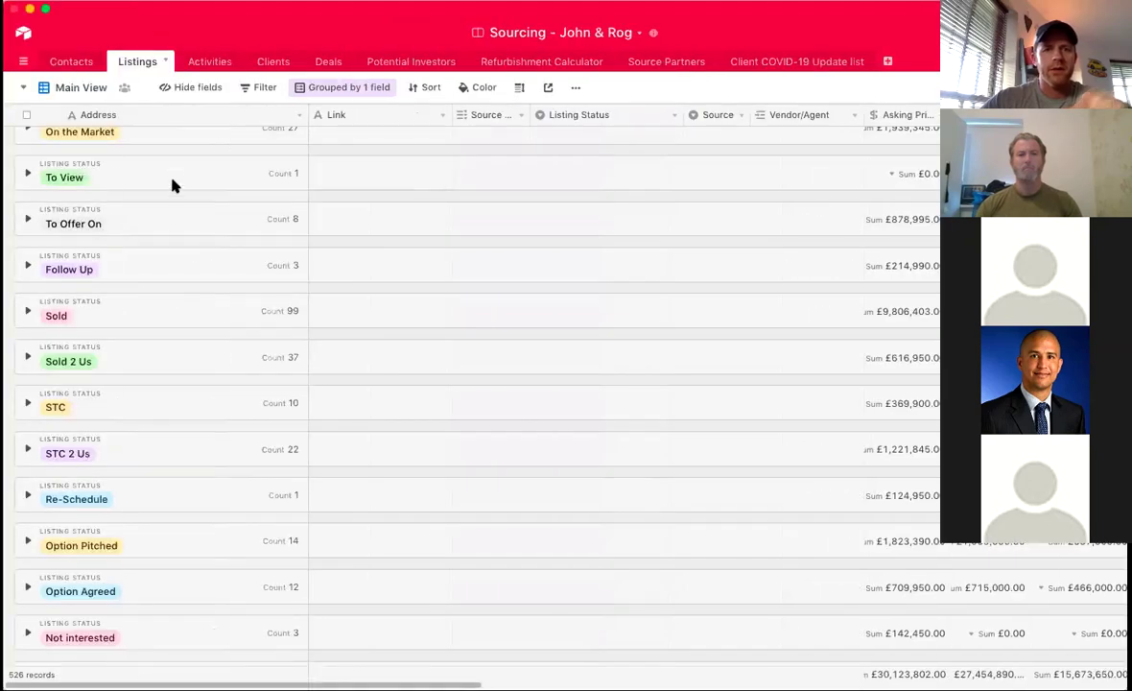
# In the live Sourcing base's Listings table, expand the On the Market group, look through its records, and collapse it
pyautogui.scroll(2, 196, 244)
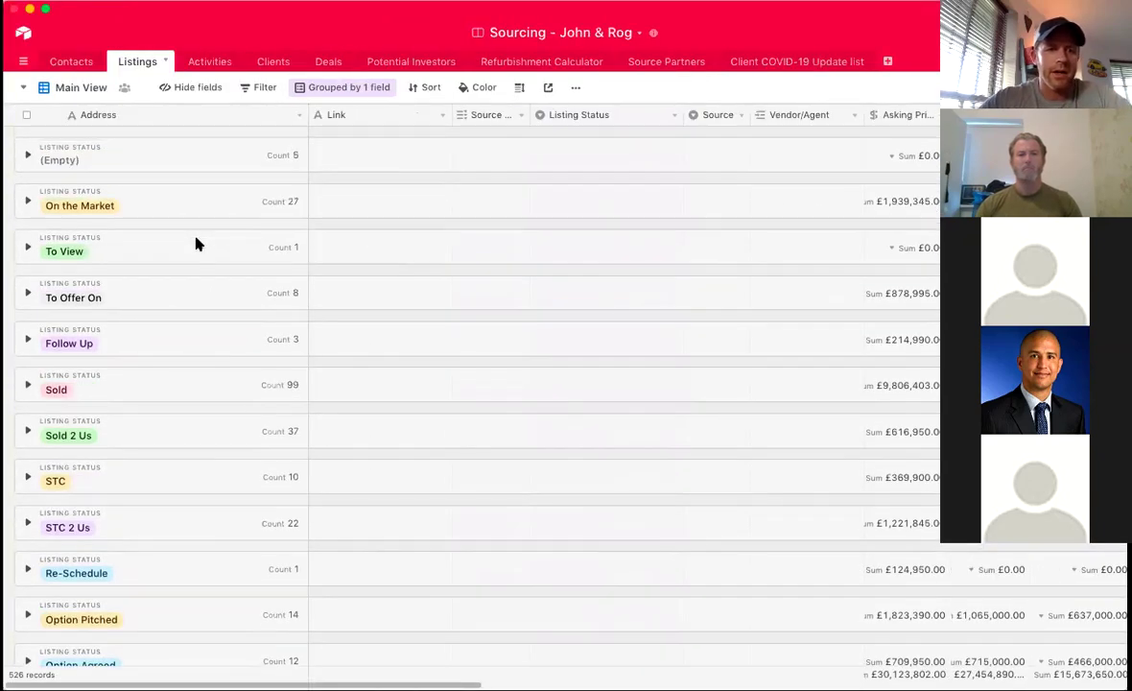
pyautogui.click(29, 204)
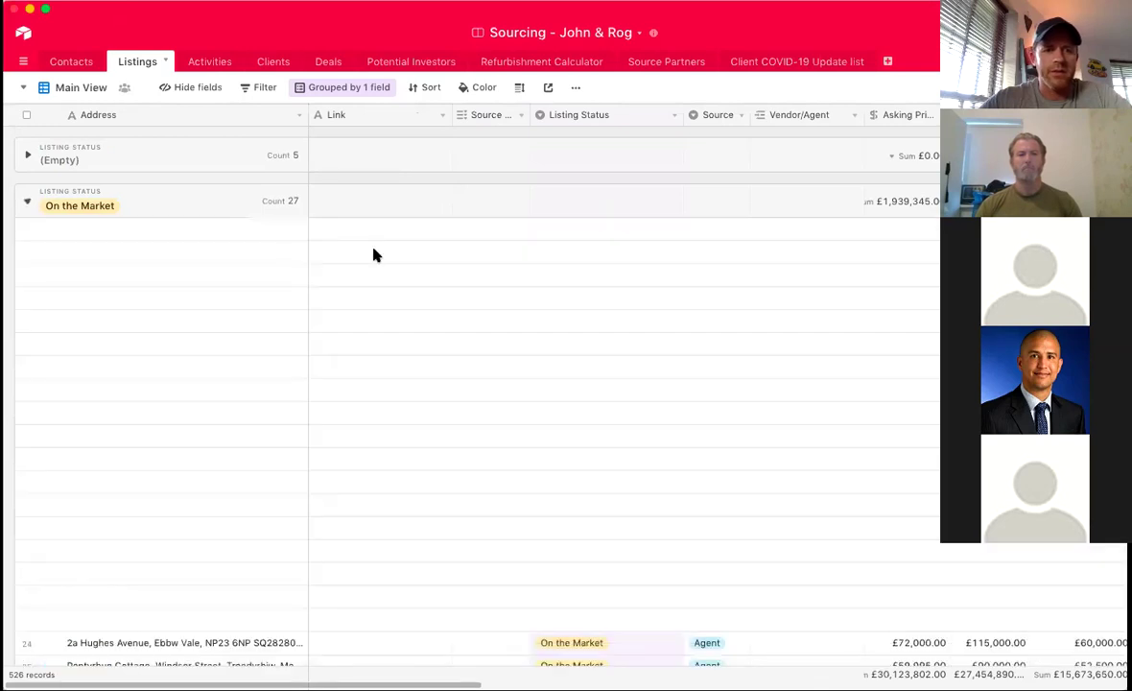
pyautogui.scroll(-5, 81, 219)
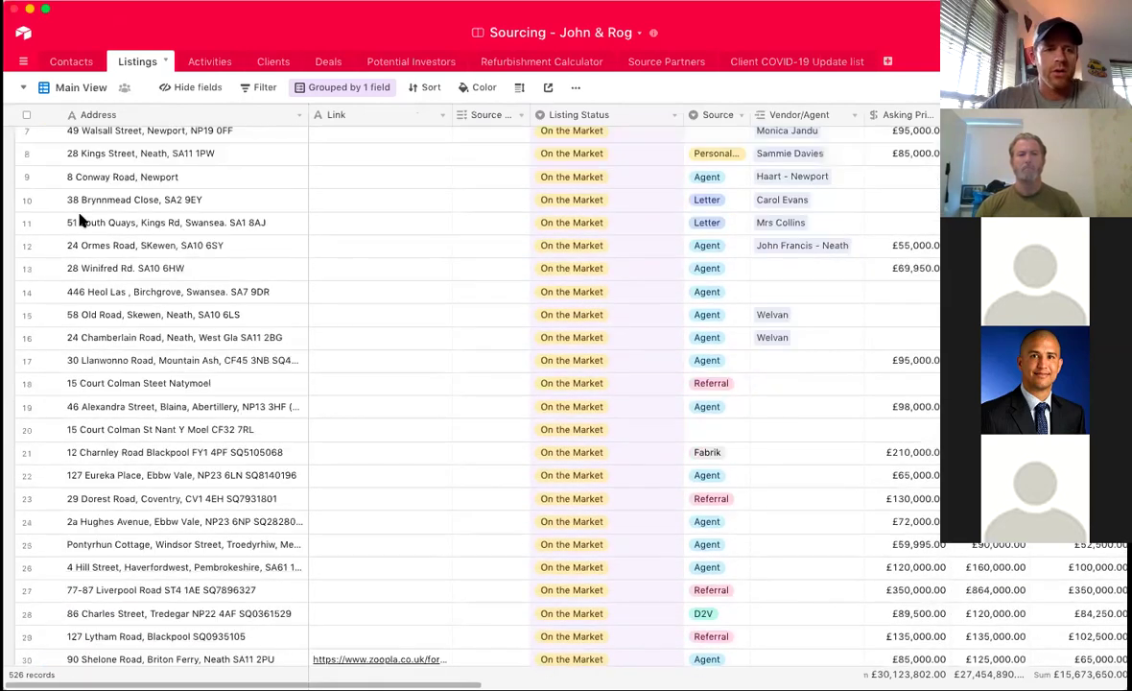
pyautogui.scroll(4, 81, 238)
pyautogui.scroll(2, 27, 192)
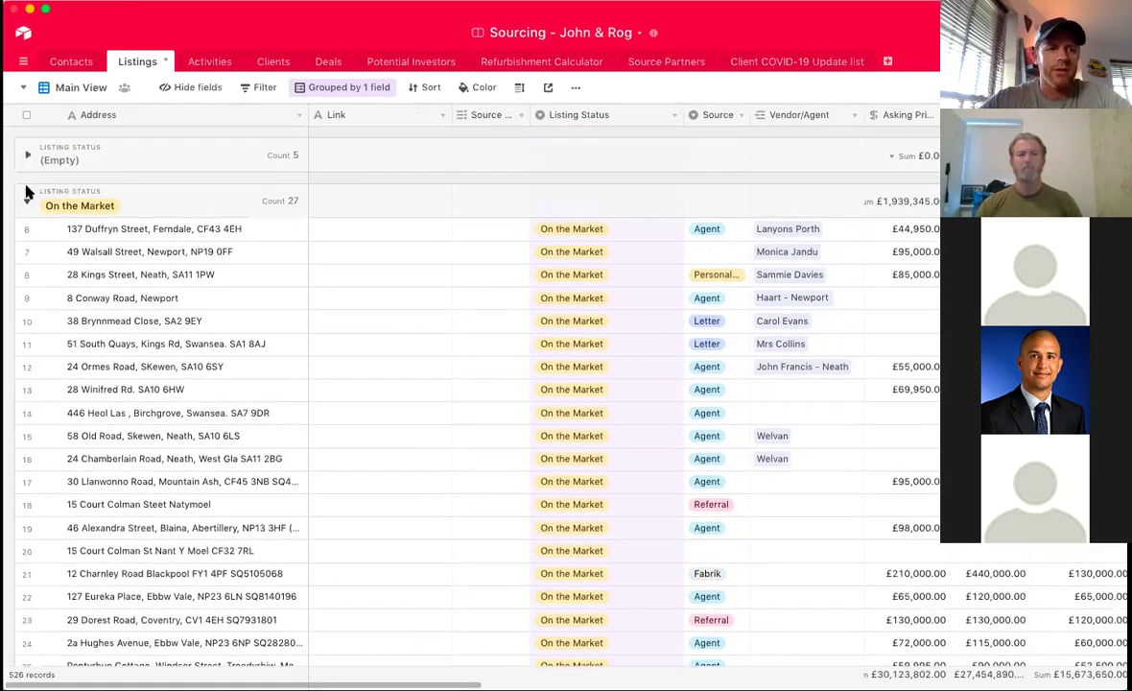
pyautogui.click(28, 205)
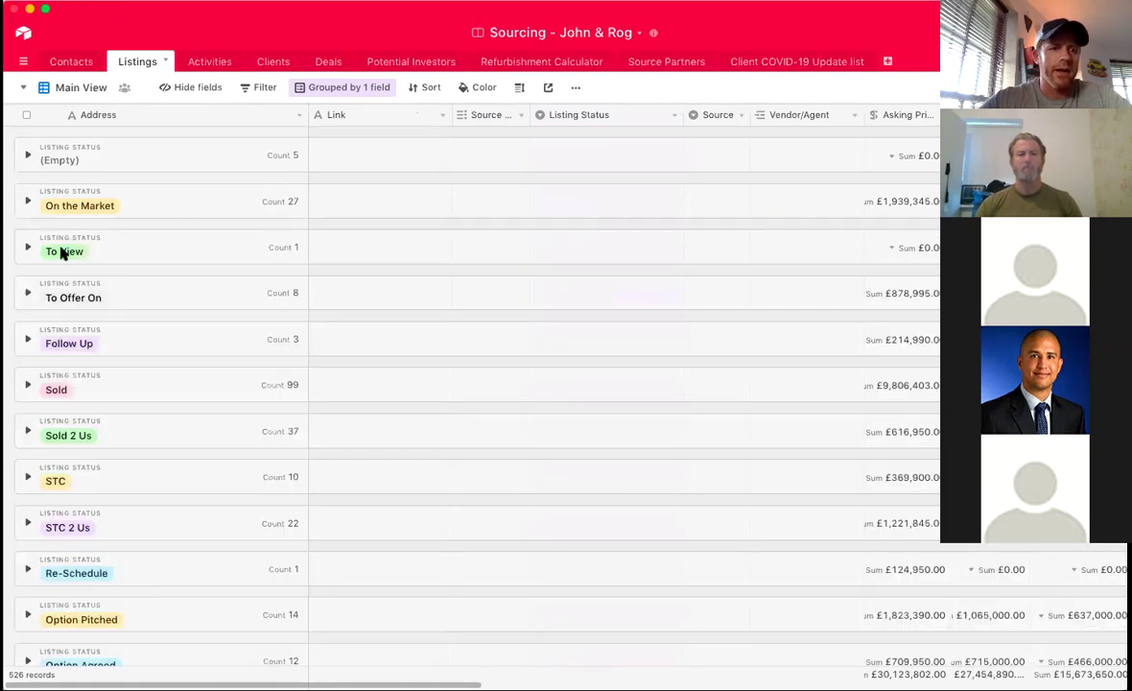
# Expand the To View and To Offer On groups to examine their listings, and collapse both
pyautogui.click(28, 249)
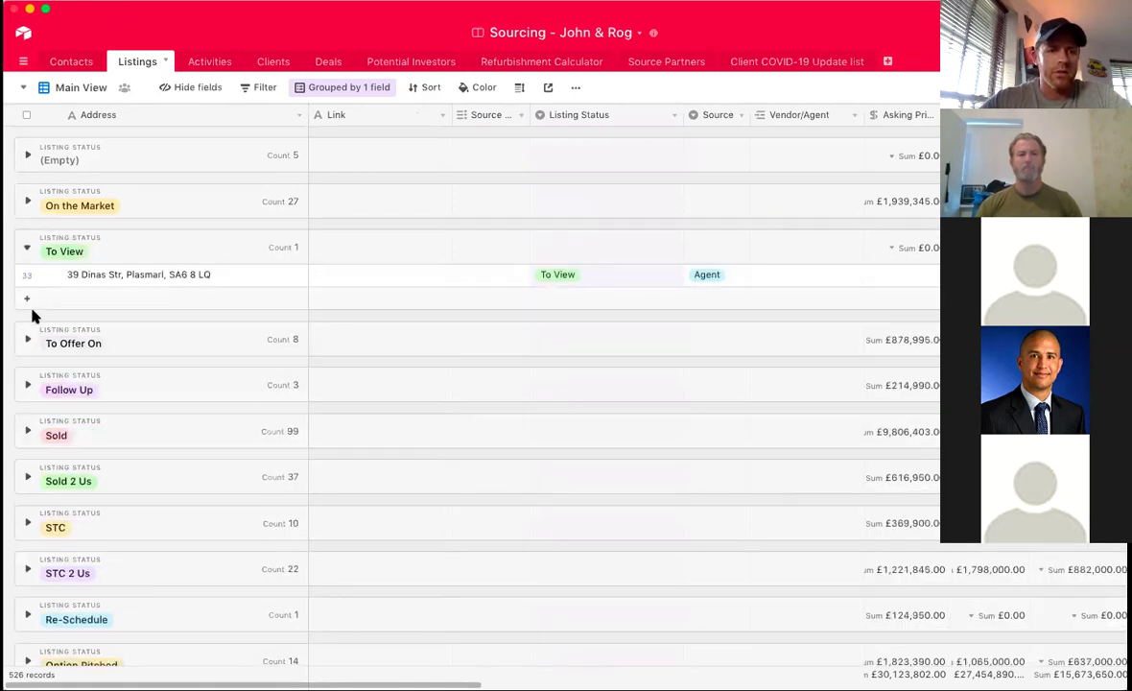
pyautogui.click(29, 342)
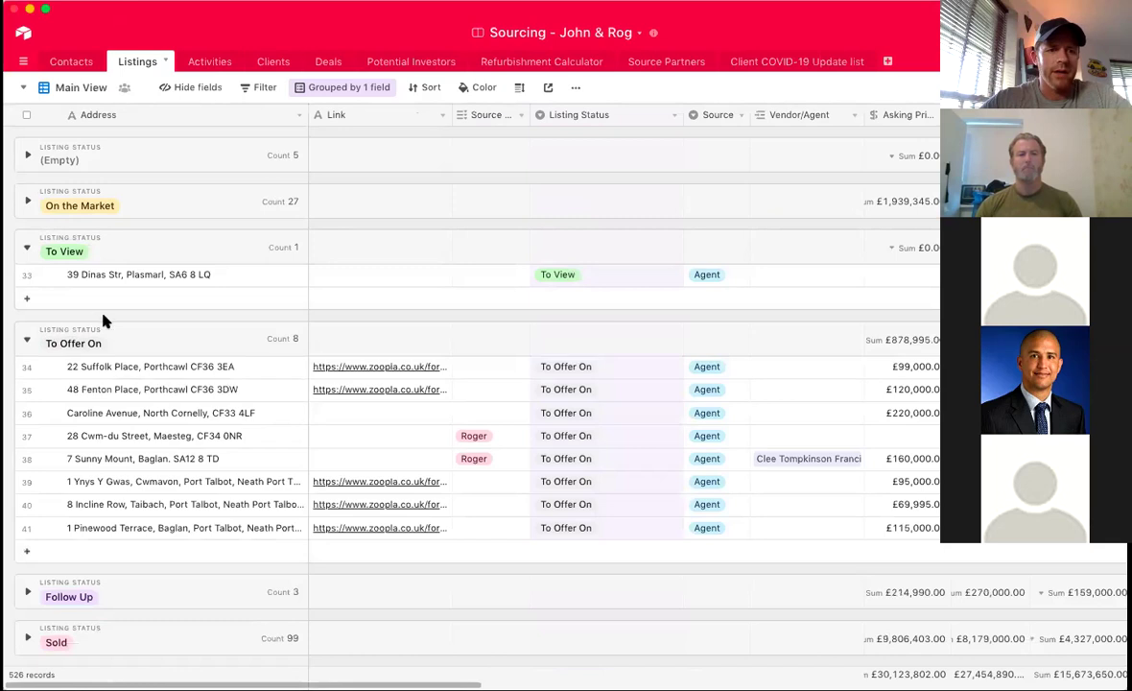
pyautogui.click(29, 250)
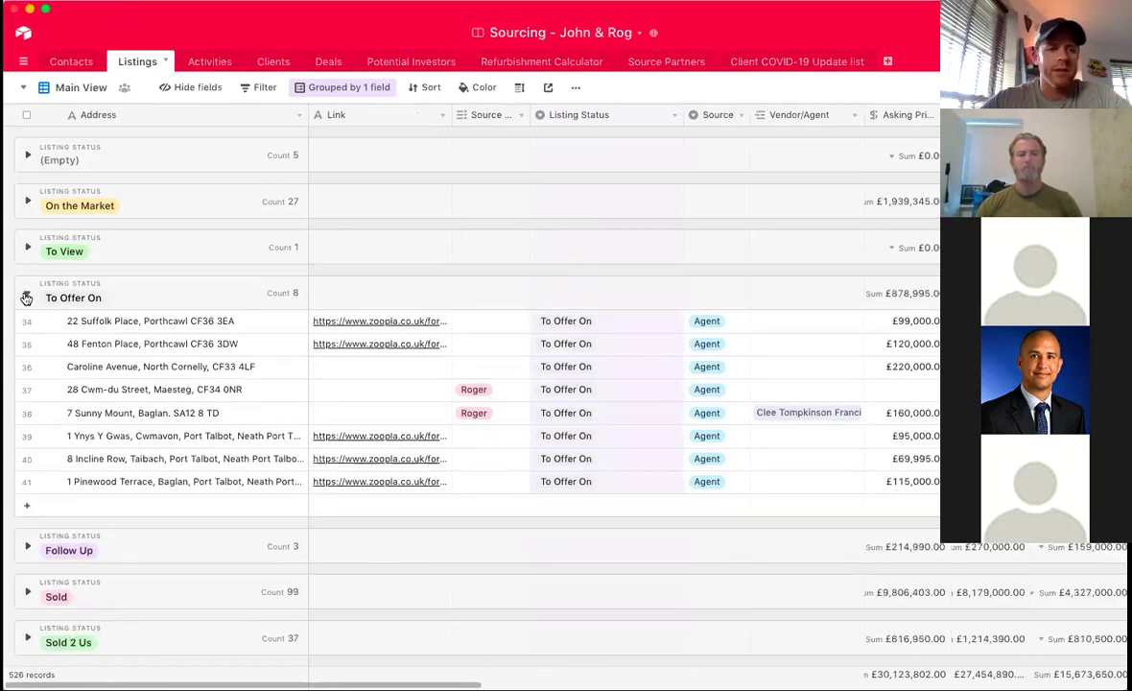
pyautogui.click(27, 298)
# Expand the Follow Up group to examine the listings awaiting follow-up, and collapse it
pyautogui.scroll(-2, 106, 293)
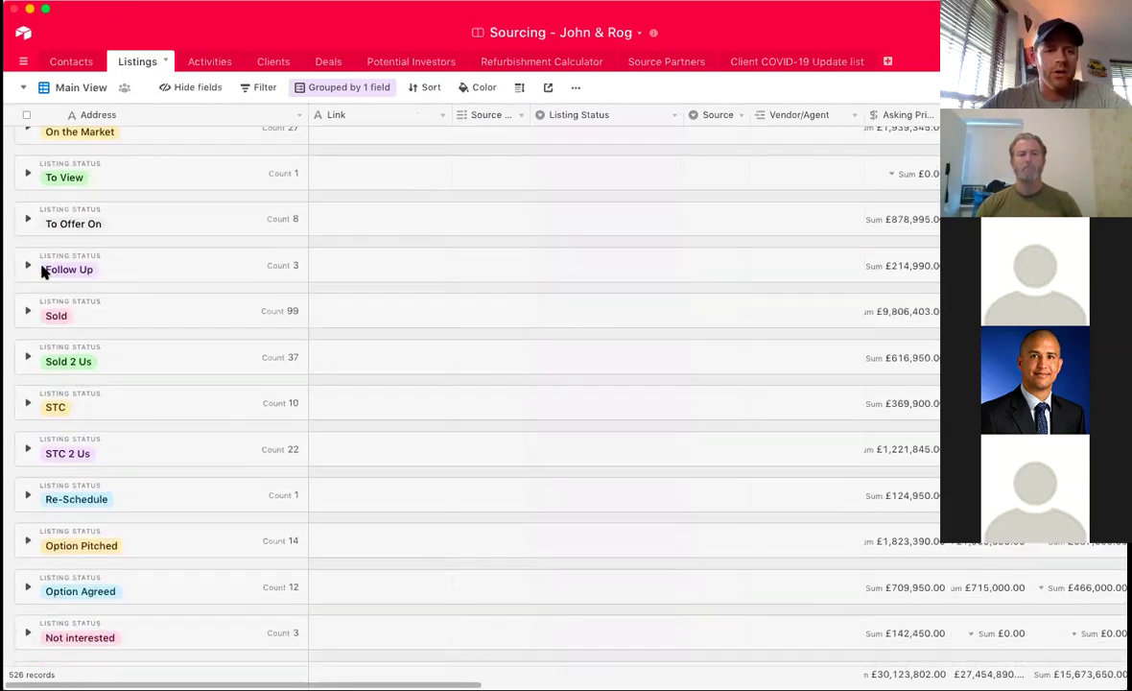
pyautogui.click(28, 265)
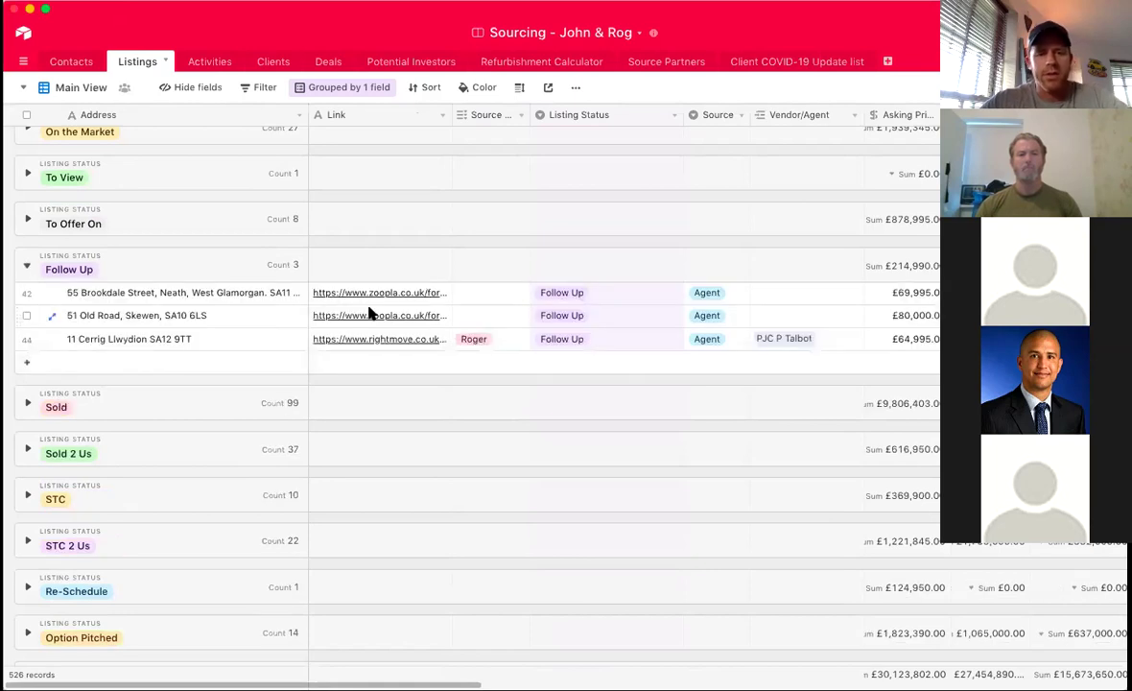
pyautogui.scroll(-1, 370, 315)
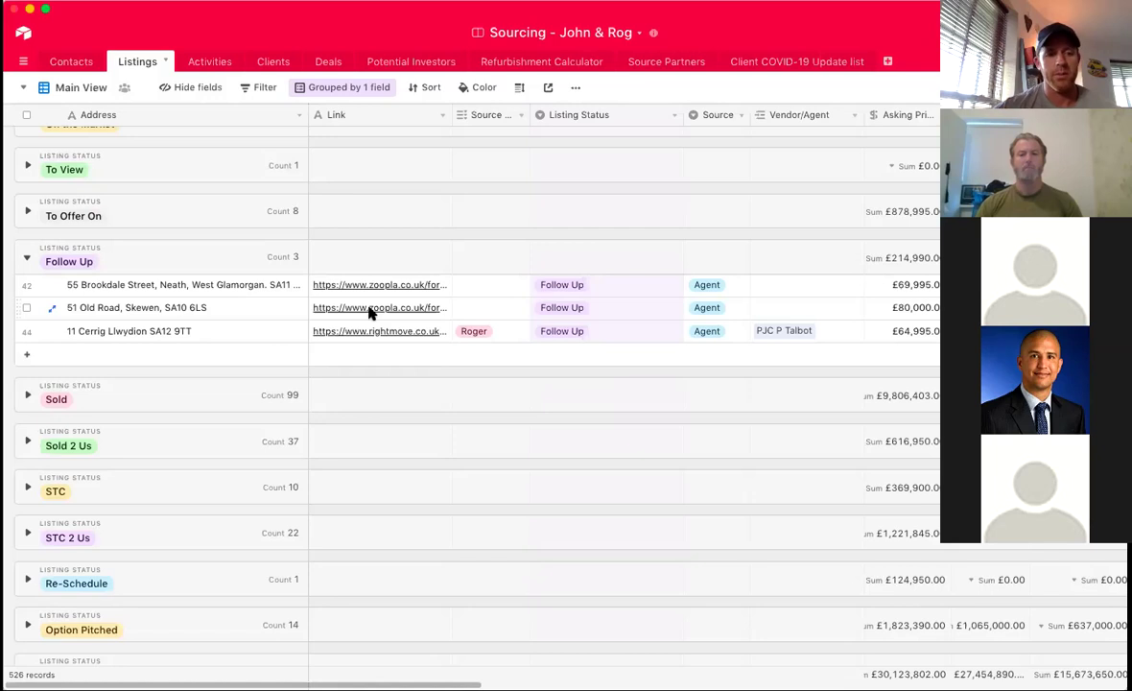
pyautogui.click(28, 259)
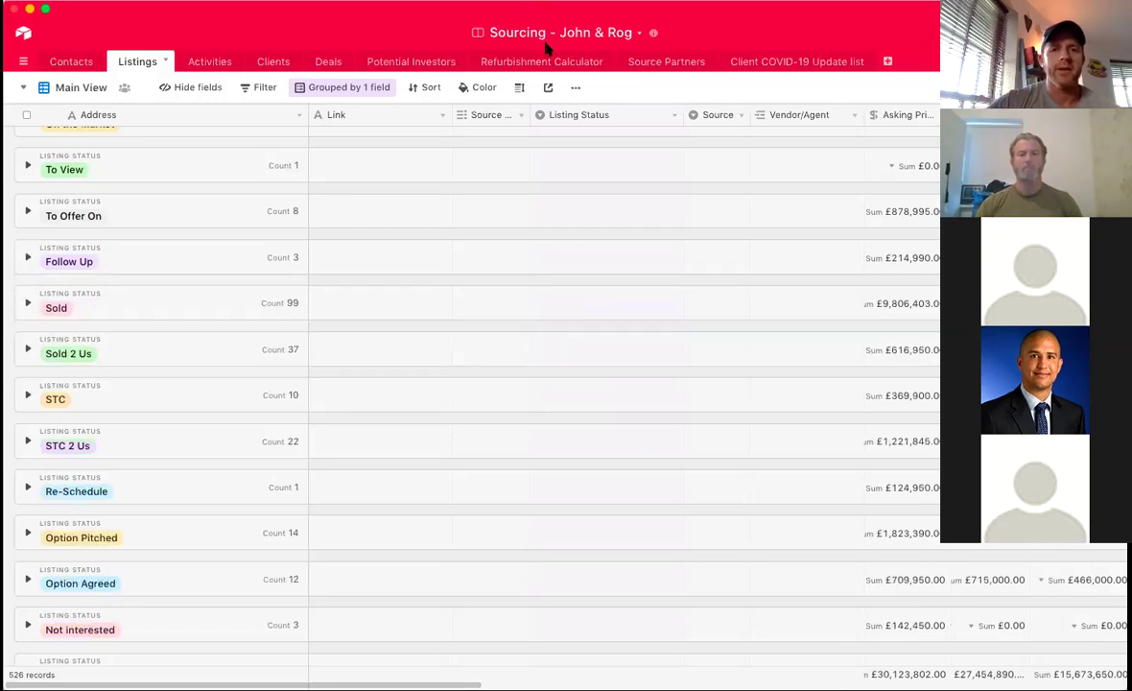
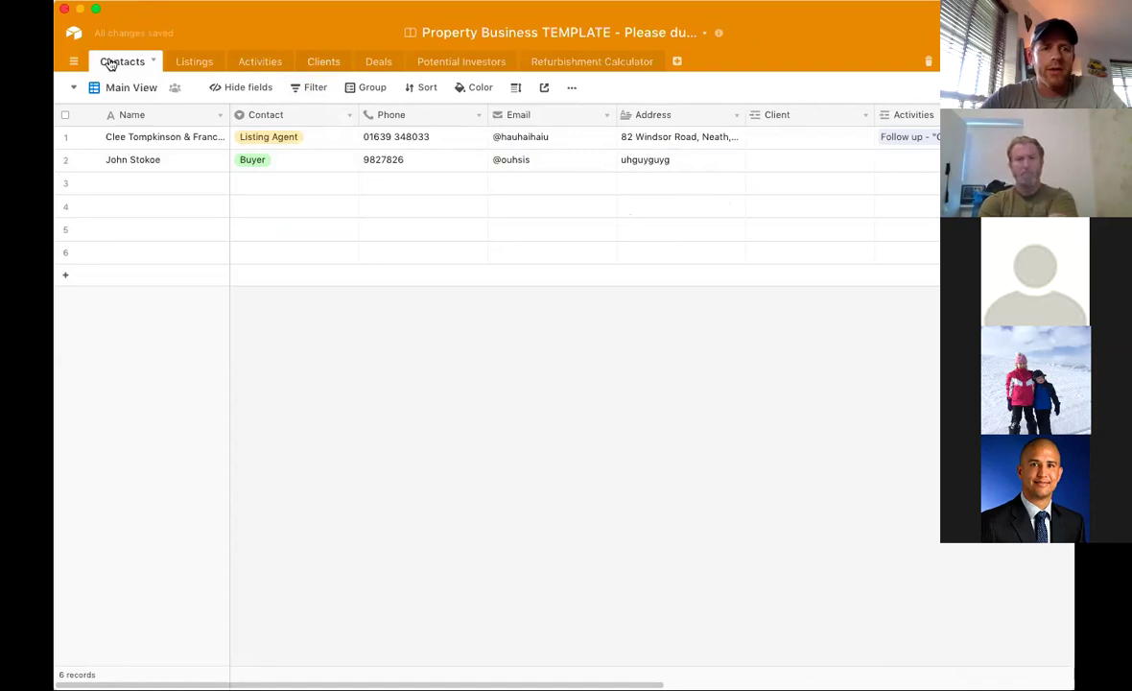
# In the Property Business TEMPLATE base, look over the Clients table's fields and return to the Contacts table
pyautogui.click(323, 61)
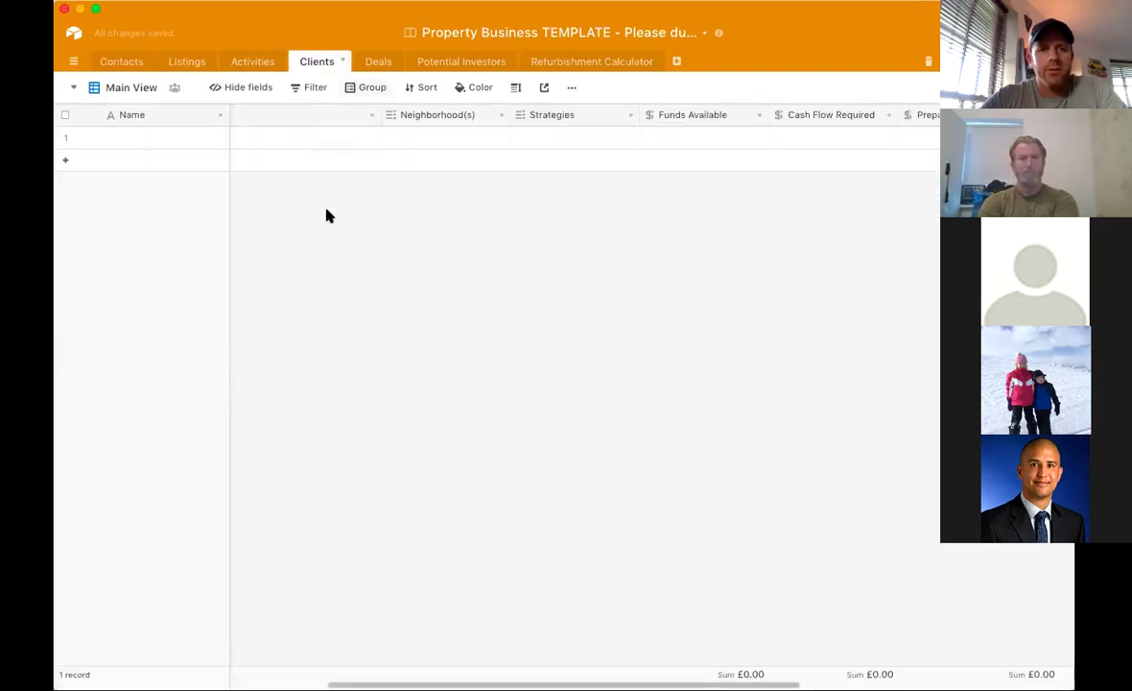
pyautogui.hscroll(-10, 268, 144)
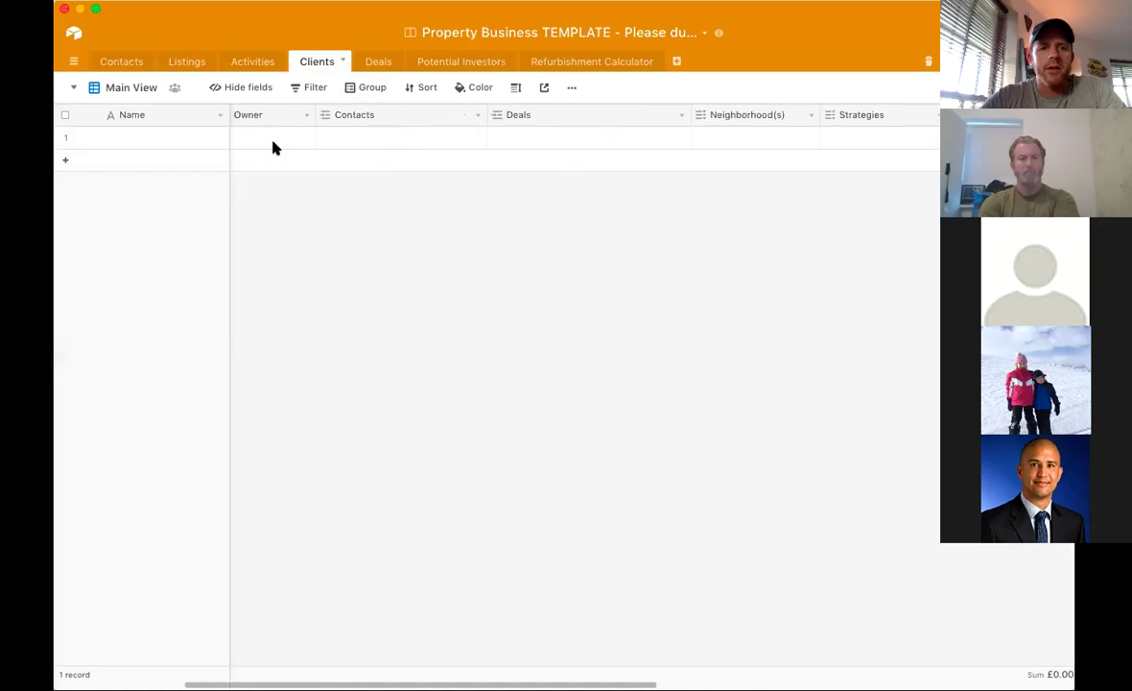
pyautogui.click(133, 65)
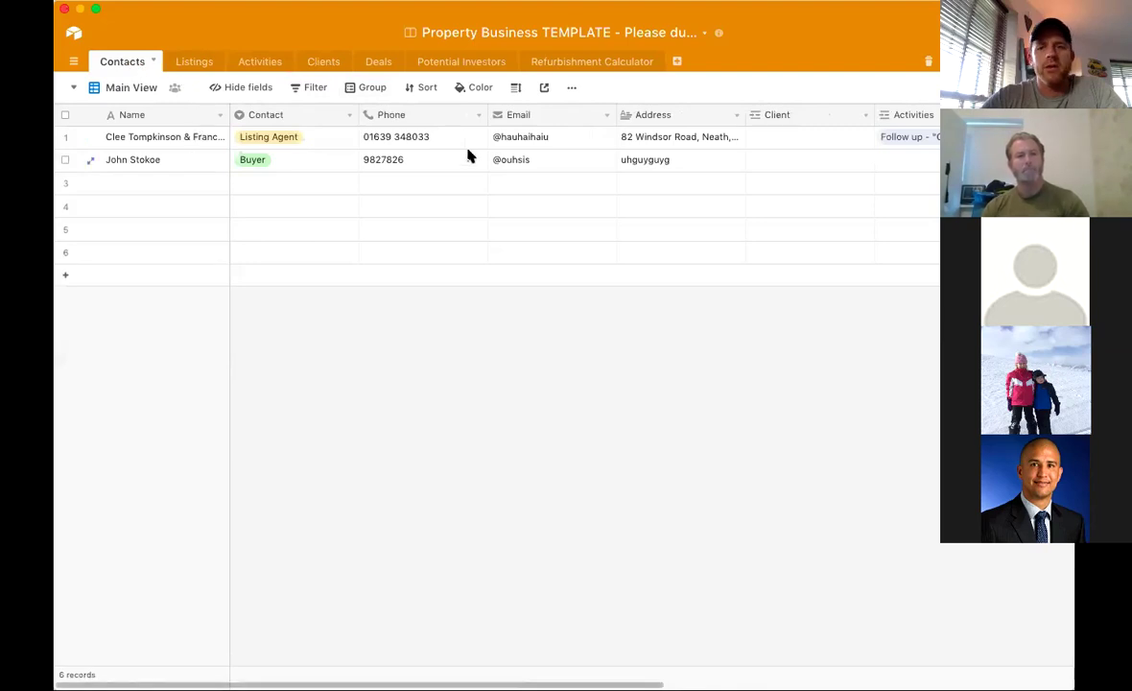
# Link the buyer contact's Client field to the unnamed client record and open that record
pyautogui.hscroll(3, 467, 154)
pyautogui.click(674, 164)
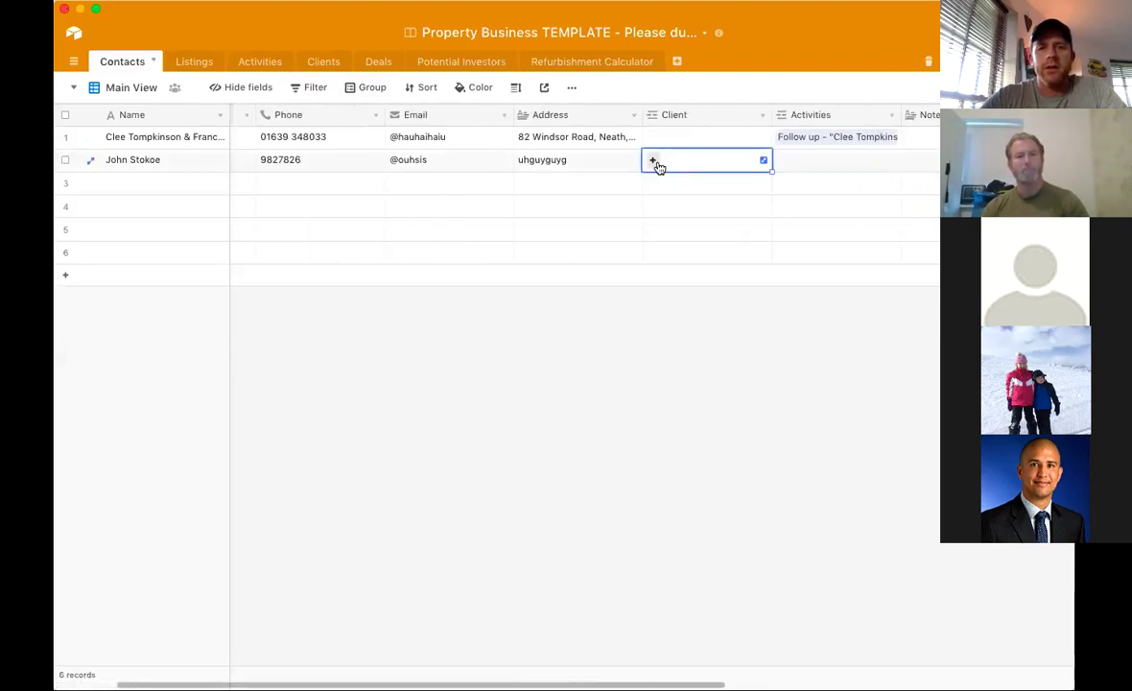
pyautogui.click(654, 161)
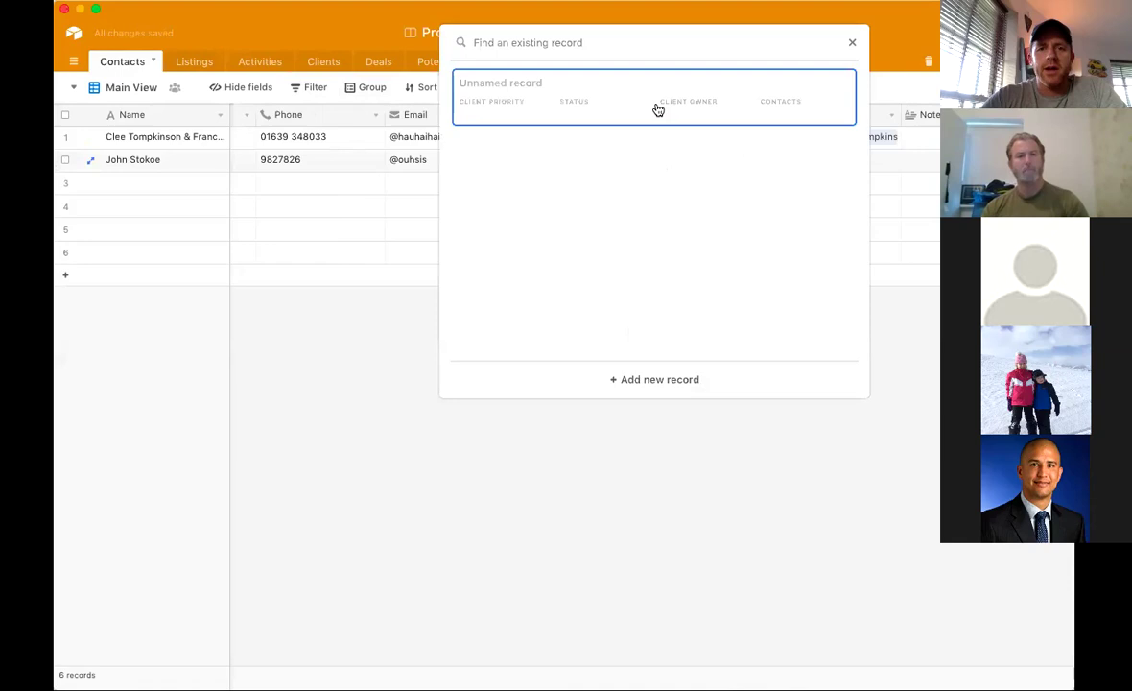
pyautogui.click(657, 109)
pyautogui.click(699, 168)
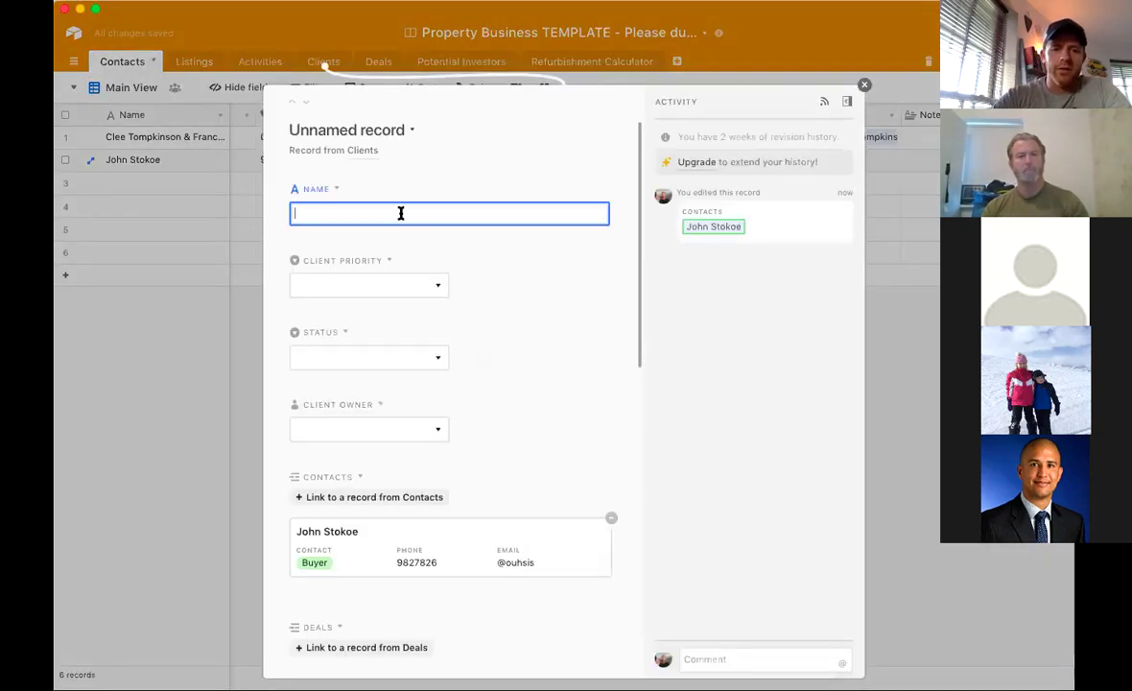
# Name the client record Stokoe Ltd and set its Client Priority to 1 - AML and its Status to Finding Listings
pyautogui.write('Stokoe Ltd')
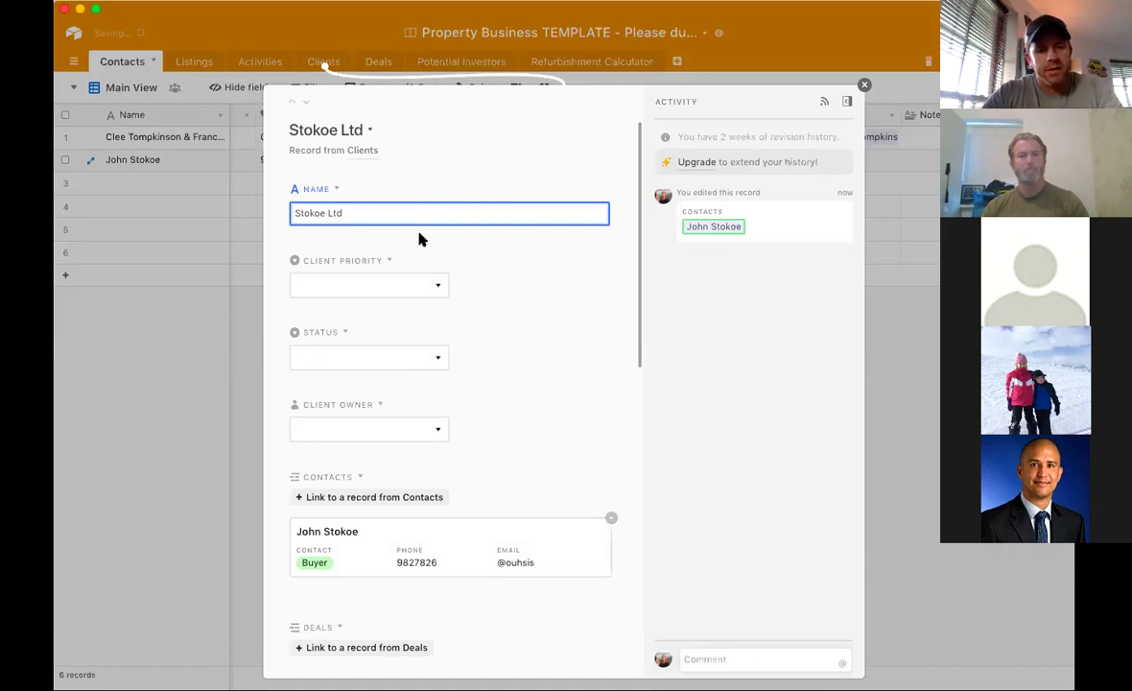
pyautogui.click(422, 283)
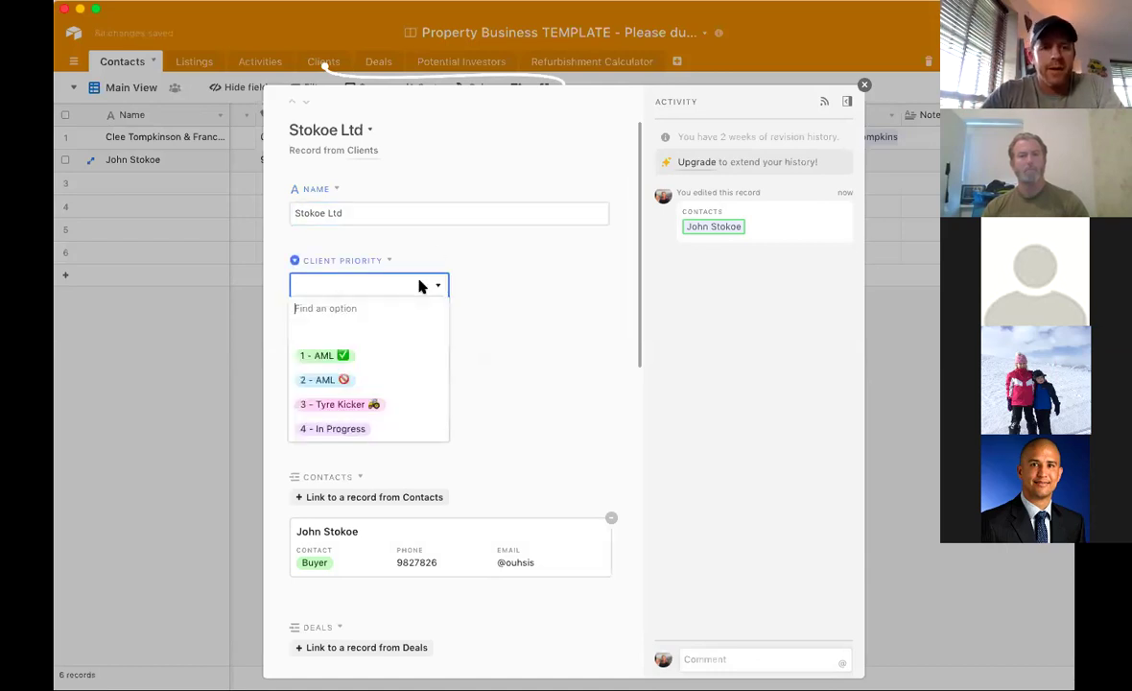
pyautogui.click(394, 360)
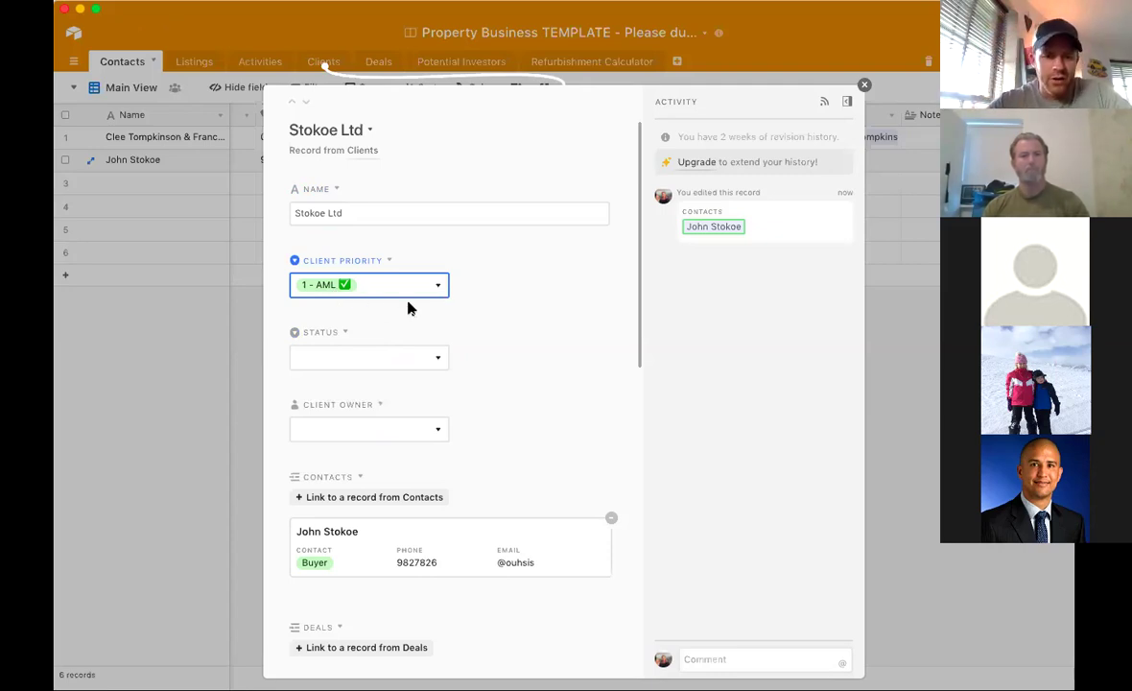
pyautogui.click(430, 359)
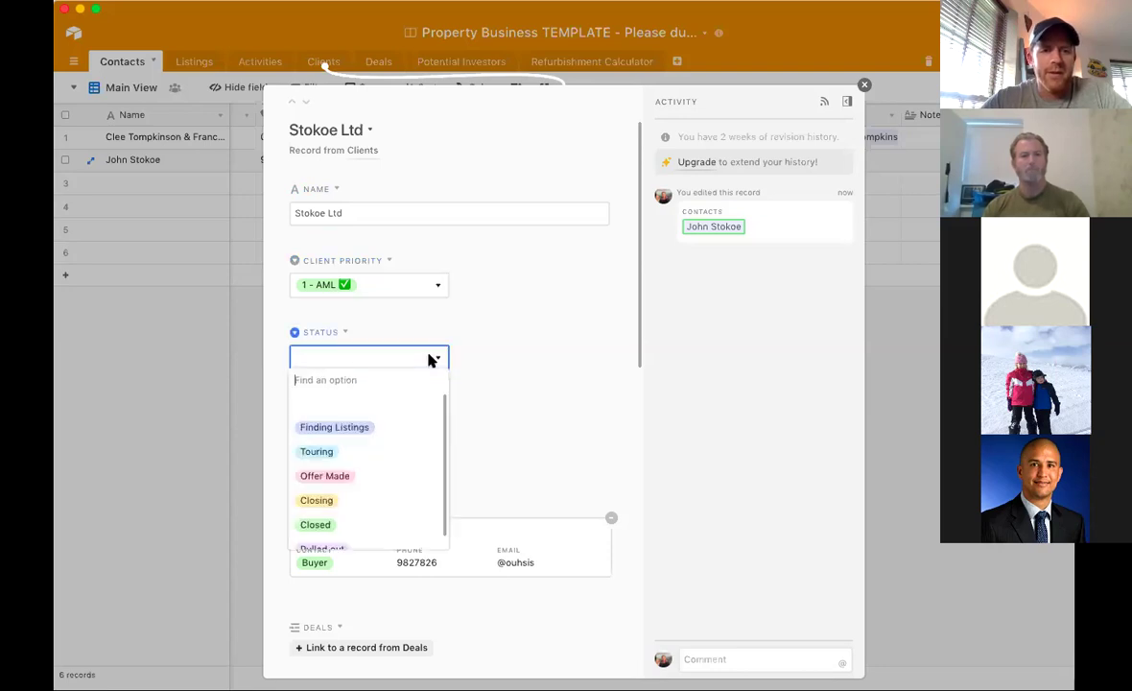
pyautogui.scroll(-1, 420, 423)
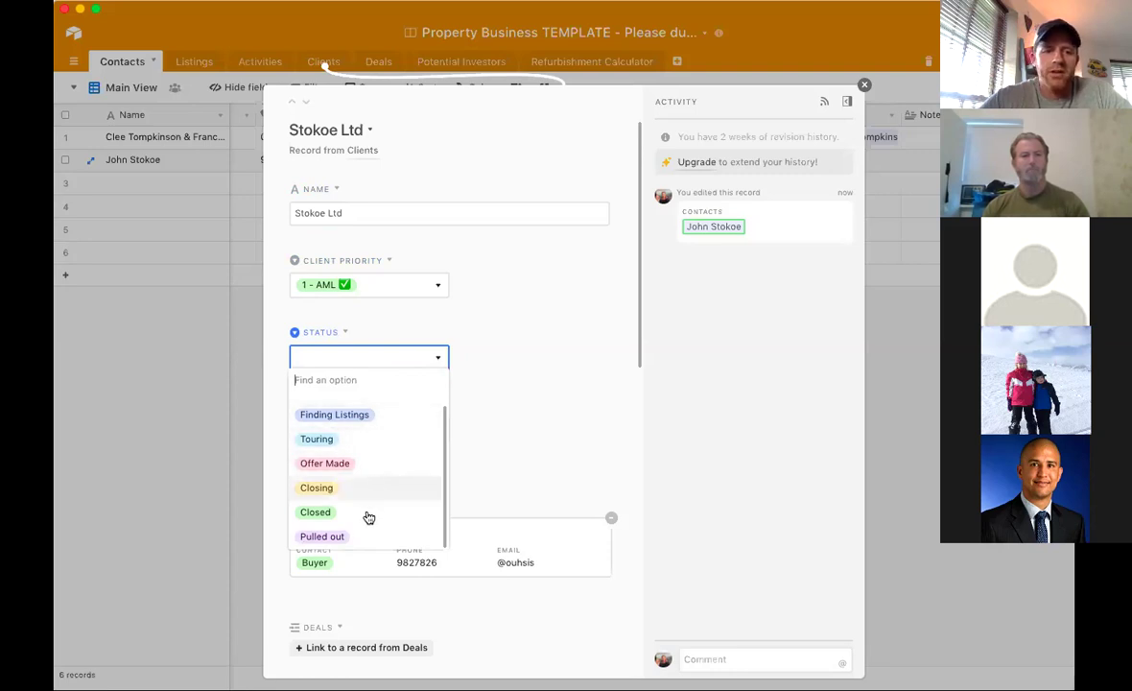
pyautogui.click(382, 423)
# Search the collaborators by first name and assign the matching team member as the record's Client Owner
pyautogui.click(436, 432)
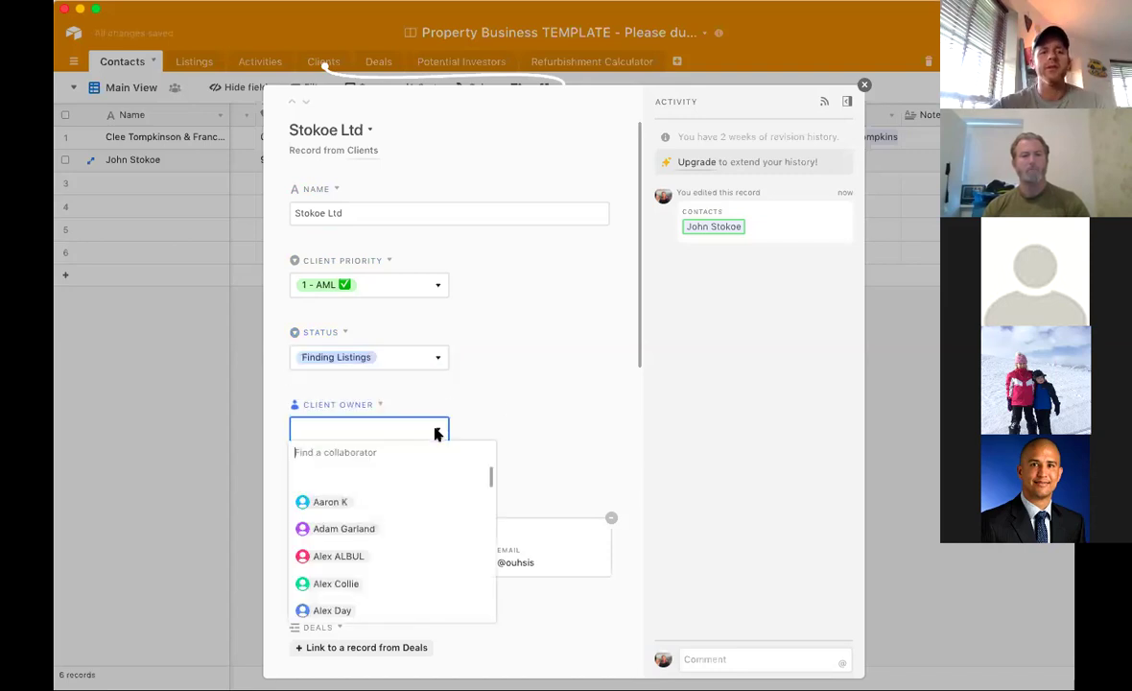
pyautogui.scroll(-5, 436, 480)
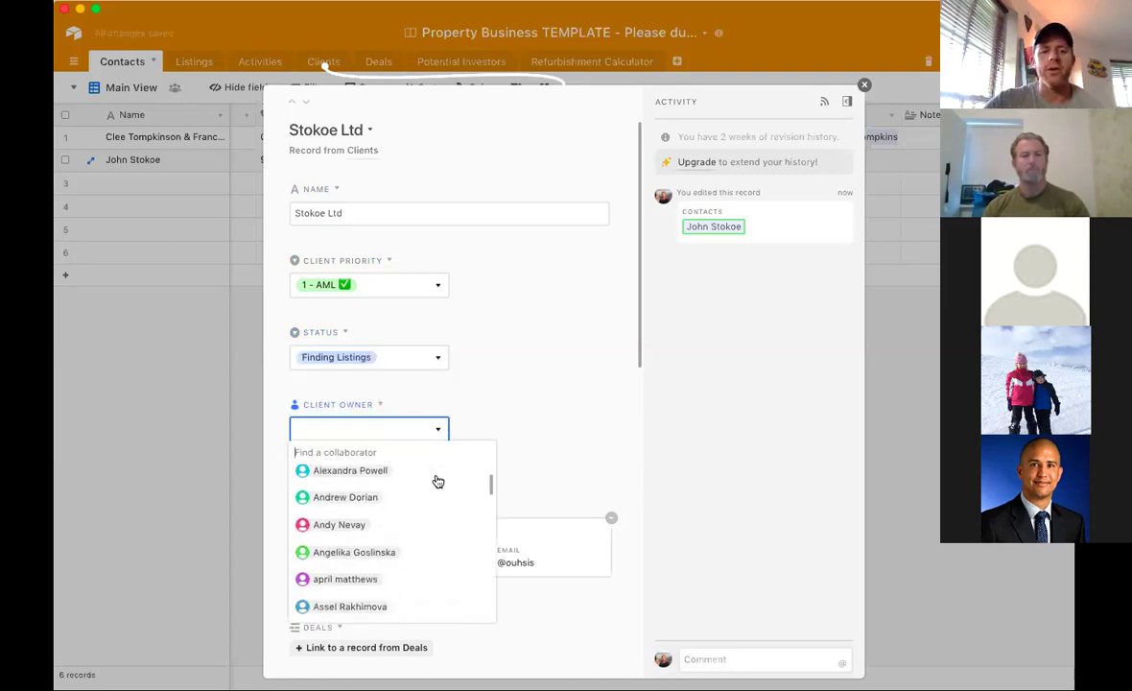
pyautogui.scroll(5, 437, 480)
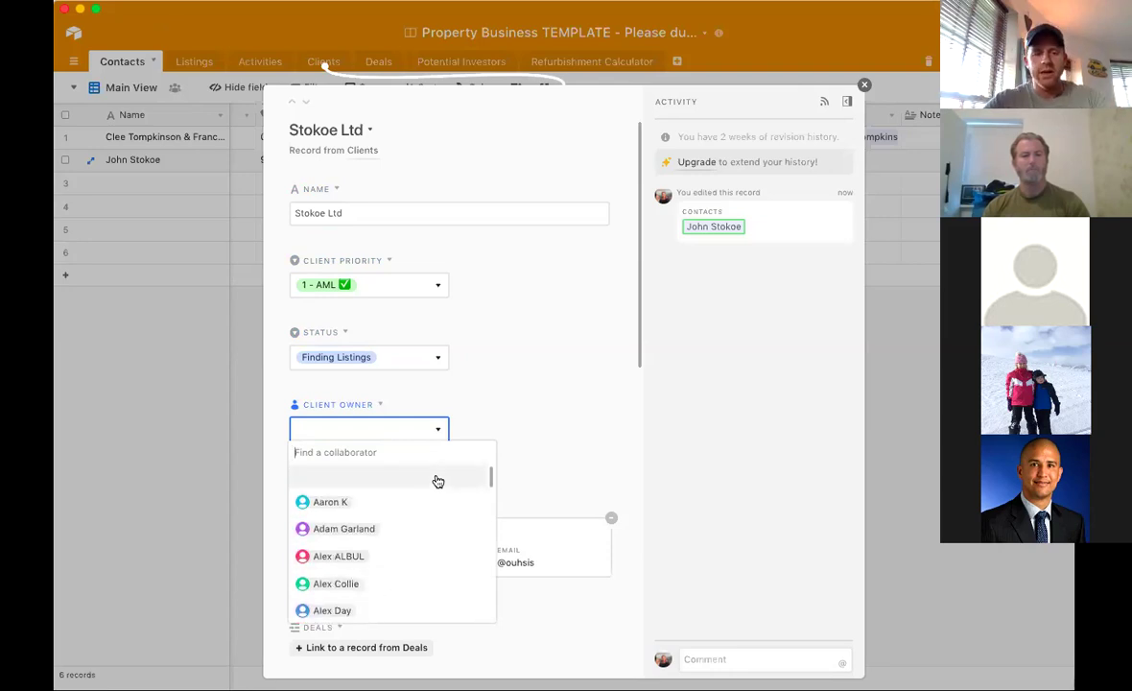
pyautogui.write('sara')
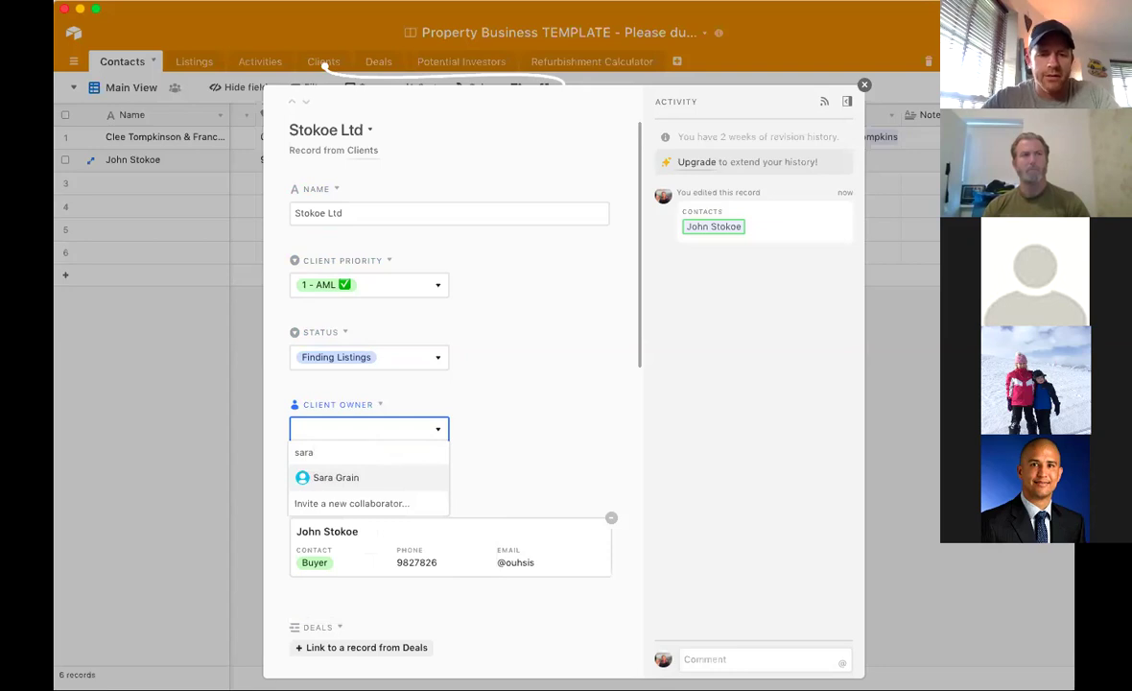
pyautogui.click(404, 484)
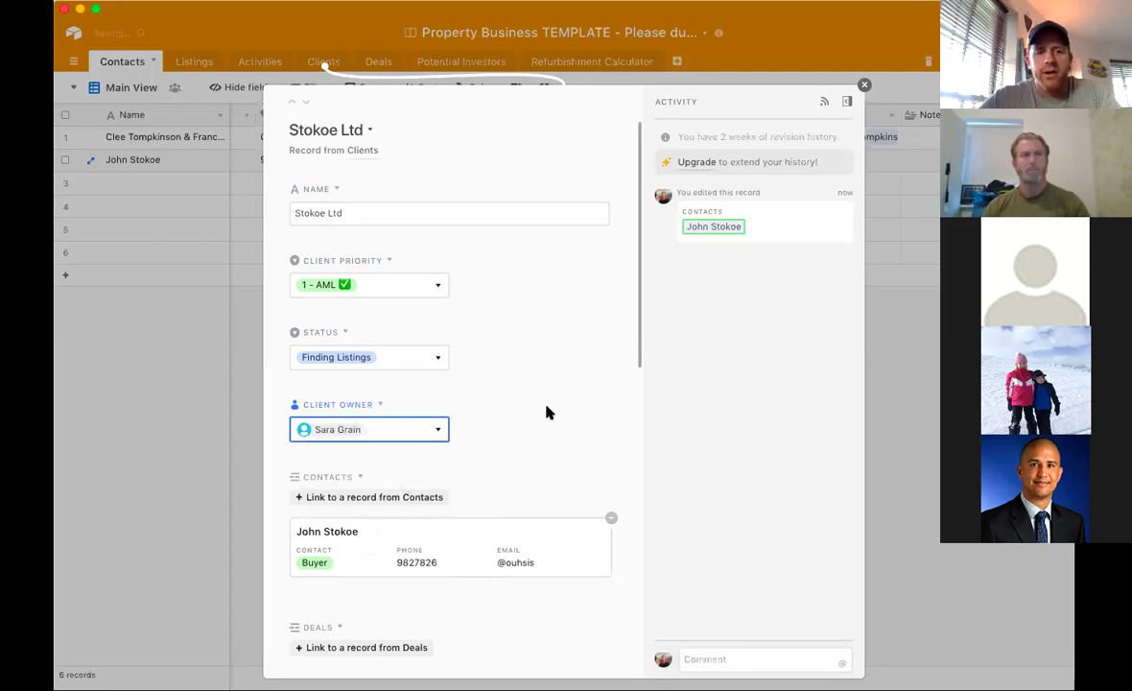
# Look over the client record's contact, deal and strategy fields, close it, and check the client's entry in the Clients table
pyautogui.scroll(-1, 546, 412)
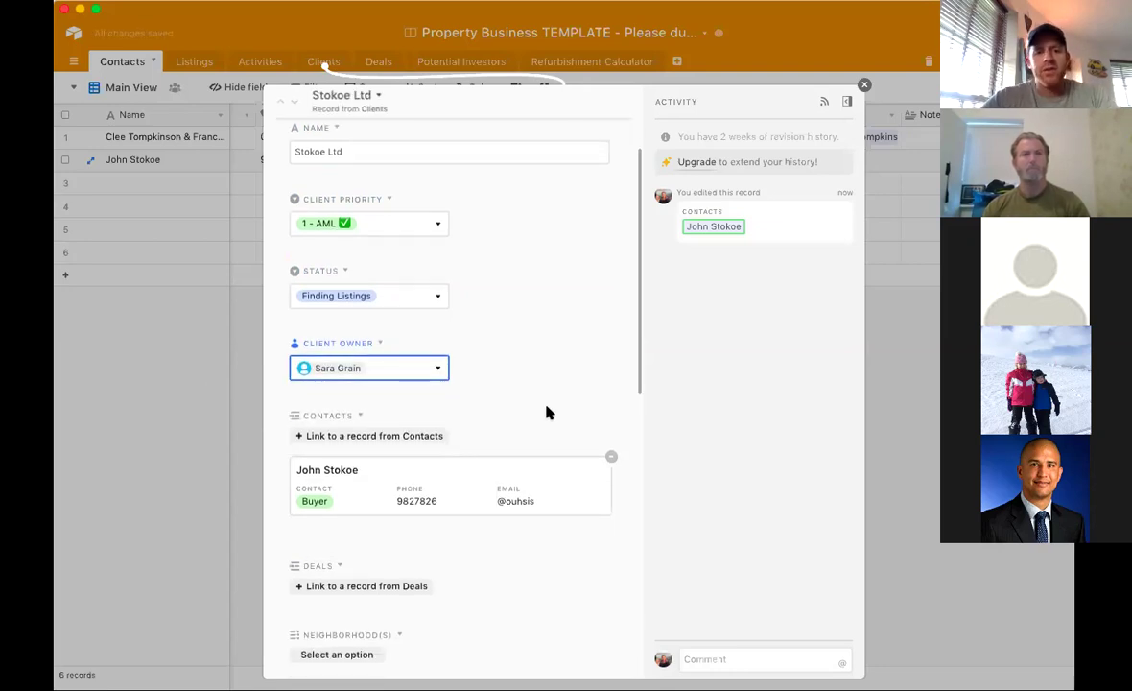
pyautogui.scroll(-1, 546, 412)
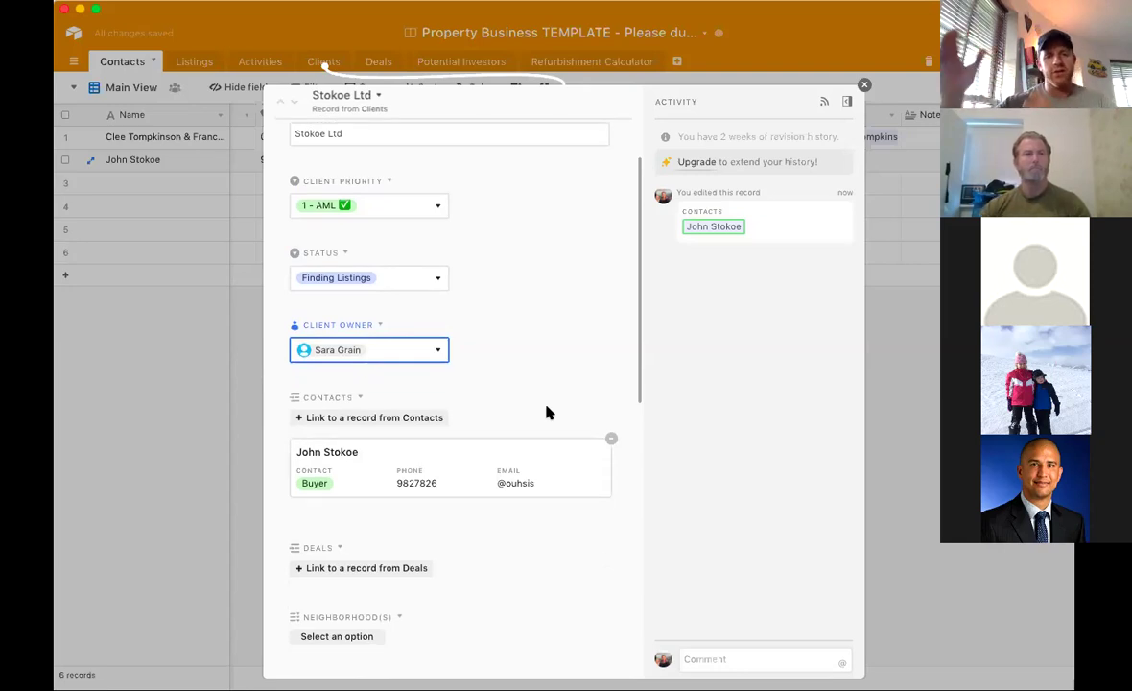
pyautogui.scroll(-2, 546, 411)
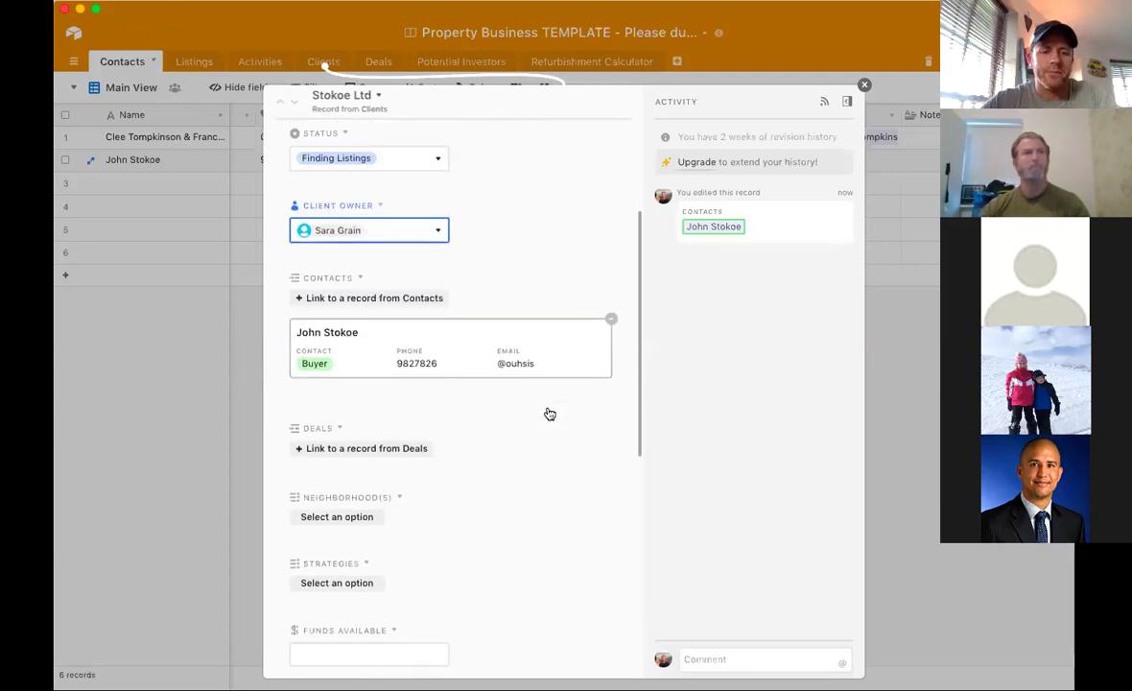
pyautogui.click(863, 85)
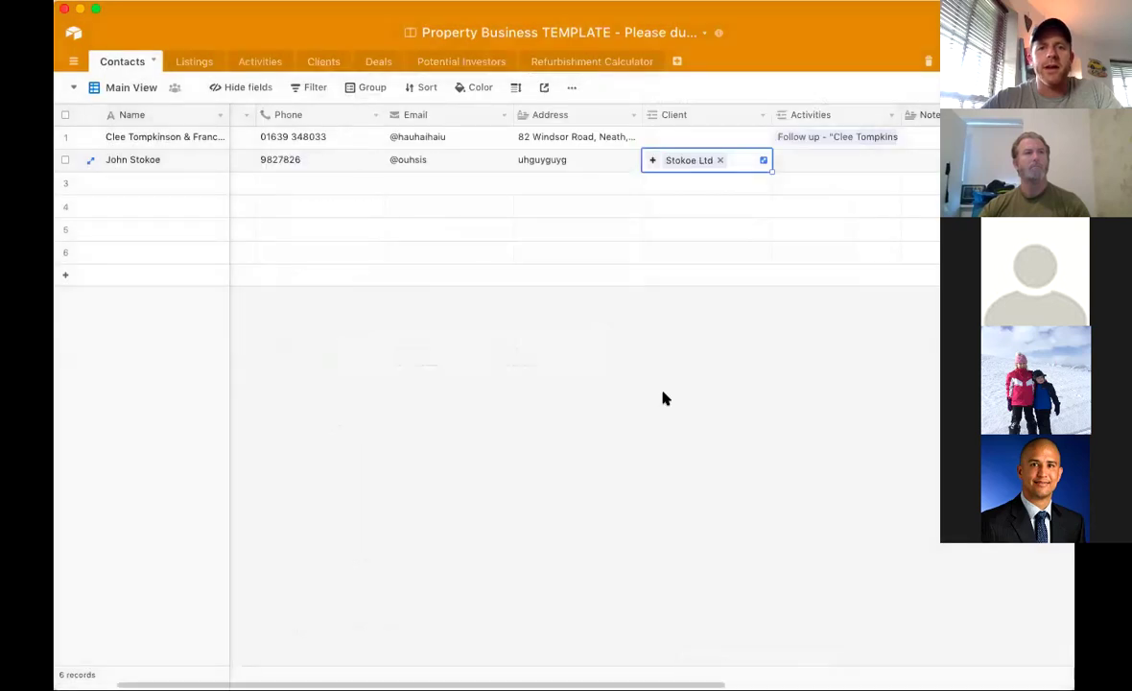
pyautogui.click(321, 61)
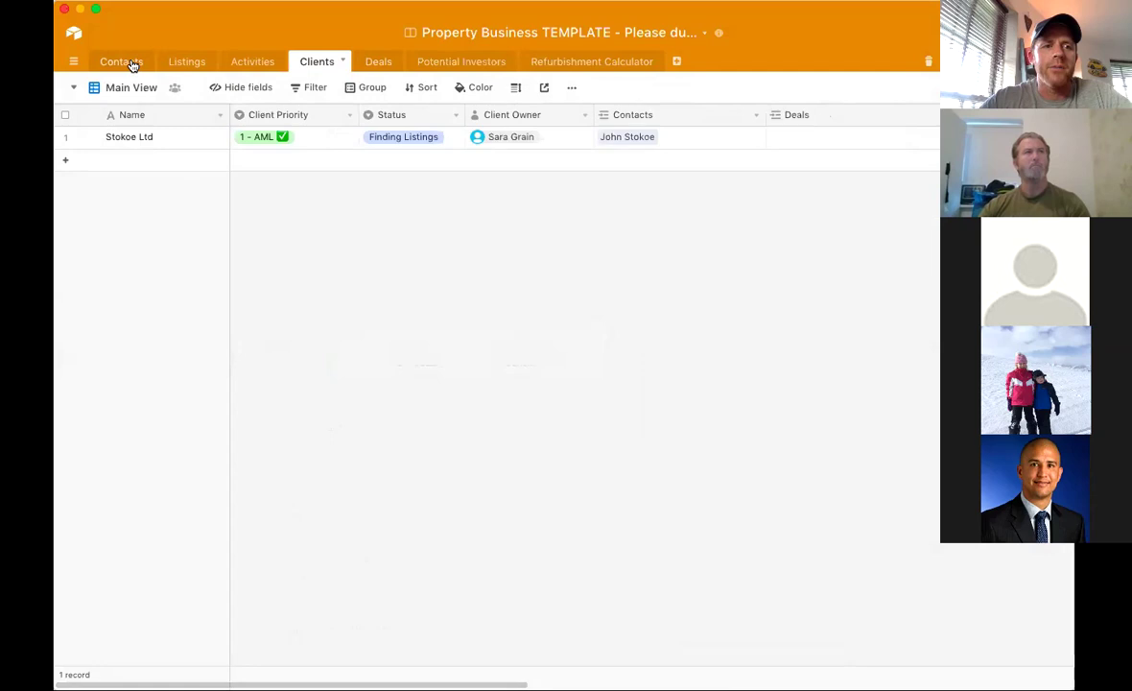
# In the Listings table, set the listing's Next Step to Close Deal and its Listing Status to STC 2 Us
pyautogui.click(188, 63)
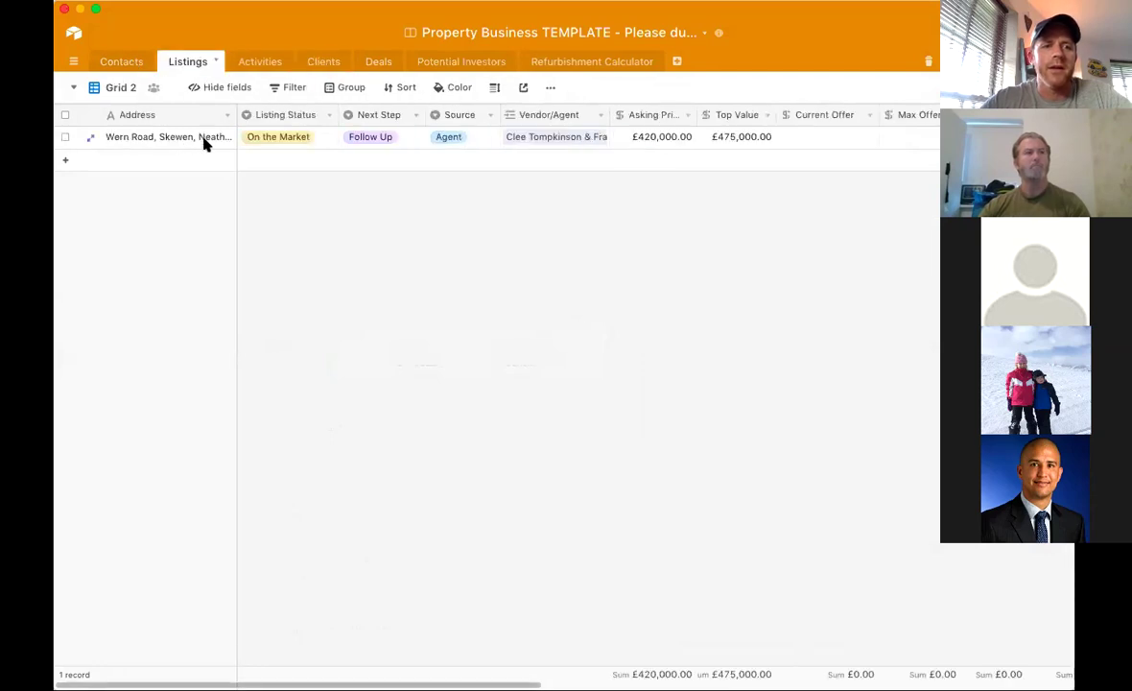
pyautogui.click(373, 137)
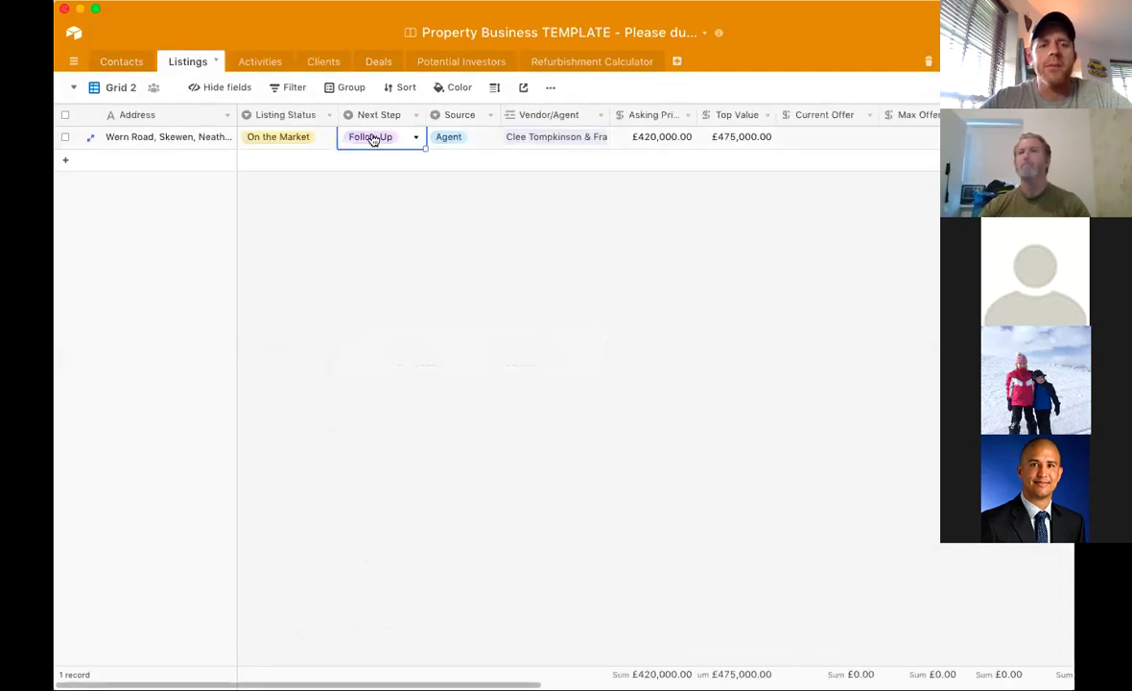
pyautogui.click(414, 141)
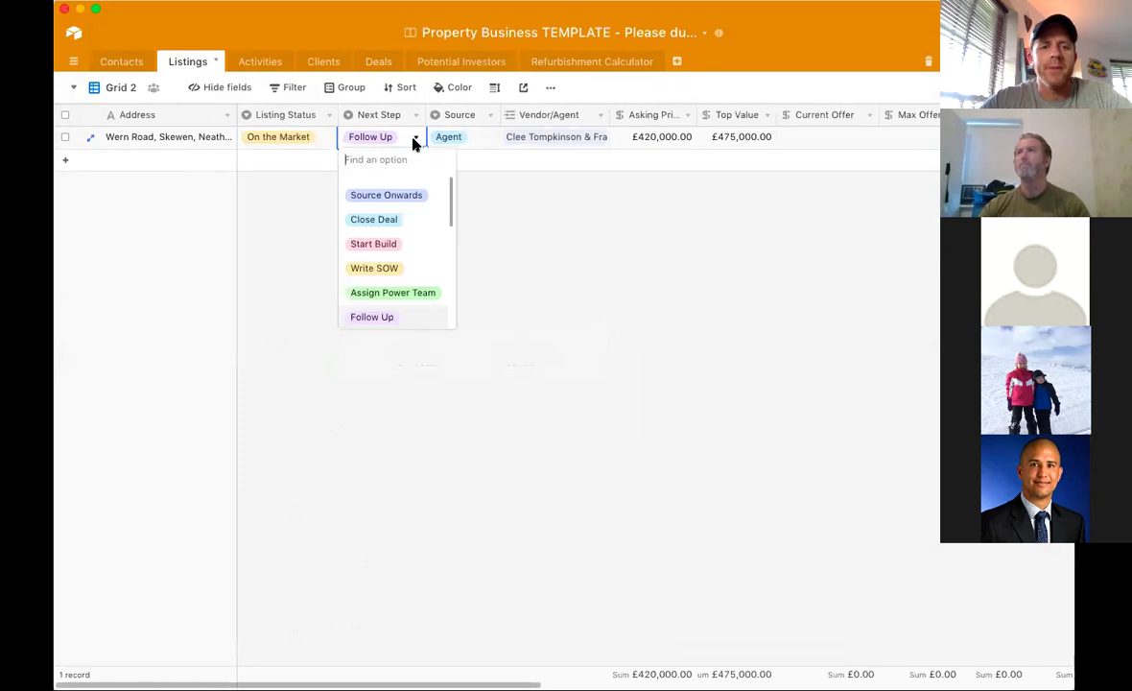
pyautogui.click(414, 237)
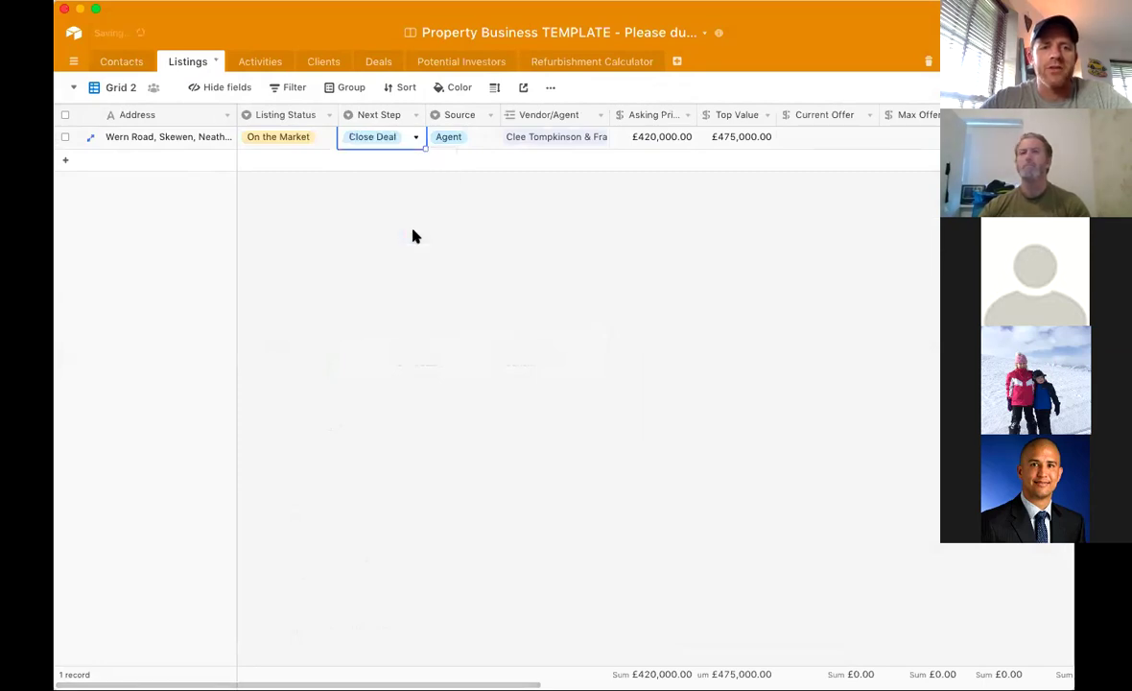
pyautogui.click(324, 139)
pyautogui.click(326, 139)
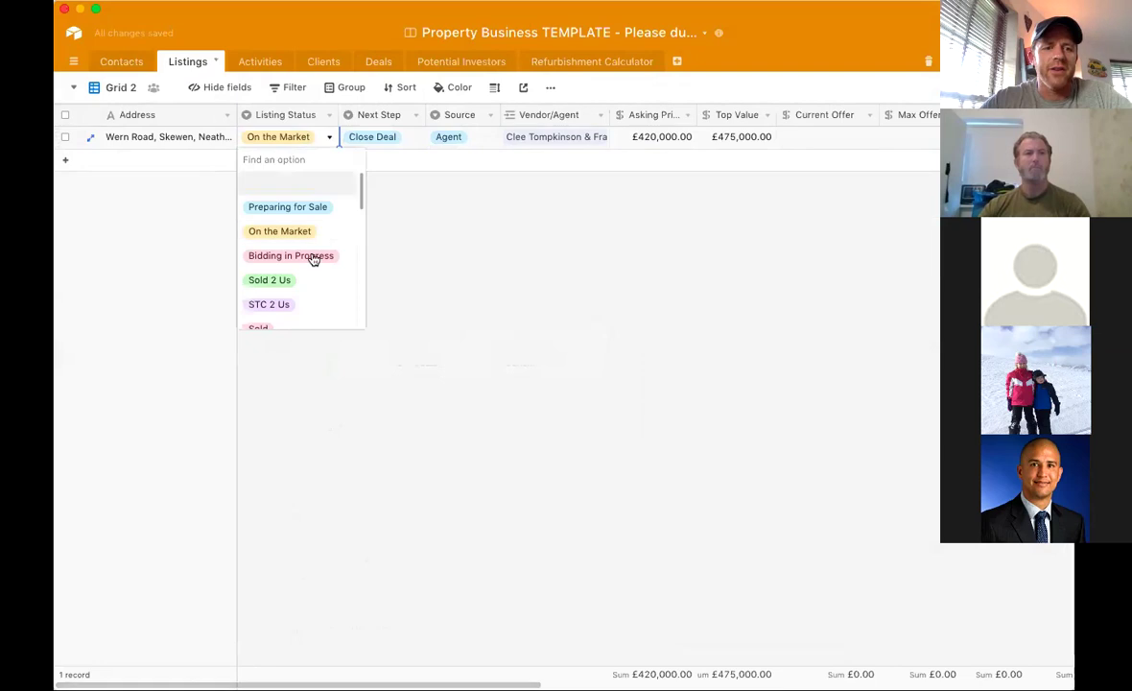
pyautogui.click(271, 304)
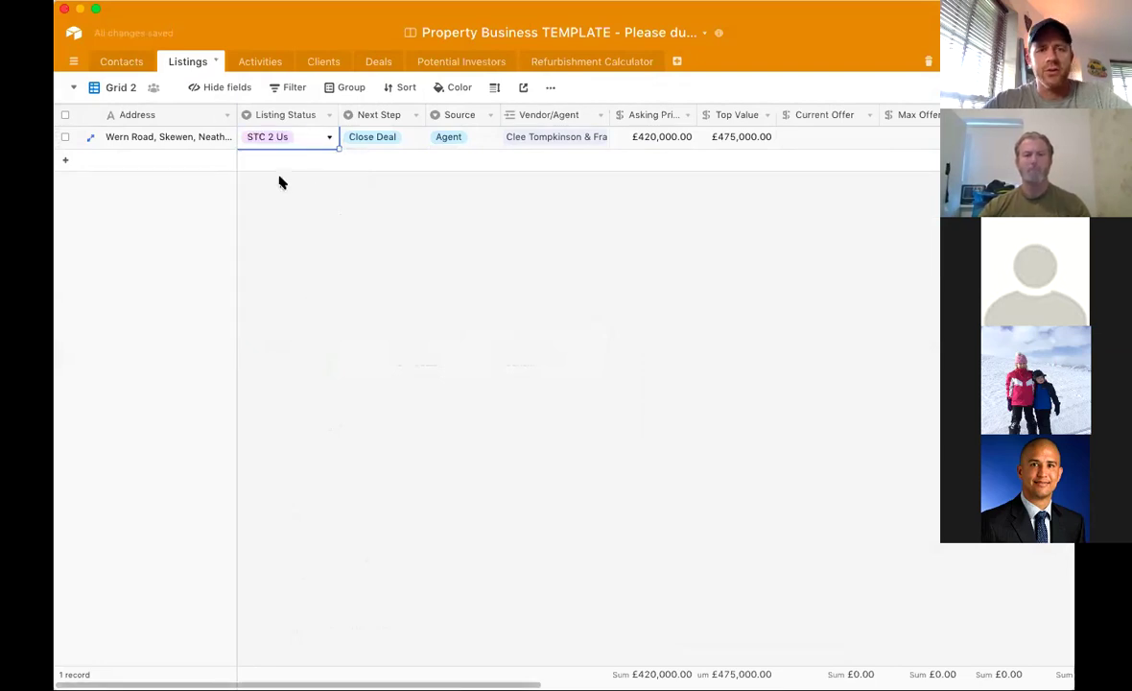
pyautogui.hscroll(2, 422, 161)
pyautogui.hscroll(-2, 422, 161)
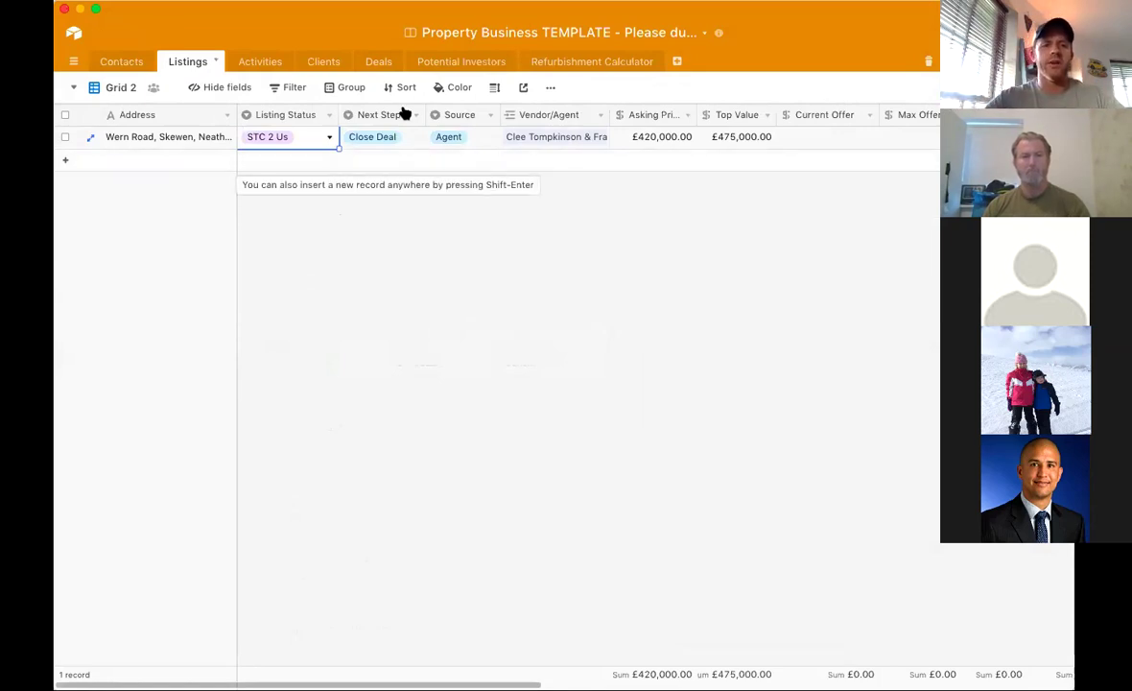
# Add a record to the Deals table and assign a collaborator as its Deal Owner
pyautogui.click(380, 63)
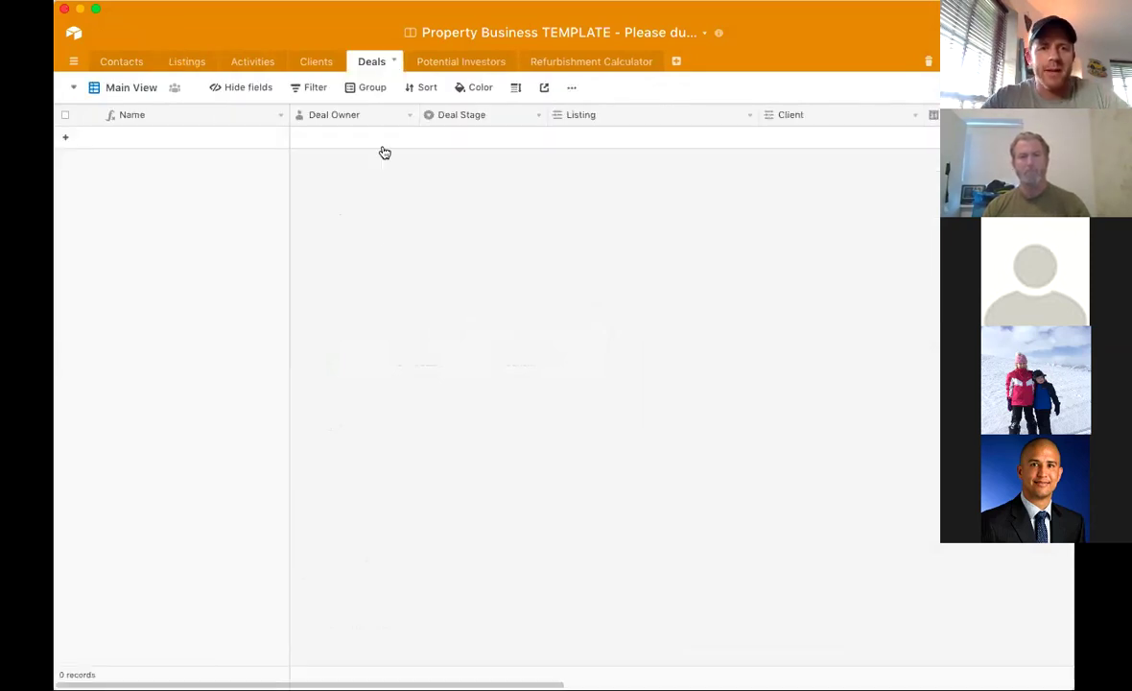
pyautogui.click(240, 147)
pyautogui.click(336, 139)
pyautogui.click(403, 140)
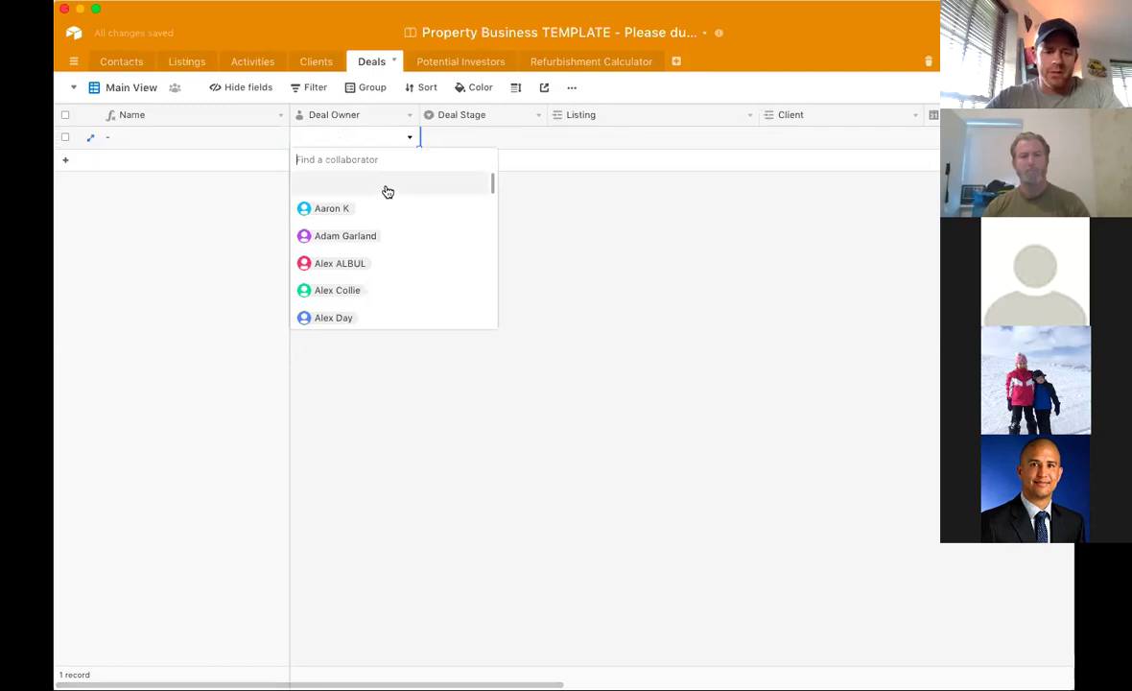
pyautogui.write('rog')
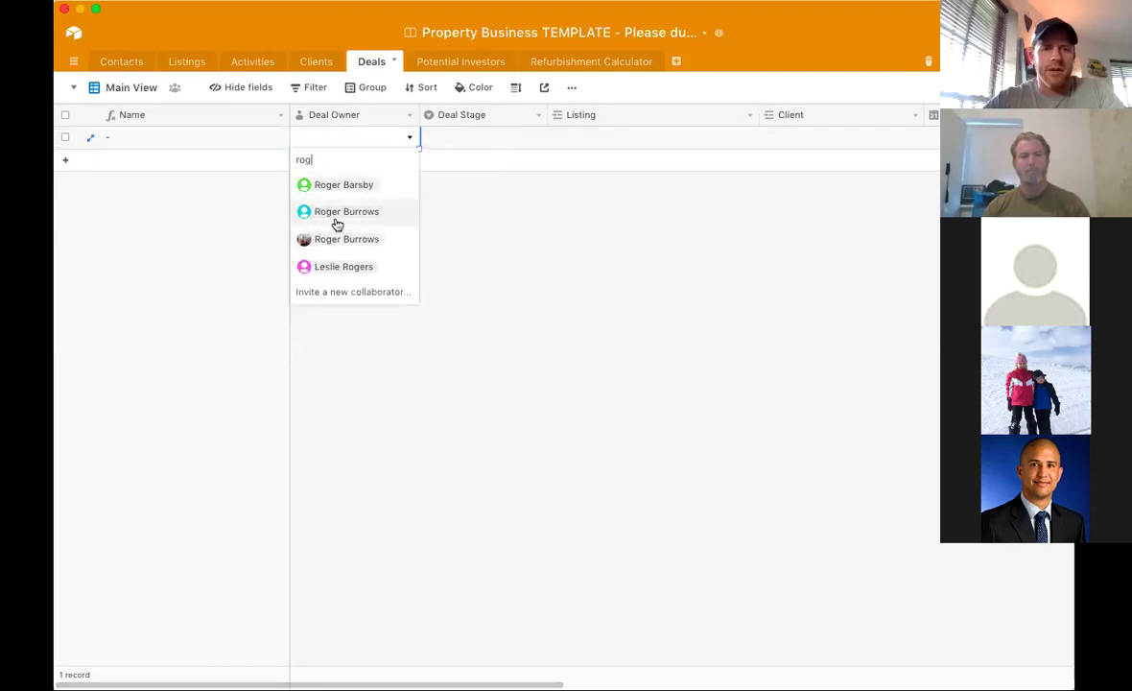
pyautogui.click(335, 217)
# Set the new deal's Deal Stage to Closing in Progress
pyautogui.click(478, 141)
pyautogui.click(538, 141)
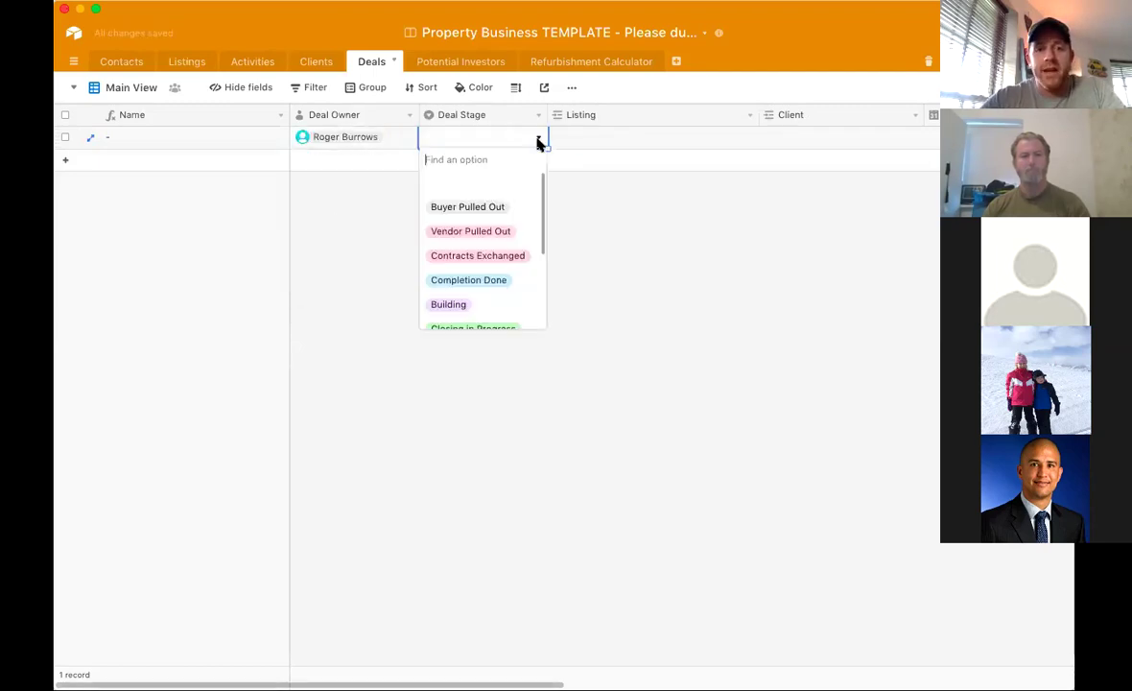
pyautogui.scroll(-2, 509, 212)
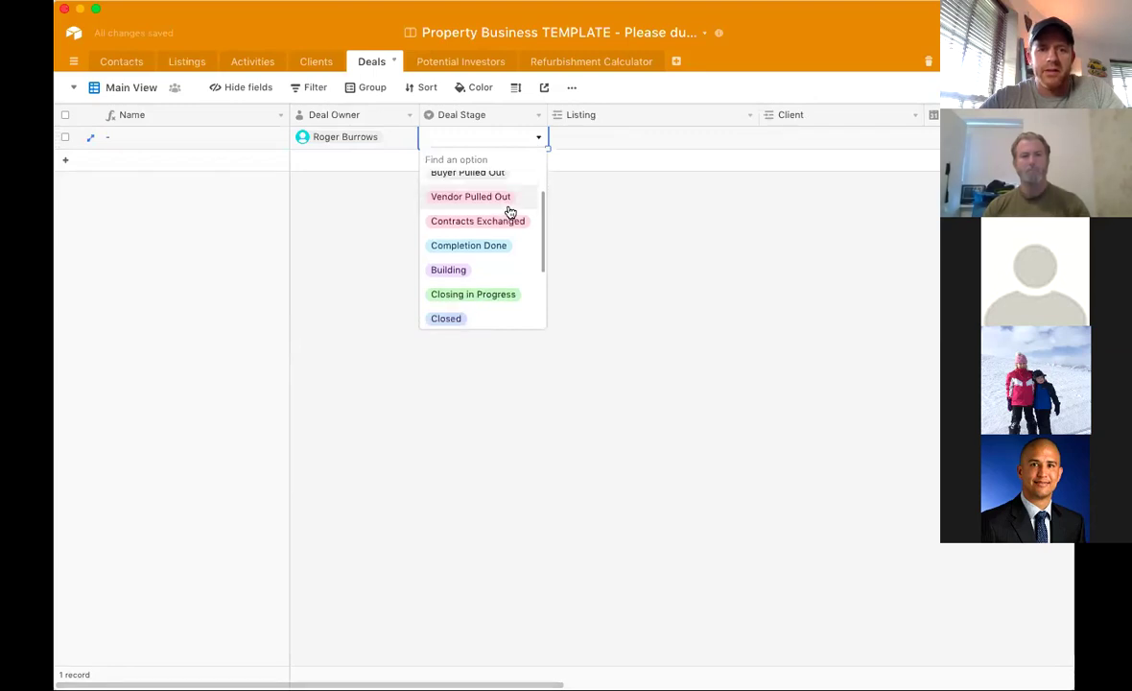
pyautogui.click(503, 292)
# Link the deal to the existing property listing and to the Stokoe Ltd client
pyautogui.click(620, 139)
pyautogui.click(561, 140)
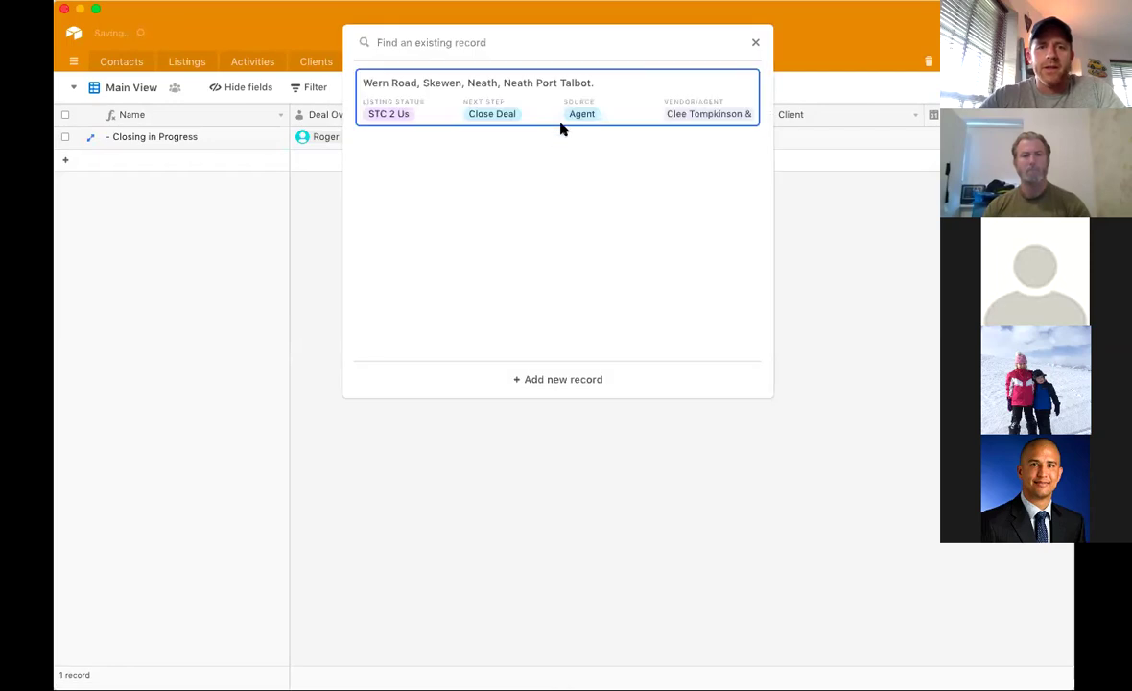
pyautogui.click(550, 101)
pyautogui.hscroll(2, 773, 139)
pyautogui.click(757, 135)
pyautogui.click(698, 139)
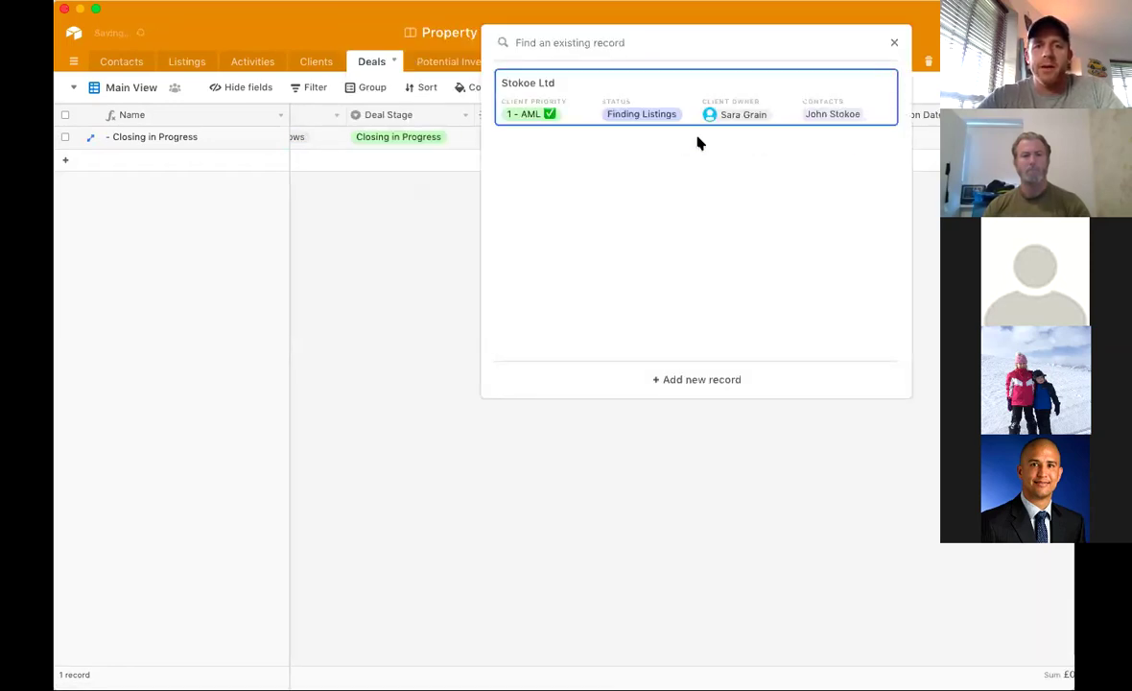
pyautogui.click(659, 99)
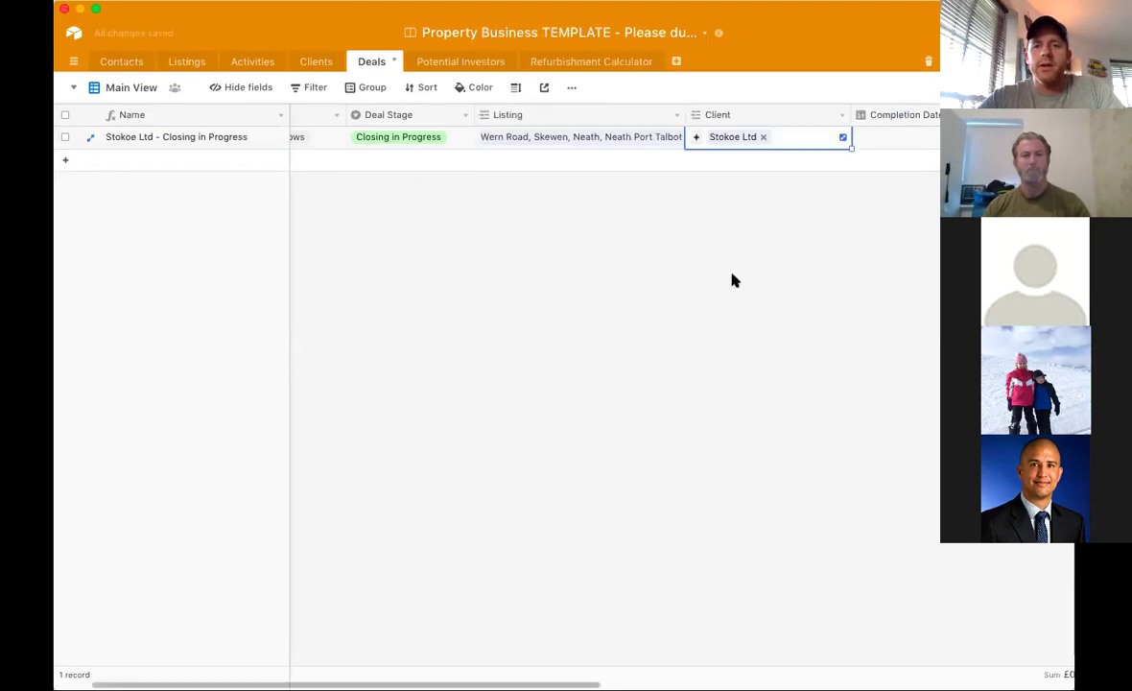
pyautogui.hscroll(-3, 733, 279)
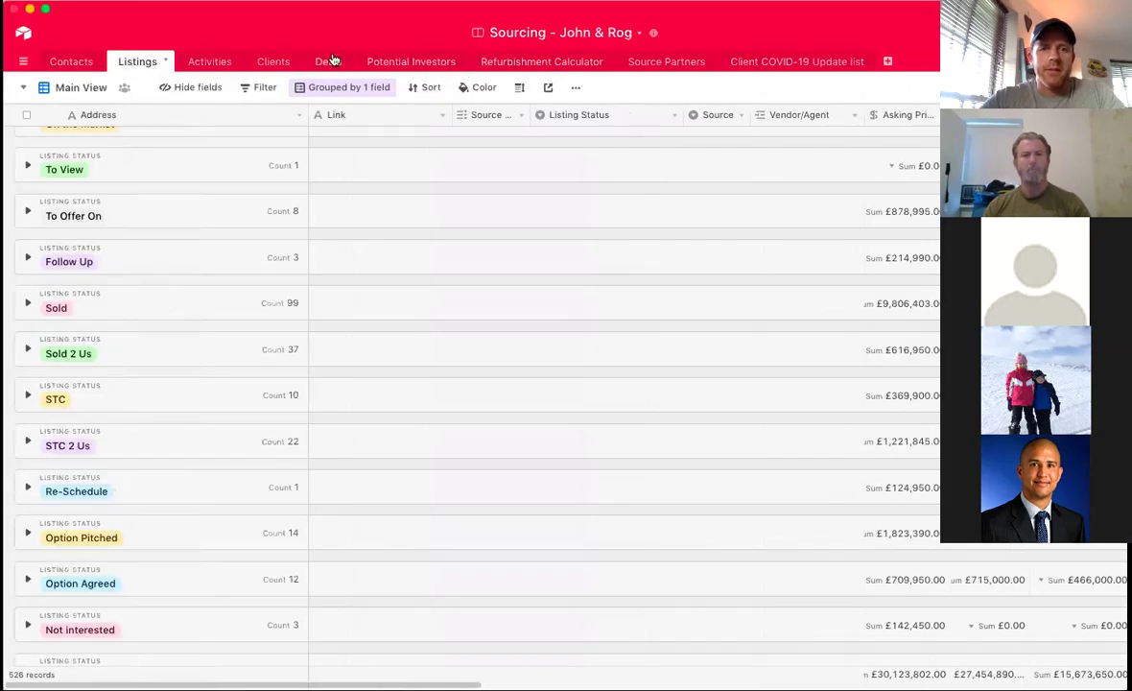
# In the live Sourcing base's Deals table, collapse the In Legals, Just secured, Snagging and COVID-19 Affected groups
pyautogui.click(328, 62)
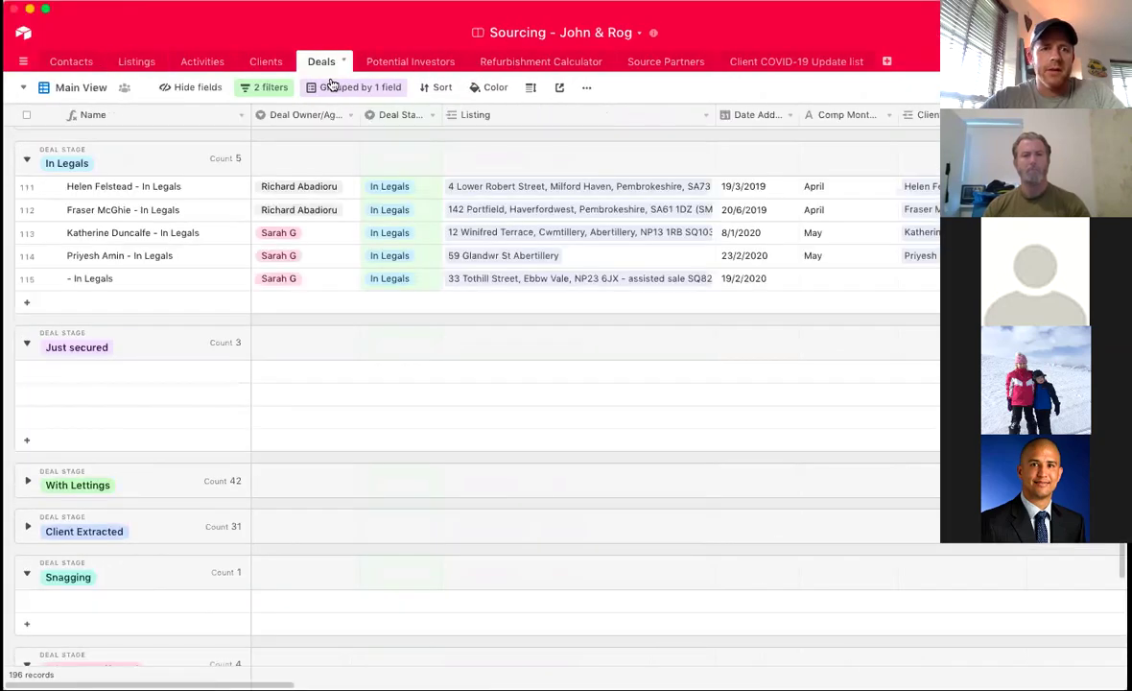
pyautogui.click(27, 159)
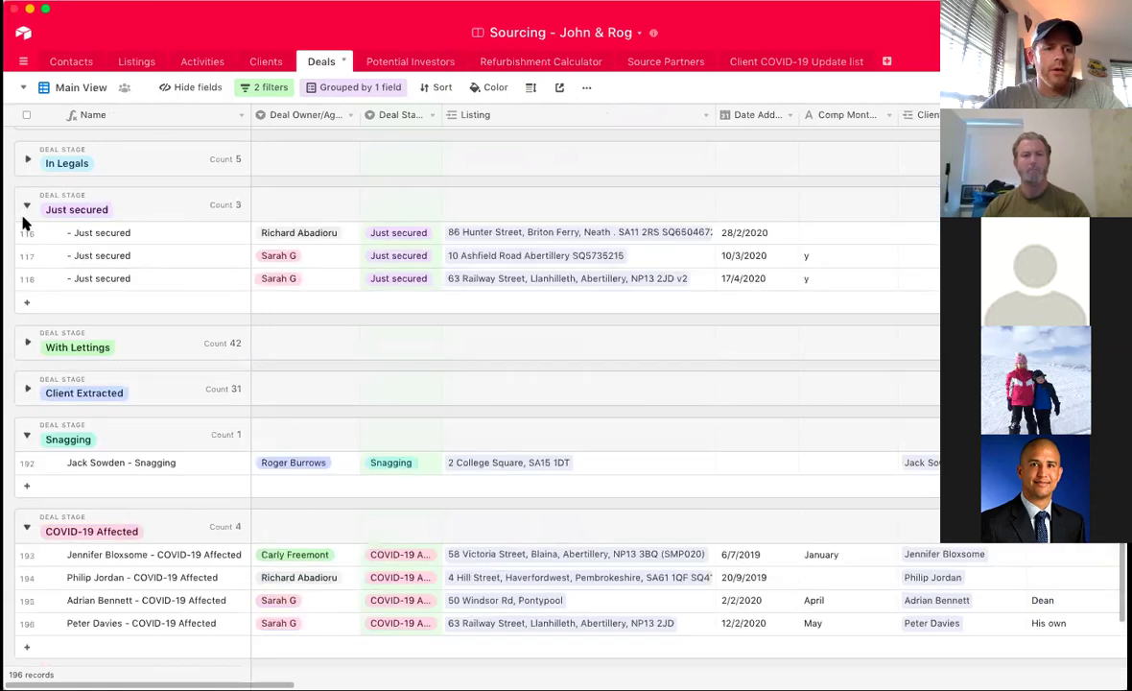
pyautogui.click(27, 207)
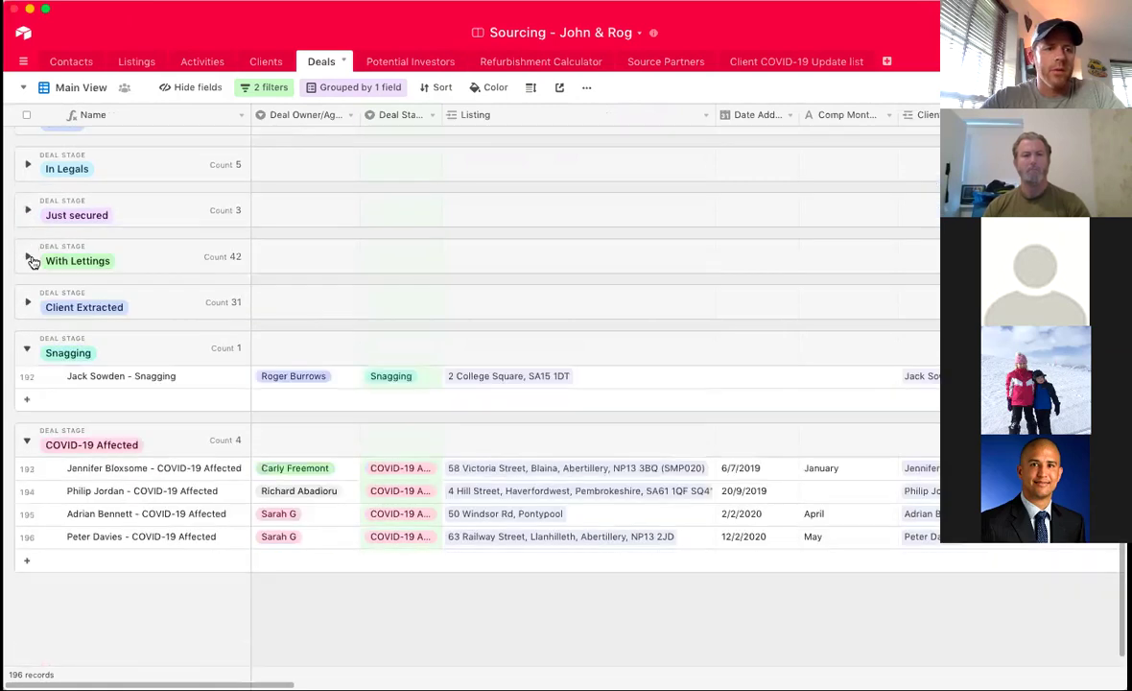
pyautogui.click(29, 351)
pyautogui.click(27, 440)
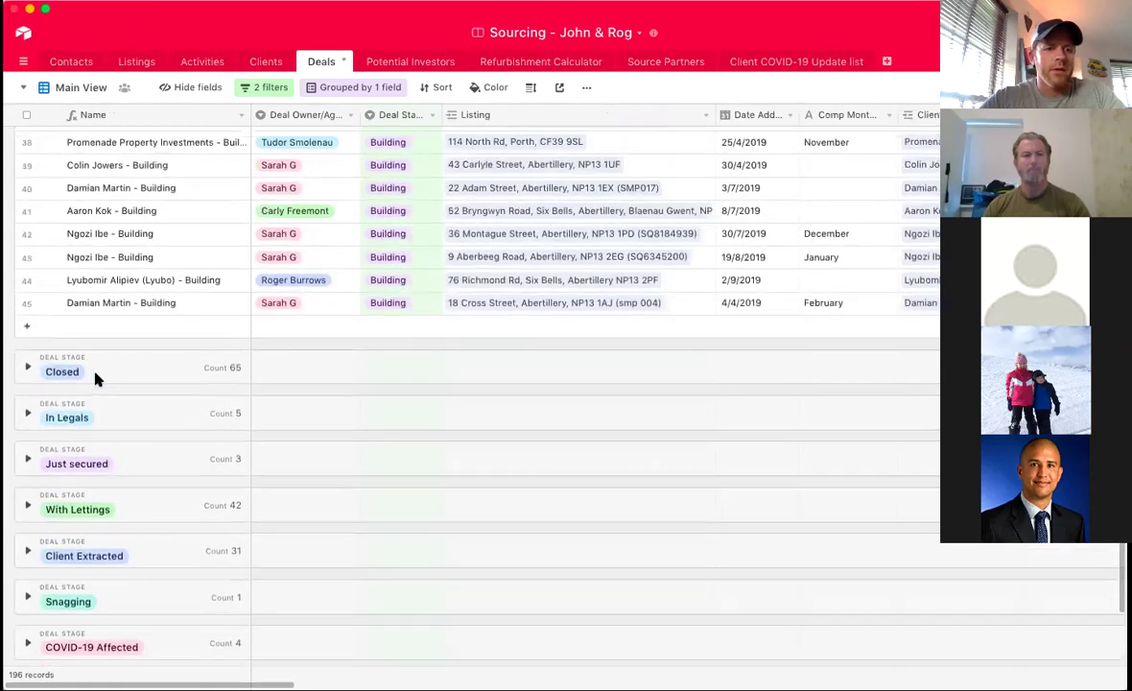
# Collapse the Building group and the group without a deal stage in the Deals table
pyautogui.scroll(10, 95, 379)
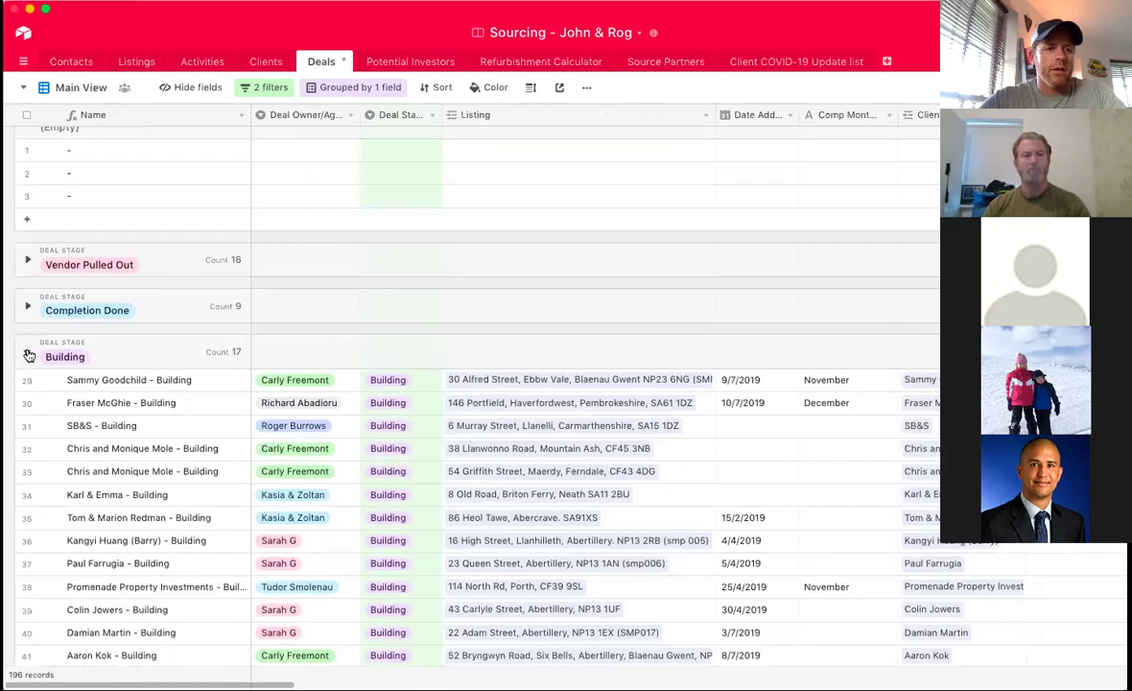
pyautogui.click(29, 356)
pyautogui.scroll(1, 77, 264)
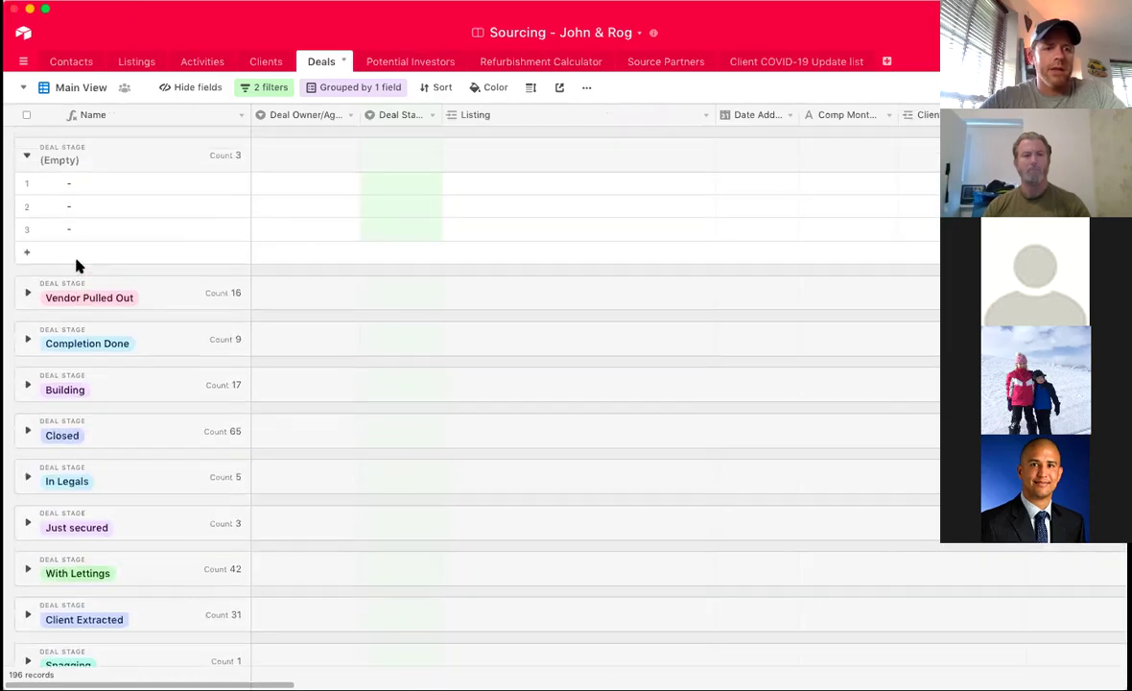
pyautogui.click(27, 156)
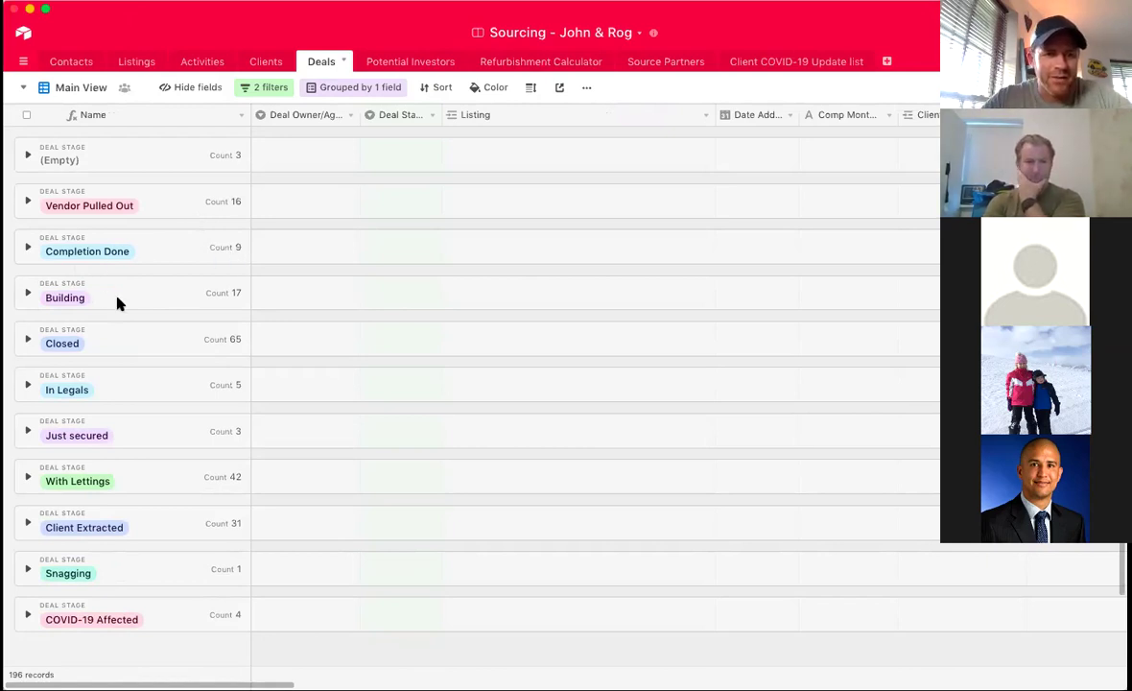
# Expand the Building and With Lettings deal groups to examine their agents, listings and clients, collapsing each again
pyautogui.click(28, 298)
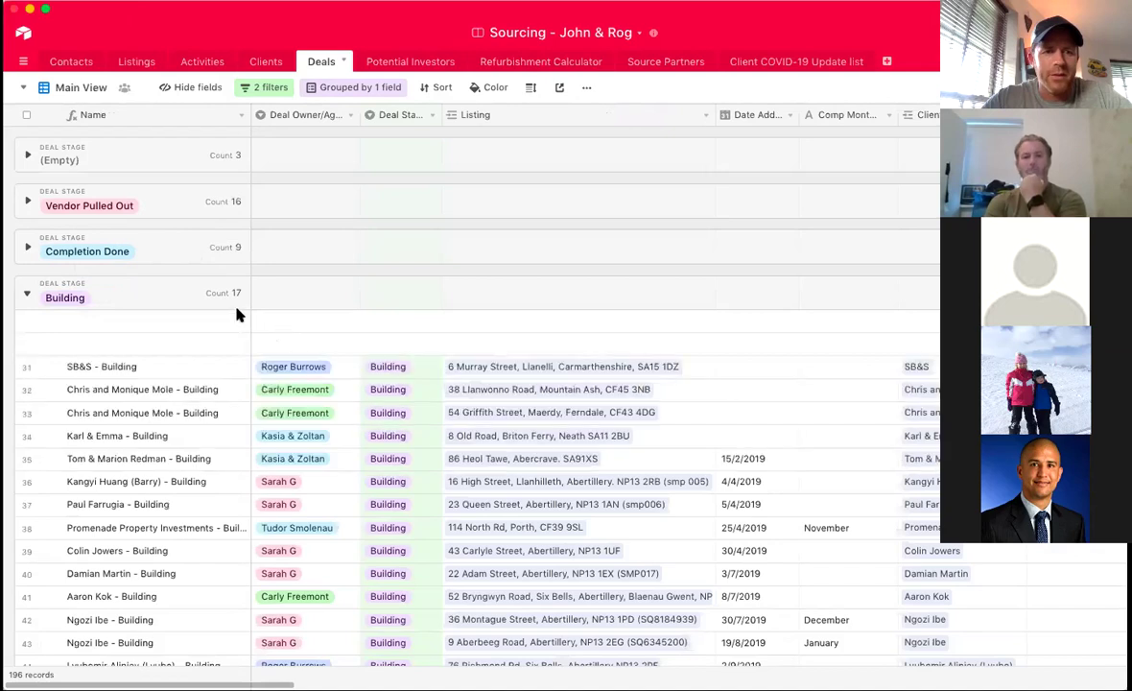
pyautogui.click(28, 297)
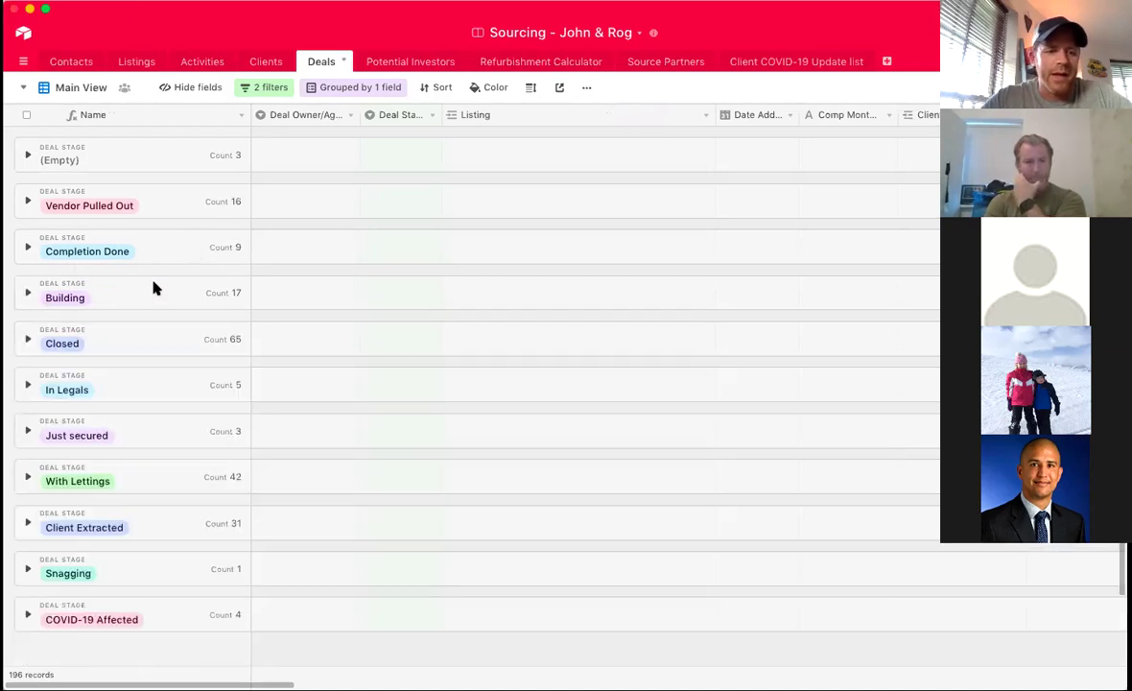
pyautogui.scroll(-2, 154, 288)
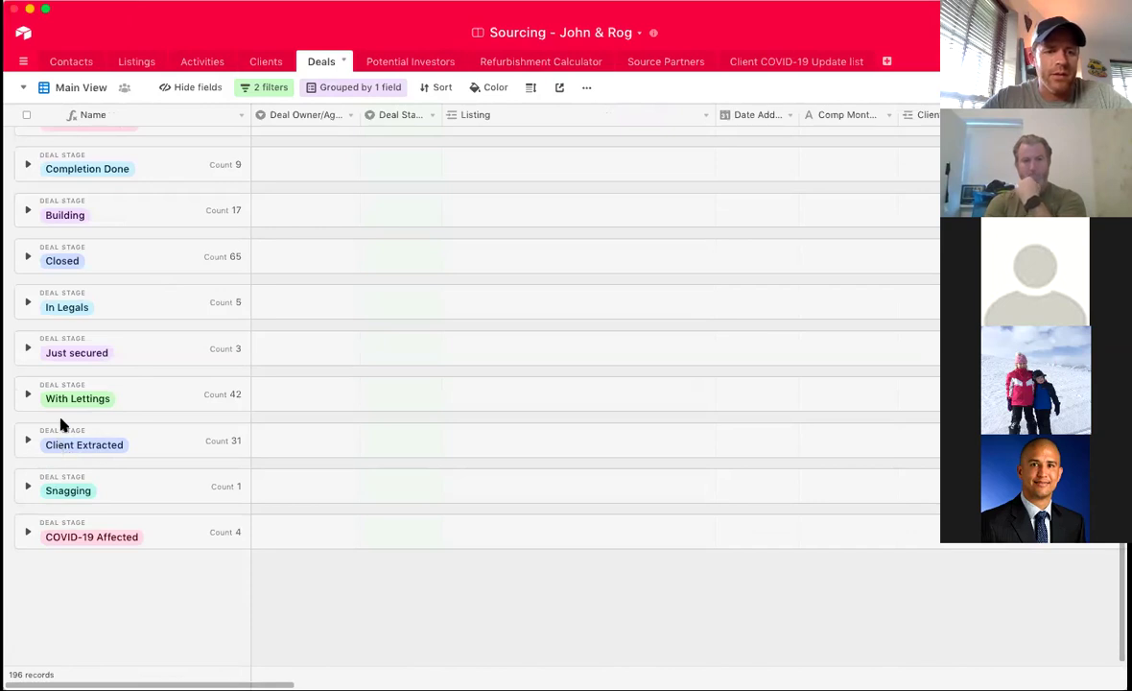
pyautogui.click(28, 397)
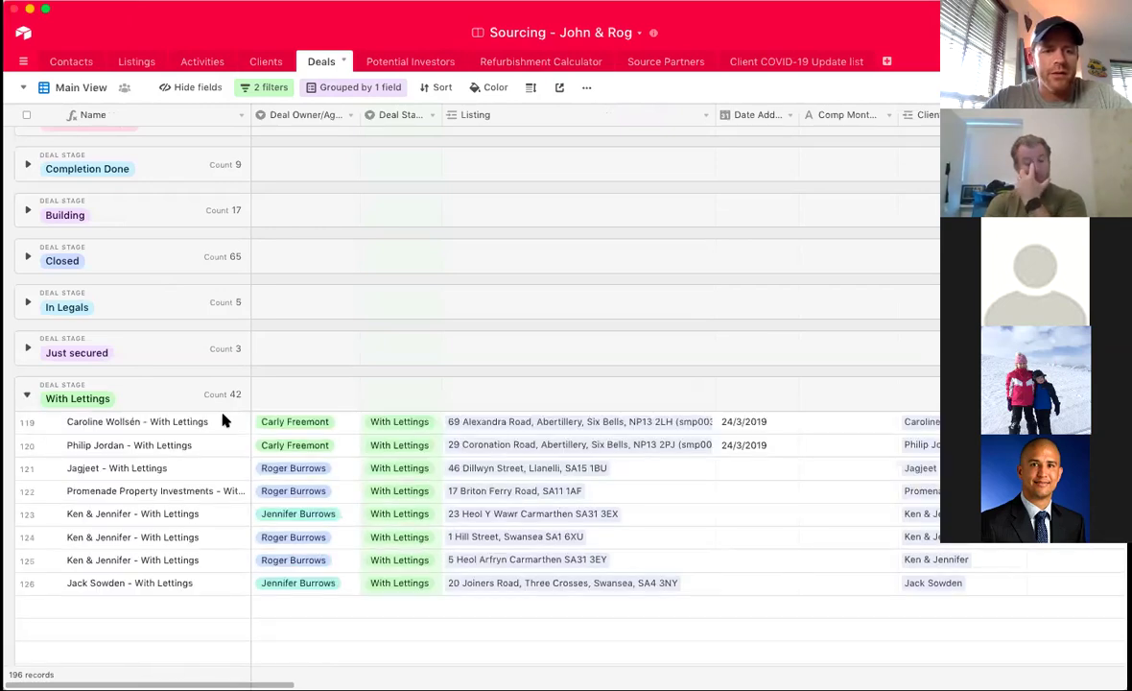
pyautogui.scroll(-3, 223, 418)
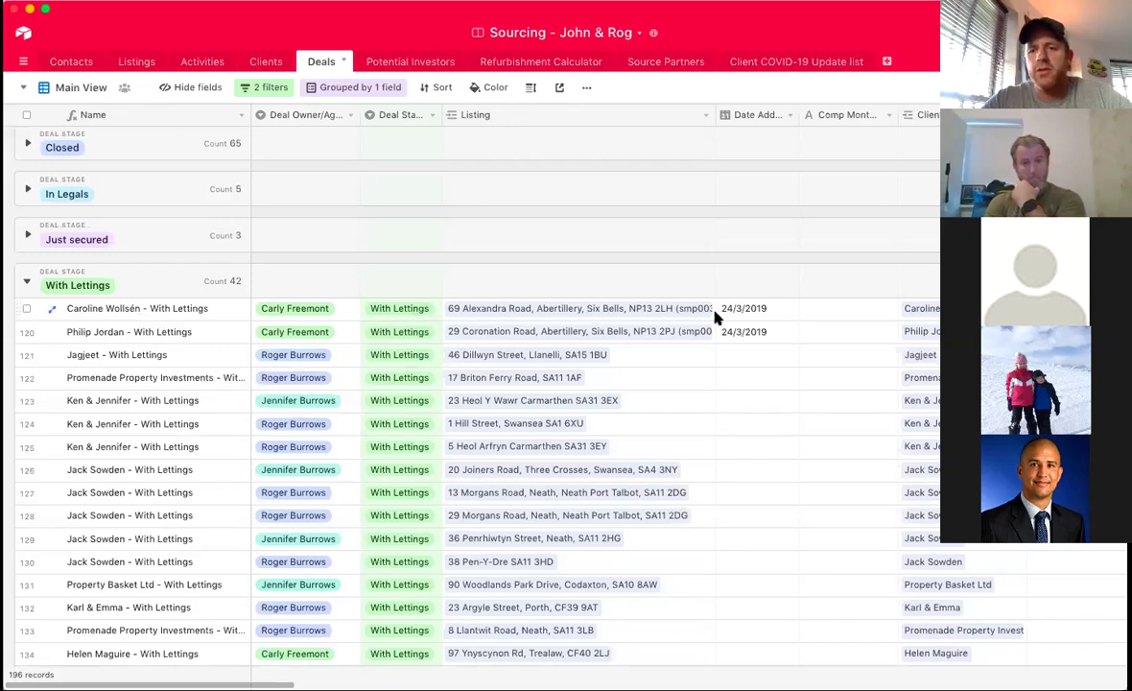
pyautogui.hscroll(3, 715, 315)
pyautogui.hscroll(-3, 715, 315)
pyautogui.scroll(-1, 715, 316)
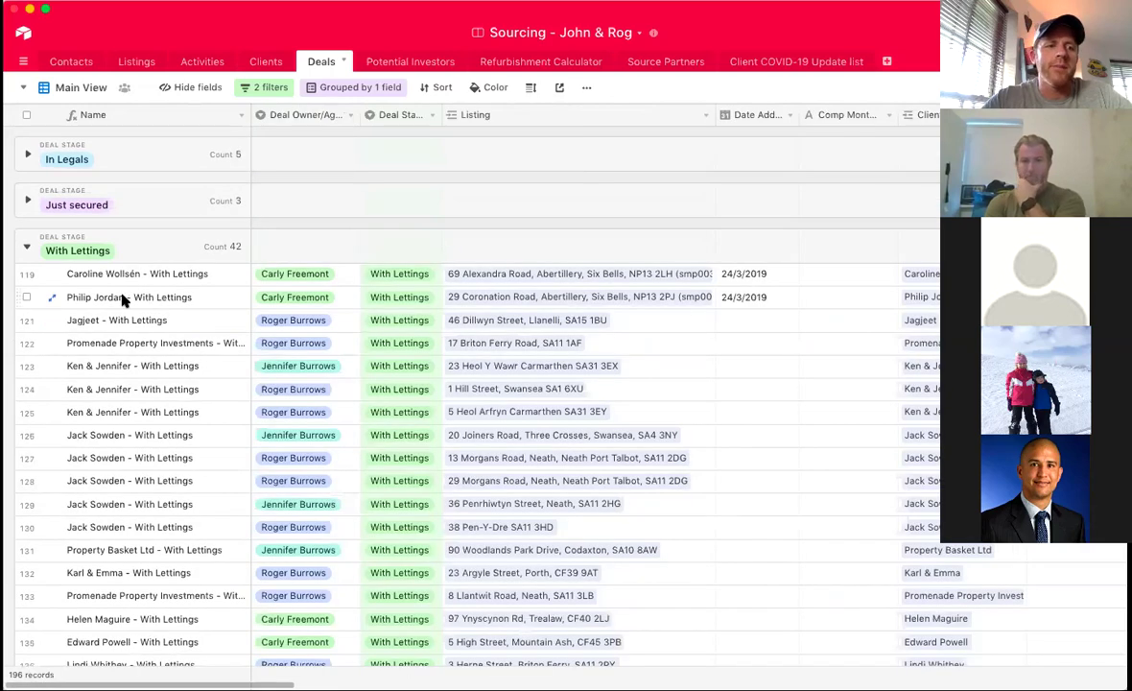
pyautogui.click(27, 246)
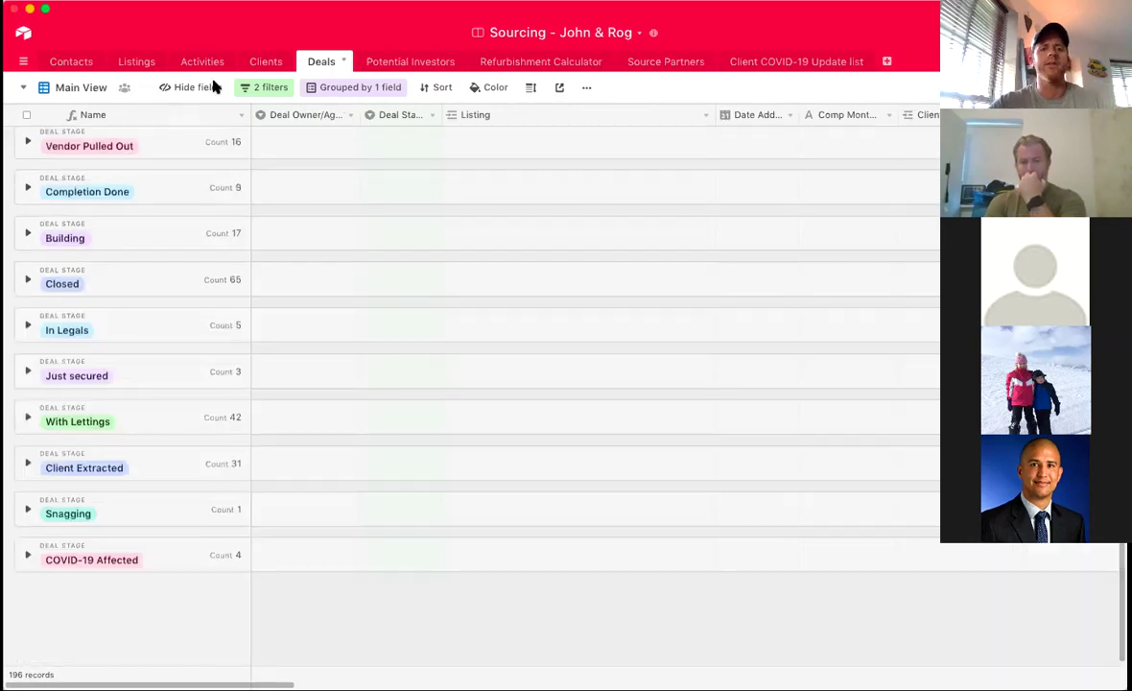
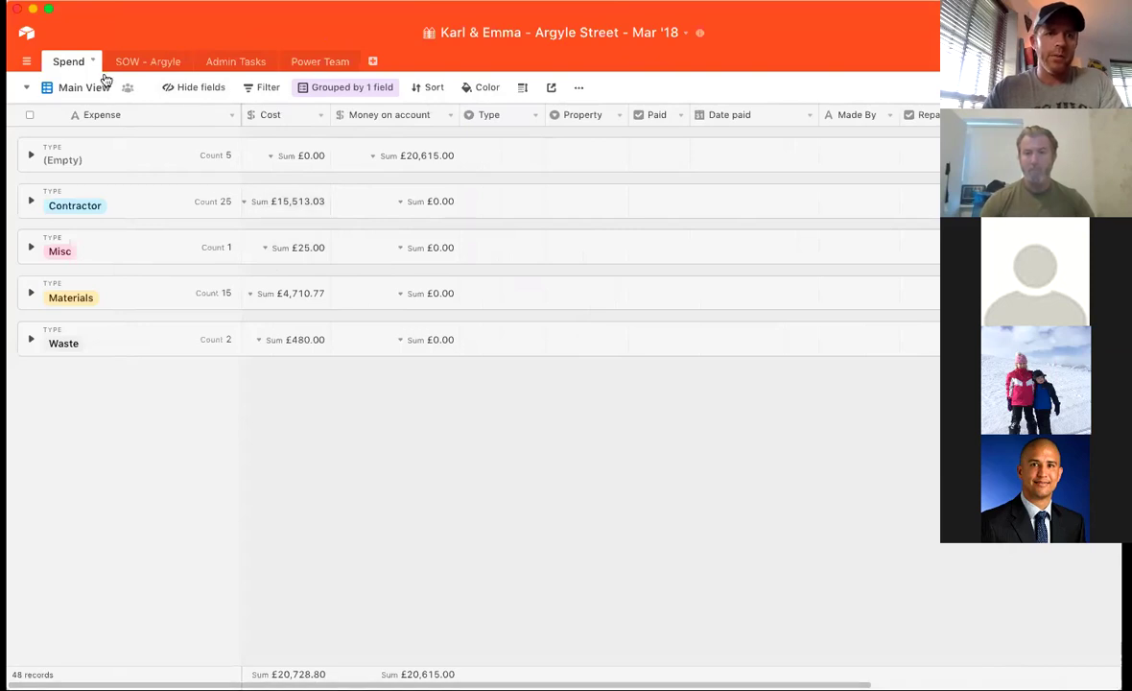
# In the Argyle Street refurbishment base, look through the SOW - Argyle, Admin Tasks and Power Team tables
pyautogui.click(153, 62)
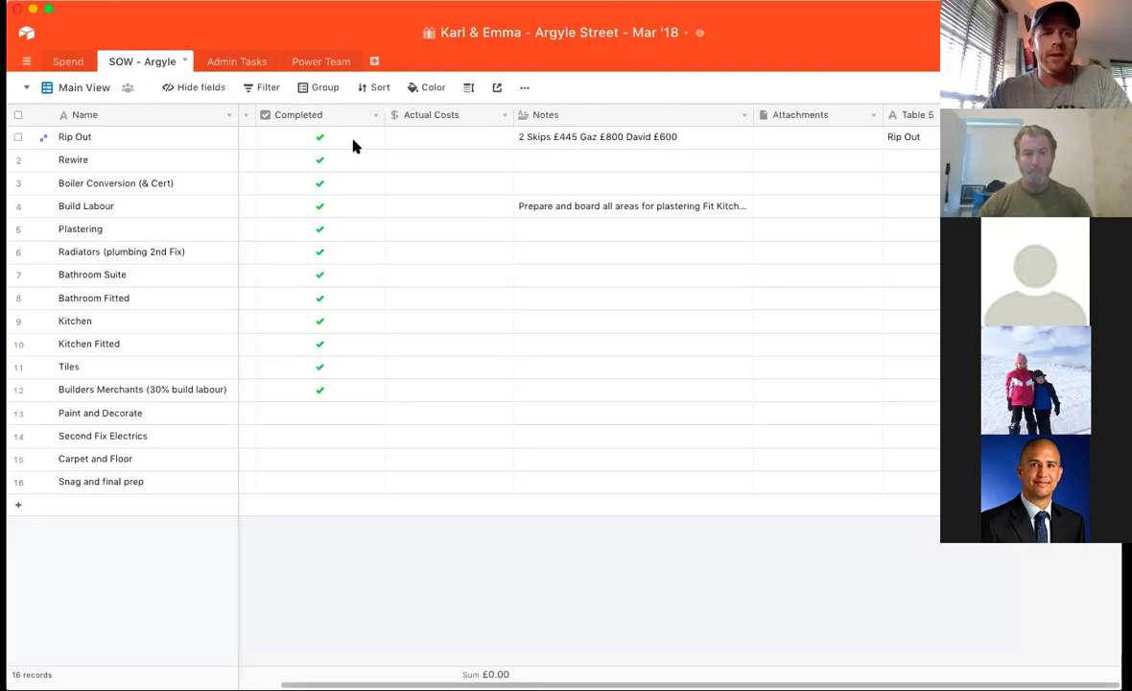
pyautogui.click(242, 63)
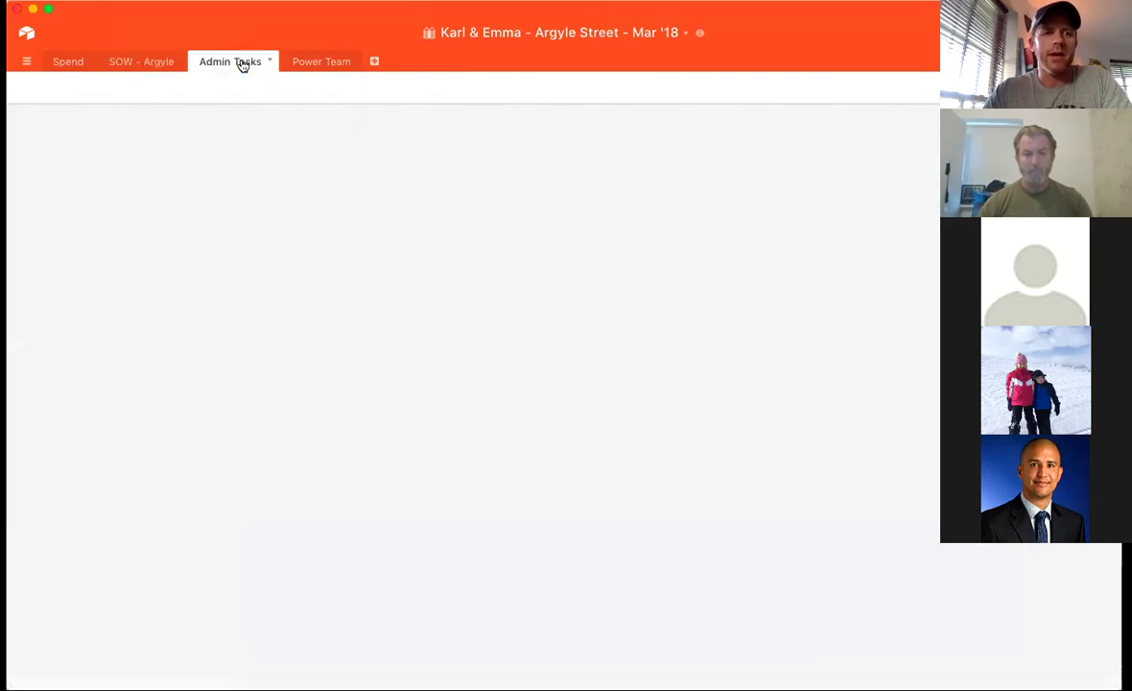
pyautogui.click(331, 61)
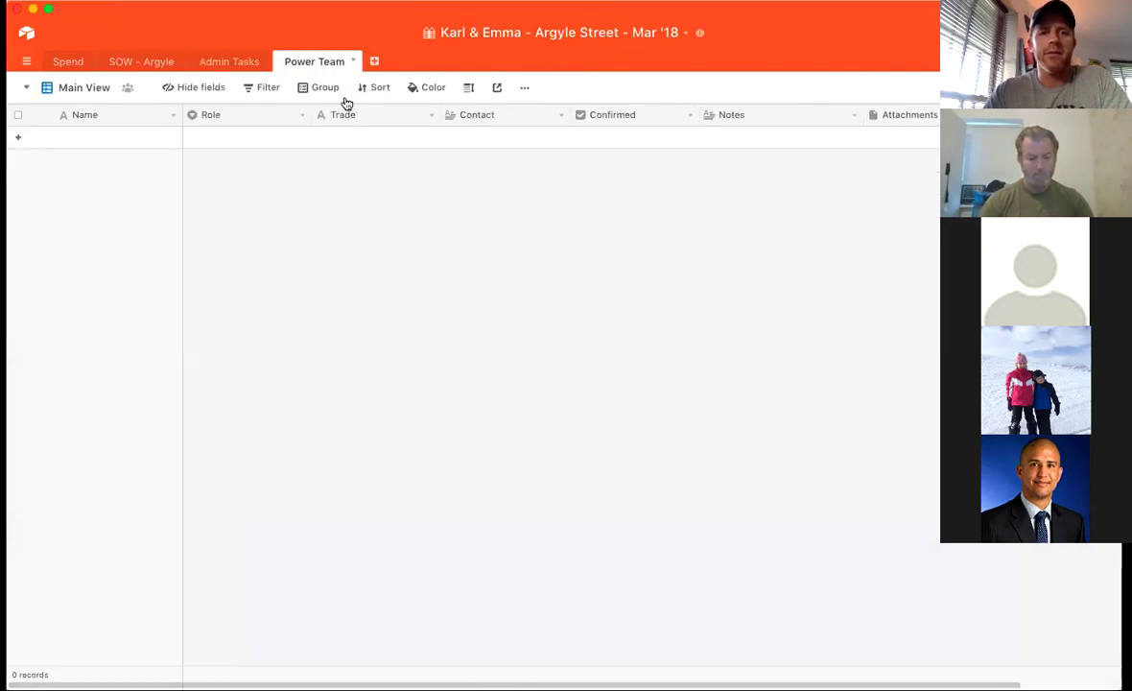
# Return to the Spend table and expand the group without a type and the Contractor group
pyautogui.click(73, 65)
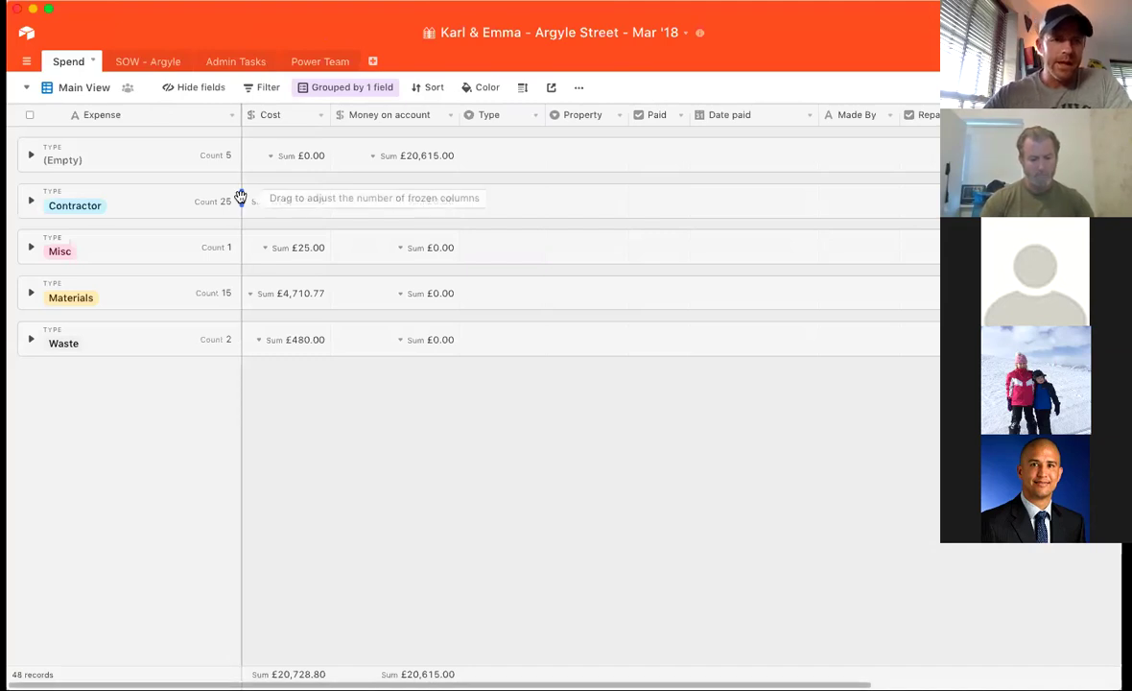
pyautogui.click(31, 156)
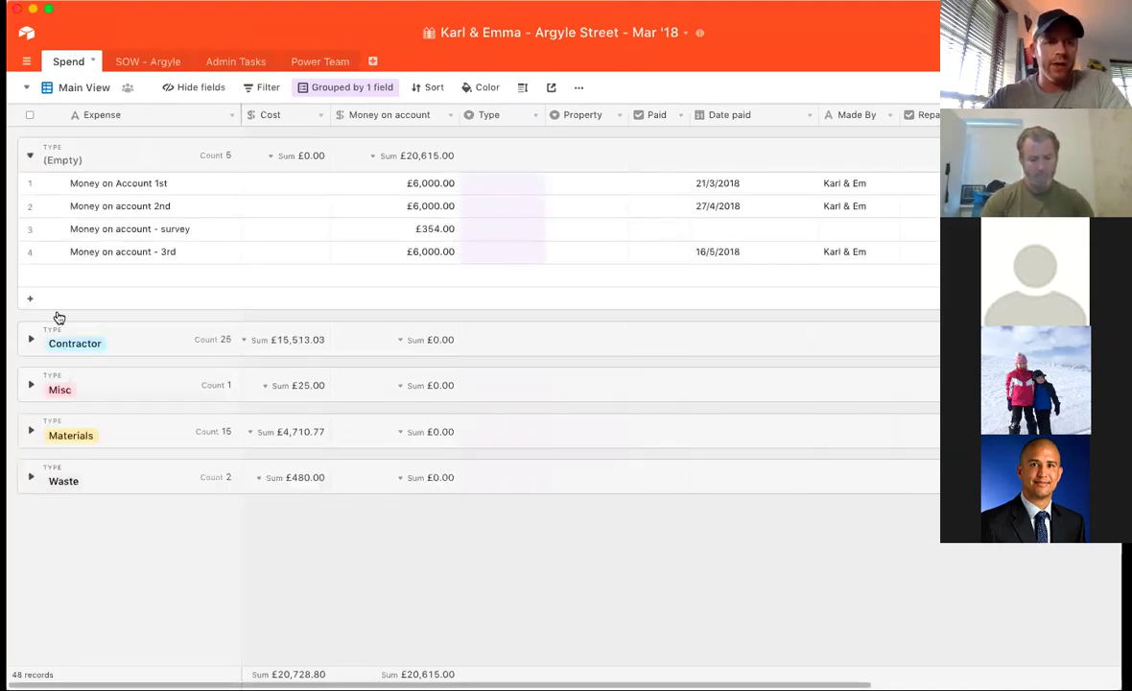
pyautogui.click(32, 339)
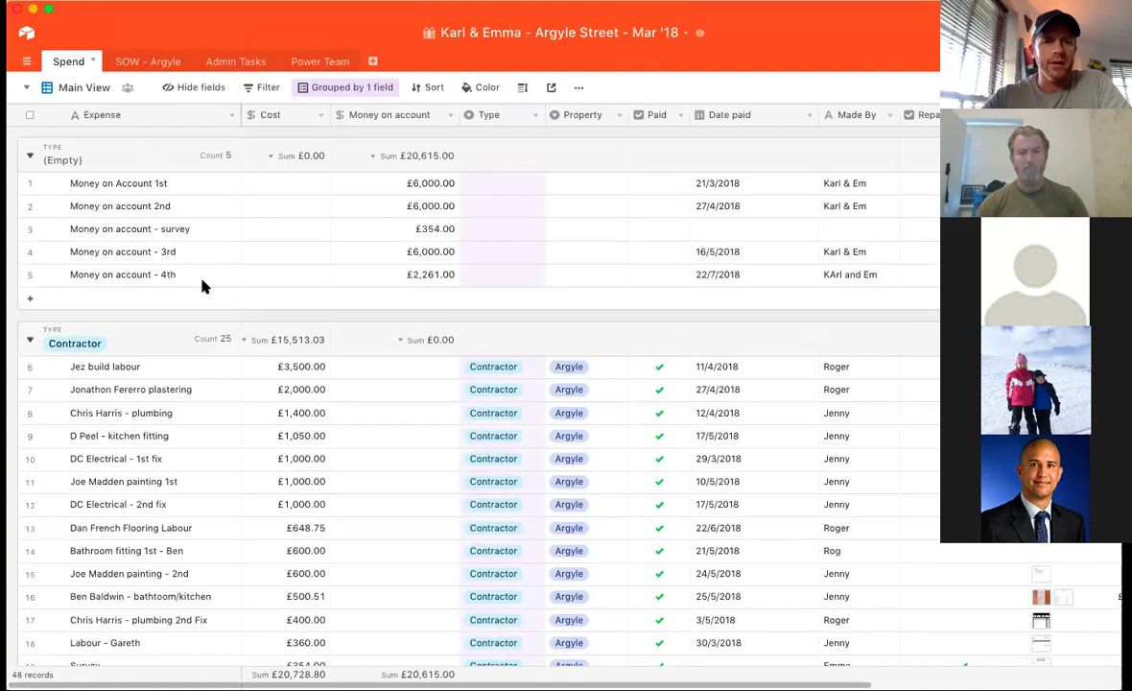
# Examine the money-on-account payments and the costs, payment dates and payers of the contractor expenses
pyautogui.scroll(-3, 202, 284)
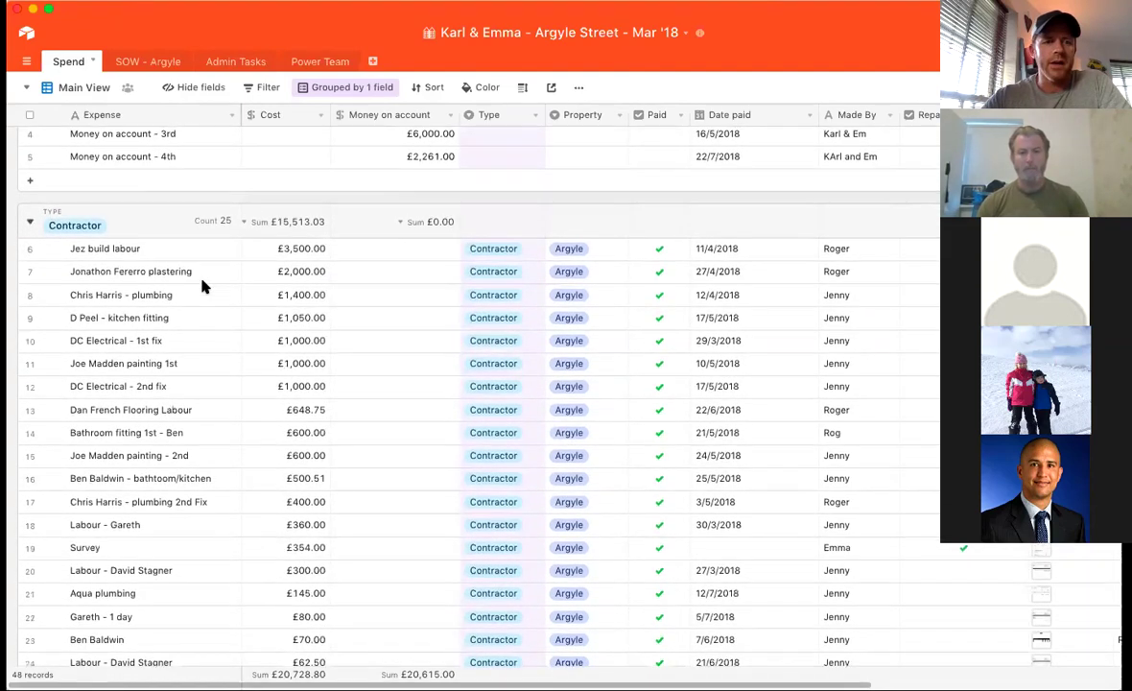
pyautogui.scroll(3, 202, 284)
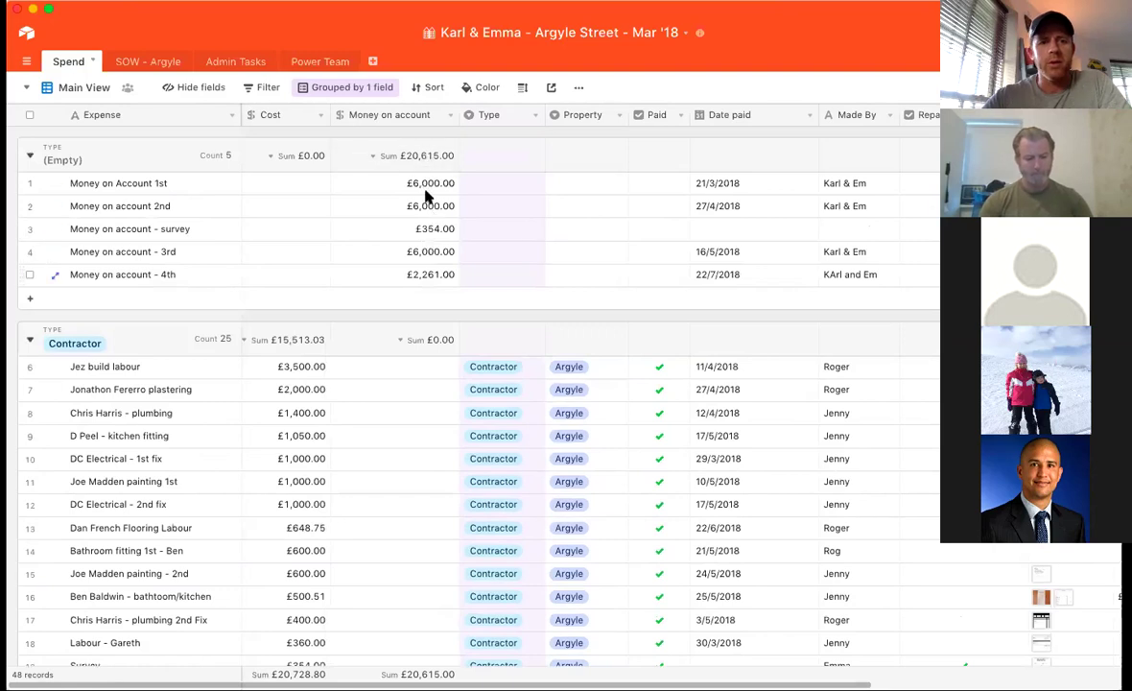
pyautogui.scroll(-2, 225, 299)
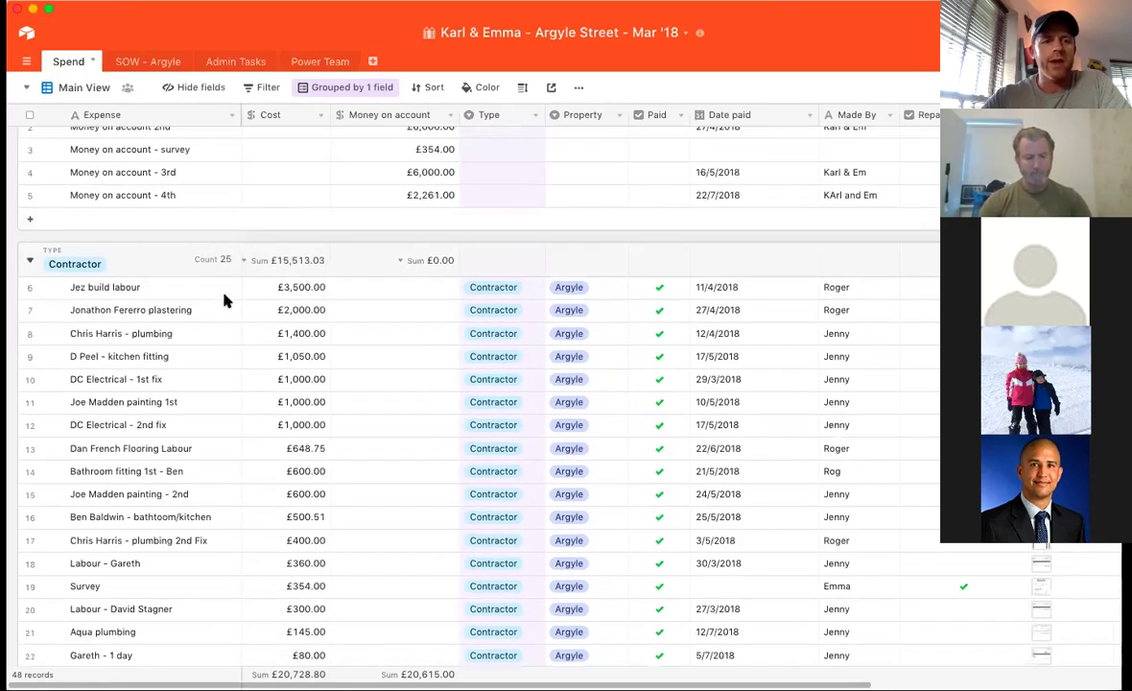
pyautogui.scroll(-1, 225, 300)
pyautogui.scroll(-2, 284, 347)
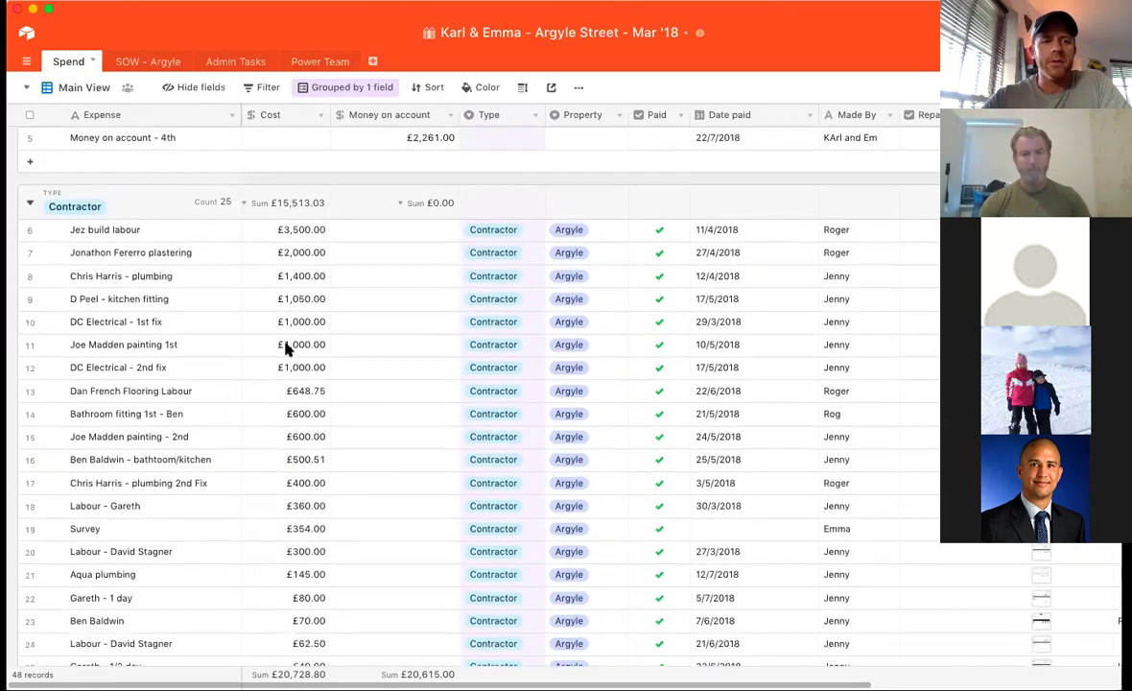
pyautogui.scroll(-1, 285, 348)
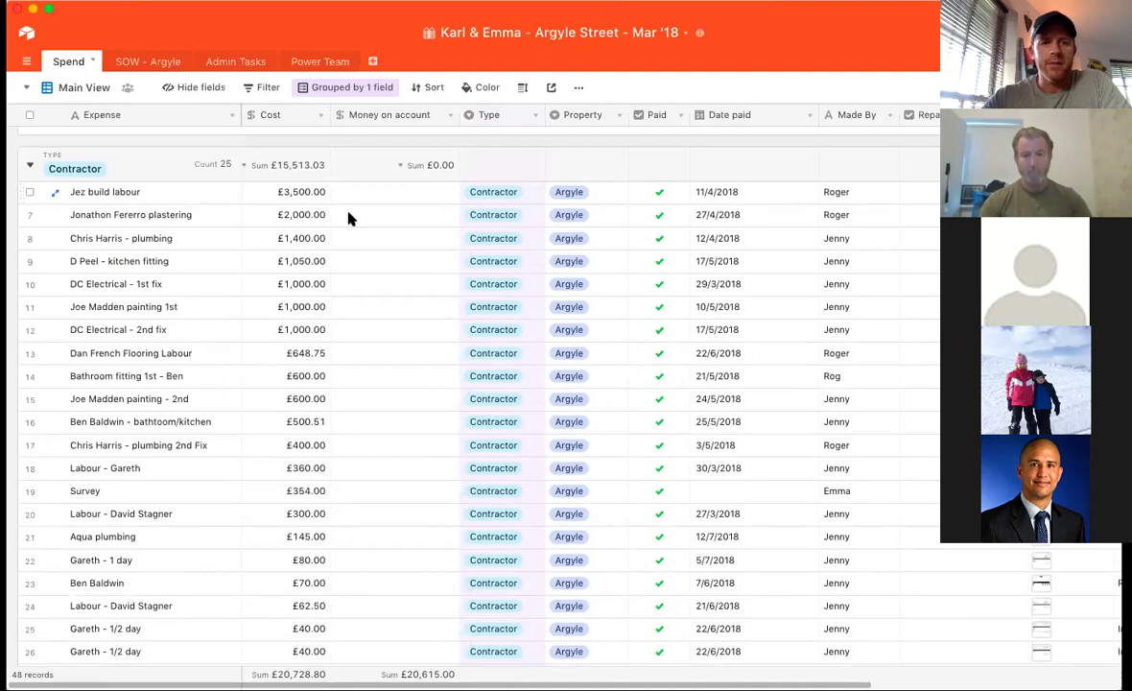
pyautogui.hscroll(5, 348, 218)
pyautogui.scroll(1, 348, 217)
pyautogui.hscroll(-5, 348, 218)
pyautogui.scroll(-1, 348, 217)
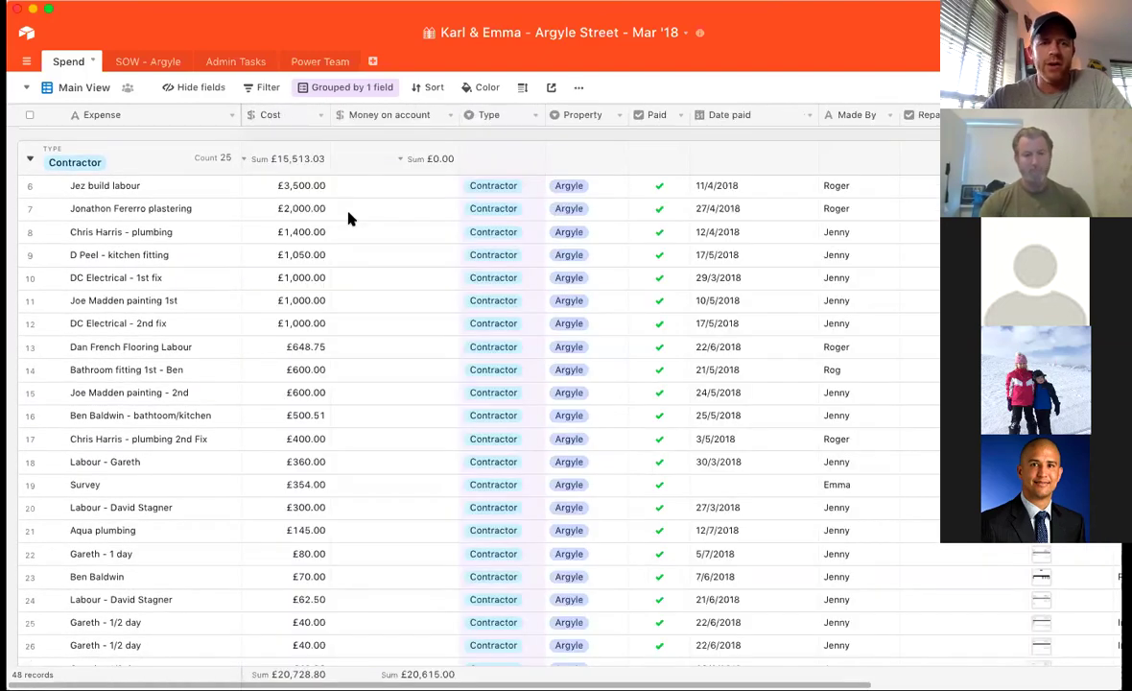
# Inspect the cost, type, property, payer and attachment fields of the build labour expense in the Contractor group
pyautogui.click(295, 187)
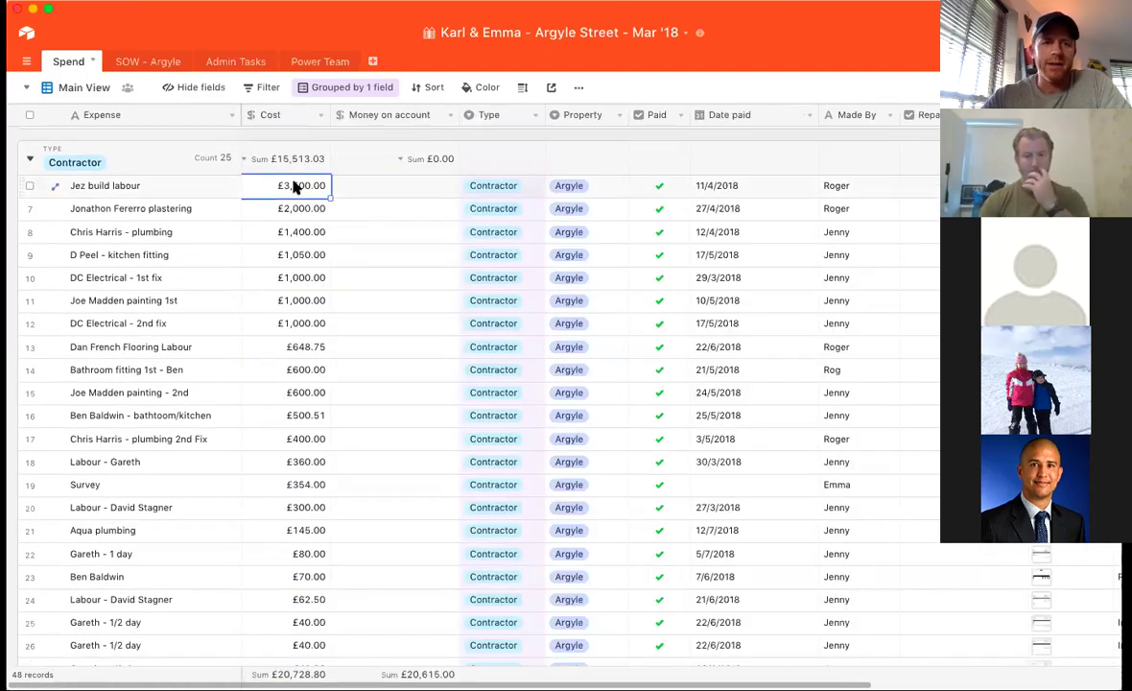
pyautogui.click(503, 187)
pyautogui.click(623, 191)
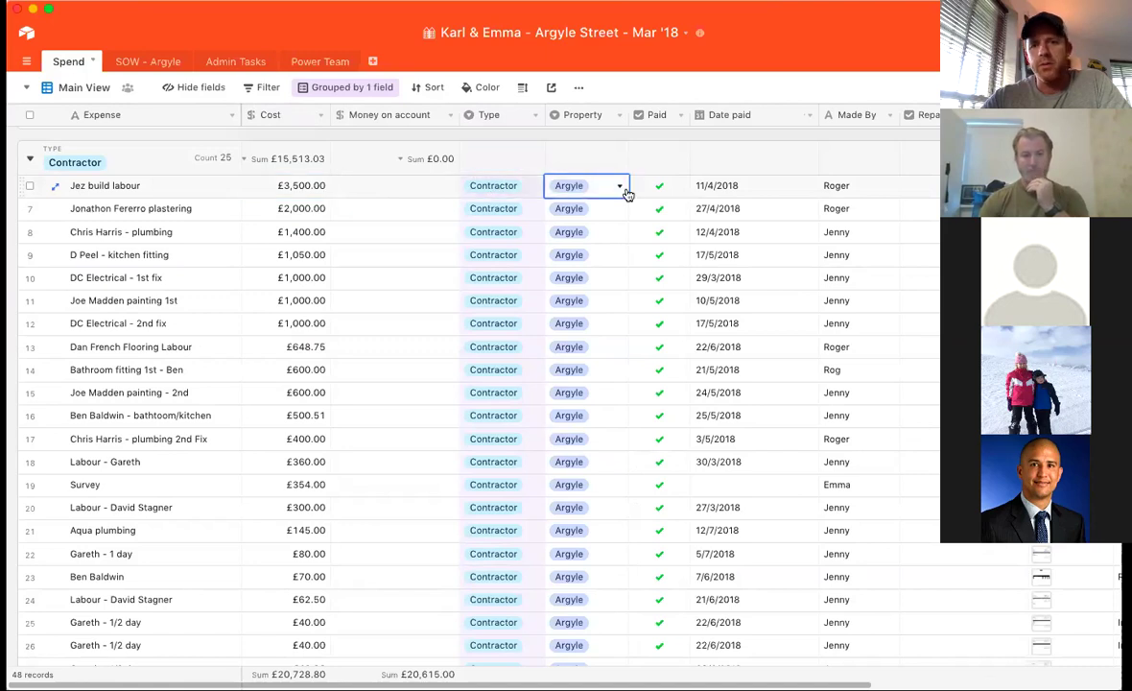
pyautogui.hscroll(3, 705, 191)
pyautogui.scroll(1, 705, 192)
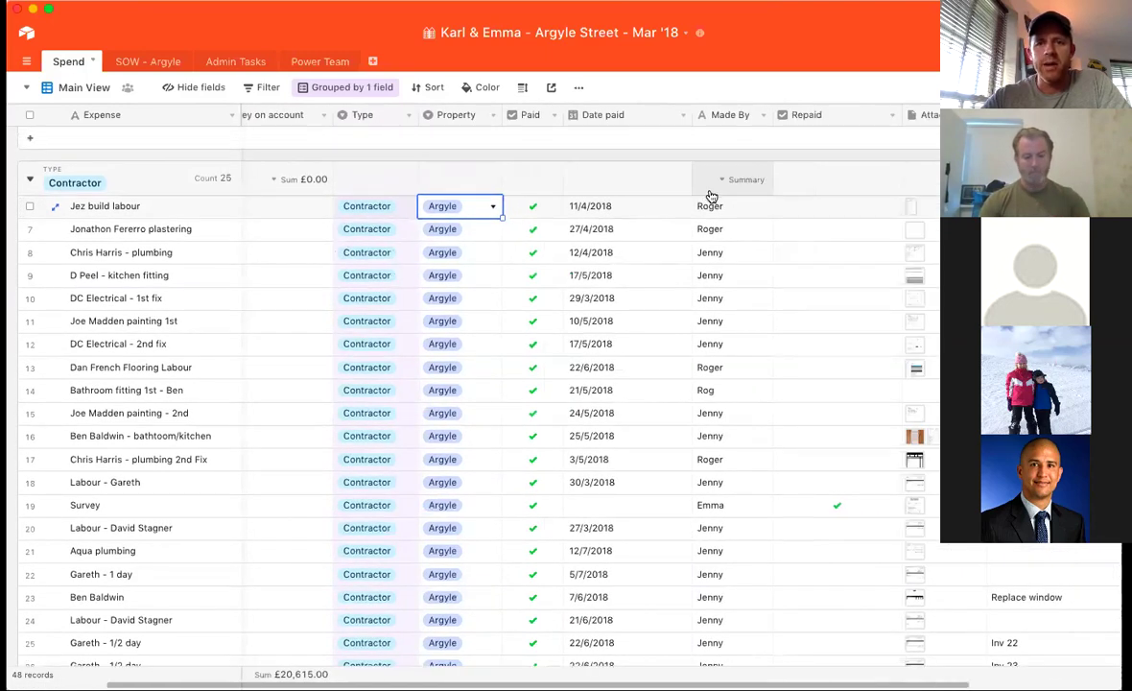
# Preview the invoice attached to the kitchen fitting expense, close it, and look over the remaining contractor expenses
pyautogui.click(914, 277)
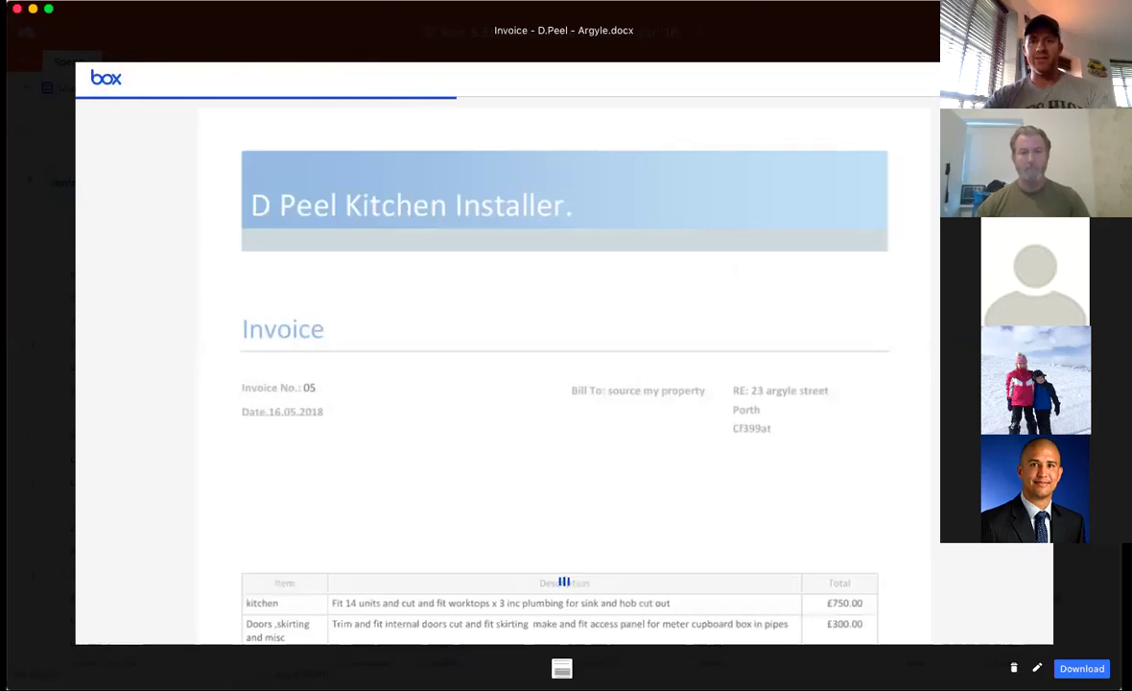
pyautogui.press('Escape')
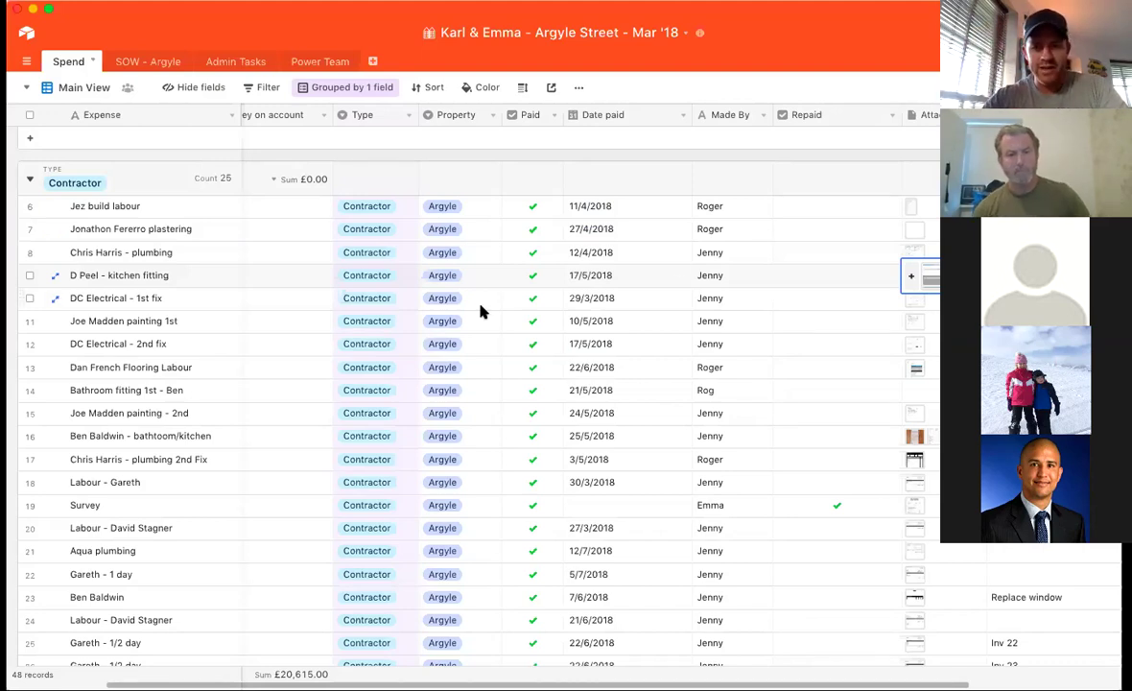
pyautogui.hscroll(-3, 479, 308)
pyautogui.scroll(-10, 479, 308)
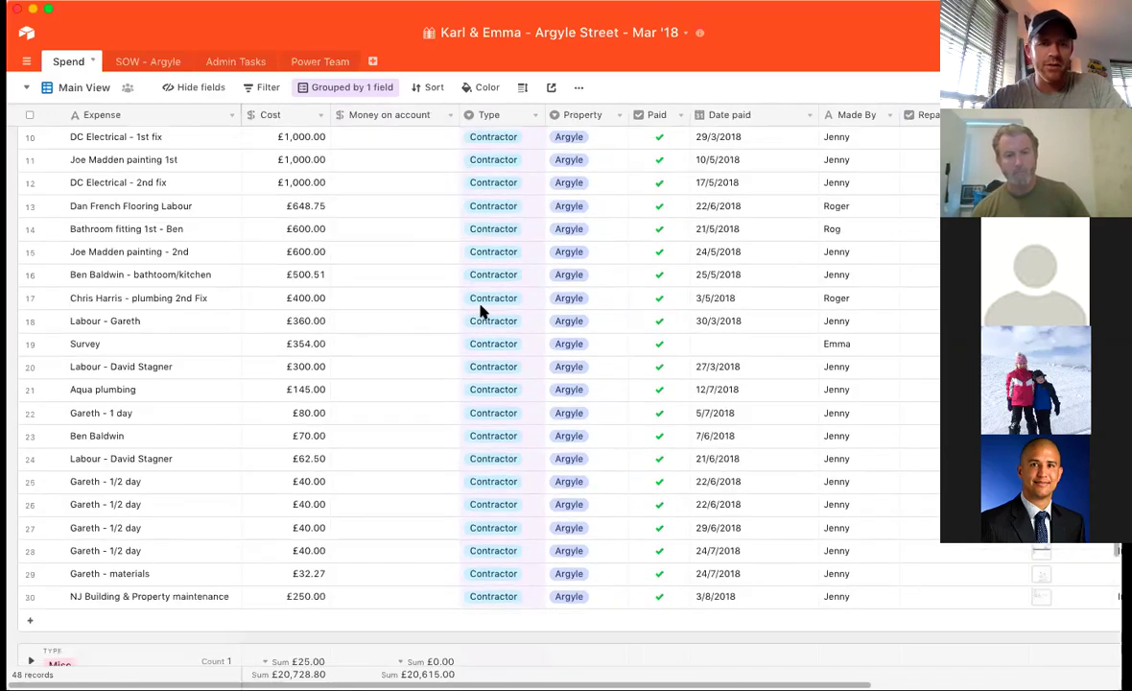
pyautogui.scroll(8, 481, 307)
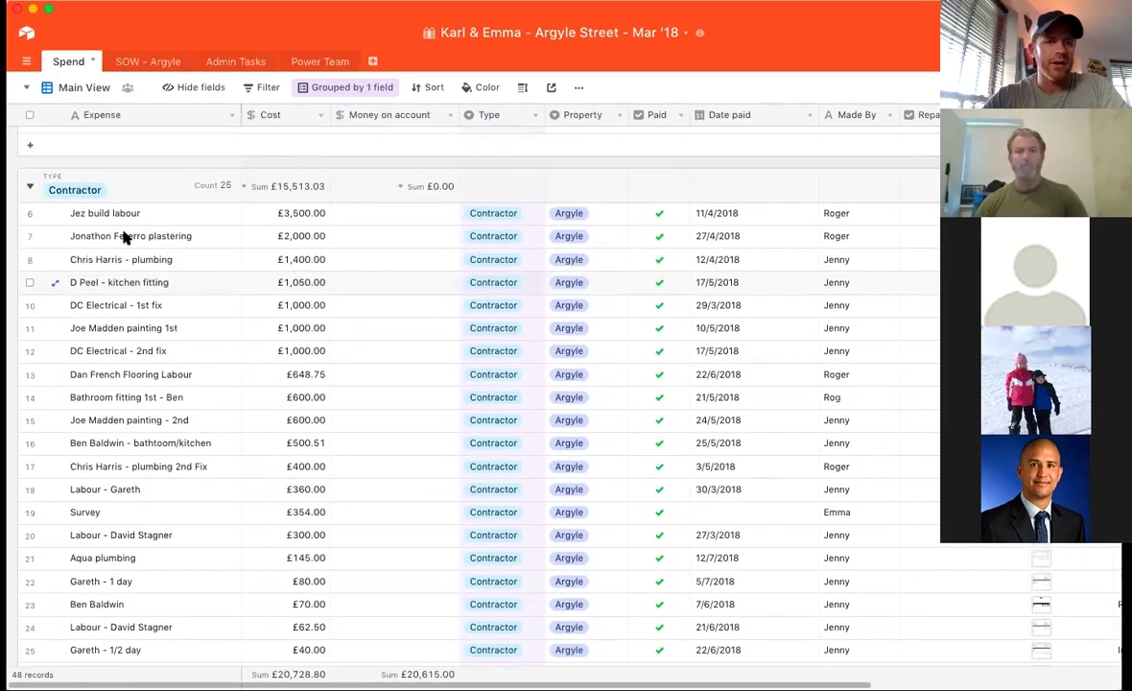
# Expand the Misc and Materials groups in the Spend table and examine their expenses
pyautogui.scroll(-6, 123, 236)
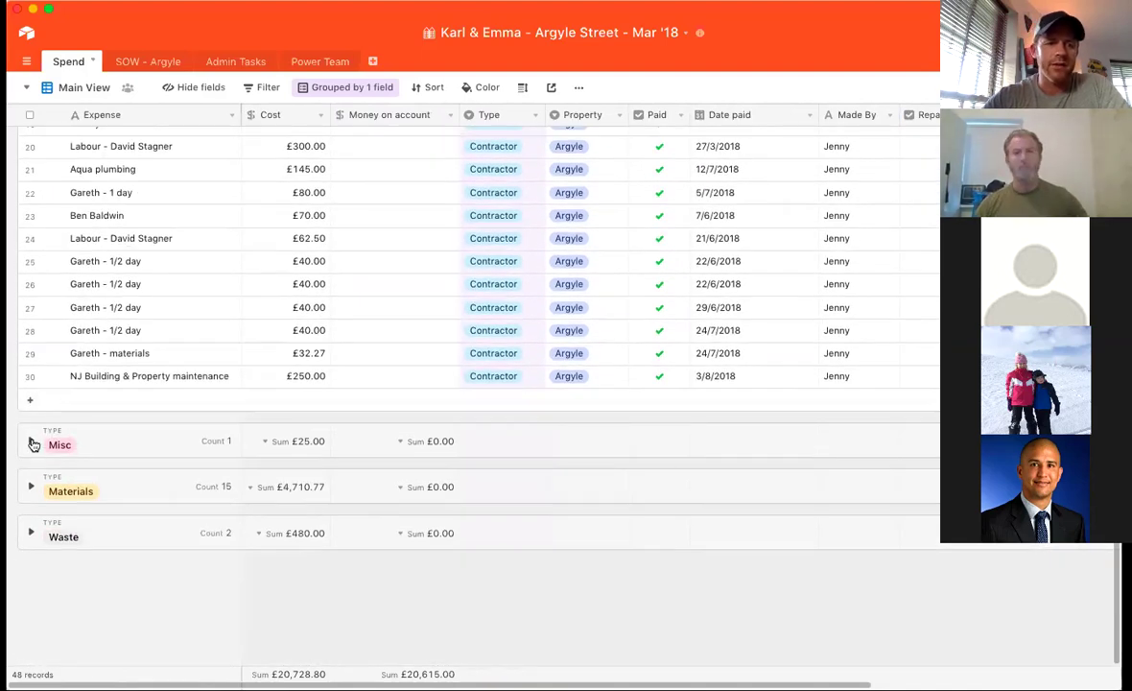
pyautogui.click(31, 441)
pyautogui.scroll(-1, 213, 360)
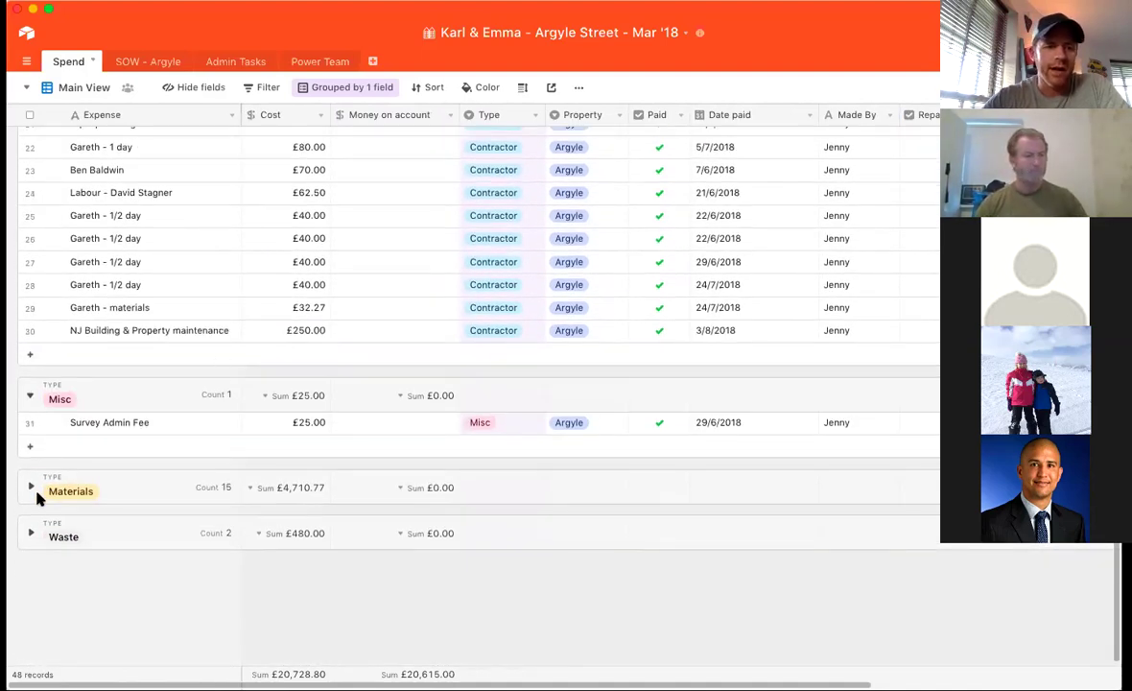
pyautogui.click(31, 489)
pyautogui.scroll(-7, 200, 394)
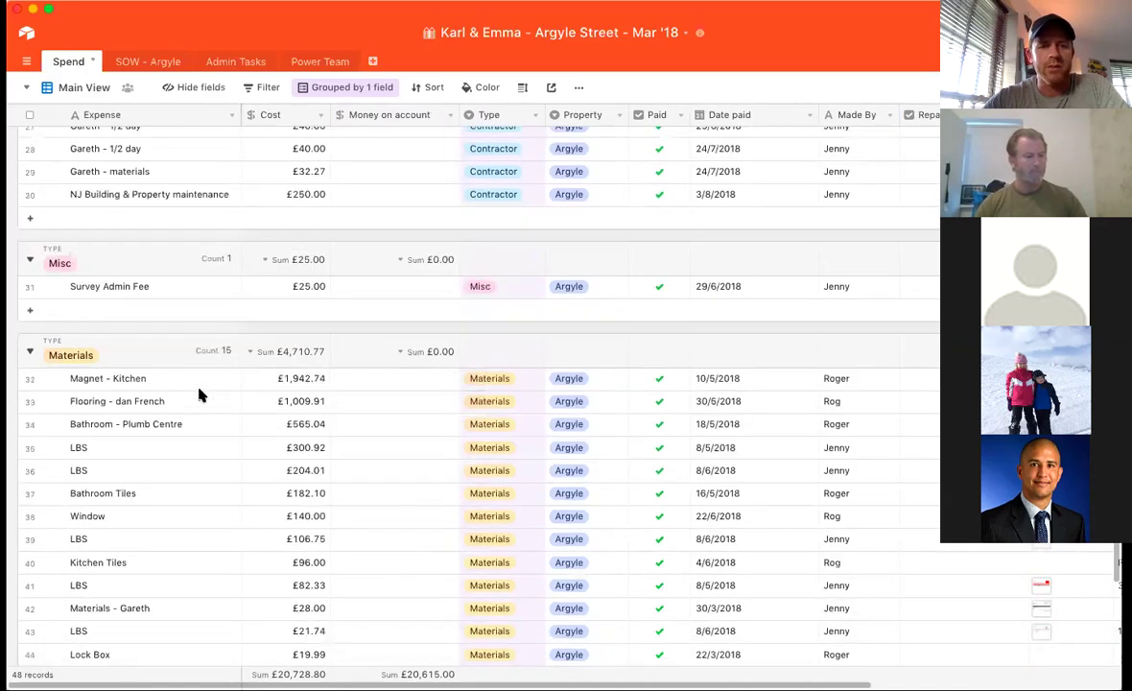
pyautogui.scroll(-1, 200, 394)
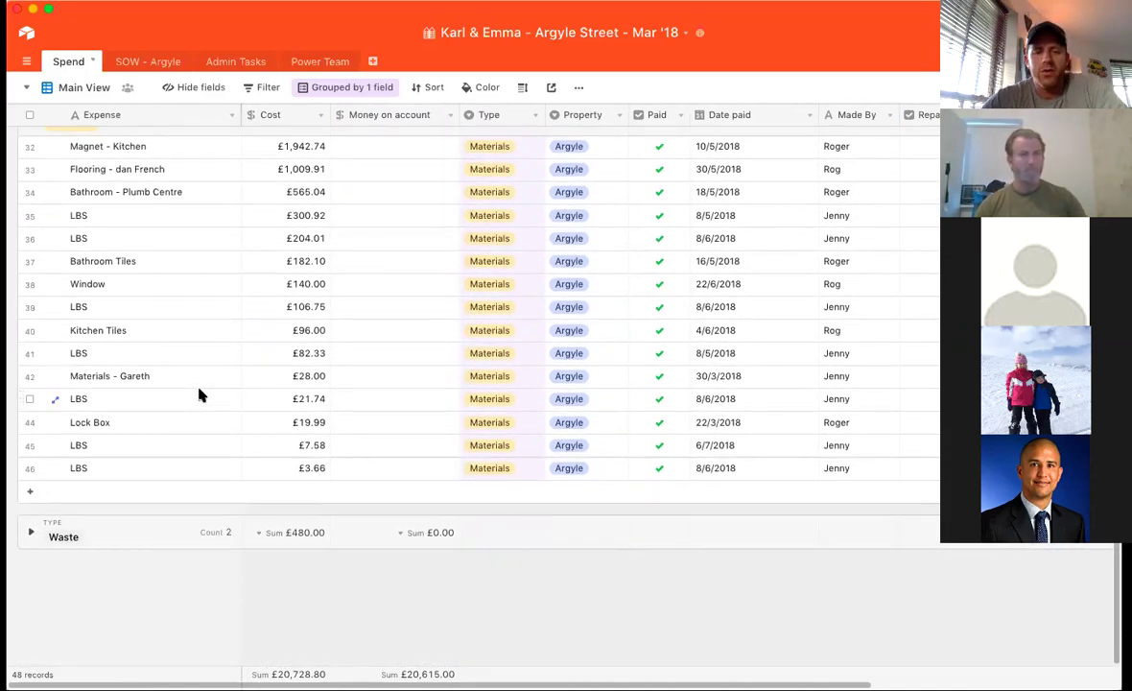
pyautogui.scroll(3, 200, 395)
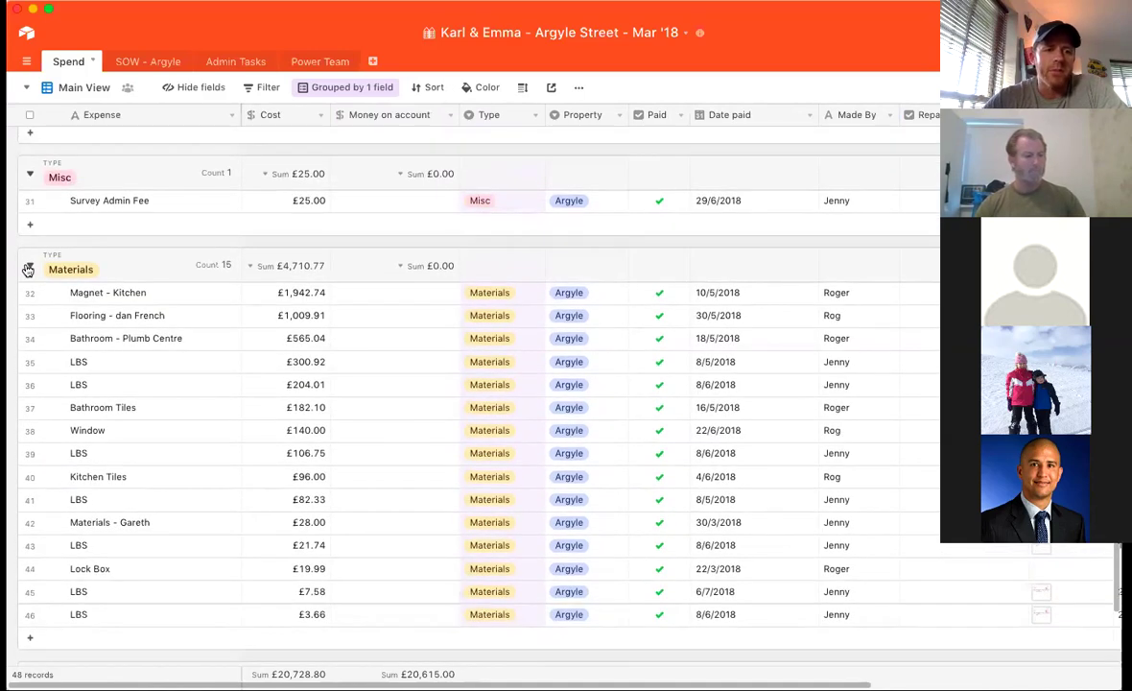
# Collapse the Materials, Contractor and (Empty) groups in the Spend table
pyautogui.click(28, 270)
pyautogui.scroll(5, 105, 286)
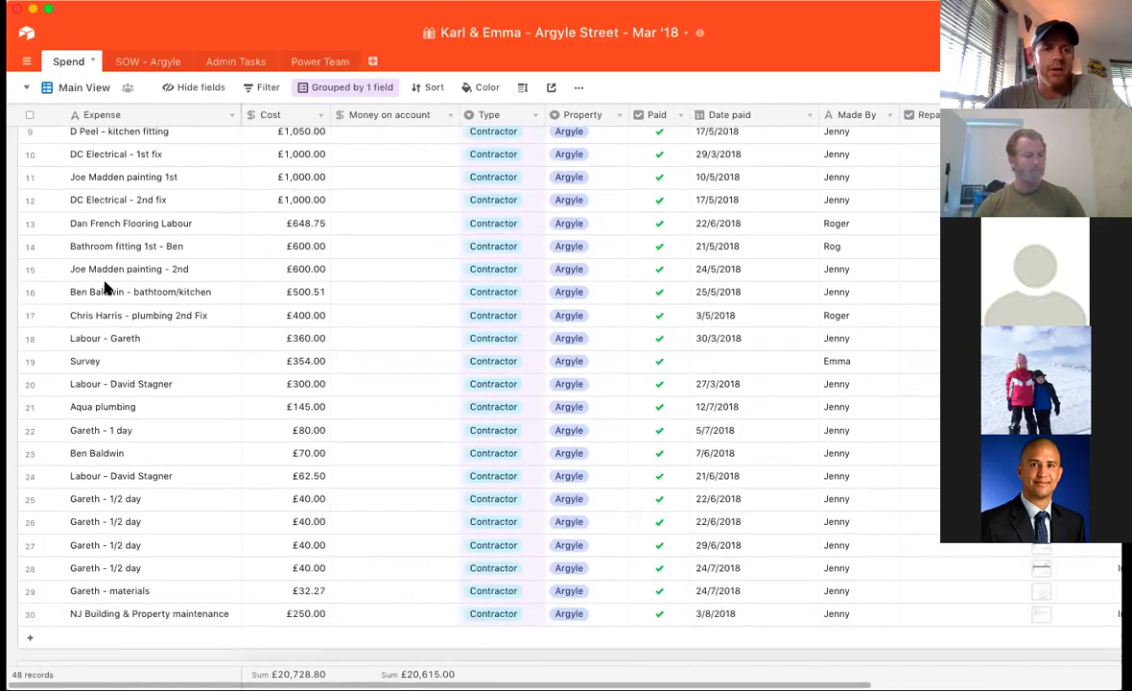
pyautogui.scroll(5, 105, 286)
pyautogui.click(29, 194)
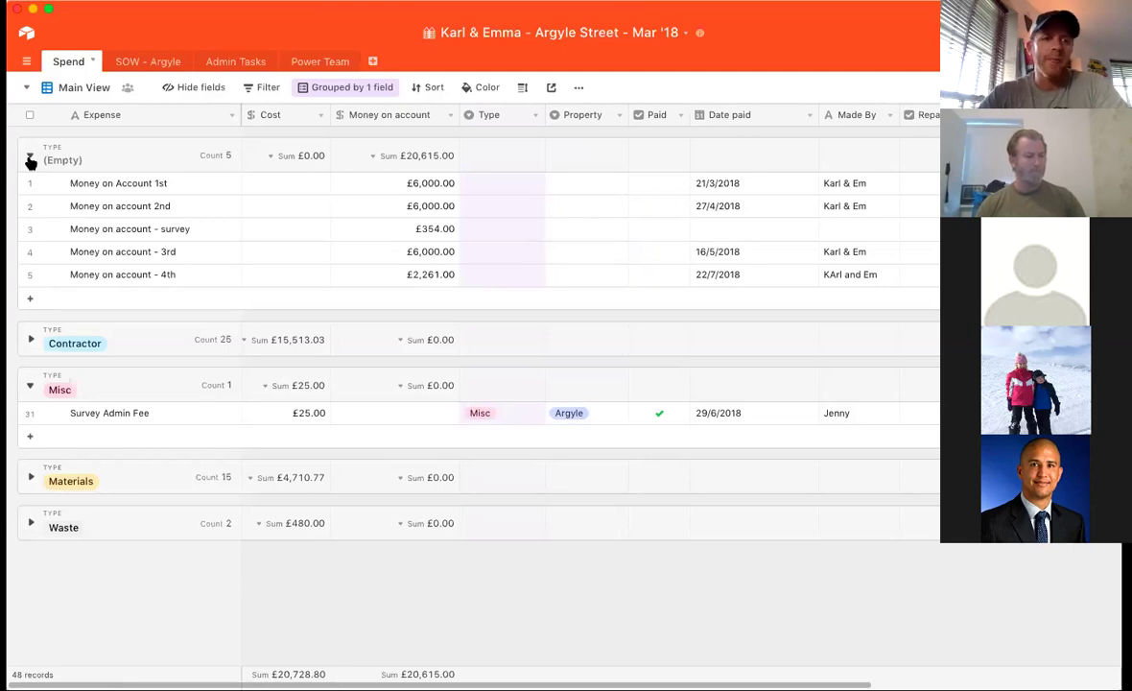
pyautogui.click(29, 159)
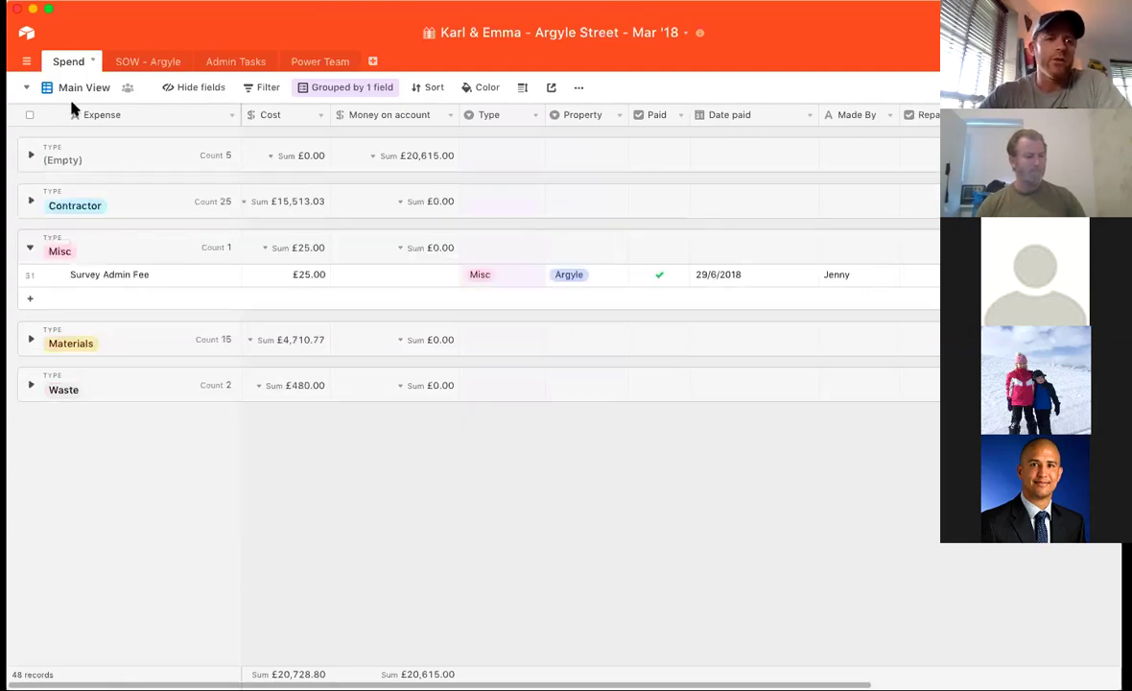
# Open the SOW - Argyle table and examine the work items, their assignees and their estimates
pyautogui.click(134, 64)
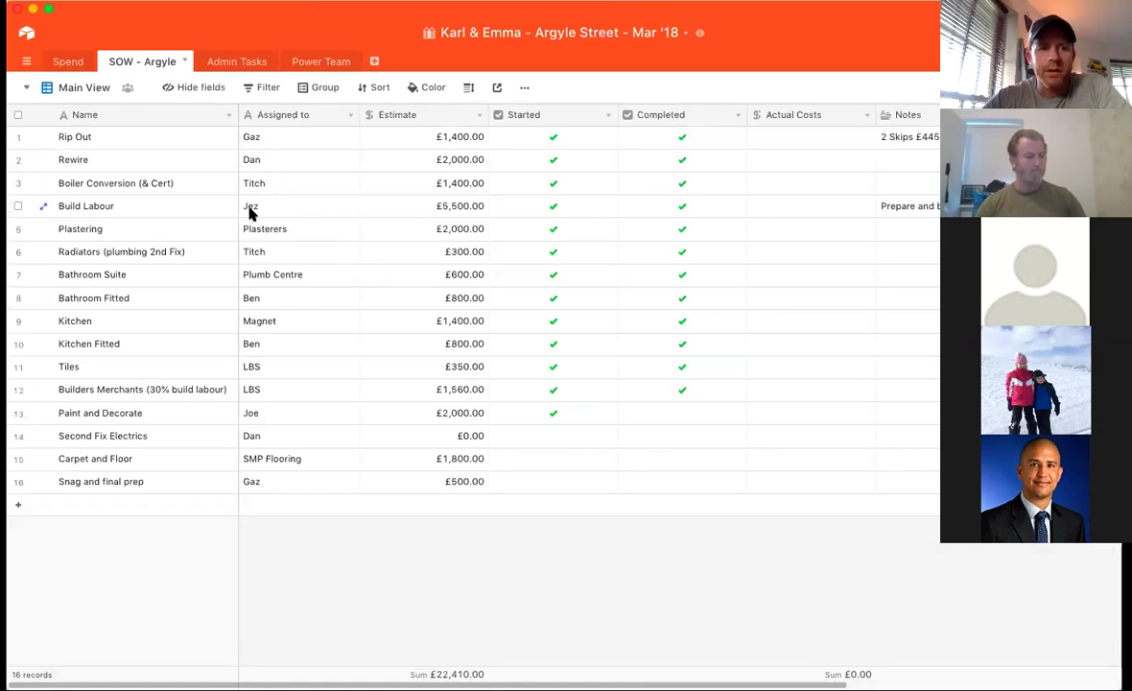
pyautogui.moveTo(162, 137); pyautogui.dragTo(154, 446)
pyautogui.moveTo(267, 136); pyautogui.dragTo(285, 397)
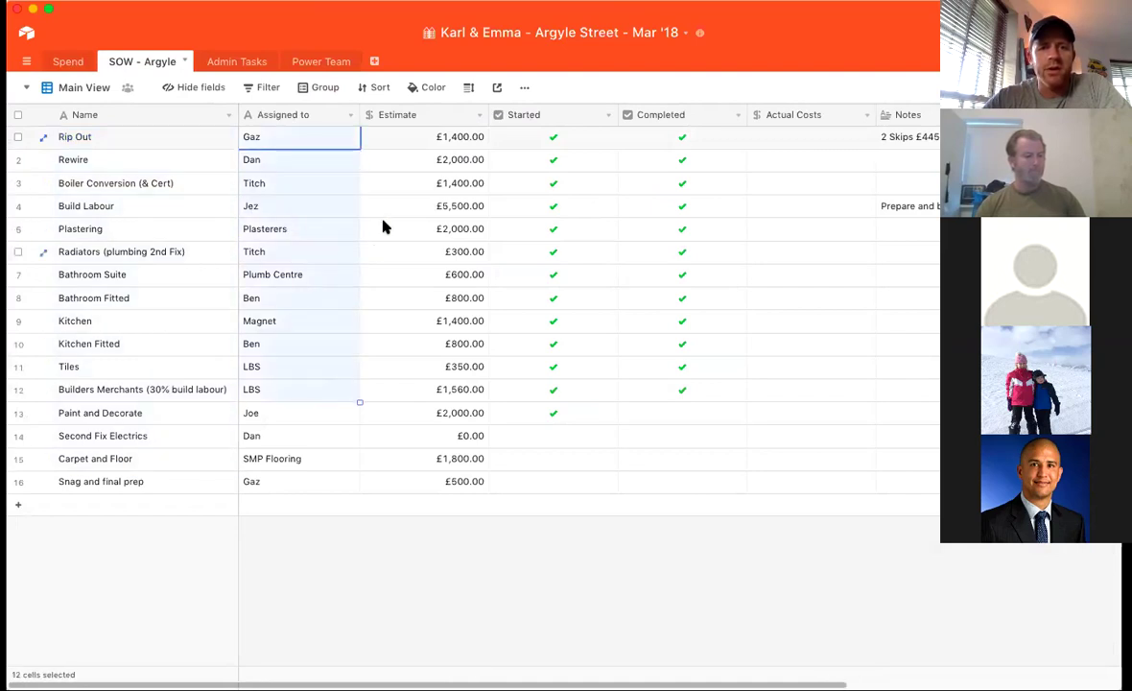
pyautogui.click(417, 140)
pyautogui.moveTo(417, 141); pyautogui.dragTo(424, 463)
# Inspect the Started, Completed and Actual Costs fields of the SOW - Argyle work items
pyautogui.click(556, 142)
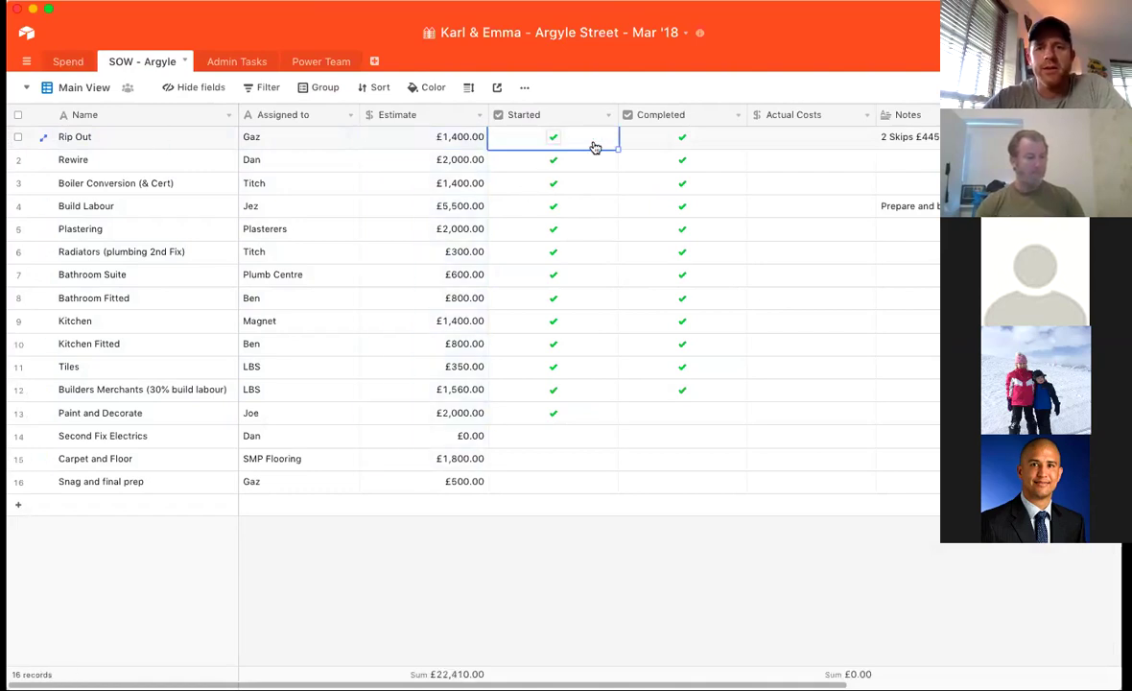
pyautogui.click(798, 142)
pyautogui.moveTo(818, 143); pyautogui.dragTo(805, 500)
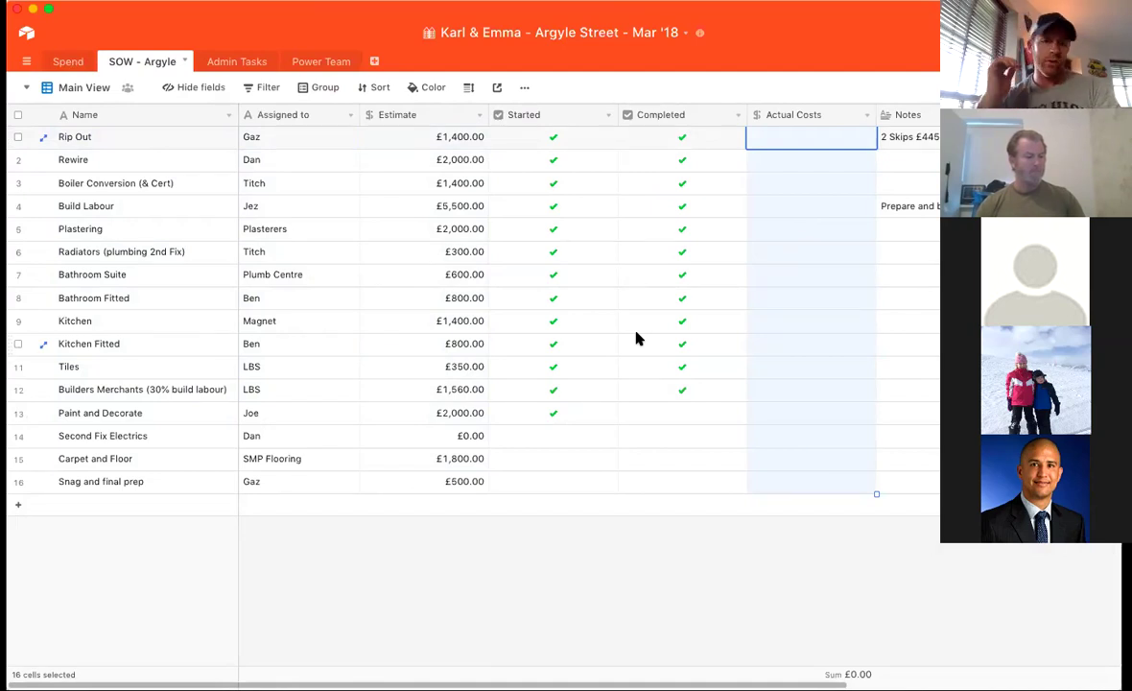
pyautogui.hscroll(2, 628, 282)
pyautogui.hscroll(-2, 630, 283)
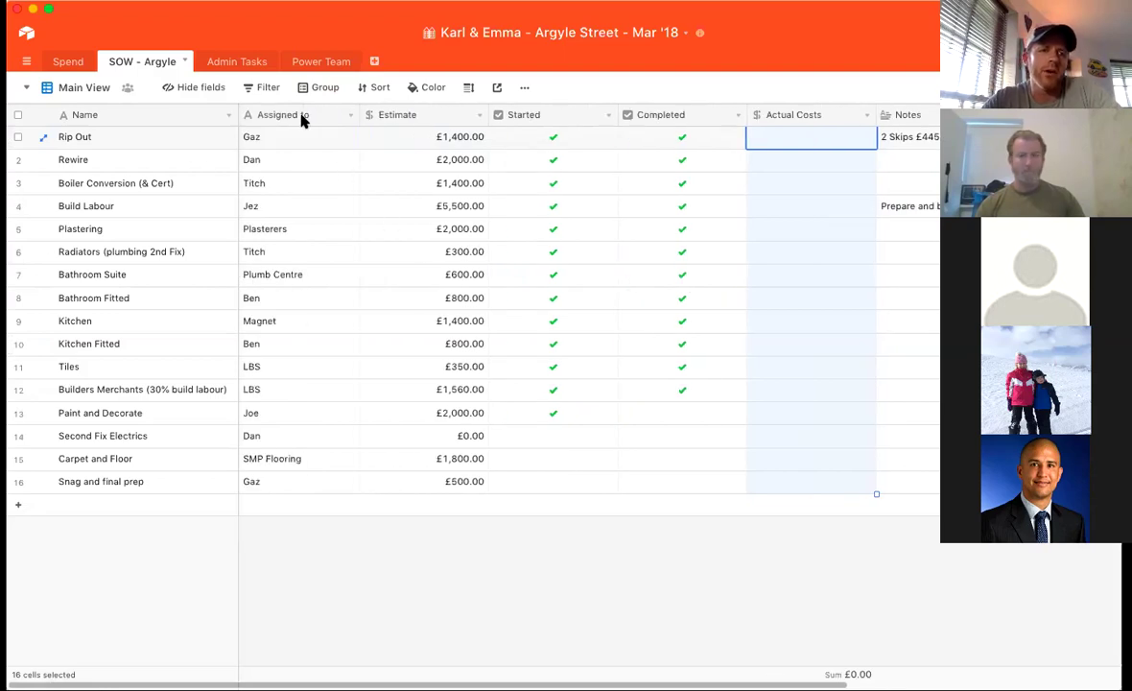
pyautogui.press('Escape')
# Add the task "Call Plumb Cebtre" to the Admin Tasks table with Argyle as its property
pyautogui.click(255, 66)
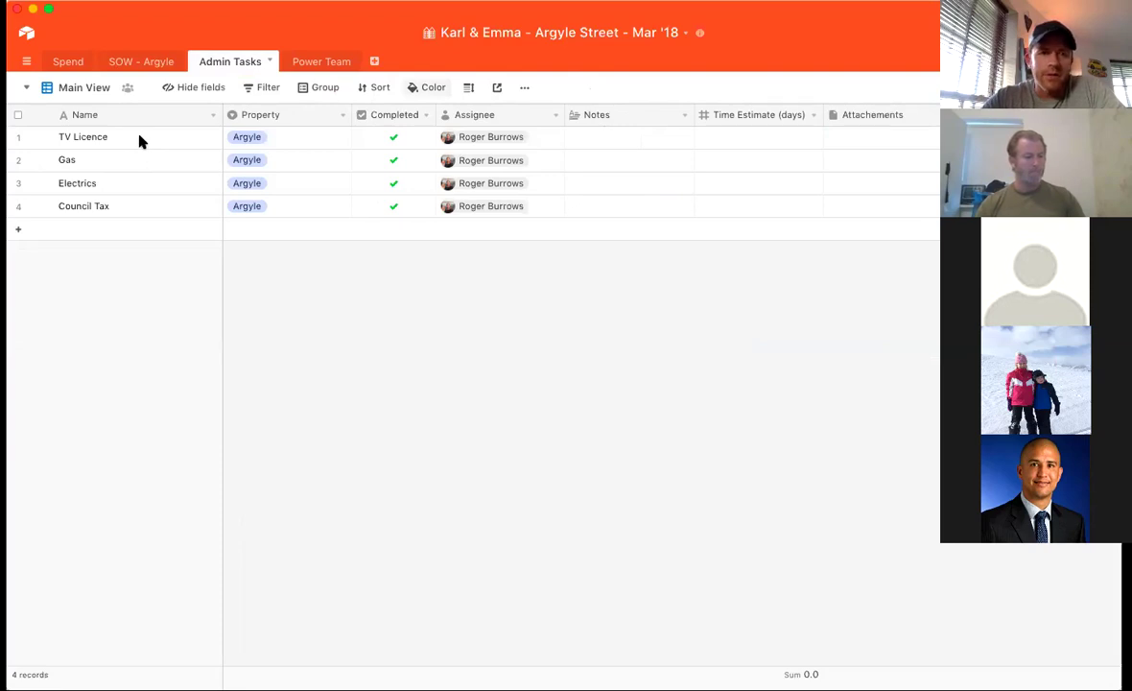
pyautogui.click(137, 229)
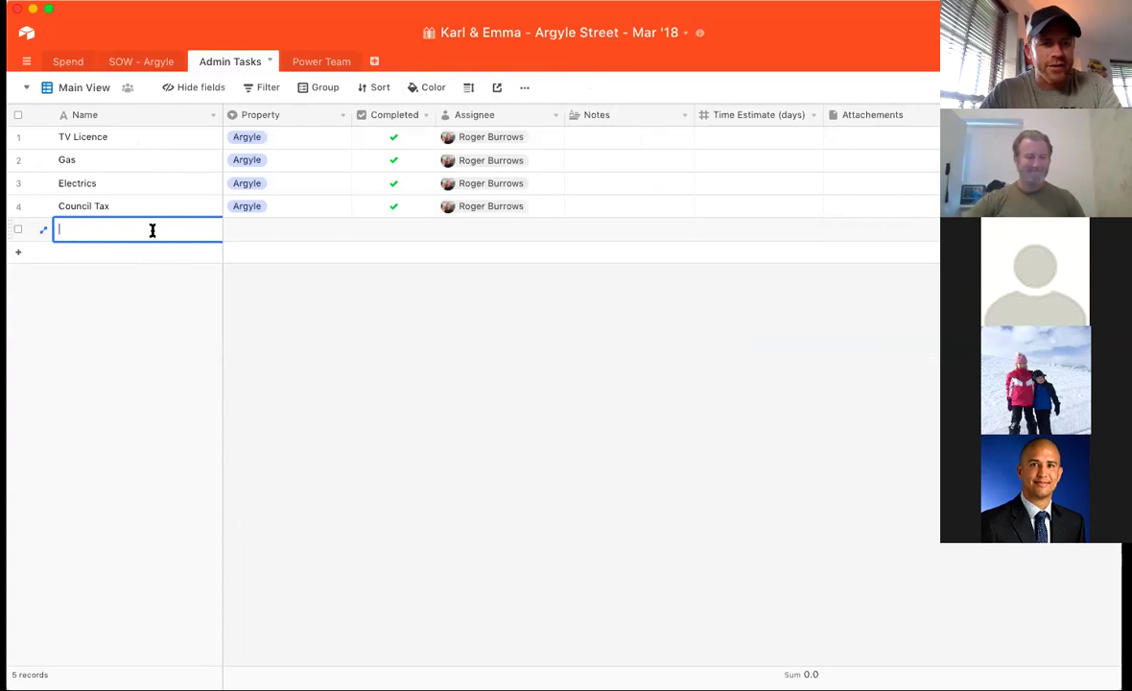
pyautogui.write('Call Plumb ')
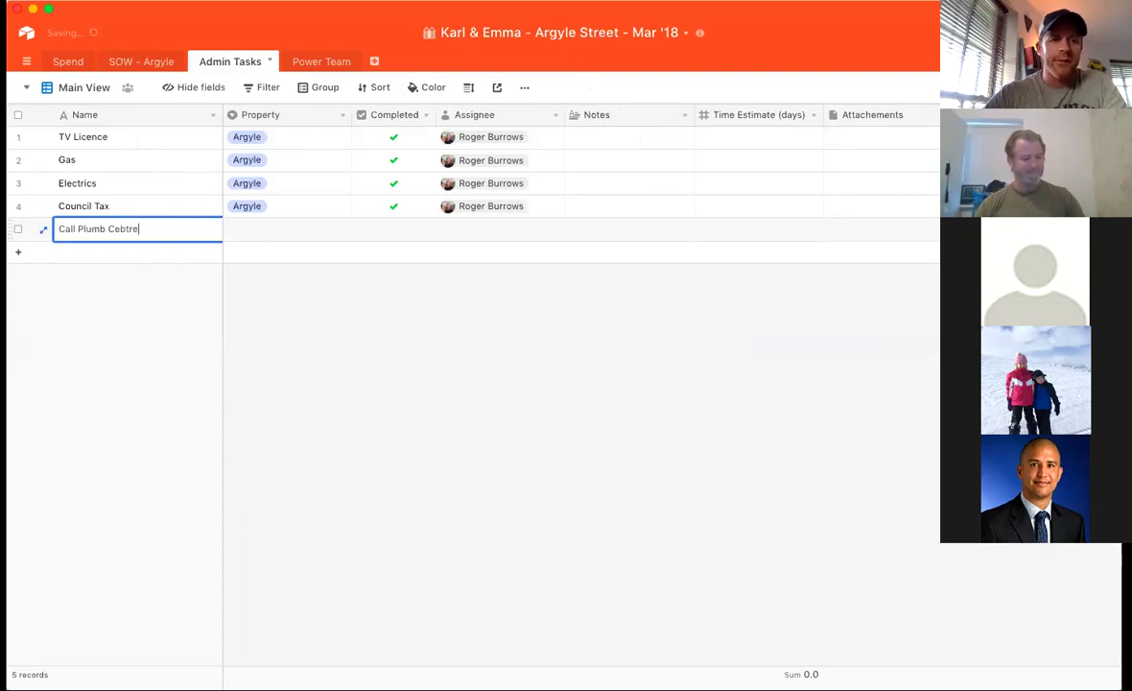
pyautogui.write('Cebtre')
pyautogui.click(280, 234)
pyautogui.click(280, 234)
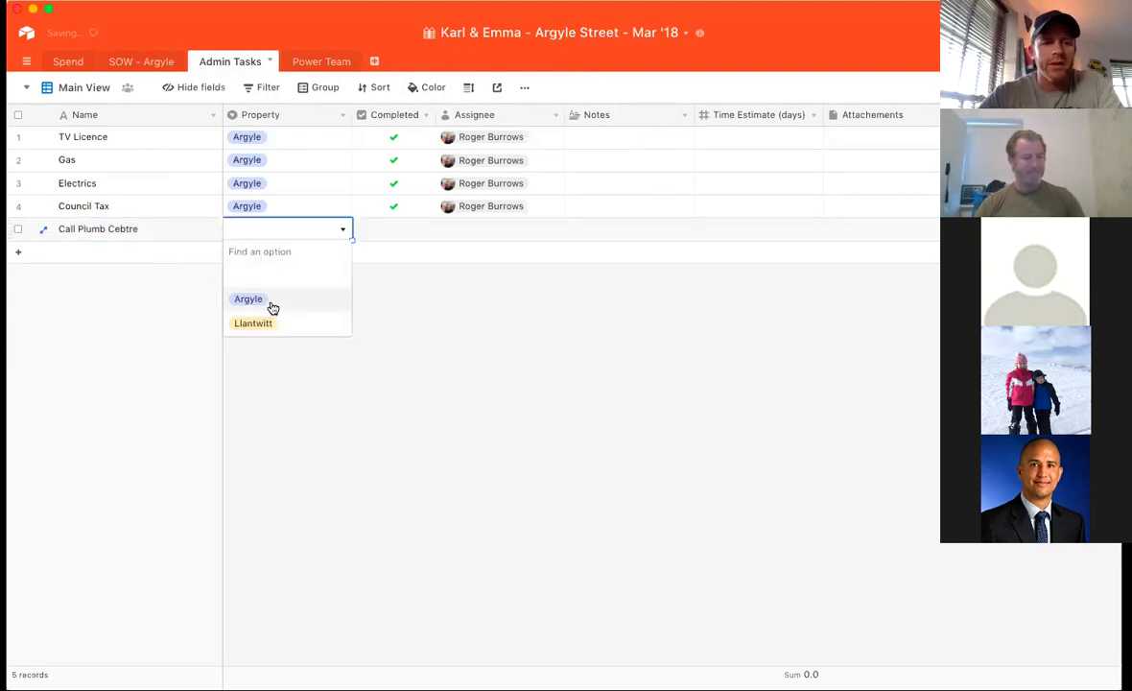
pyautogui.click(304, 302)
# Assign the Call Plumb Cebtre task to the collaborator who is not assigned to the other admin tasks
pyautogui.click(479, 229)
pyautogui.click(479, 230)
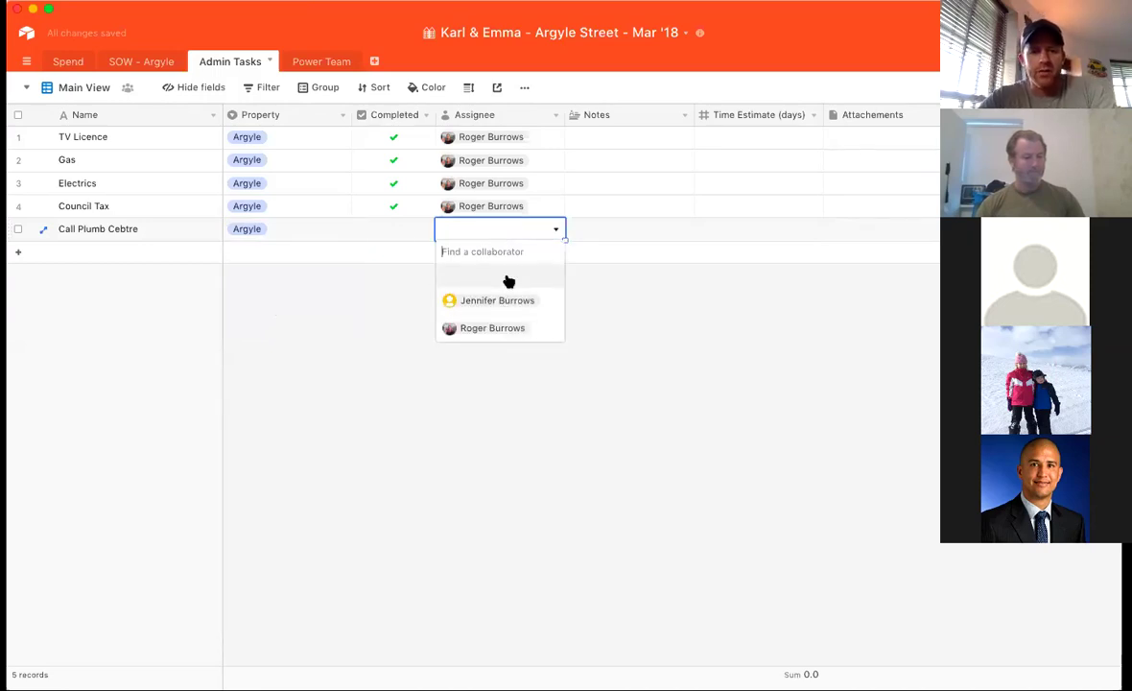
pyautogui.write('john')
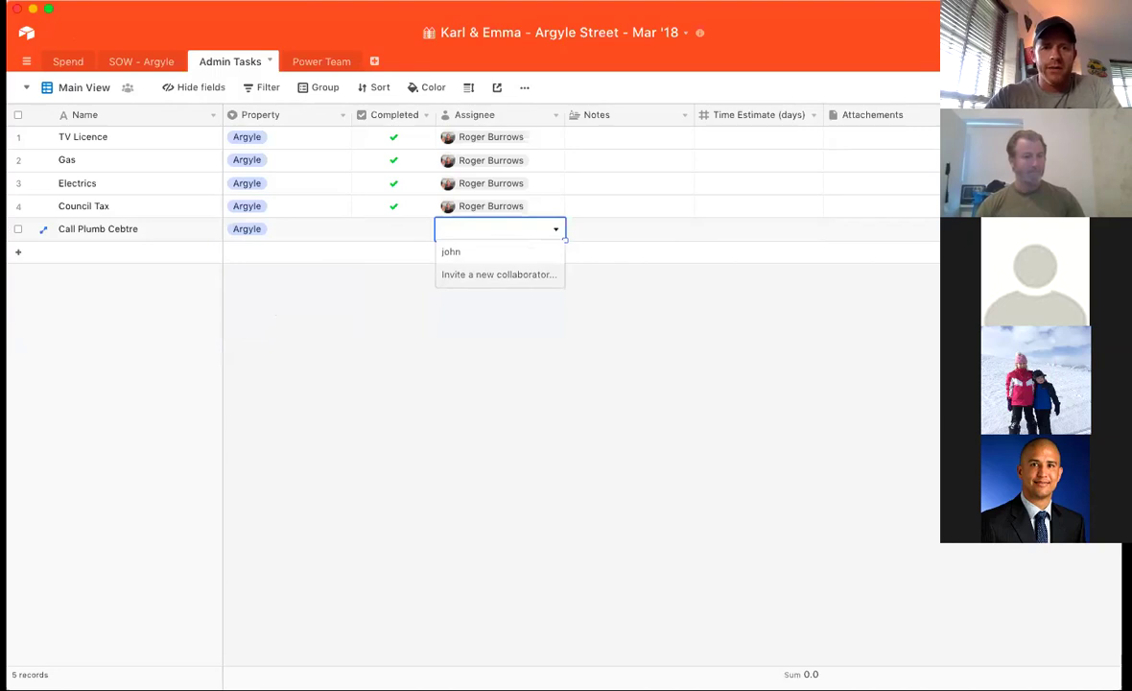
pyautogui.press('BackSpace')
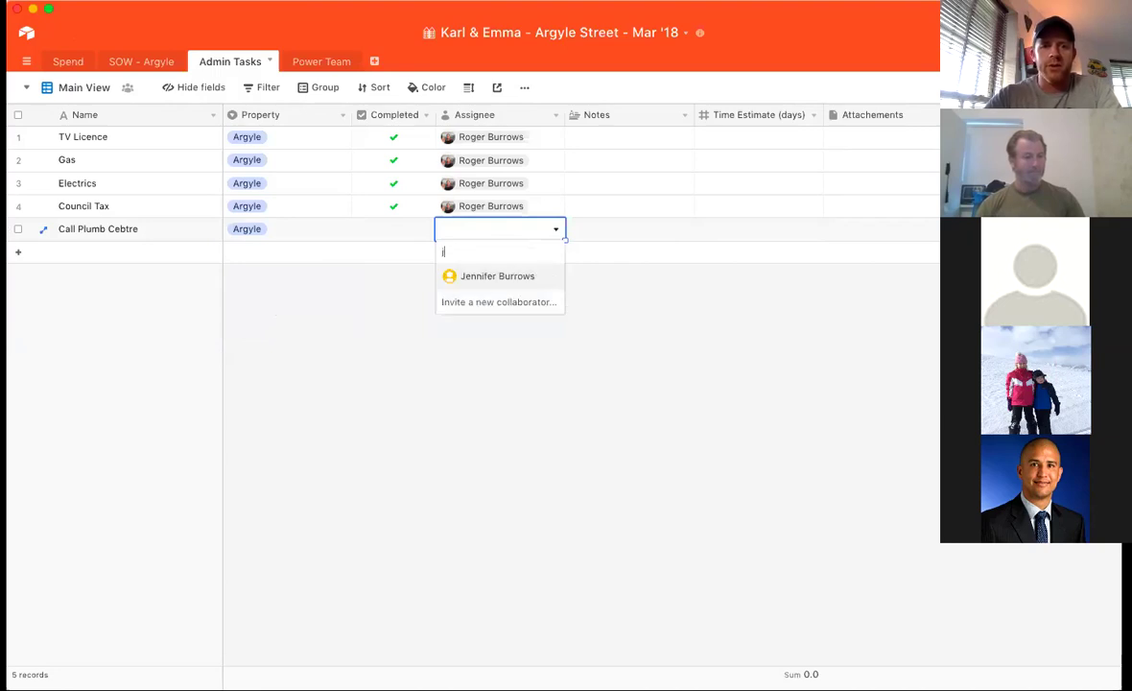
pyautogui.click(499, 277)
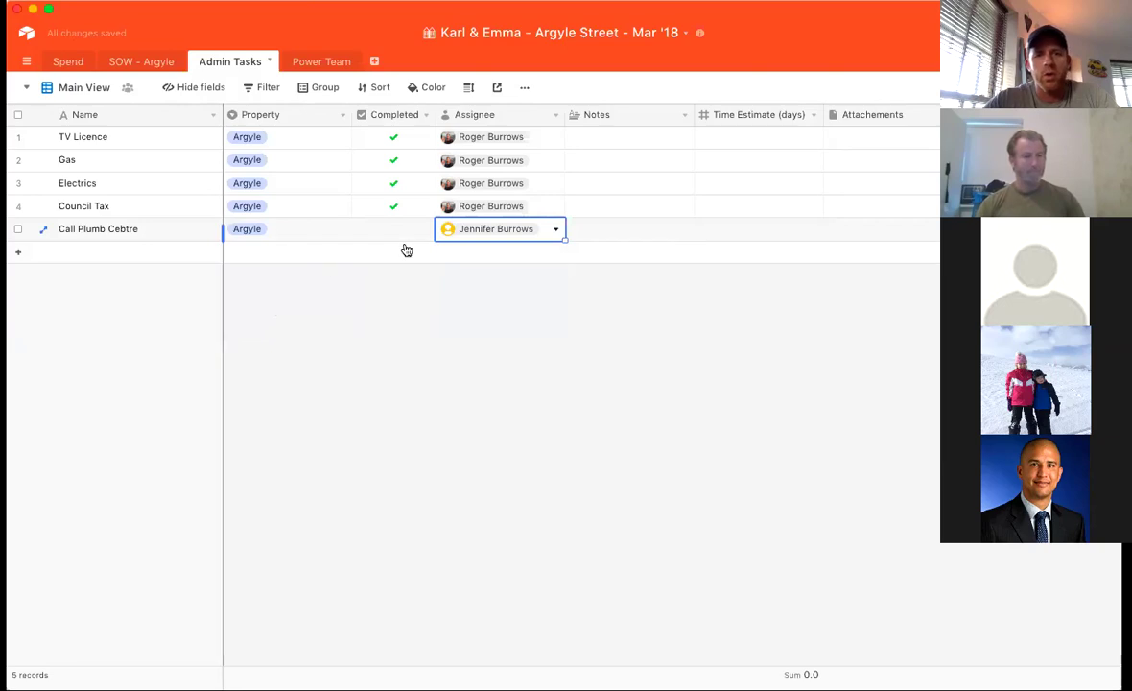
# Enter the note "Find out where my radiator is?" for the Call Plumb Cebtre task
pyautogui.doubleClick(620, 228)
pyautogui.write('Find out where ')
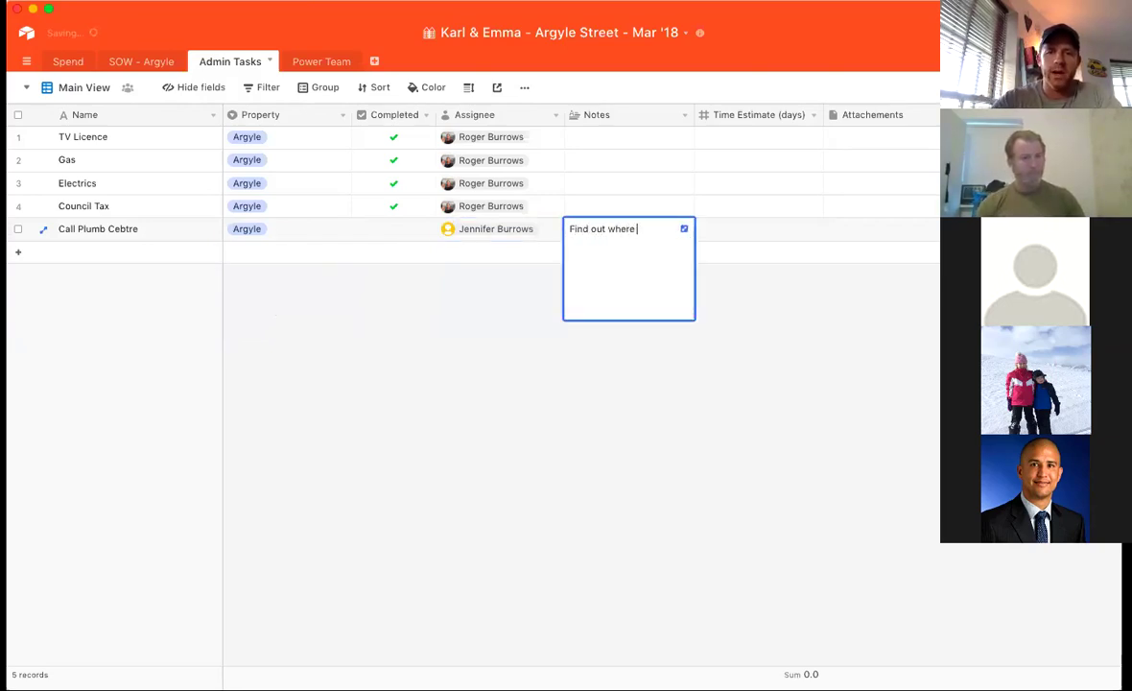
pyautogui.write('my radiator is')
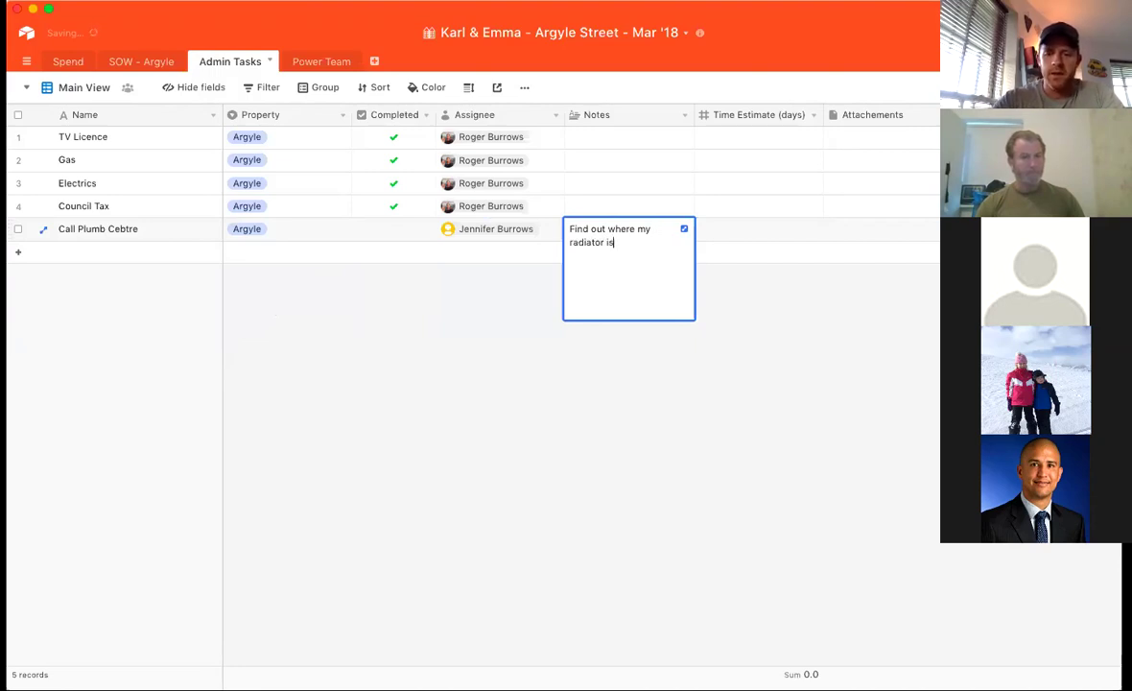
pyautogui.write('?')
pyautogui.click(598, 393)
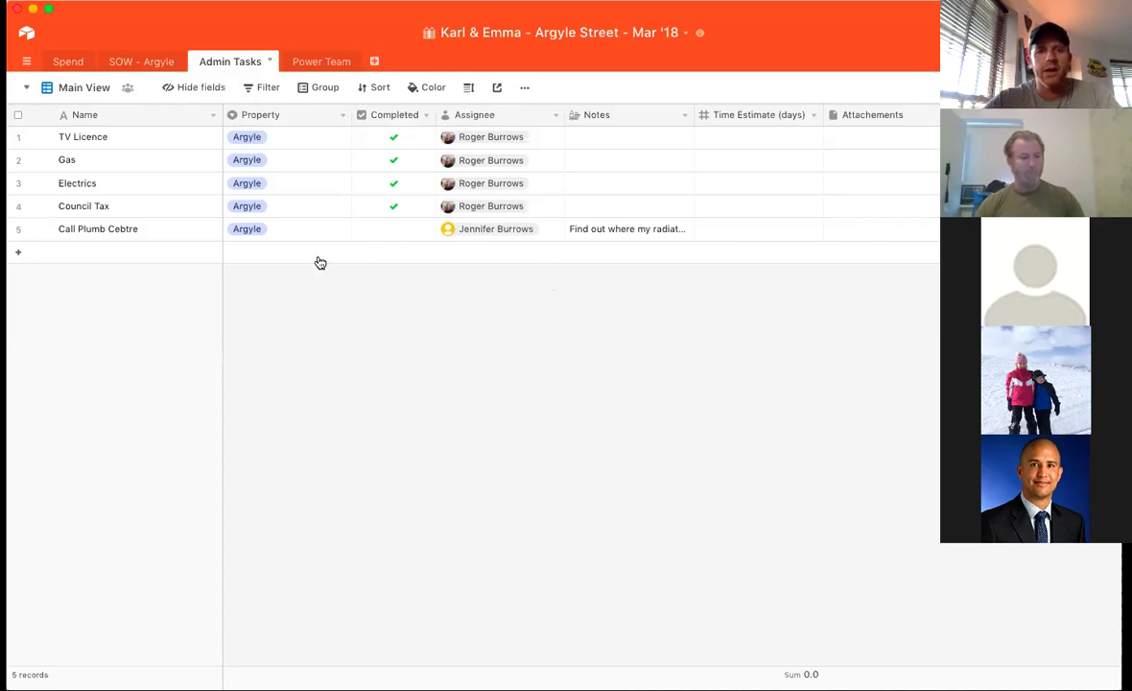
# Delete the Call Plumb Cebtre record from the Admin Tasks table
pyautogui.rightClick(17, 232)
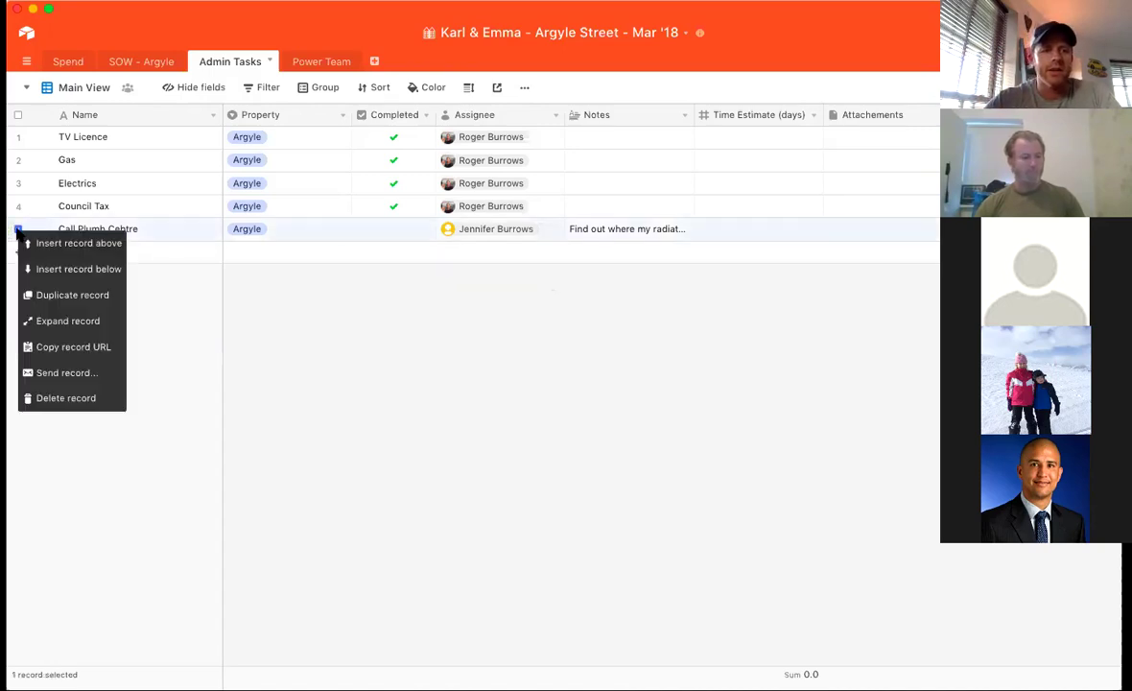
pyautogui.click(81, 401)
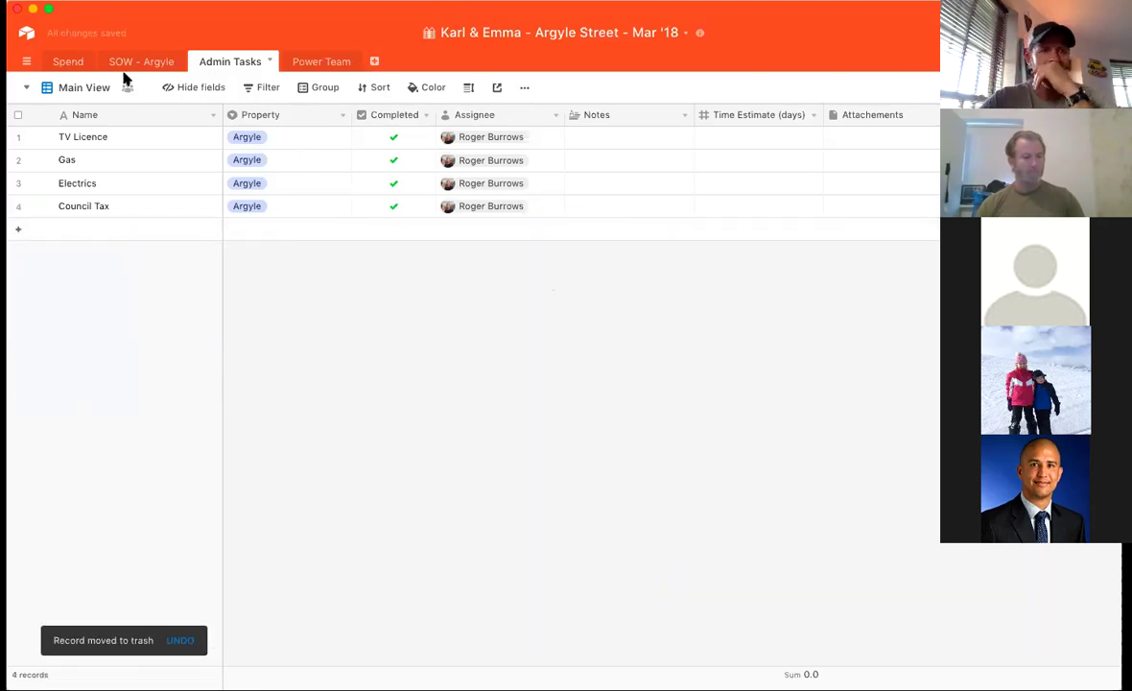
# Add two records to the Power Team table and enter the contact's first name in the first one
pyautogui.click(322, 62)
pyautogui.click(137, 136)
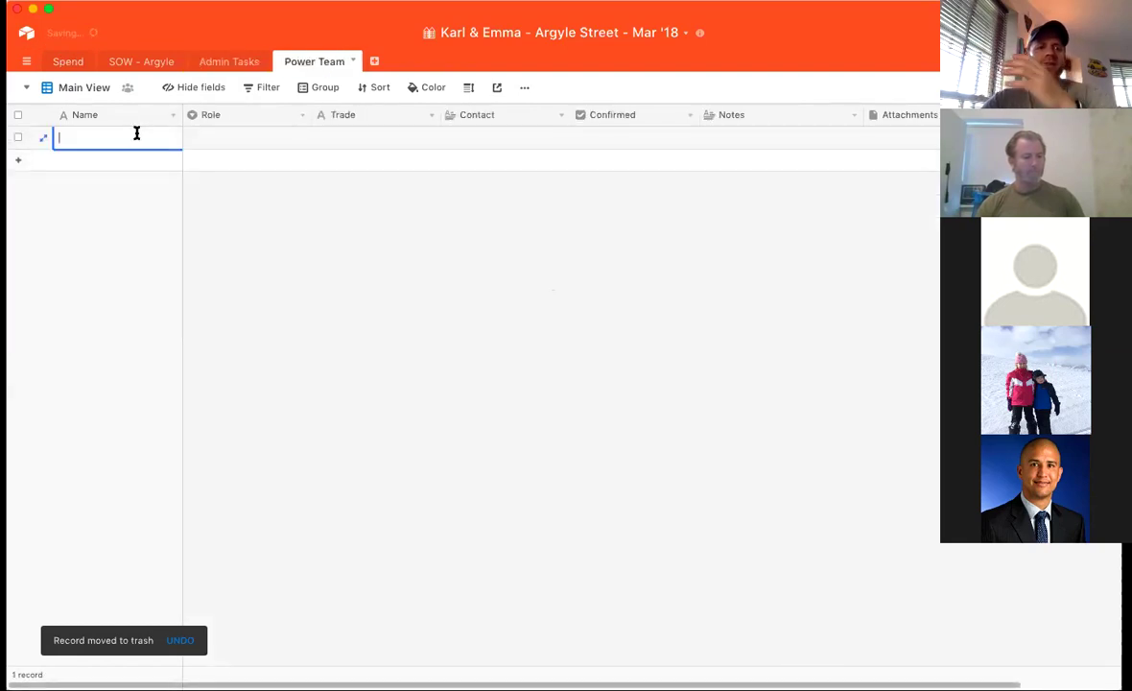
pyautogui.click(134, 161)
pyautogui.click(137, 145)
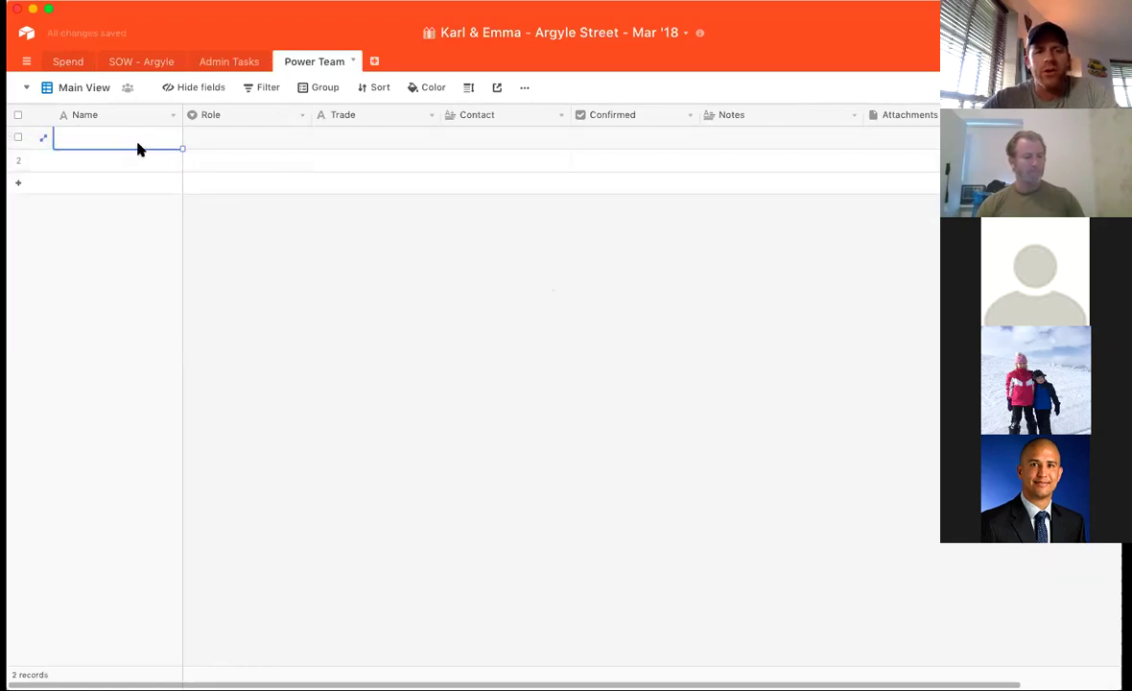
pyautogui.click(133, 145)
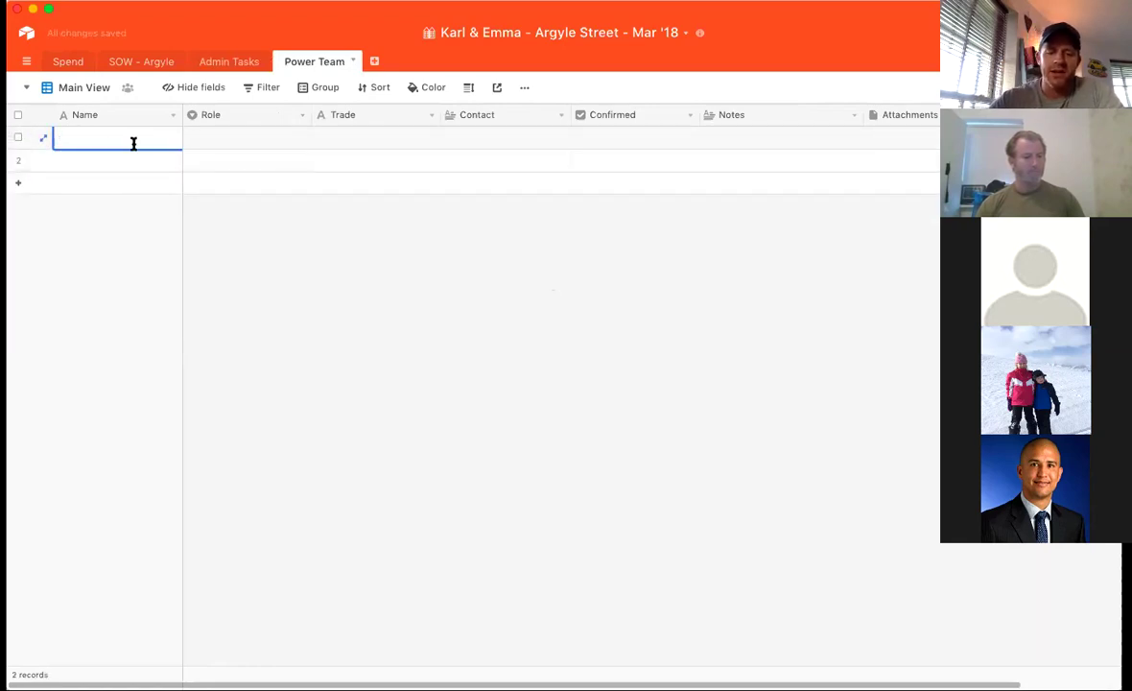
pyautogui.write('Way')
# Set the first Power Team member's role to Architect and look over the Trade, Contact and Confirmed fields
pyautogui.click(231, 142)
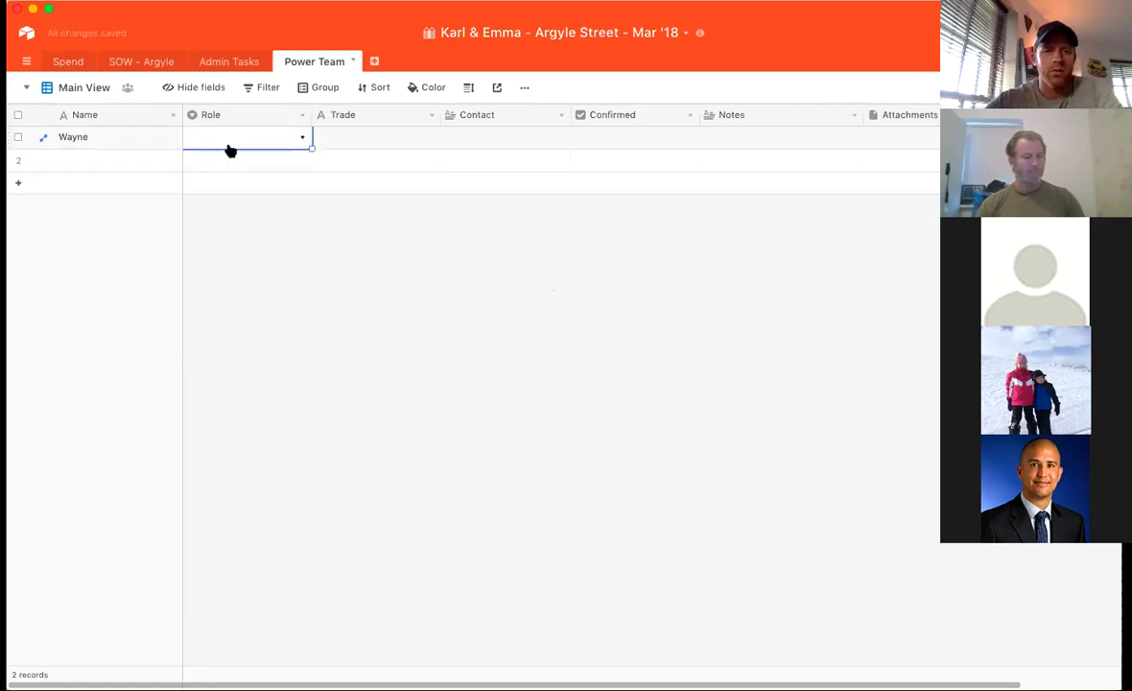
pyautogui.click(246, 142)
pyautogui.click(266, 212)
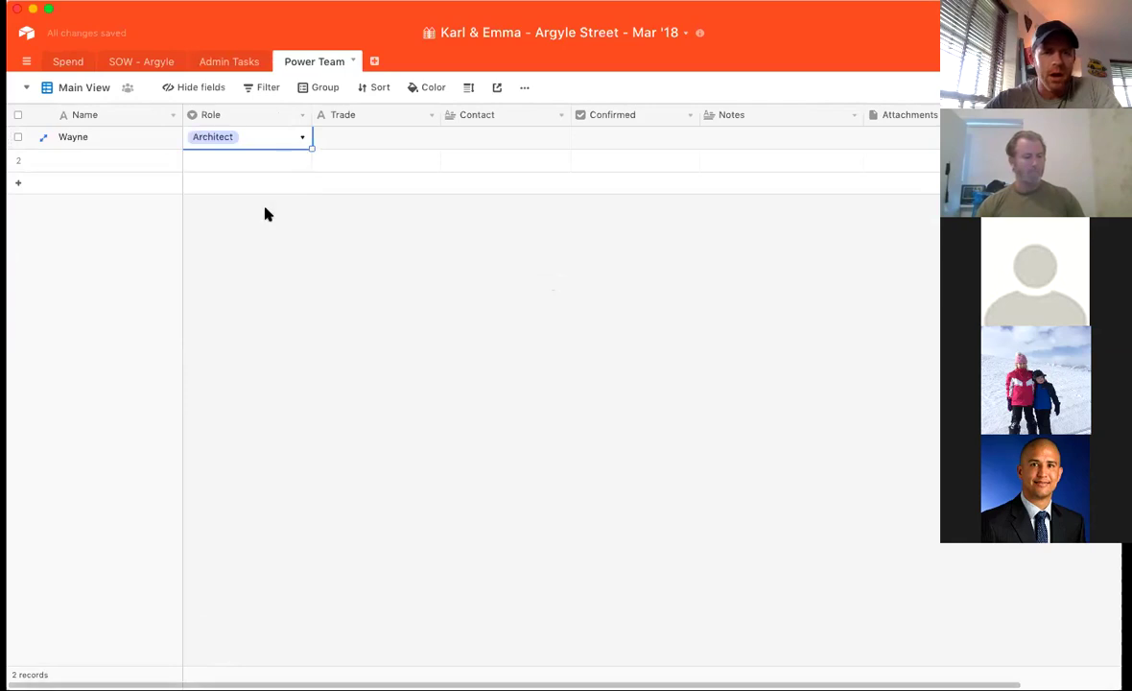
pyautogui.doubleClick(374, 140)
pyautogui.click(470, 134)
pyautogui.click(609, 140)
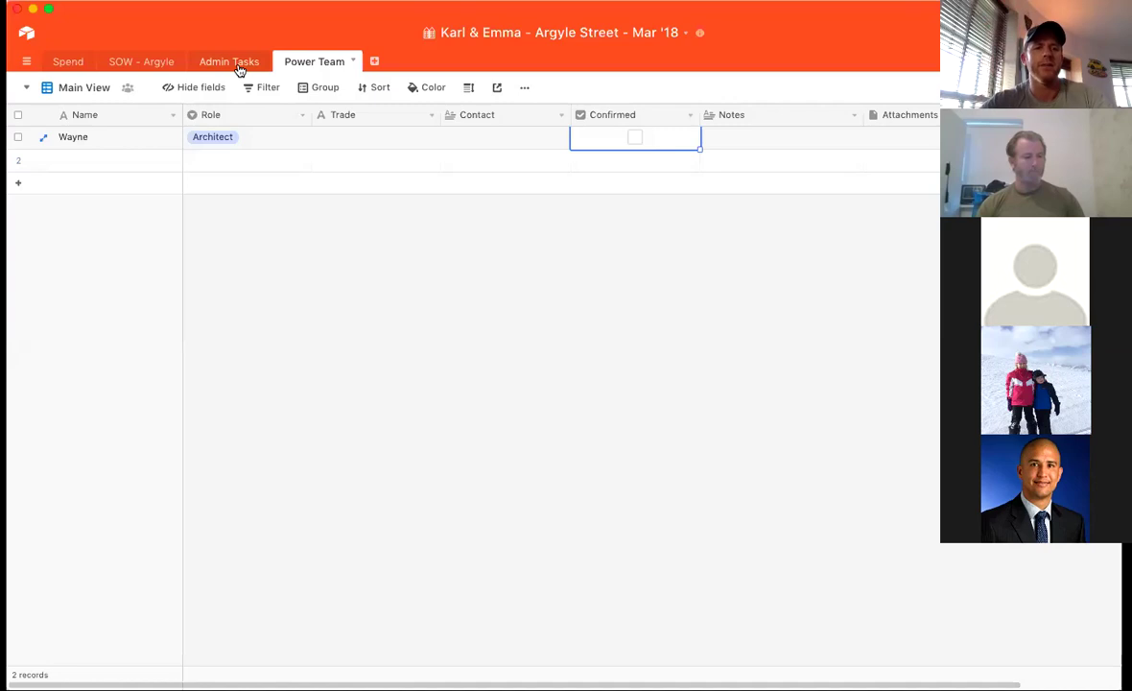
# Revisit the Spend table, return to the bases overview and browse the shareable bases and completed project bases
pyautogui.click(75, 63)
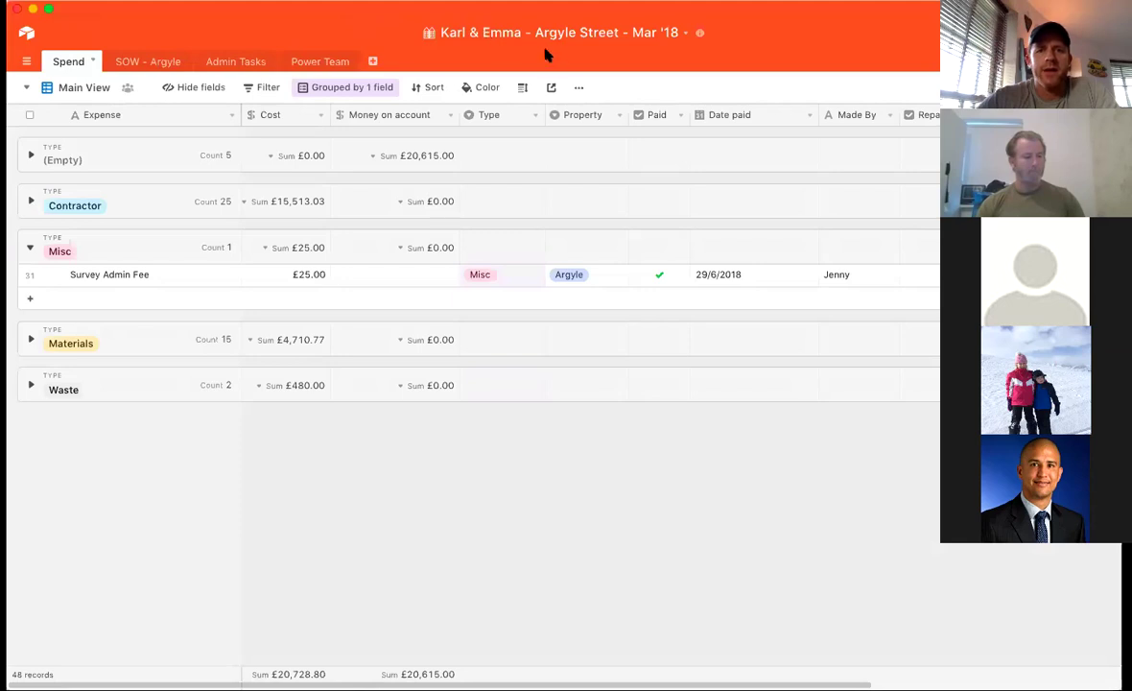
pyautogui.click(26, 35)
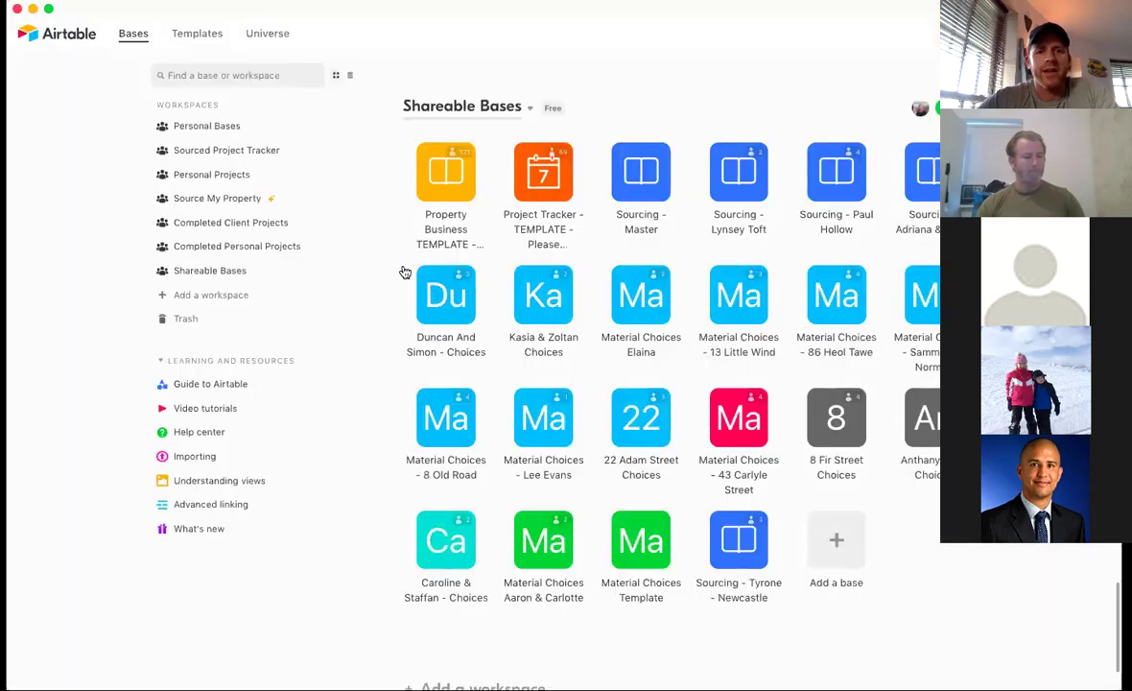
pyautogui.scroll(4, 419, 288)
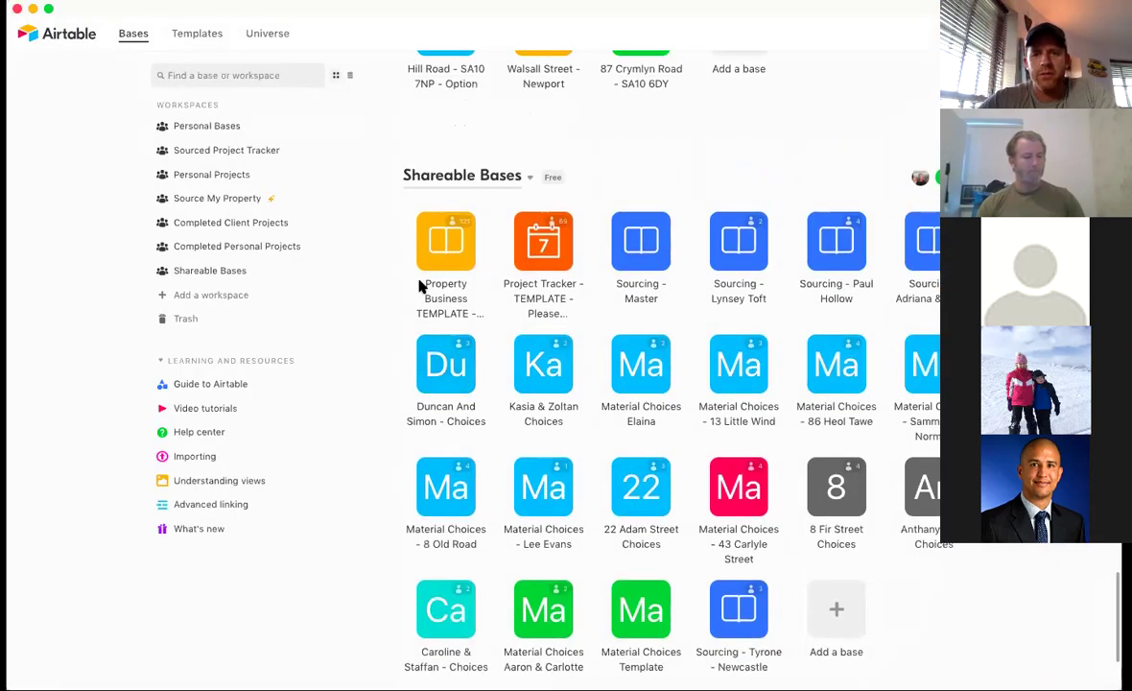
pyautogui.scroll(-2, 419, 288)
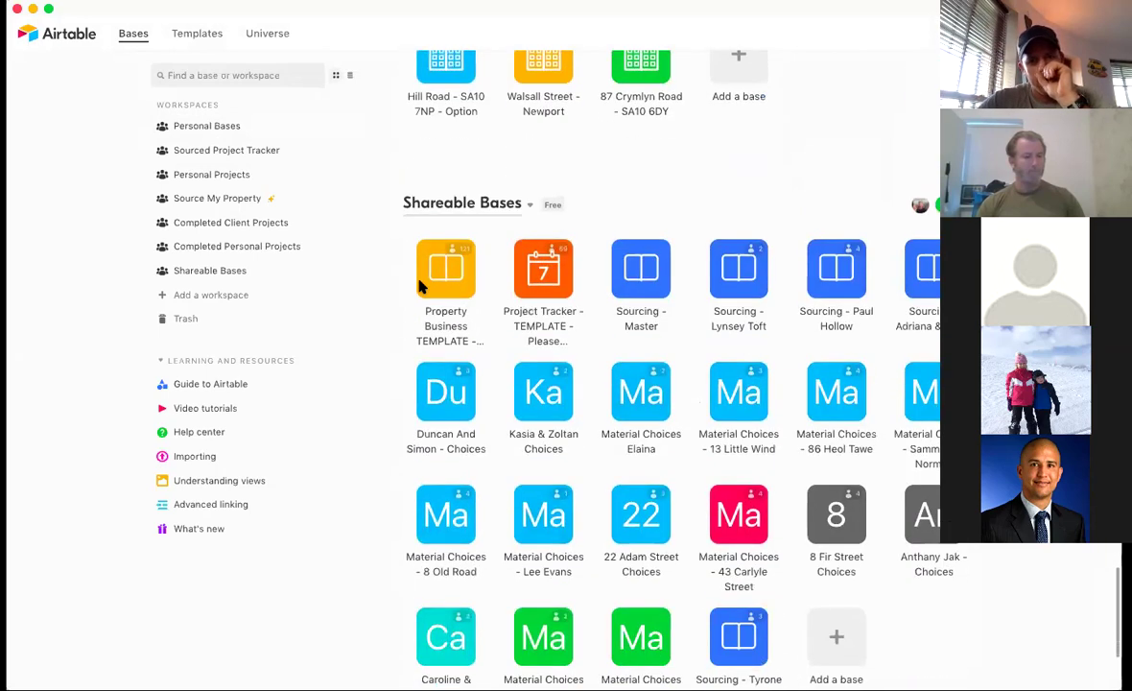
pyautogui.scroll(2, 419, 288)
pyautogui.scroll(10, 419, 285)
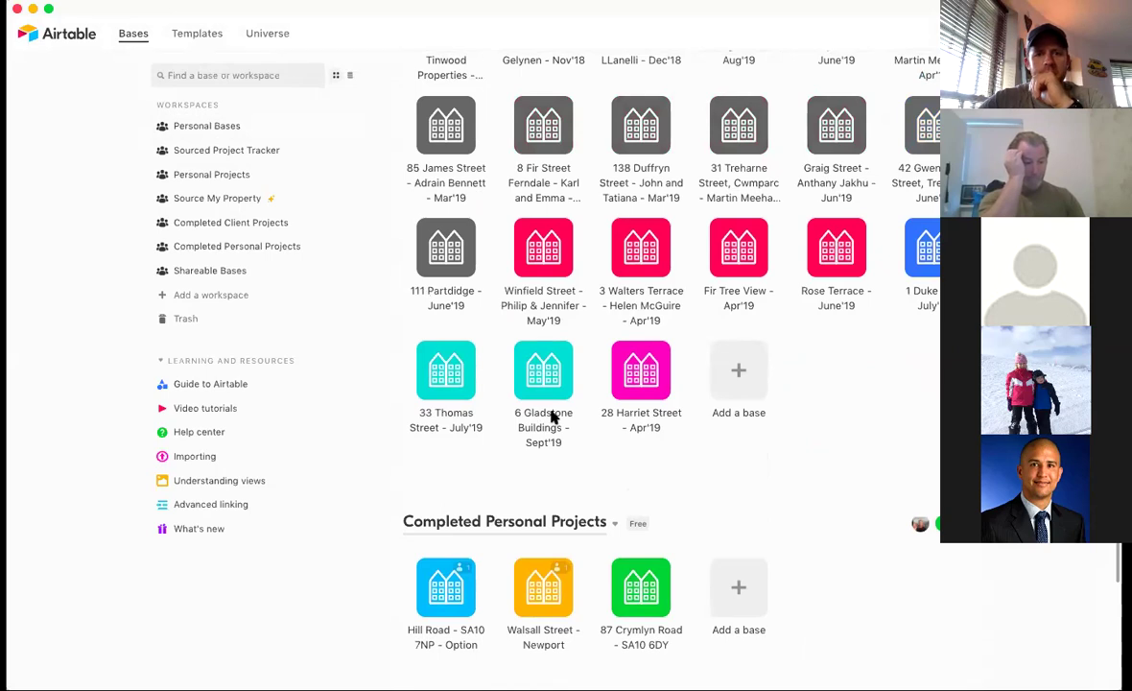
pyautogui.scroll(1, 511, 329)
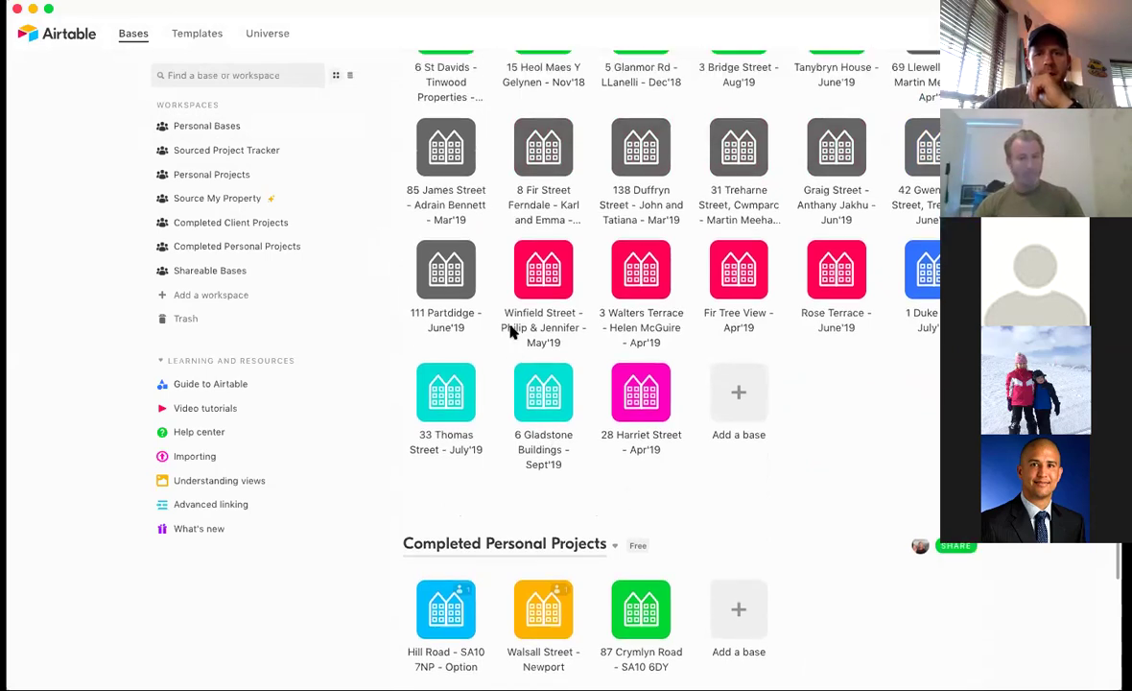
pyautogui.scroll(10, 512, 329)
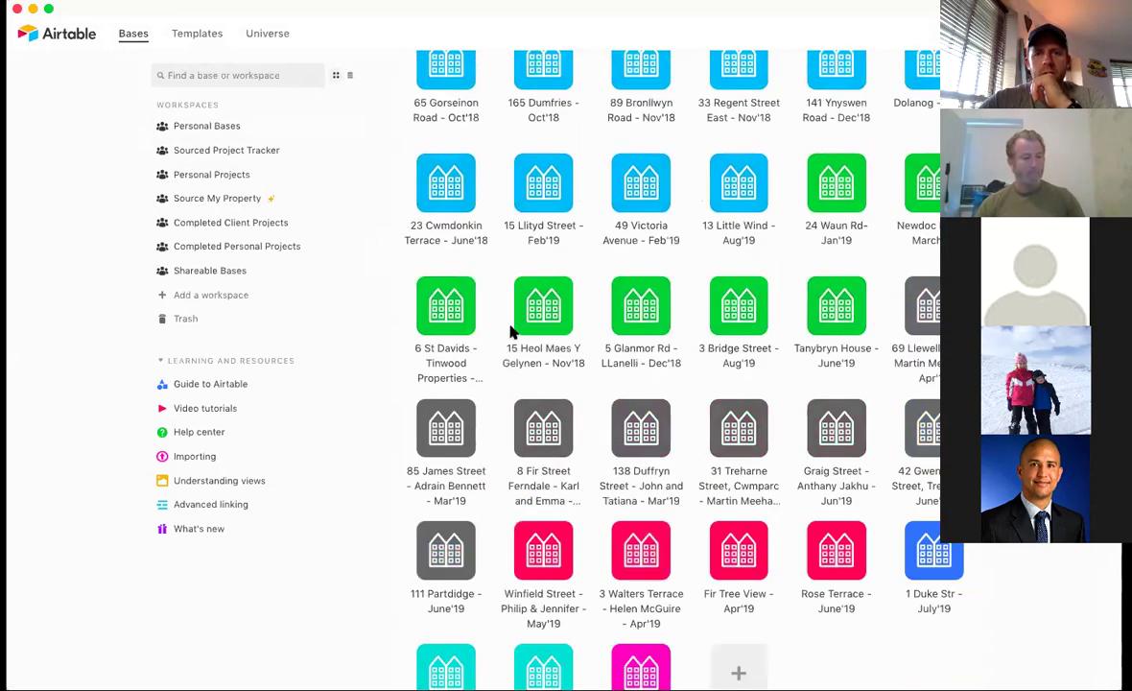
pyautogui.scroll(14, 512, 331)
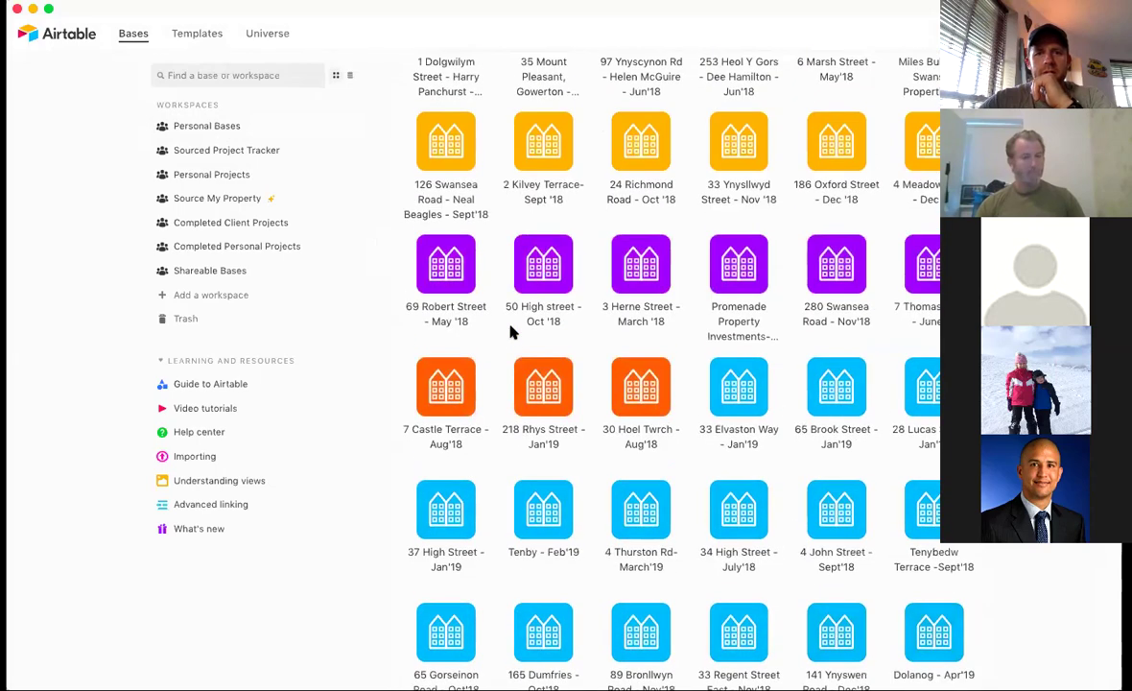
# Open the Porthcawl - SB&S Properties Ltd base from the Personal Projects workspace and look over its Spend table
pyautogui.scroll(10, 511, 331)
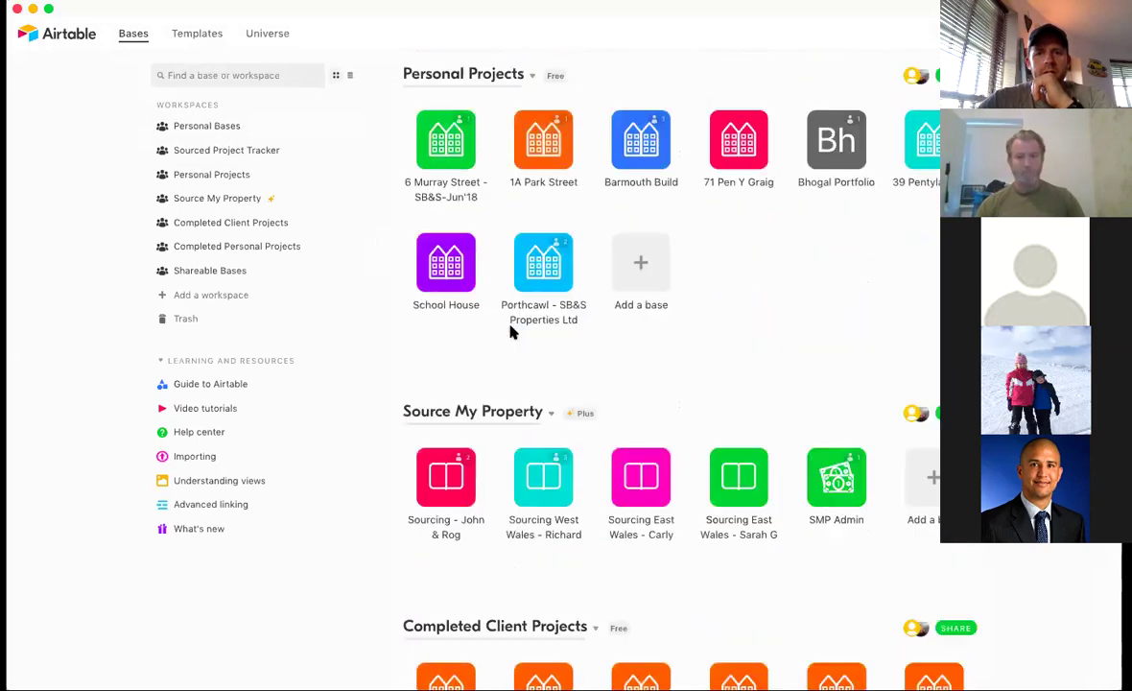
pyautogui.scroll(2, 512, 331)
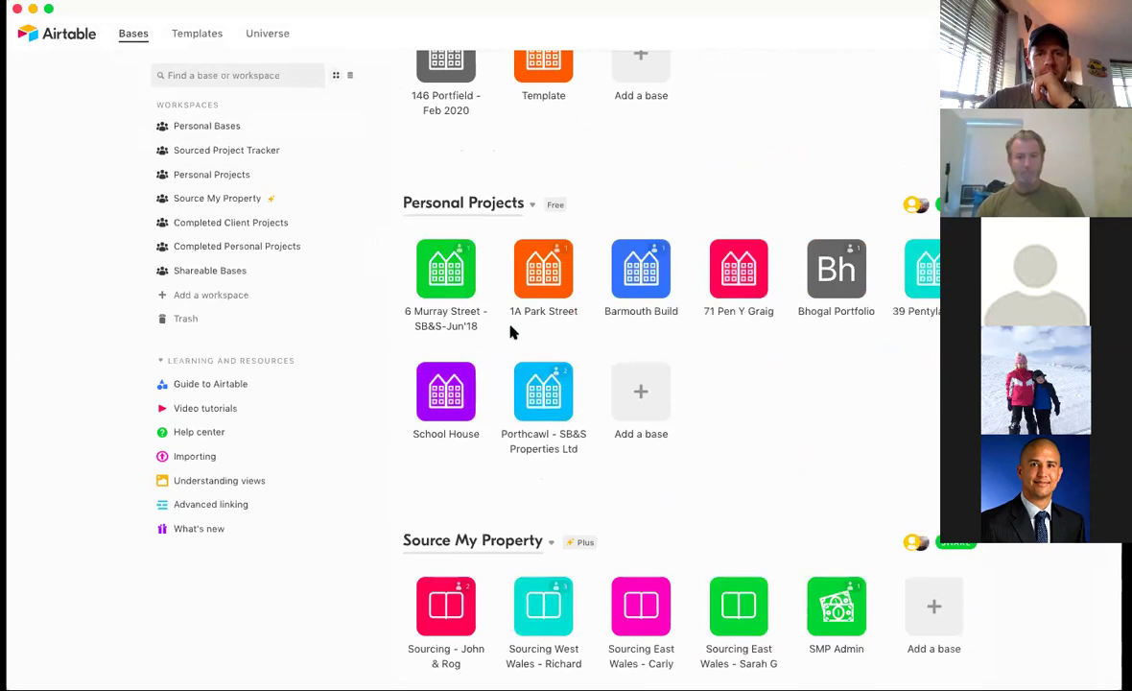
pyautogui.click(540, 395)
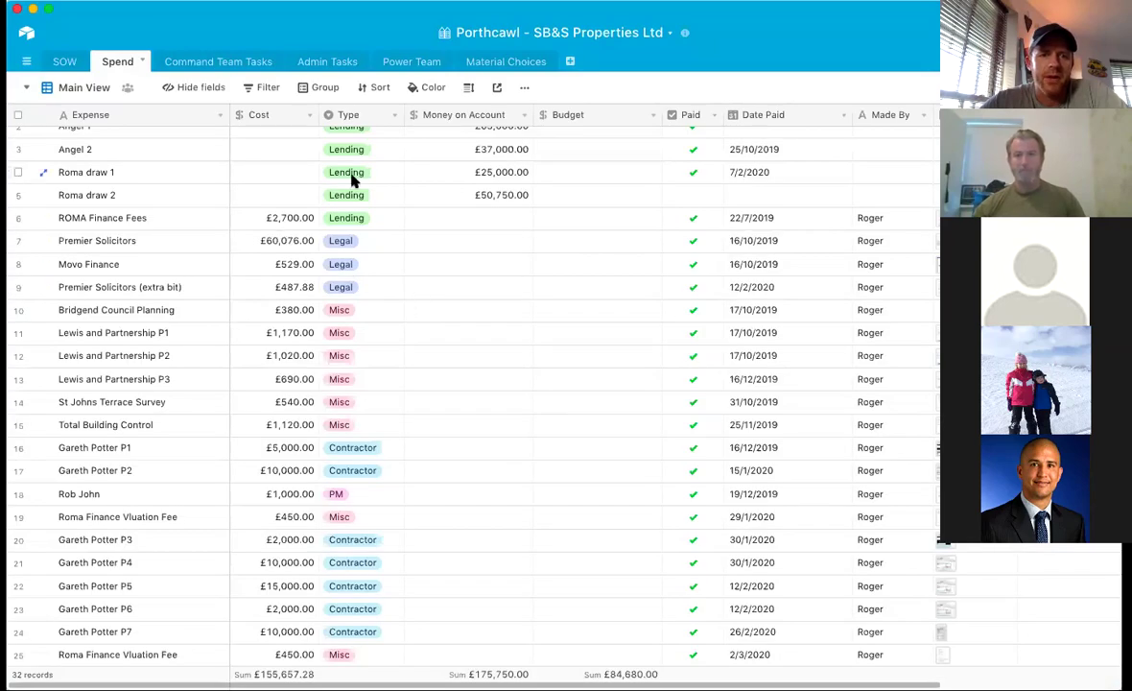
pyautogui.scroll(-3, 291, 213)
pyautogui.scroll(-3, 291, 213)
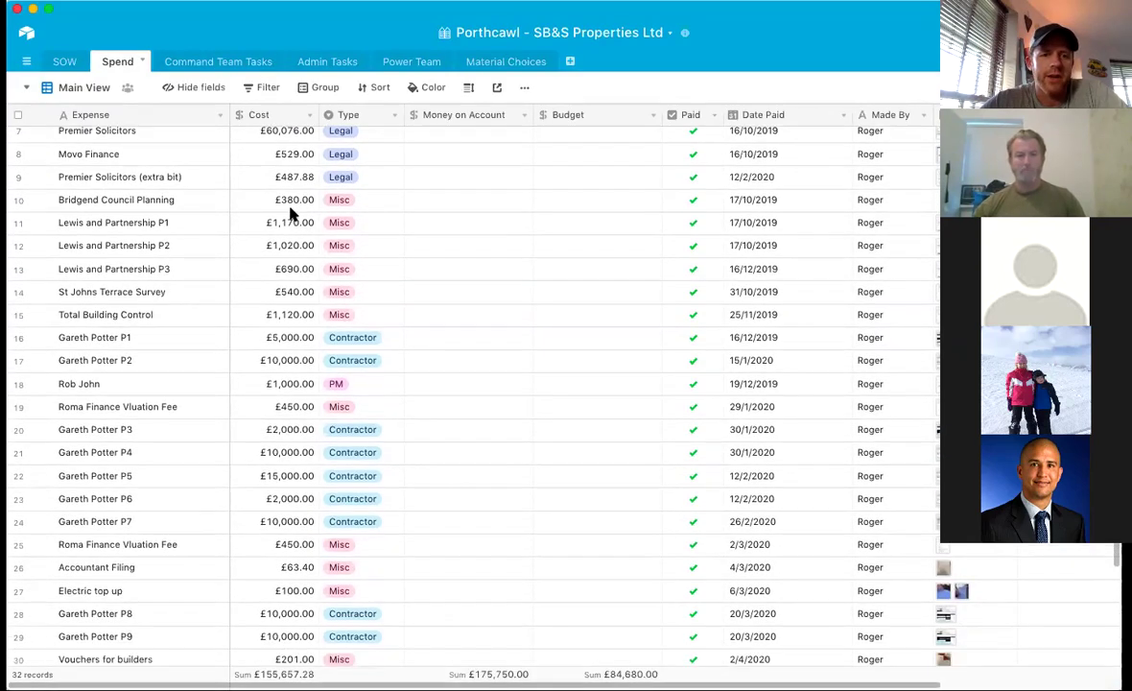
# Sort the Spend table by Type from Last-First and look over the reordered expenses
pyautogui.click(374, 88)
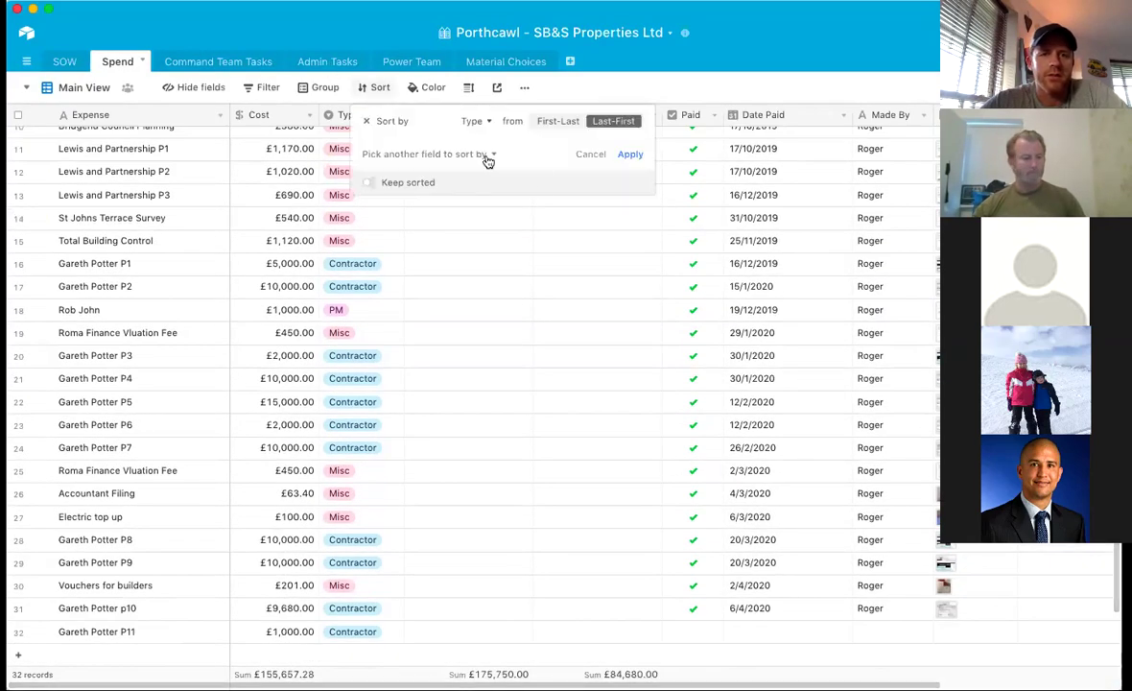
pyautogui.click(630, 154)
pyautogui.scroll(-2, 393, 251)
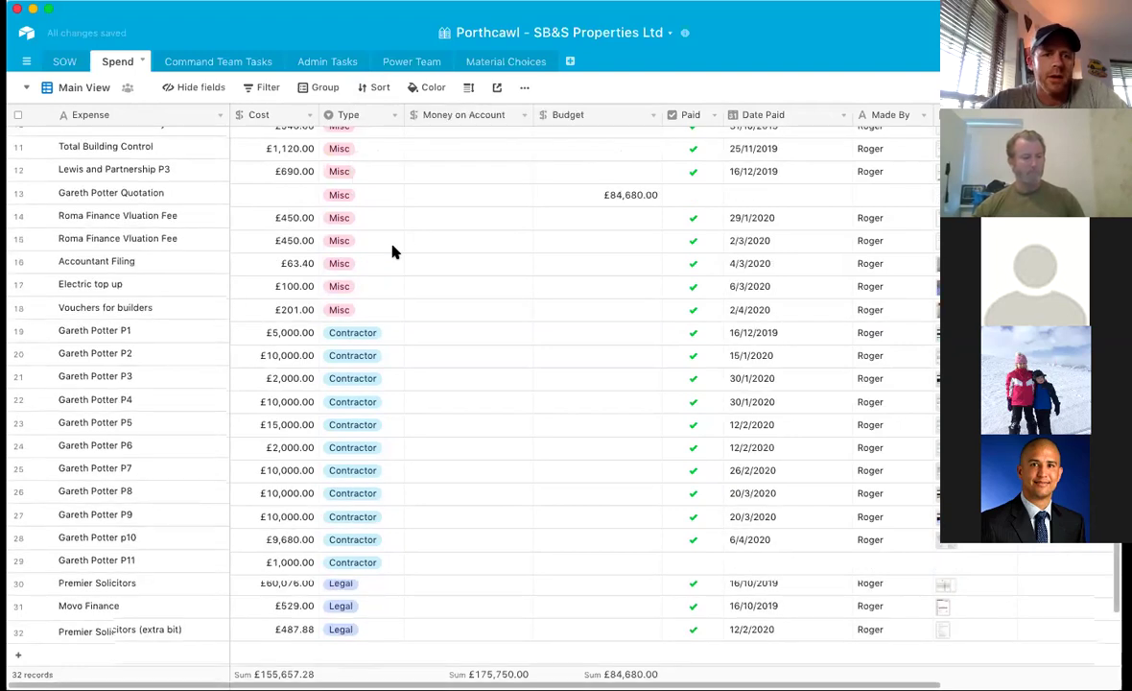
pyautogui.scroll(3, 393, 251)
pyautogui.scroll(4, 393, 251)
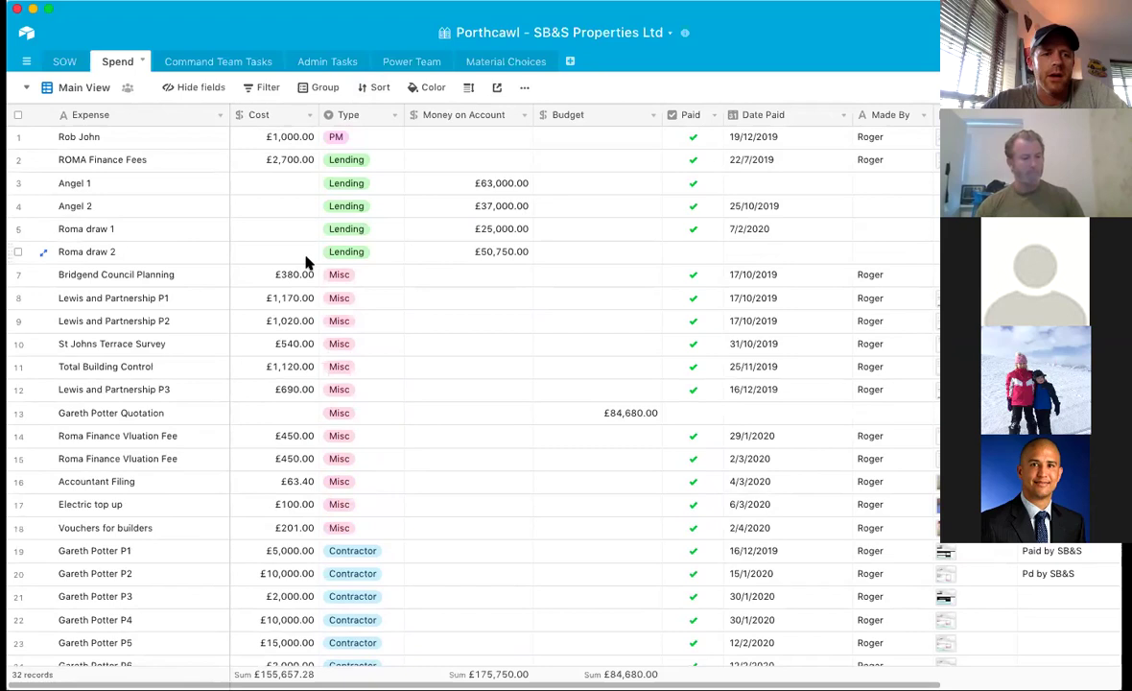
pyautogui.scroll(-2, 307, 261)
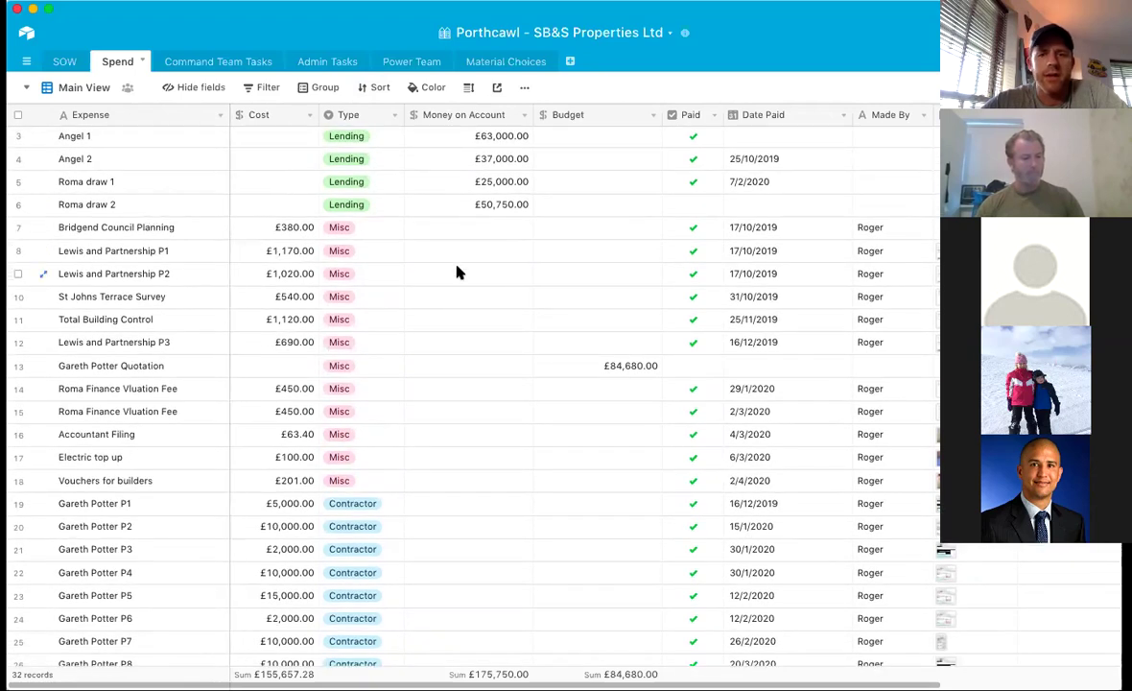
# View the invoice PDF attached to the Lewis and Partnership P1 expense, and close it again
pyautogui.hscroll(3, 458, 270)
pyautogui.click(785, 257)
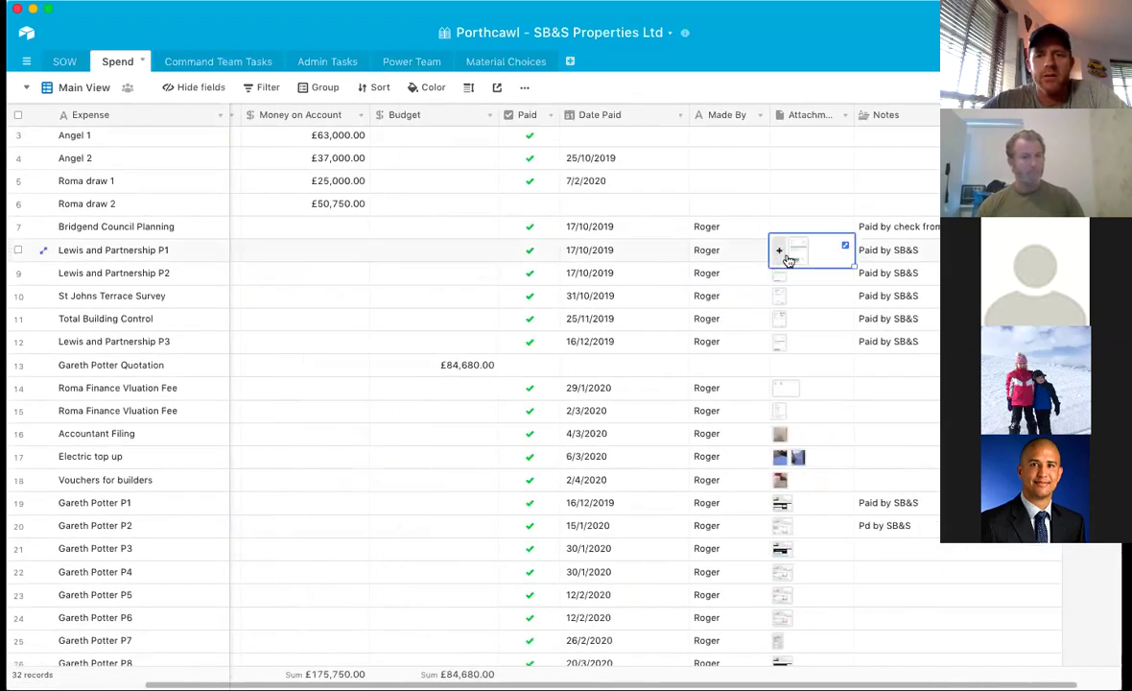
pyautogui.click(802, 254)
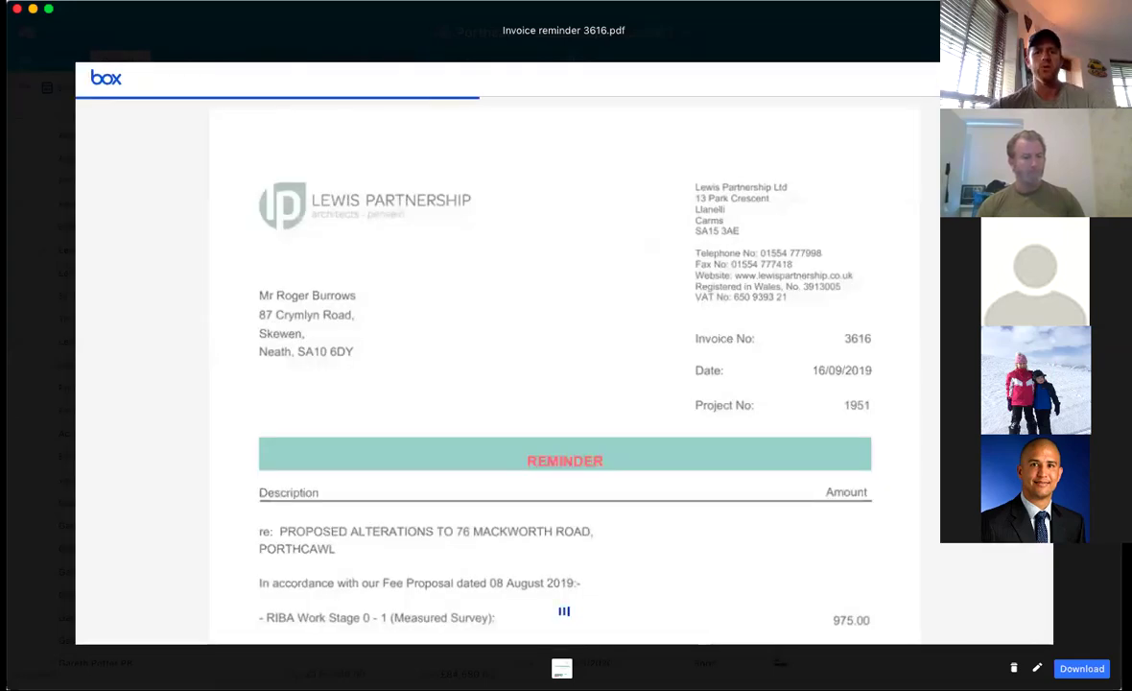
pyautogui.press('Escape')
# Review the contractor, legal and lending entries in the sorted Spend table, and leave the Porthcawl base for the bases overview
pyautogui.scroll(-3, 659, 288)
pyautogui.hscroll(-2, 659, 288)
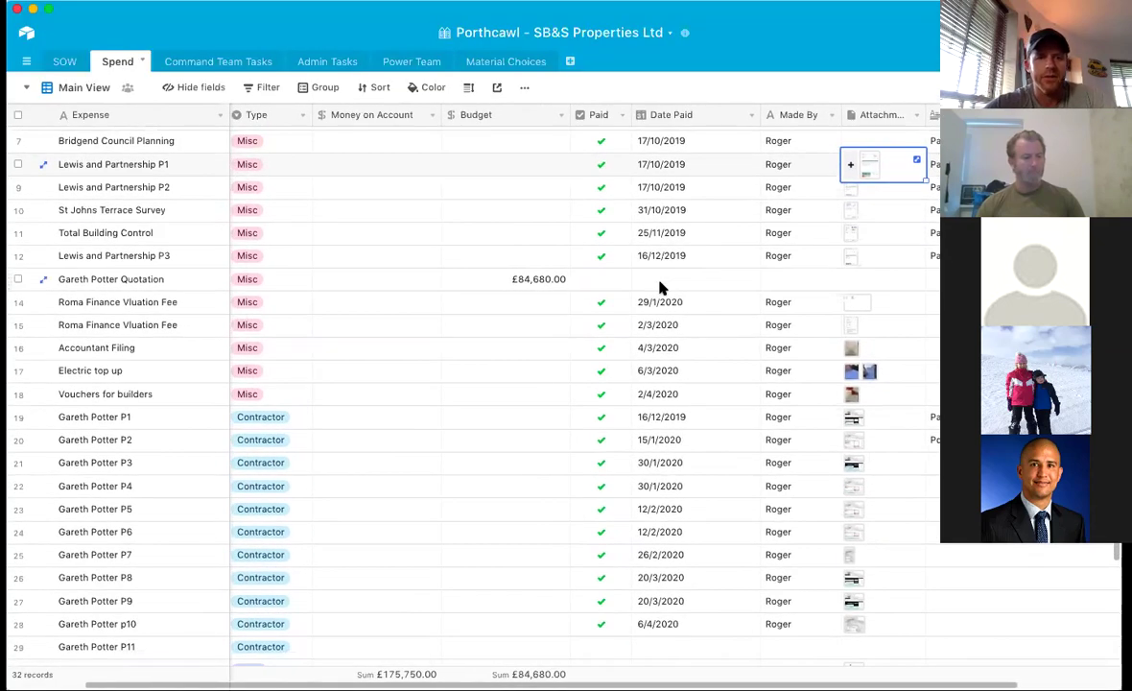
pyautogui.hscroll(-2, 659, 288)
pyautogui.scroll(-5, 659, 288)
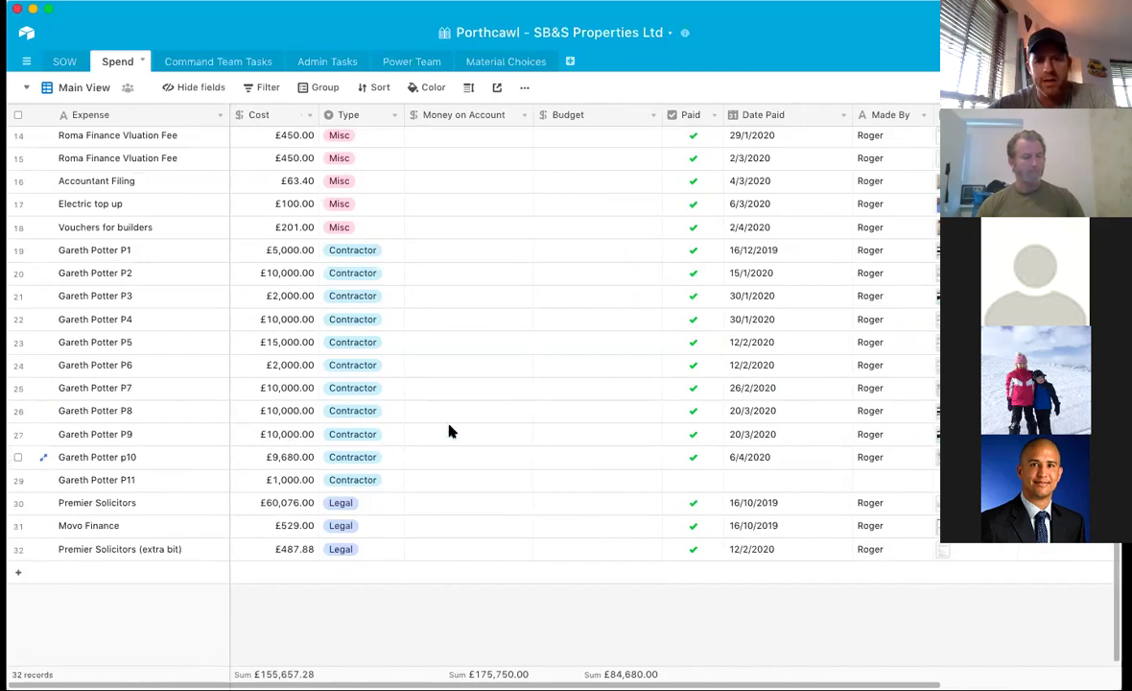
pyautogui.scroll(5, 525, 230)
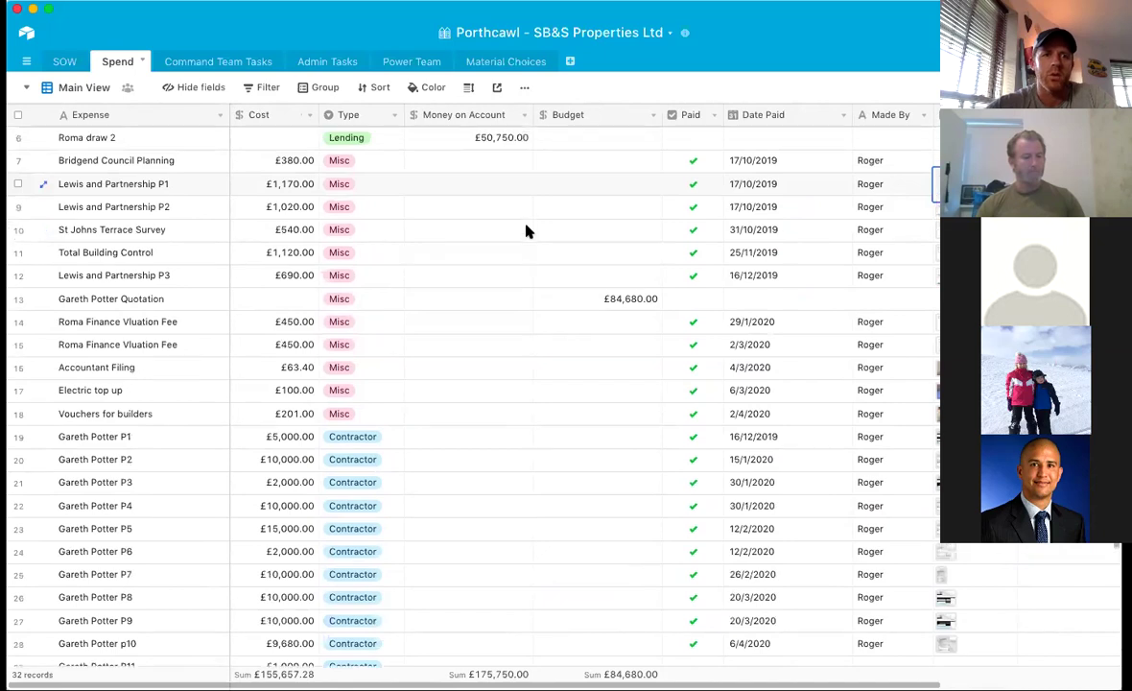
pyautogui.scroll(3, 526, 230)
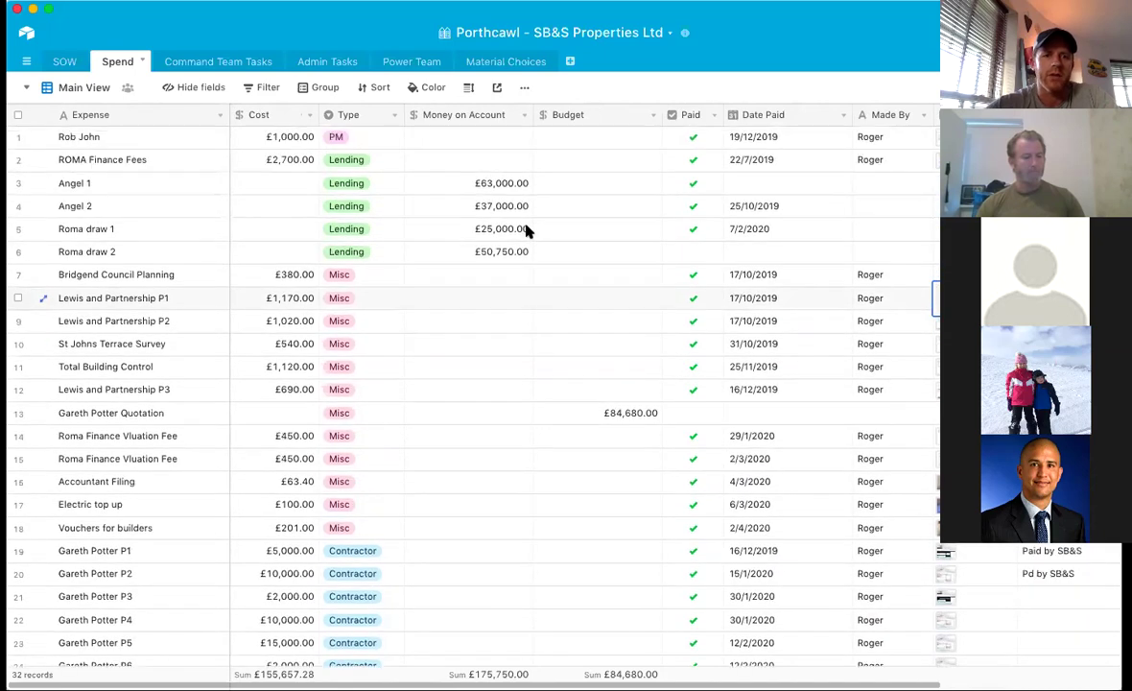
pyautogui.click(29, 36)
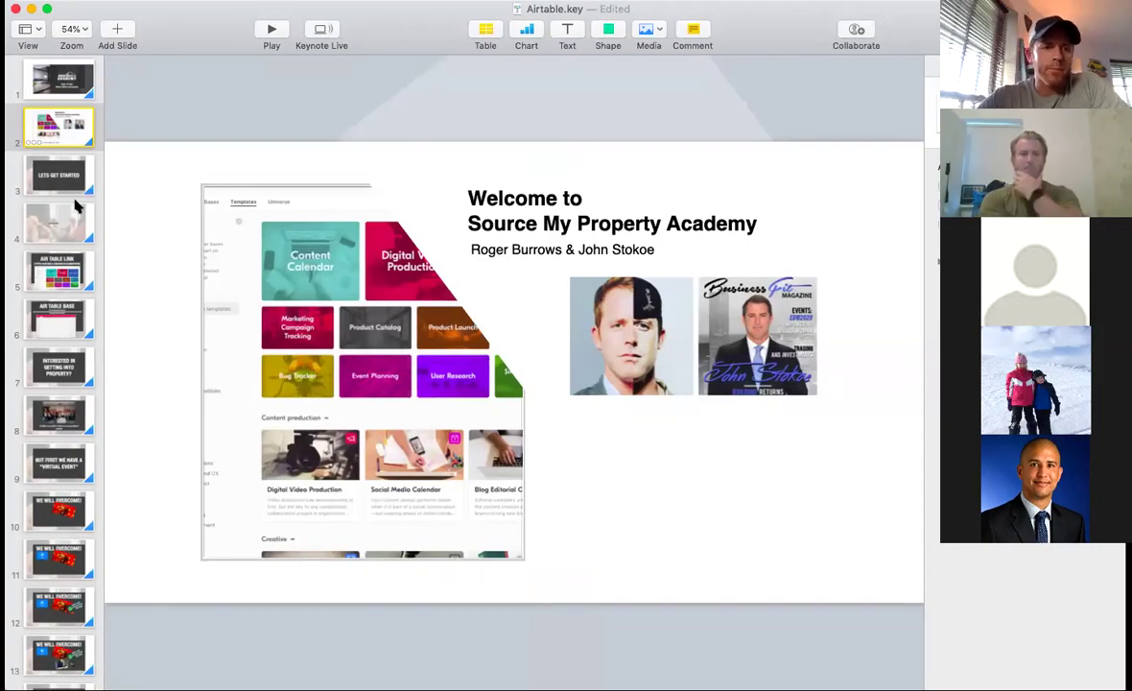
# In the Airtable.key presentation in Keynote, show the Air Table Link, Air Table Base, Interested in Getting into Property and June 2020 event slides
pyautogui.click(57, 271)
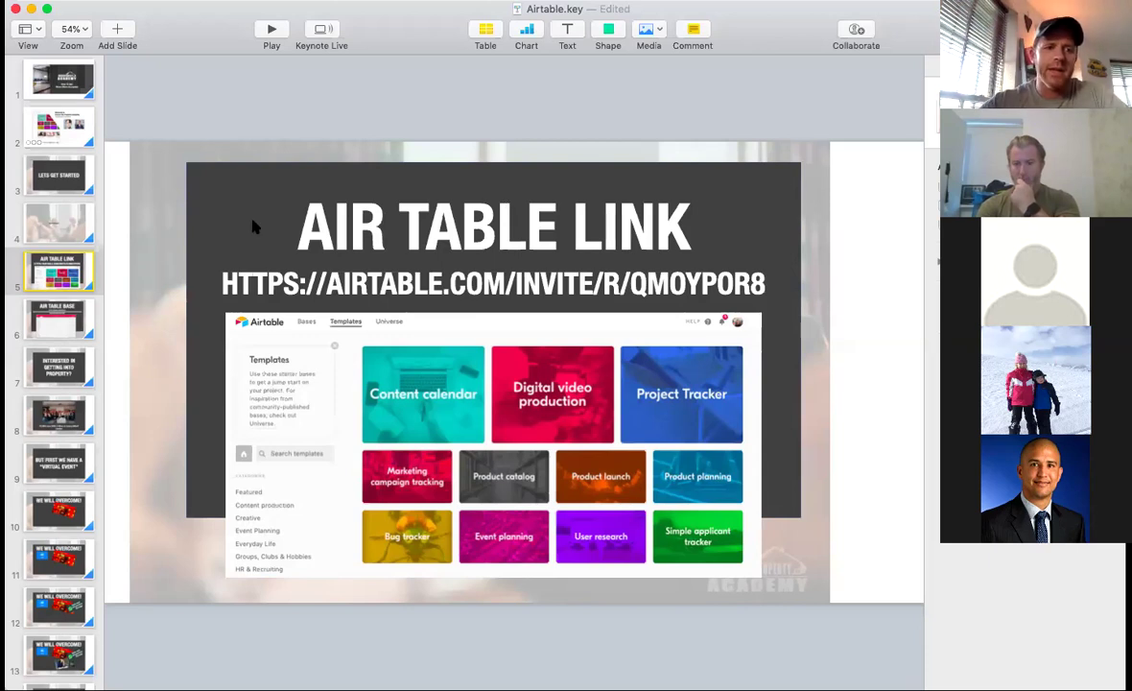
pyautogui.click(57, 321)
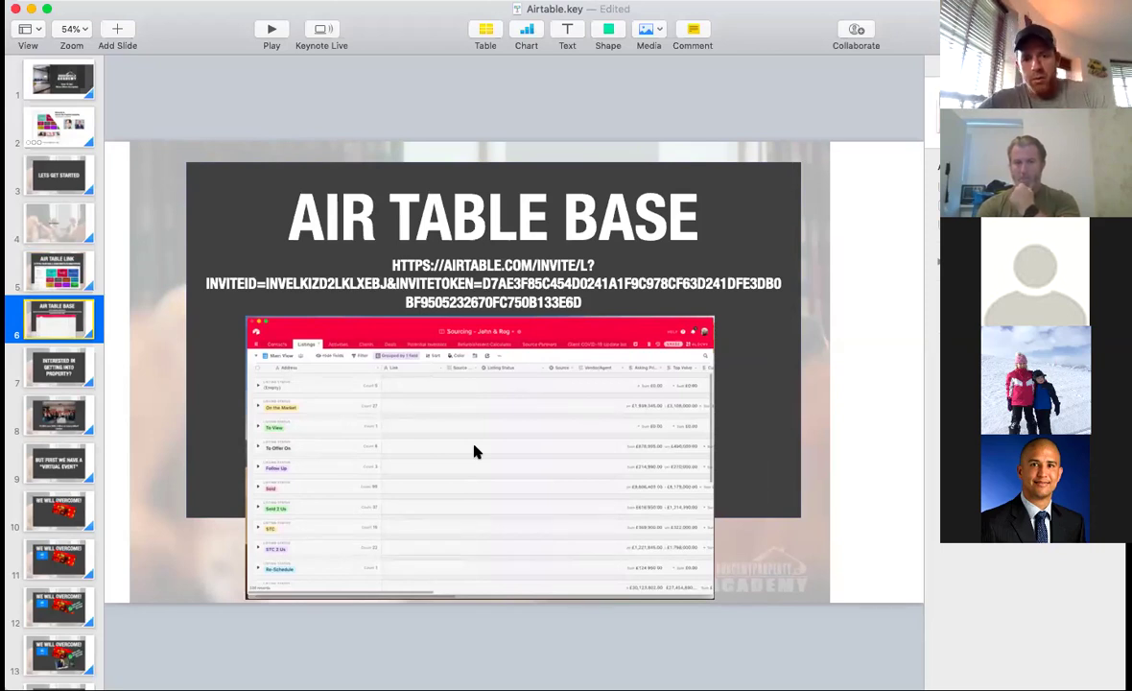
pyautogui.click(72, 371)
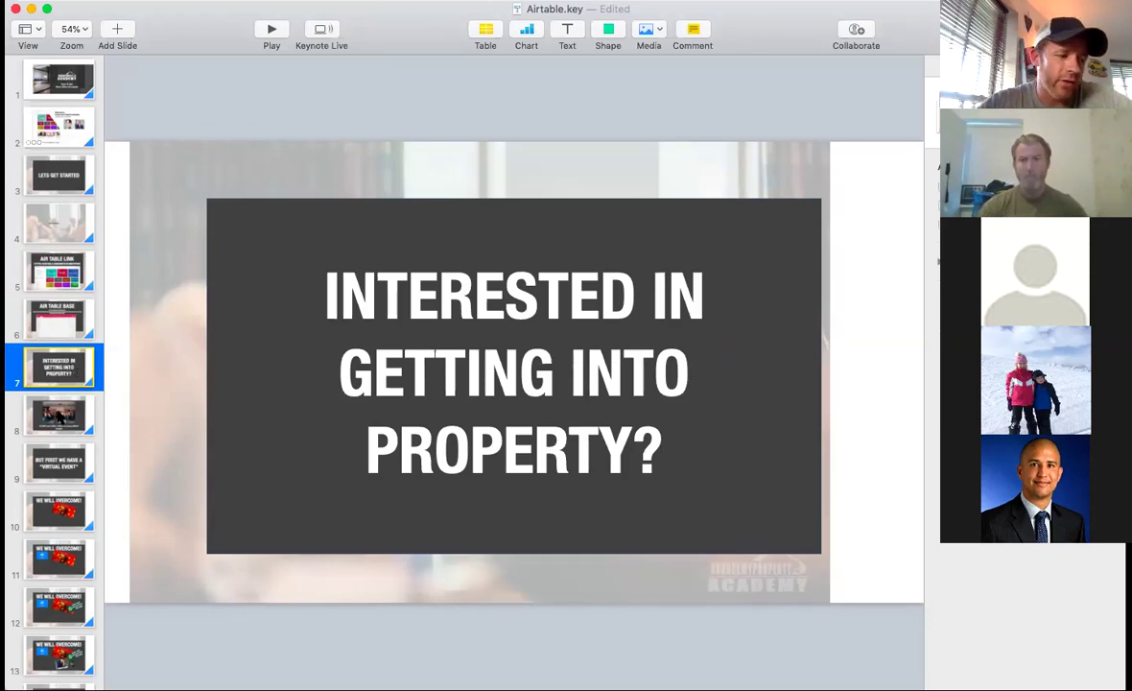
pyautogui.click(60, 416)
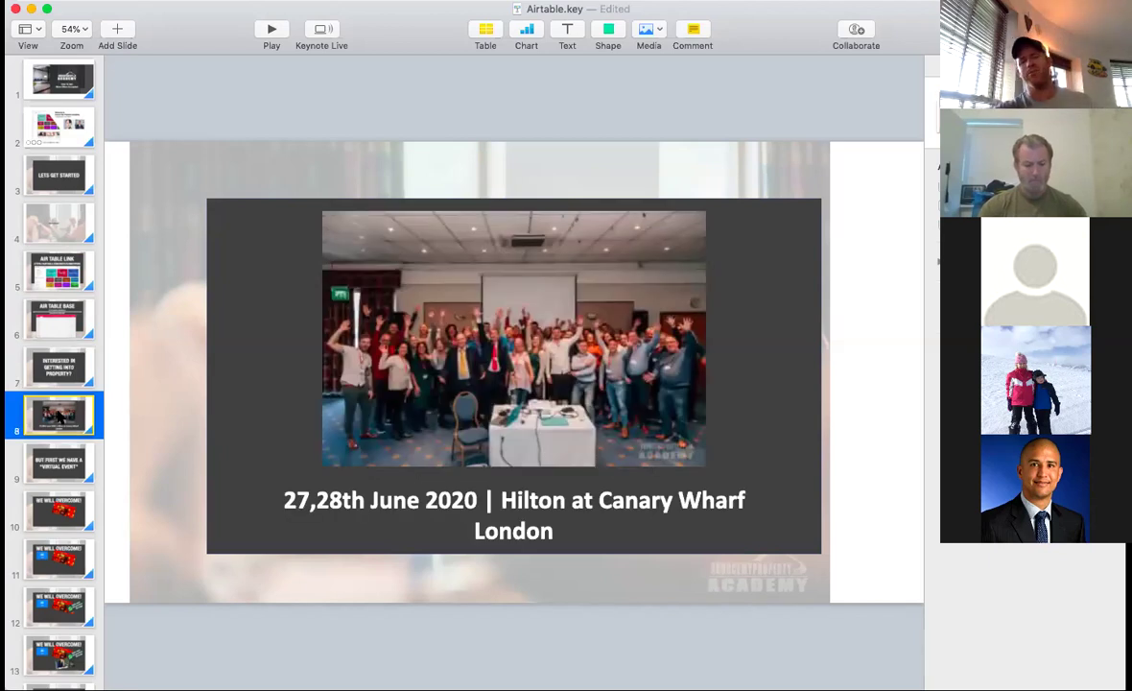